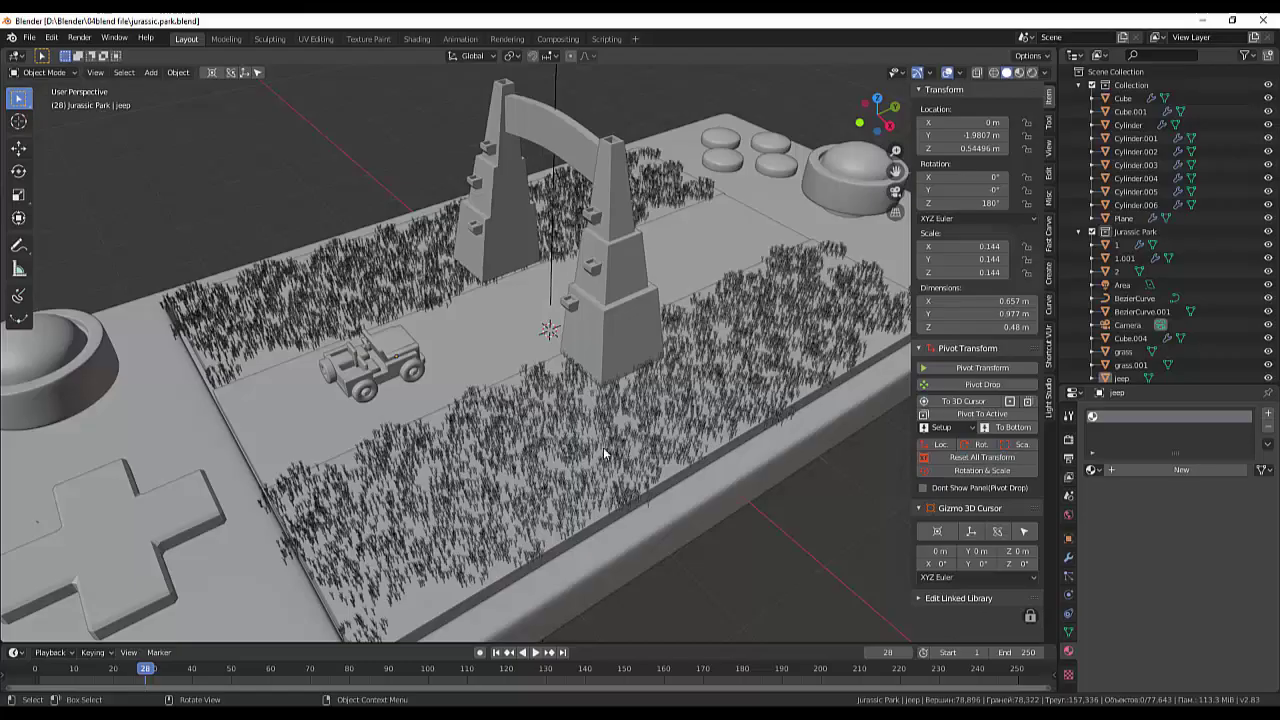
Step: Settle on the front orthographic view of the park and select the gate pillars (Cube.004)
{"action": "mouse_move", "coordinate": [579, 341]}
{"action": "middle_mouse_down"}
{"action": "mouse_move", "coordinate": [634, 369]}
{"action": "mouse_move", "coordinate": [659, 330]}
{"action": "mouse_move", "coordinate": [636, 360]}
{"action": "mouse_move", "coordinate": [644, 346]}
{"action": "middle_mouse_up"}
{"action": "scroll", "coordinate": [644, 345], "scroll_direction": "up", "scroll_amount": 3}
{"action": "scroll", "coordinate": [635, 320], "scroll_direction": "up", "scroll_amount": 2}
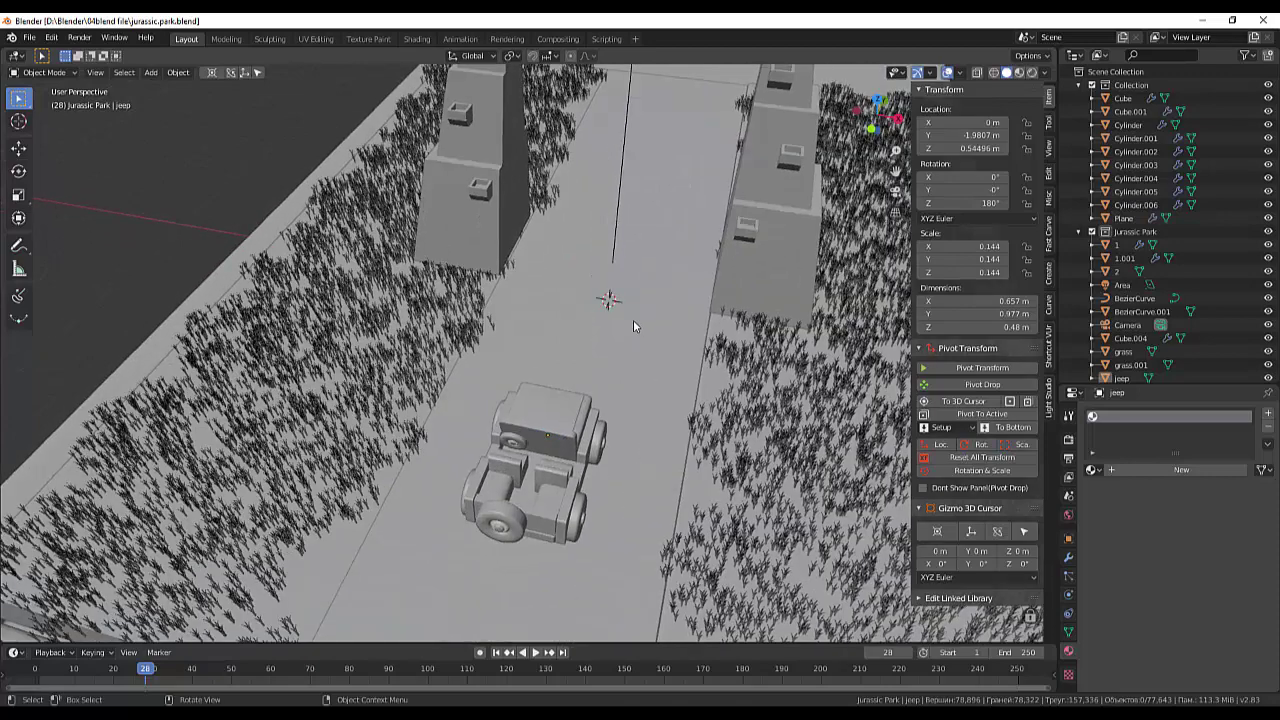
{"action": "scroll", "coordinate": [633, 321], "scroll_direction": "down", "scroll_amount": 3}
{"action": "scroll", "coordinate": [633, 321], "scroll_direction": "down", "scroll_amount": 3}
{"action": "key", "text": "KP_3"}
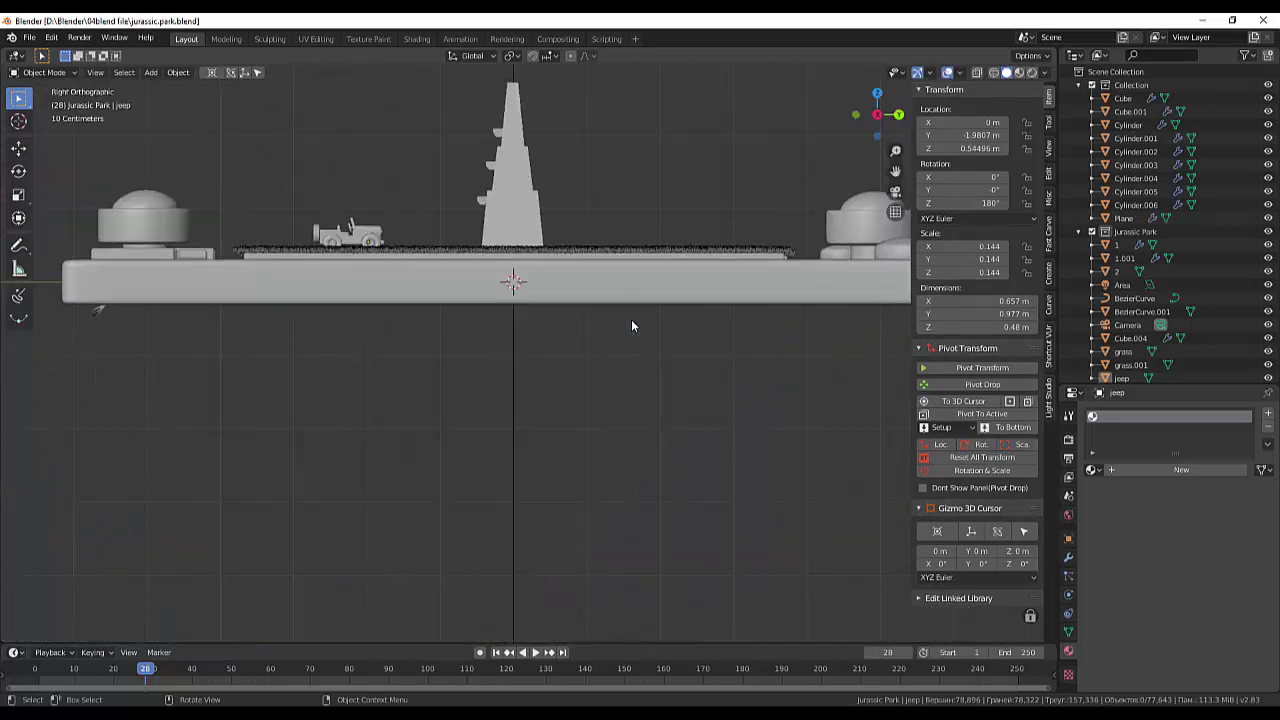
{"action": "key", "text": "KP_1"}
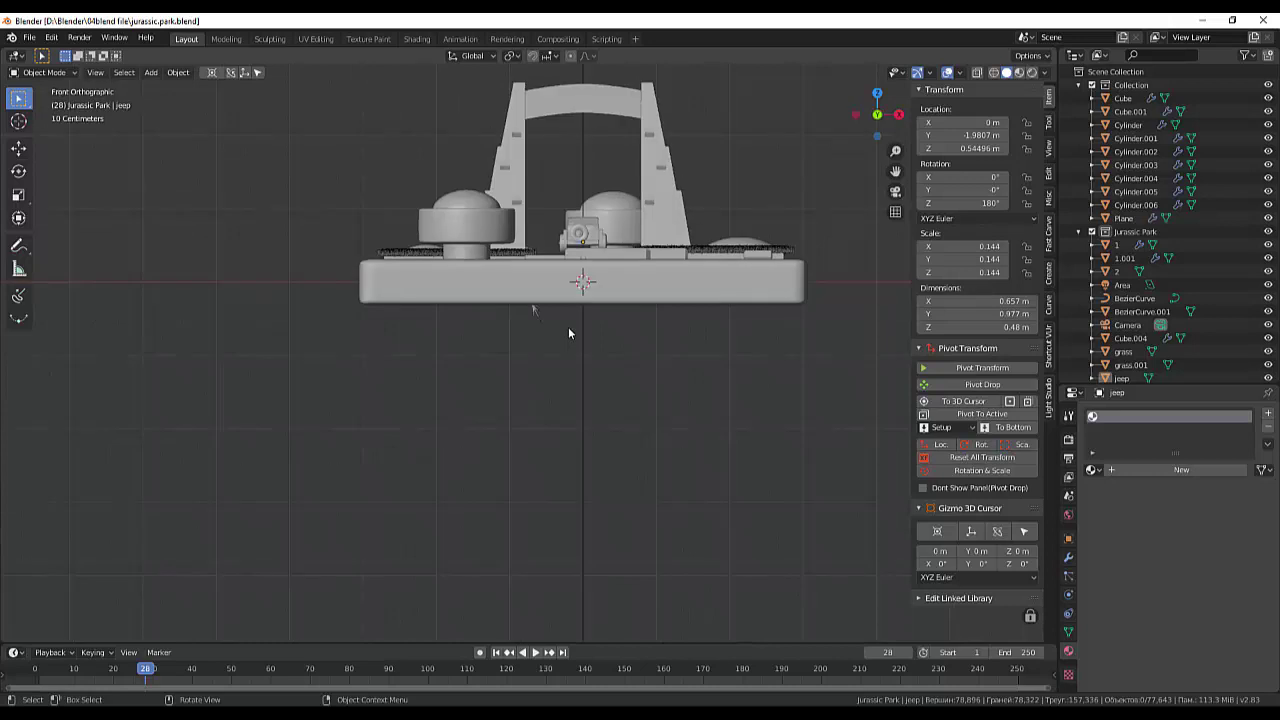
{"action": "scroll", "coordinate": [616, 192], "scroll_direction": "up", "scroll_amount": 2}
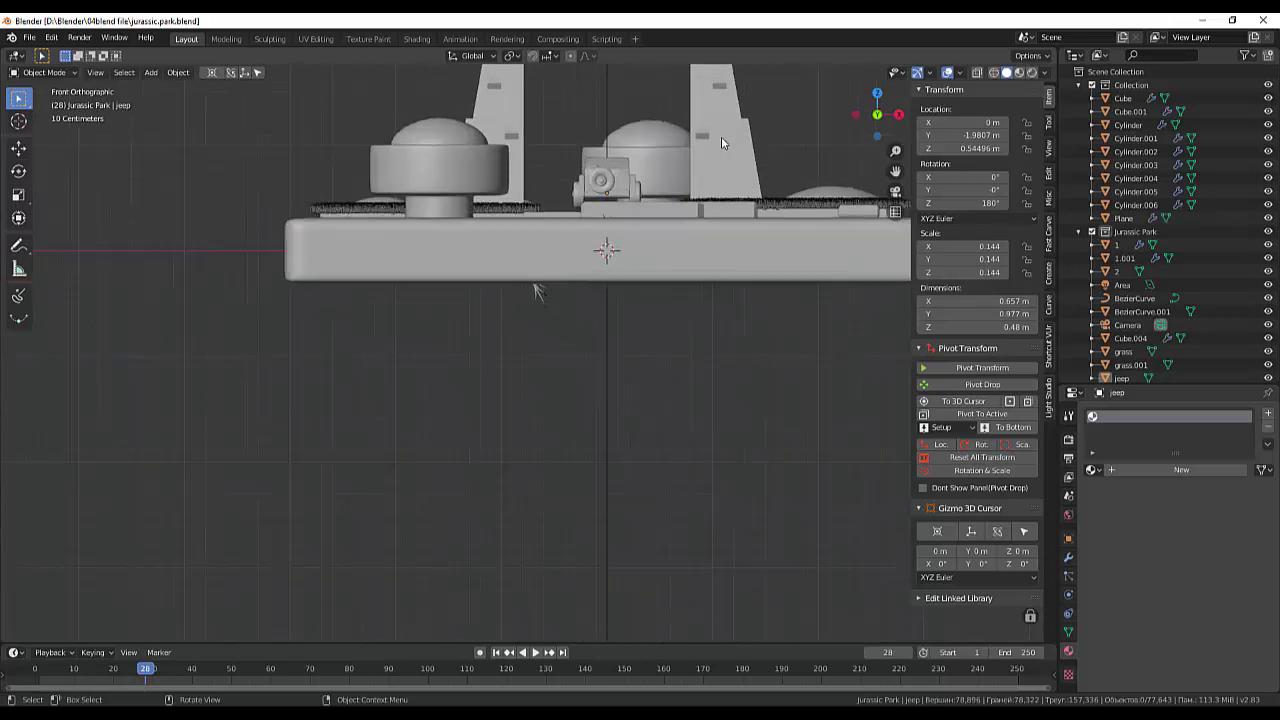
{"action": "left_click", "coordinate": [721, 141]}
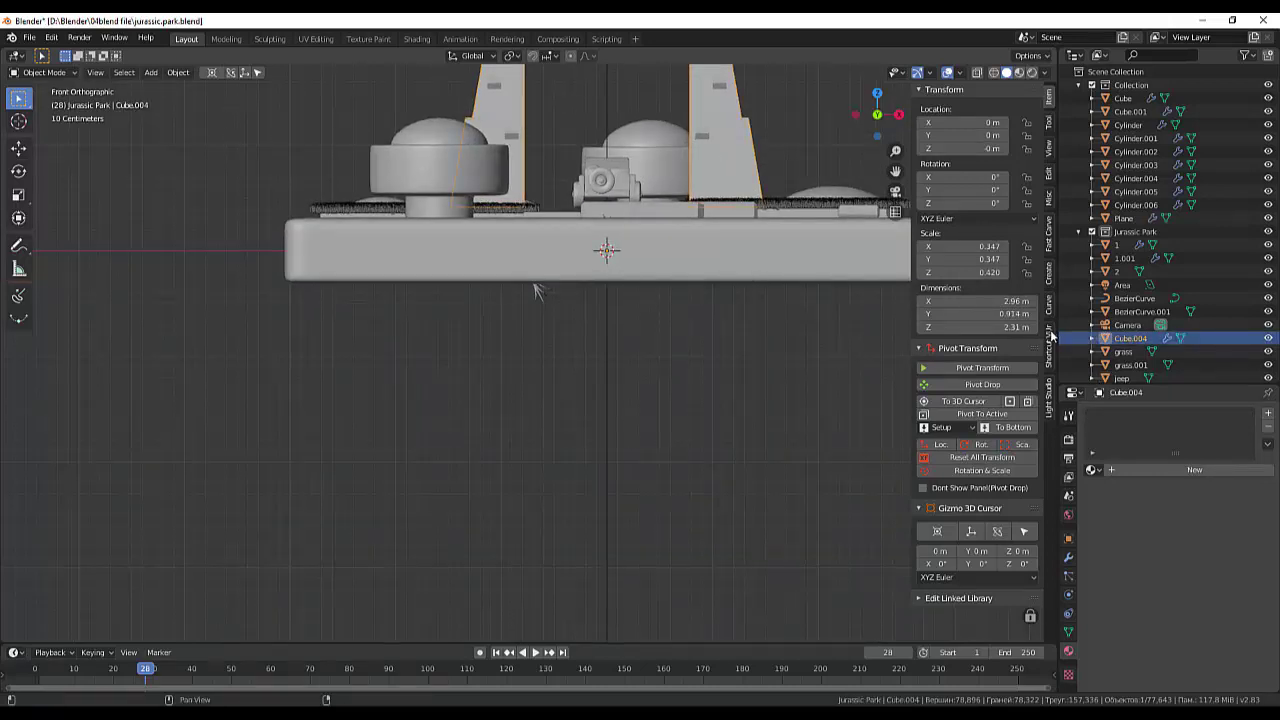
Step: Isolate Cube.004 in Local View and bring up the Shift+A Add menu
{"action": "key", "text": "KP_Divide"}
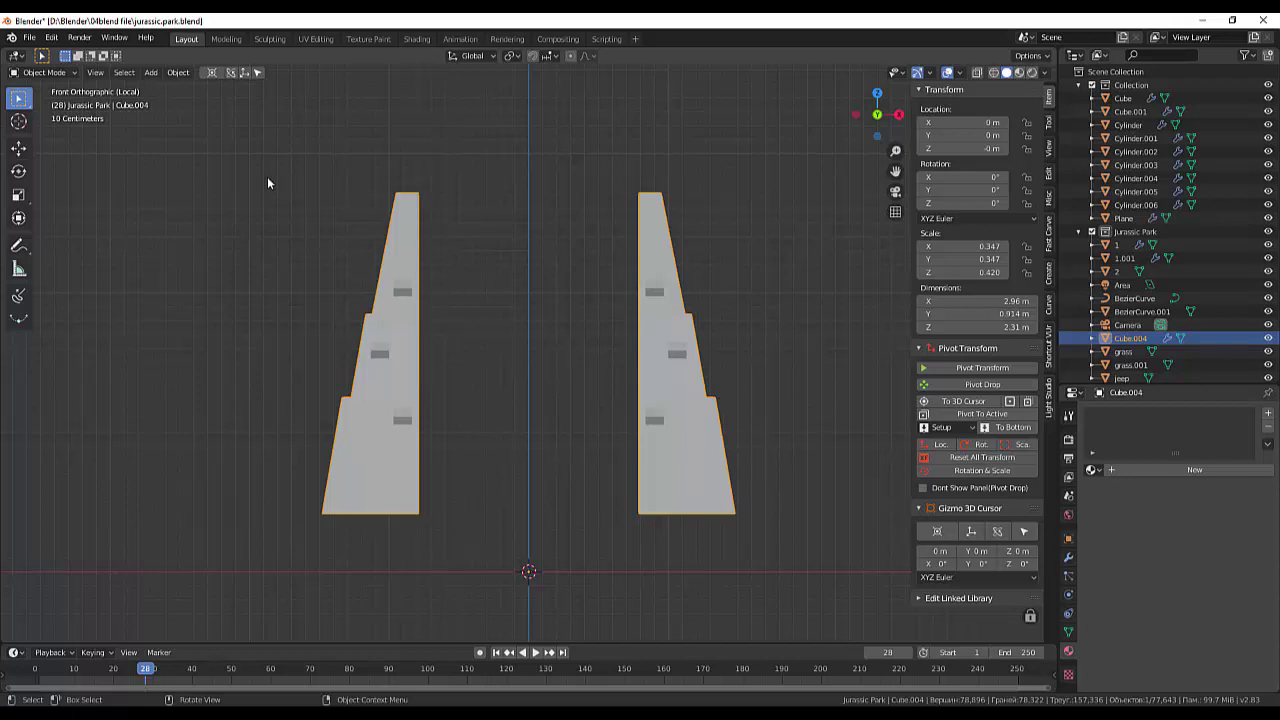
{"action": "key", "text": "shift"}
{"action": "key", "text": "shift+a"}
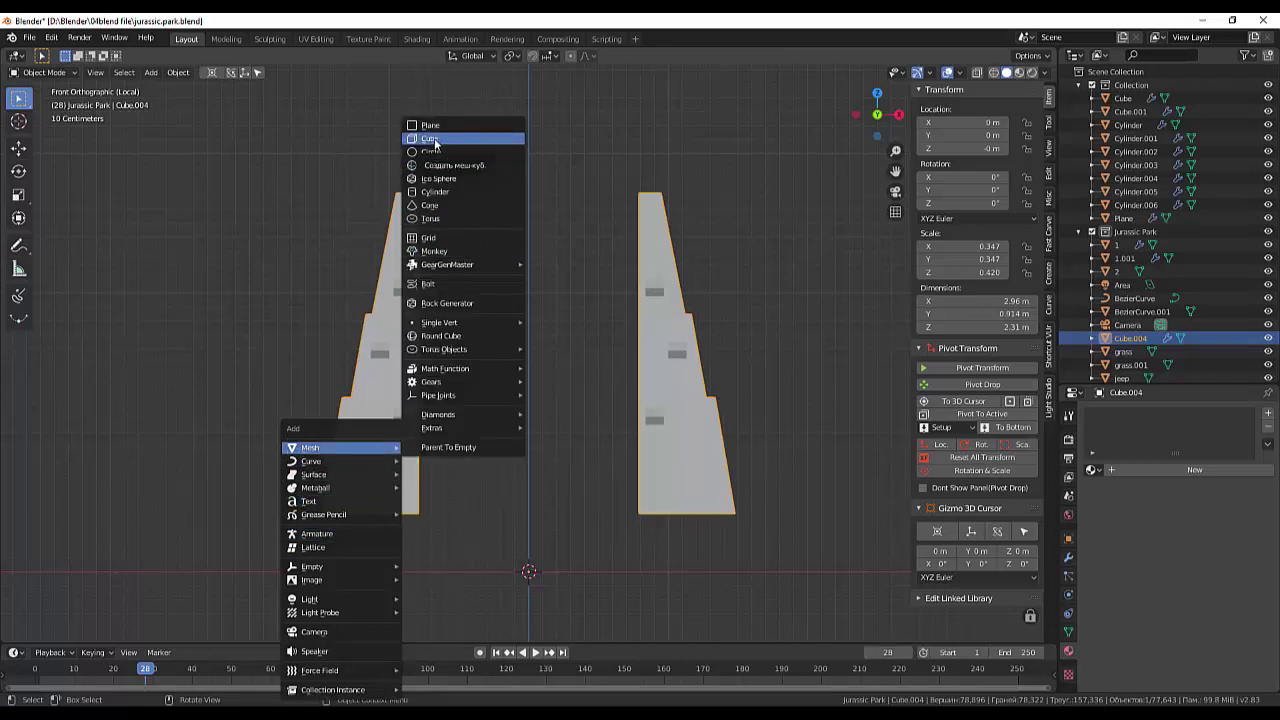
Step: Add a cube, shrink it, and move it up between the pillars
{"action": "left_click", "coordinate": [435, 140]}
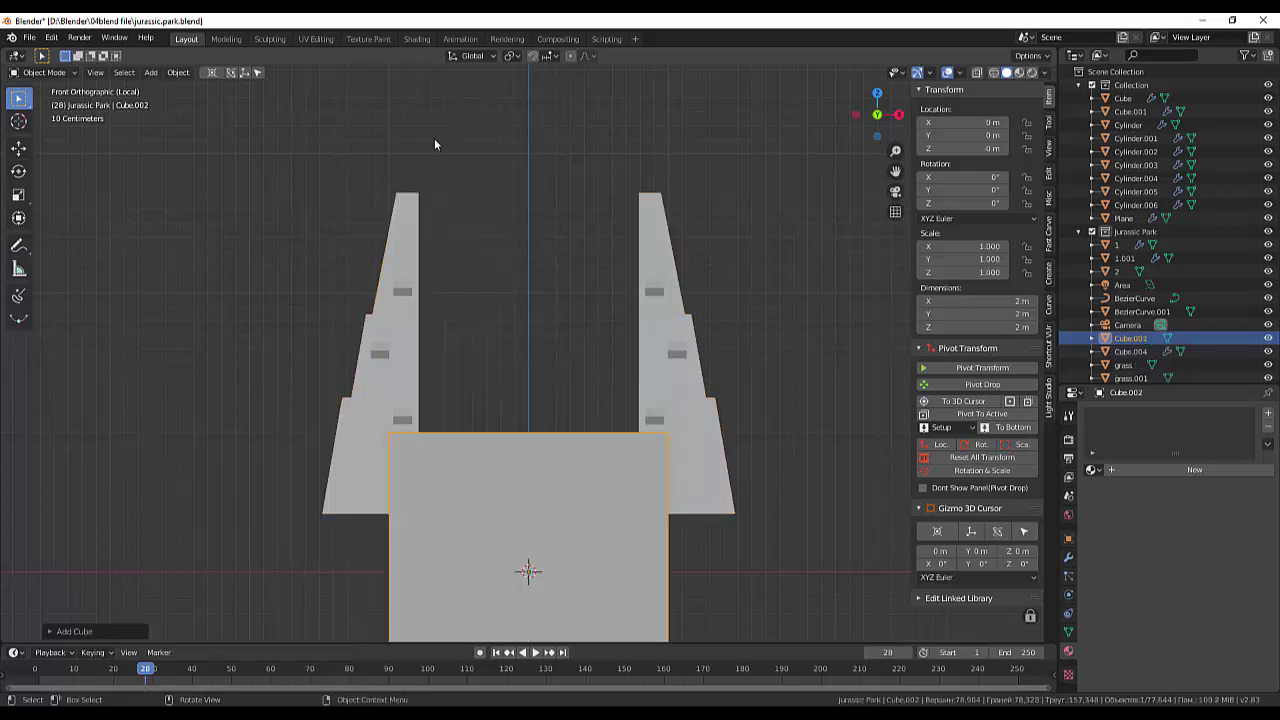
{"action": "scroll", "coordinate": [642, 447], "scroll_direction": "down", "scroll_amount": 1}
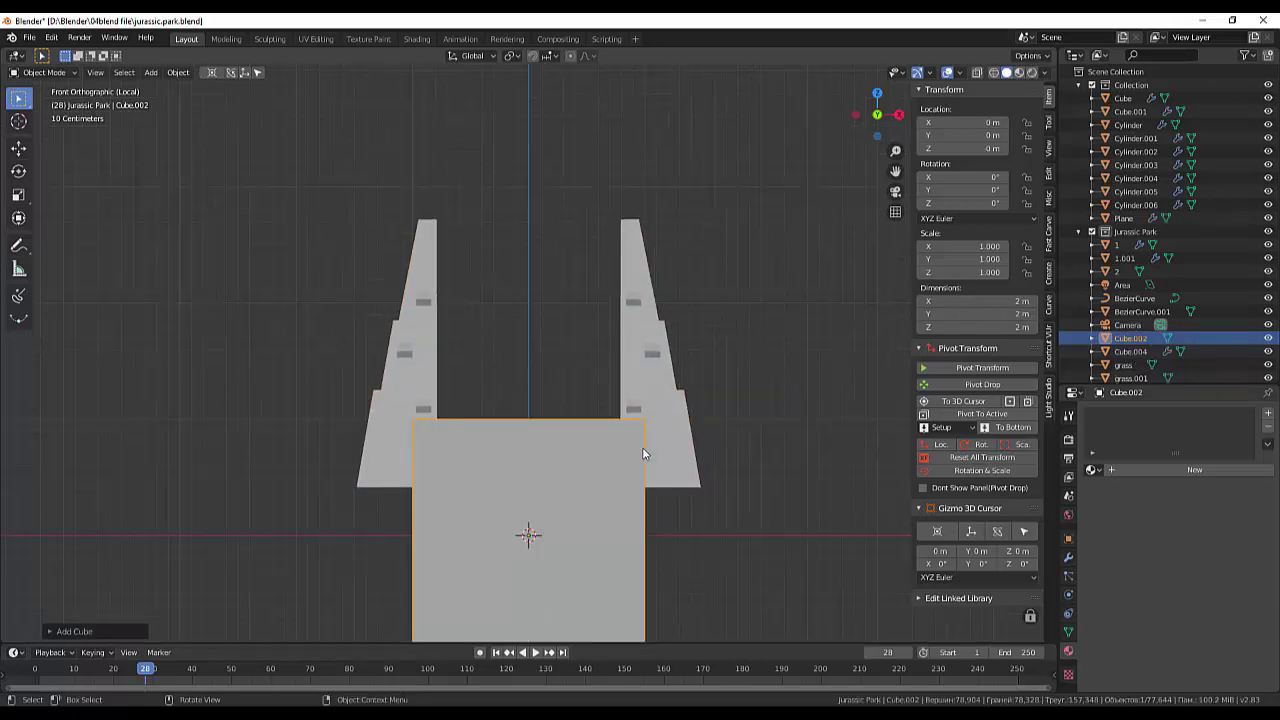
{"action": "scroll", "coordinate": [642, 447], "scroll_direction": "down", "scroll_amount": 2}
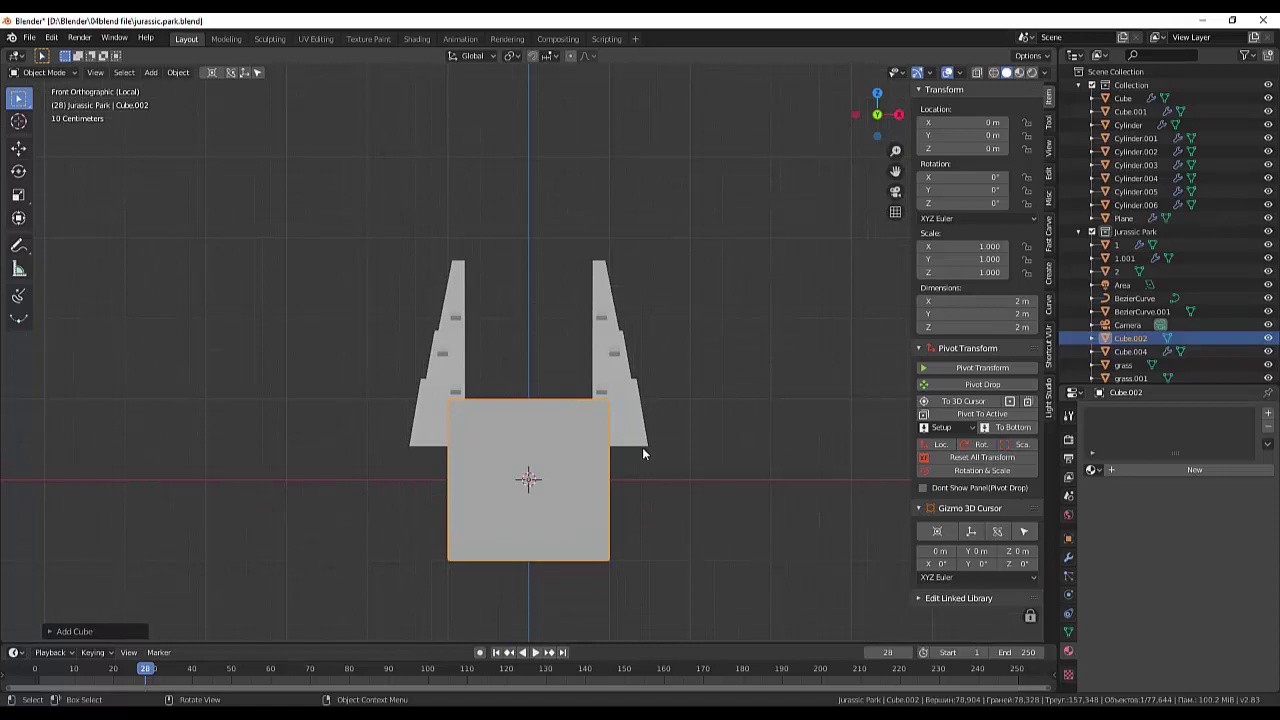
{"action": "key", "text": "s"}
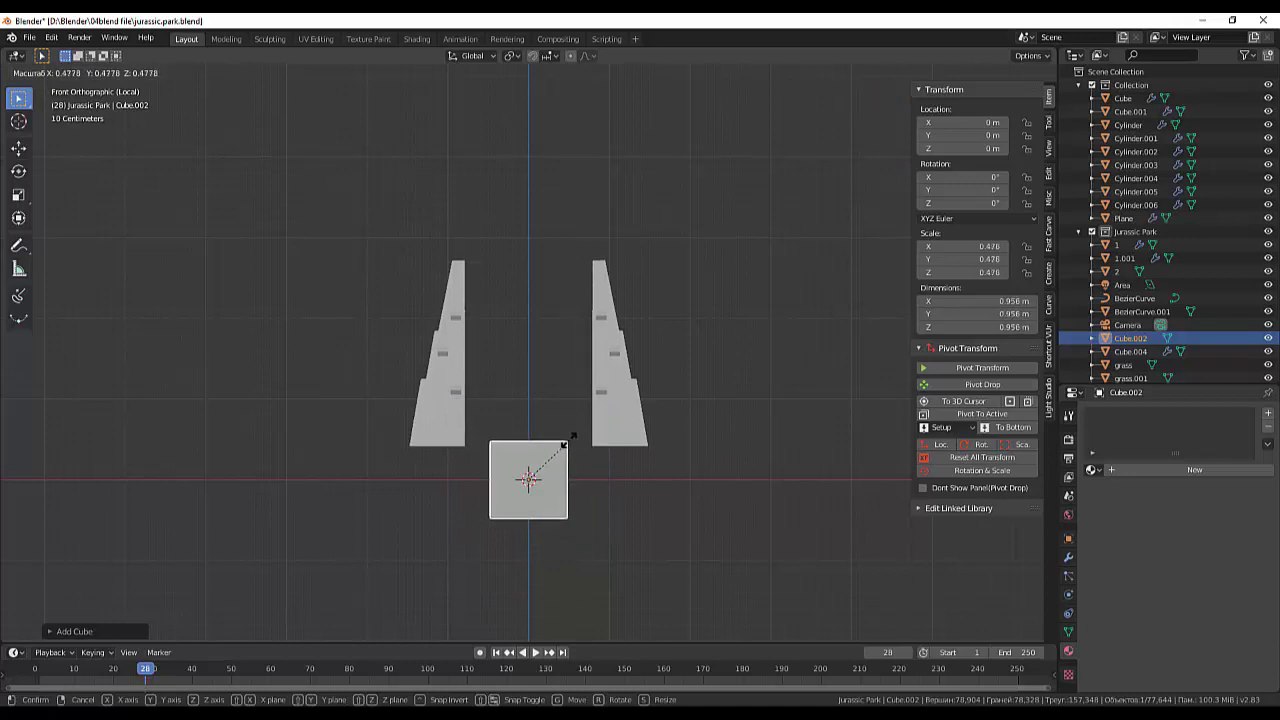
{"action": "left_click", "coordinate": [562, 432]}
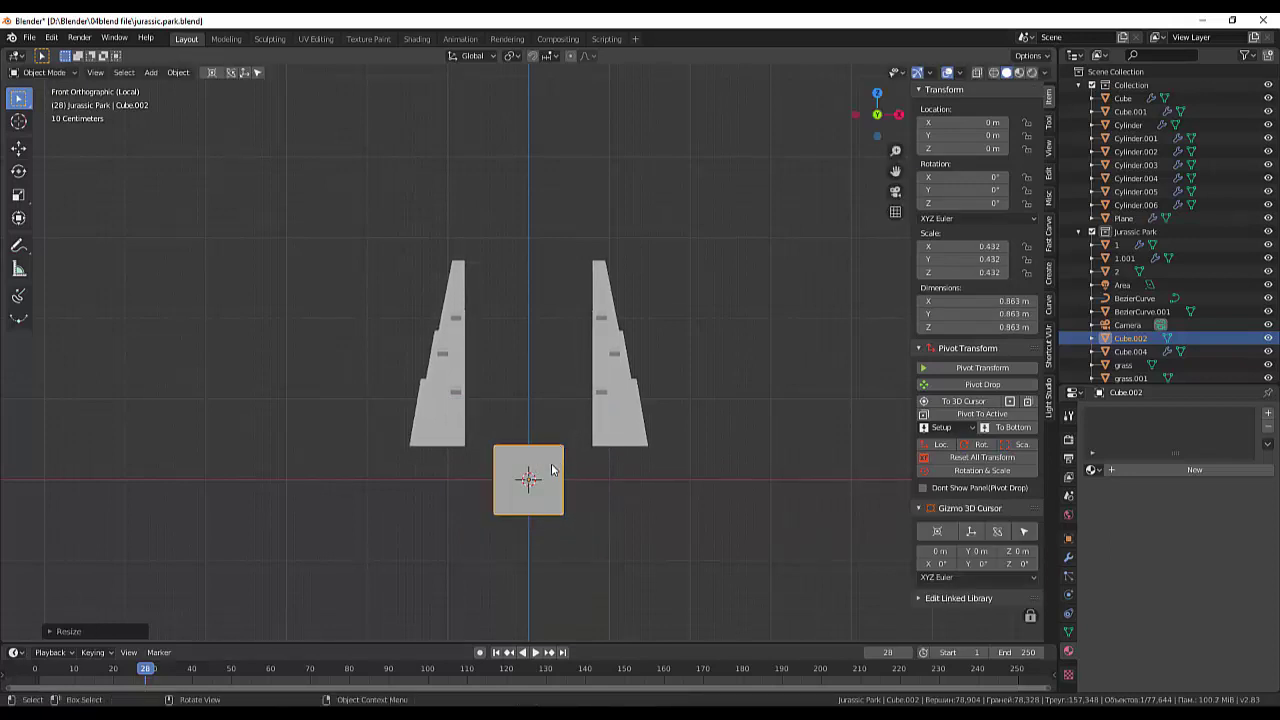
{"action": "left_click", "coordinate": [542, 482]}
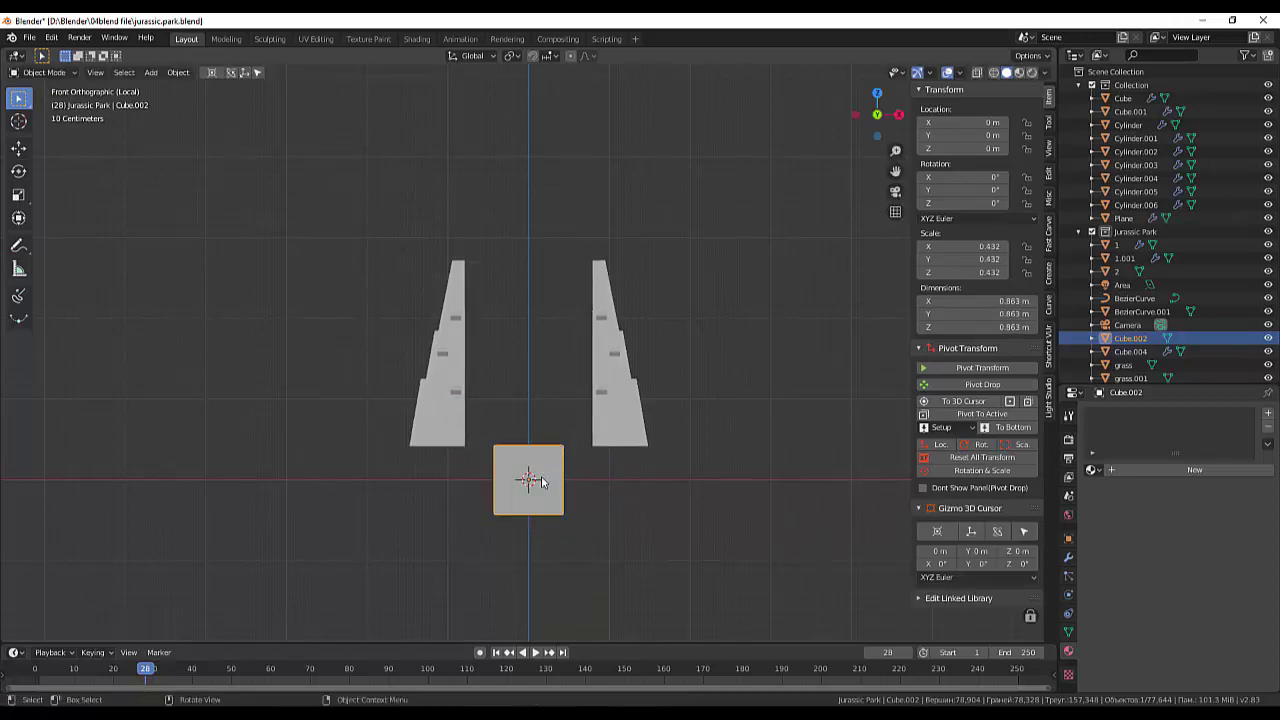
{"action": "key", "text": "g"}
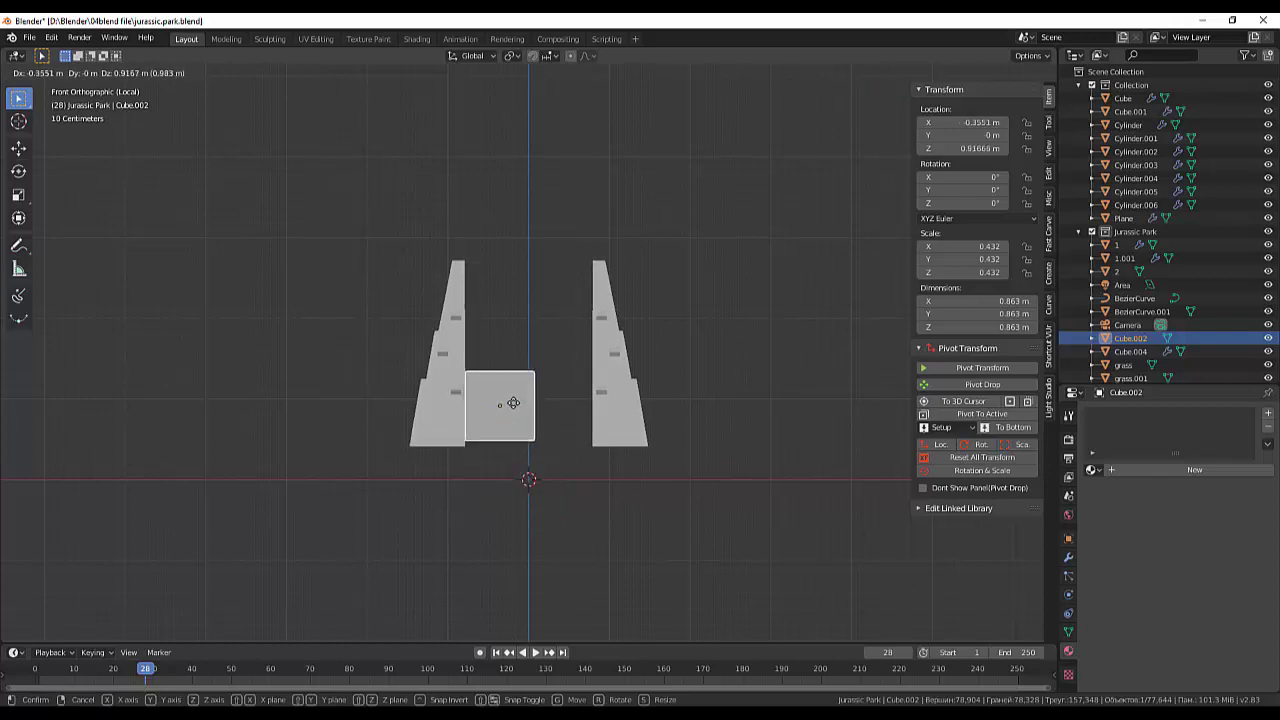
{"action": "left_click", "coordinate": [513, 410]}
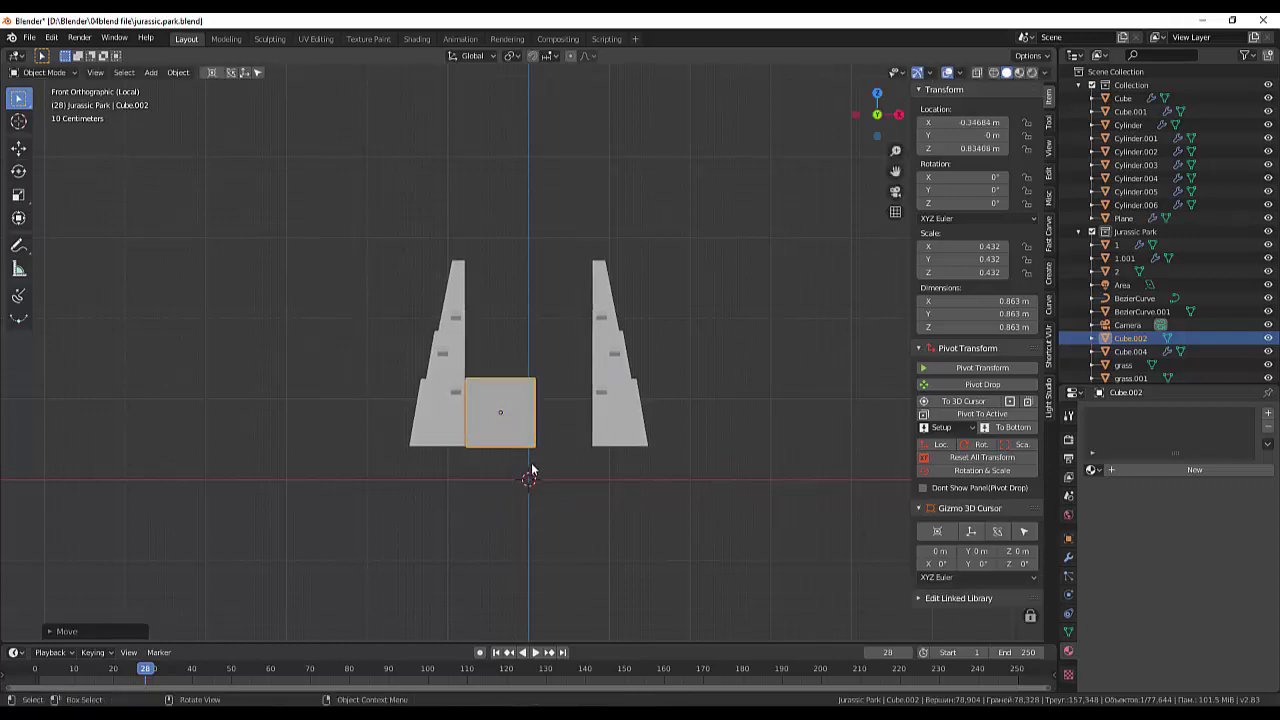
Step: Refine the cube to 0.388 scale and seat it against the left pillar's base
{"action": "scroll", "coordinate": [532, 470], "scroll_direction": "up", "scroll_amount": 2}
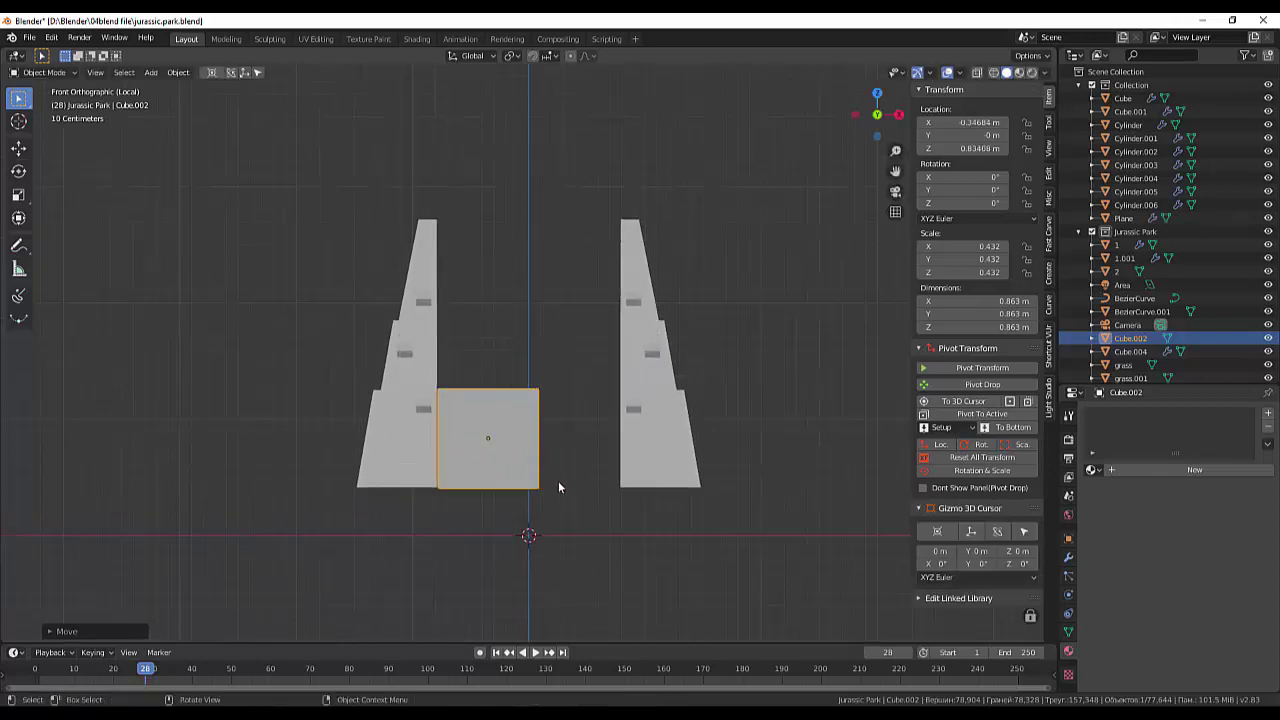
{"action": "key", "text": "s"}
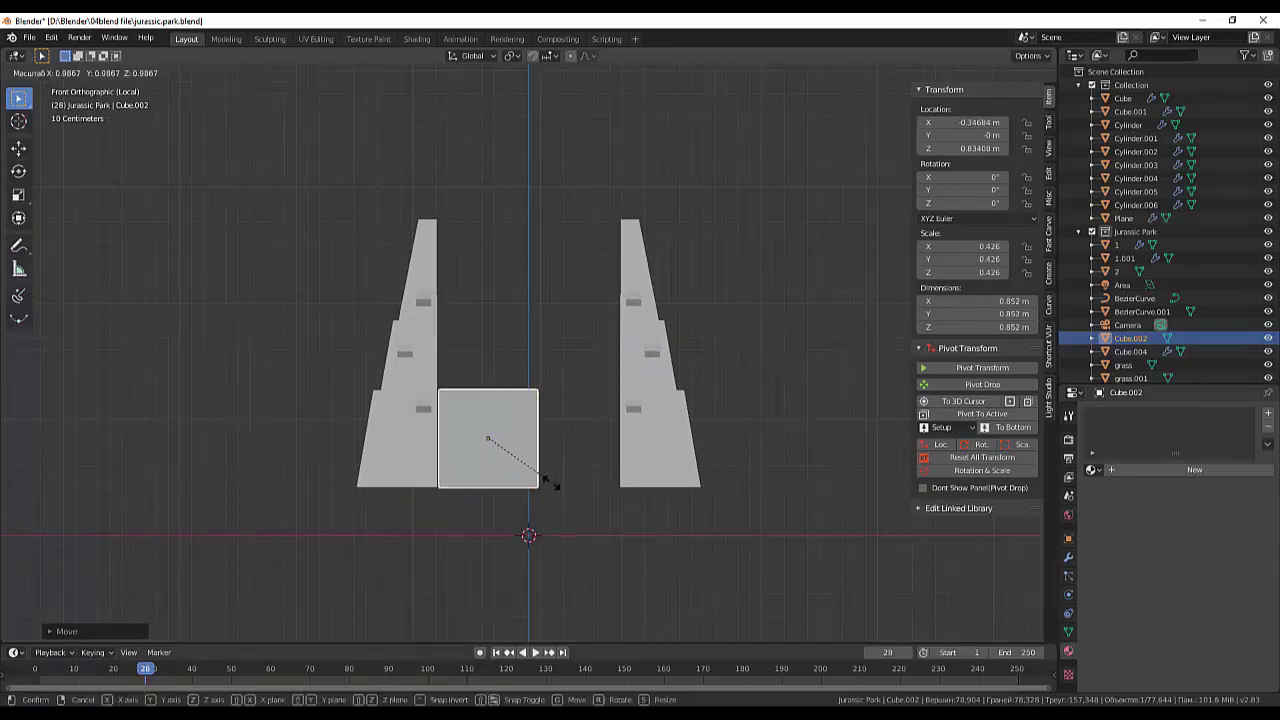
{"action": "left_click", "coordinate": [545, 480]}
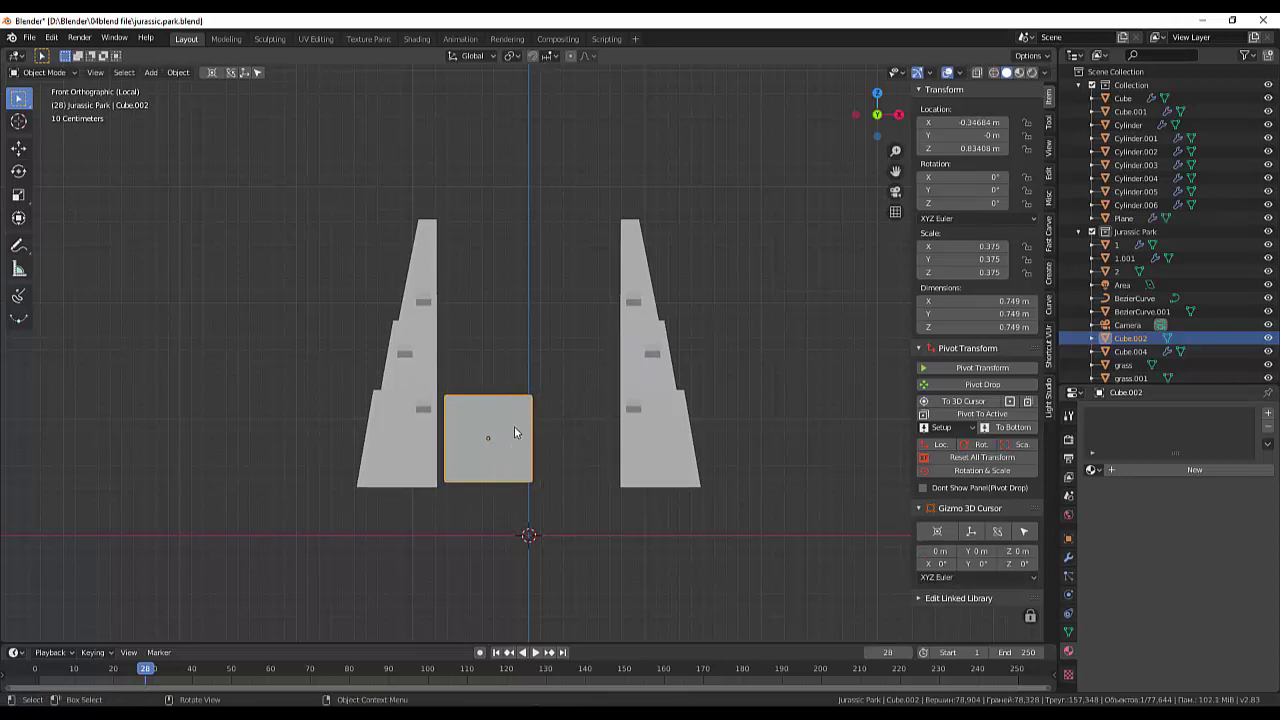
{"action": "key", "text": "g"}
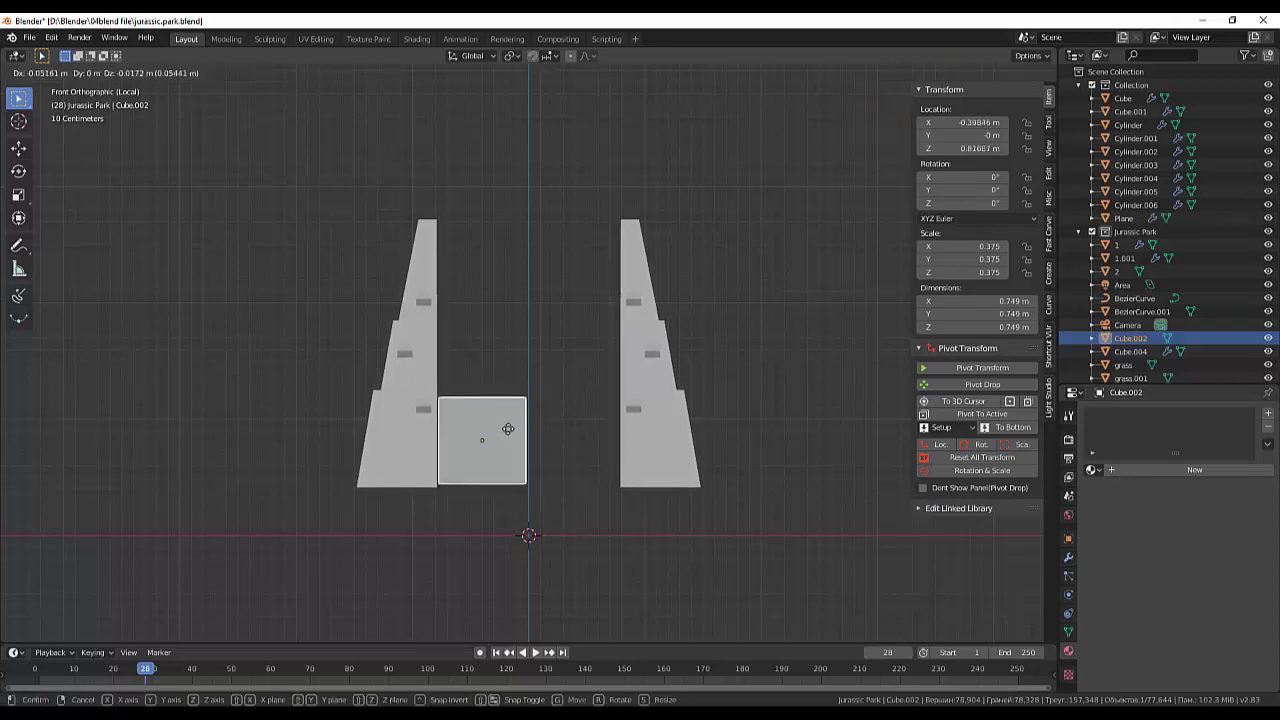
{"action": "left_click", "coordinate": [507, 432]}
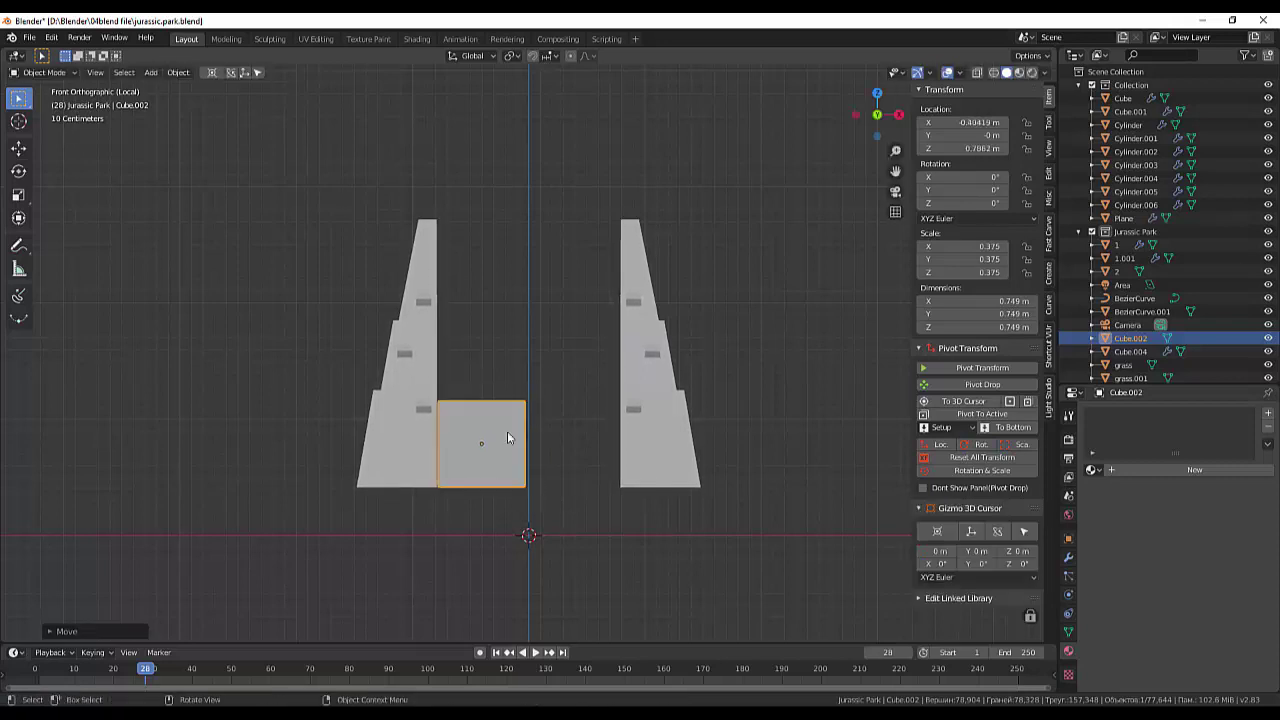
{"action": "scroll", "coordinate": [500, 452], "scroll_direction": "up", "scroll_amount": 1}
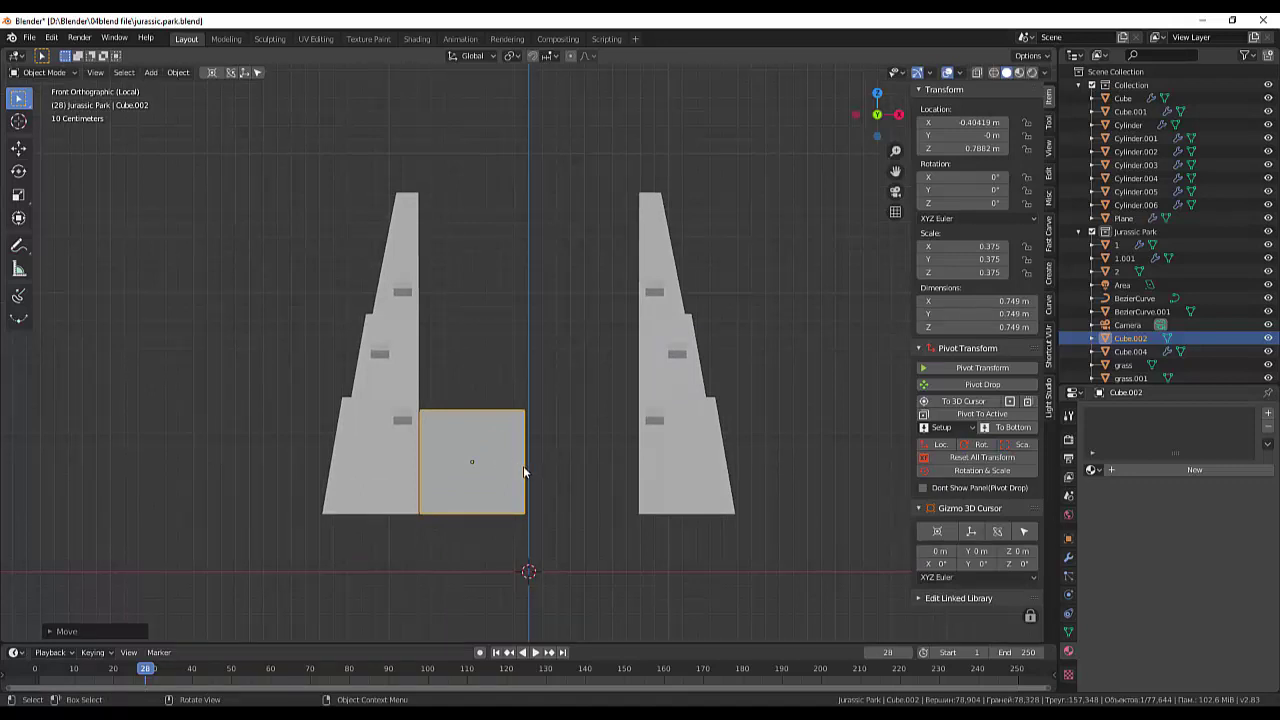
{"action": "key", "text": "s"}
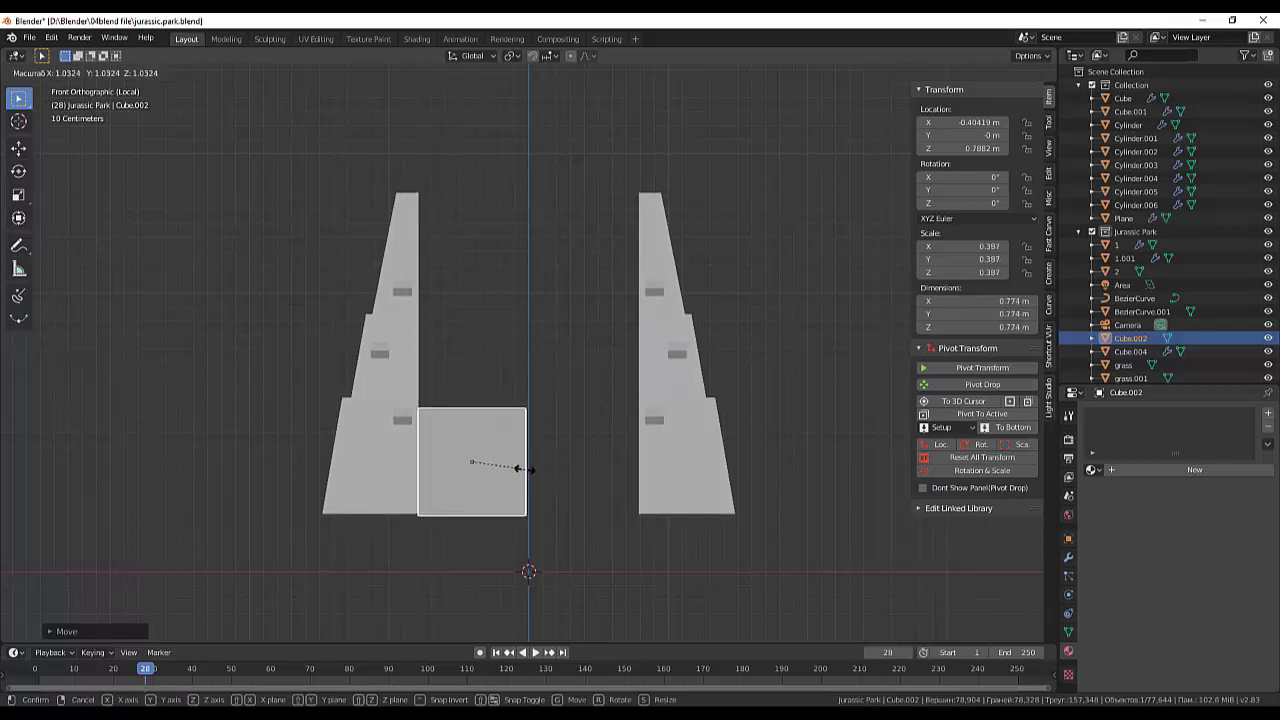
{"action": "left_click", "coordinate": [520, 470]}
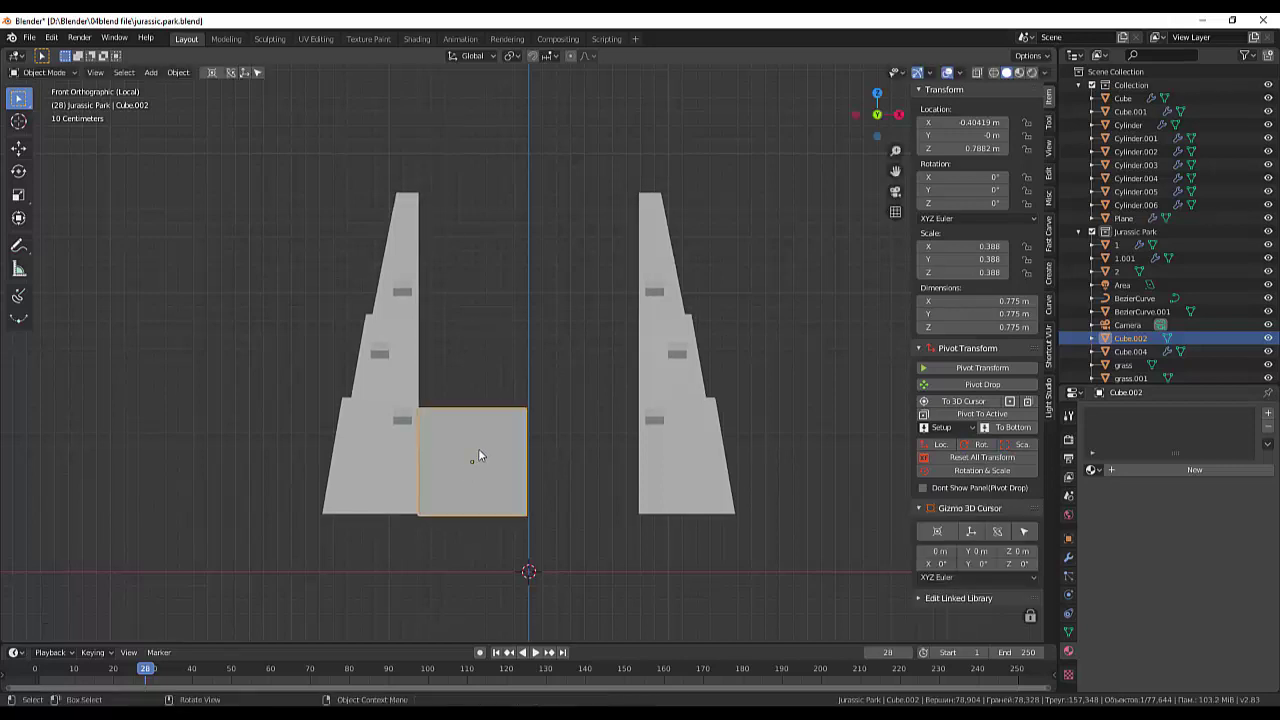
{"action": "key", "text": "g"}
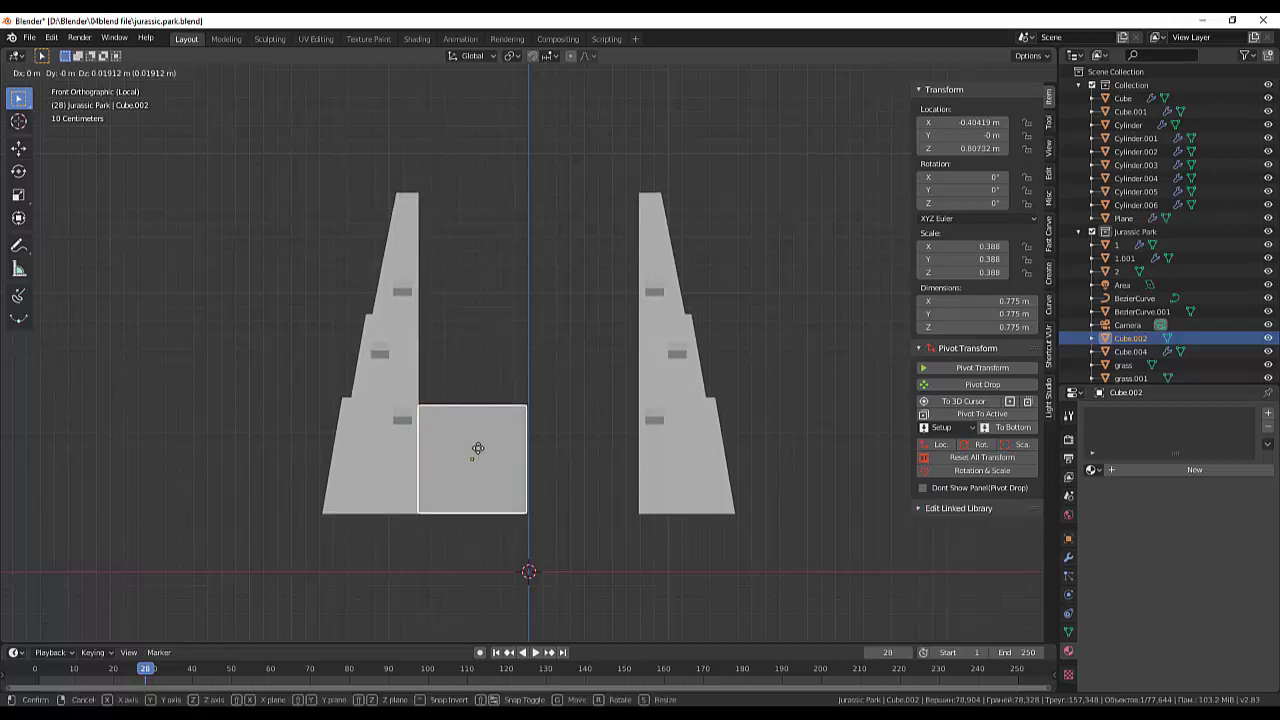
{"action": "left_click", "coordinate": [478, 450]}
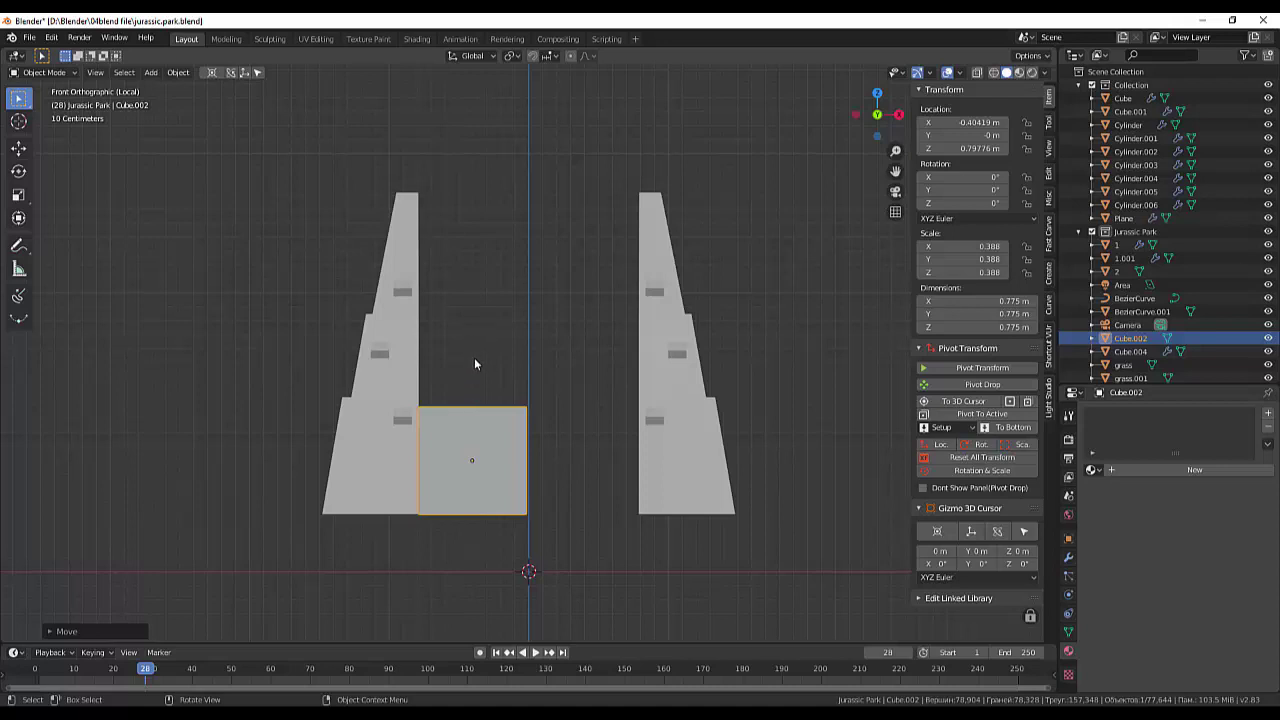
{"action": "middle_click_drag", "start_coordinate": [524, 398], "coordinate": [528, 451]}
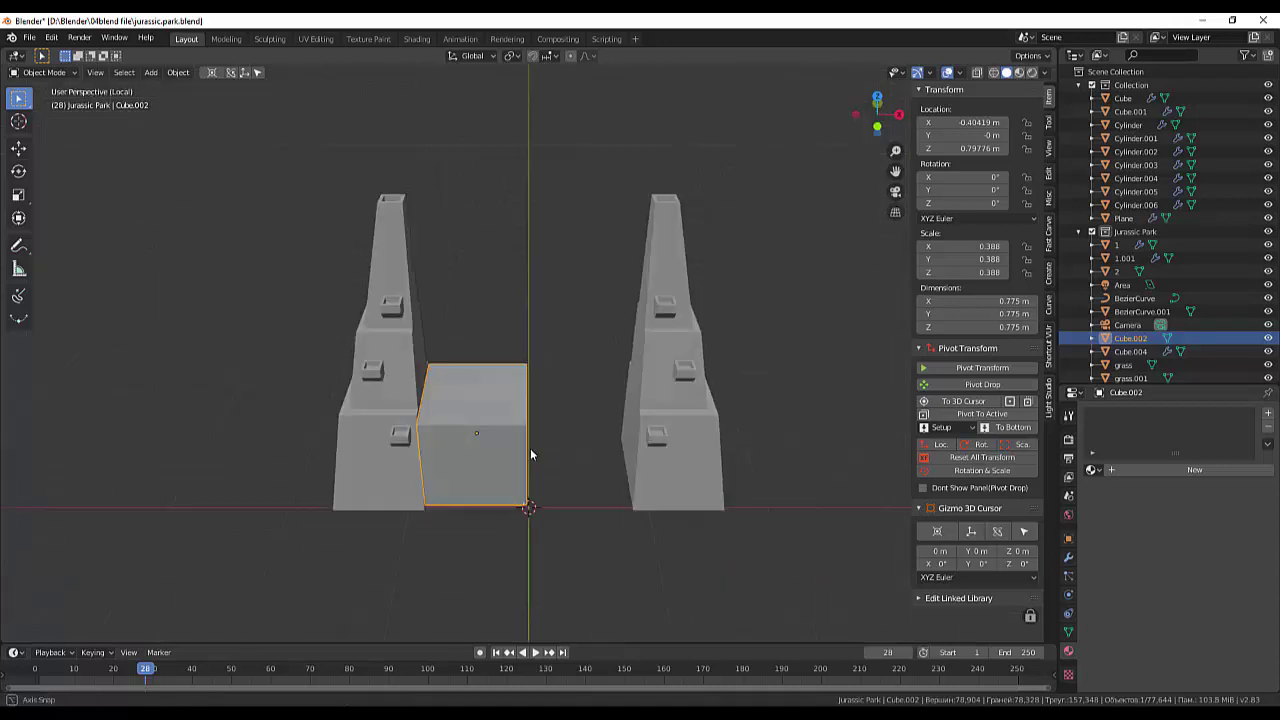
Step: Enter Edit Mode in face select and select the cube's top face
{"action": "left_click", "coordinate": [44, 74]}
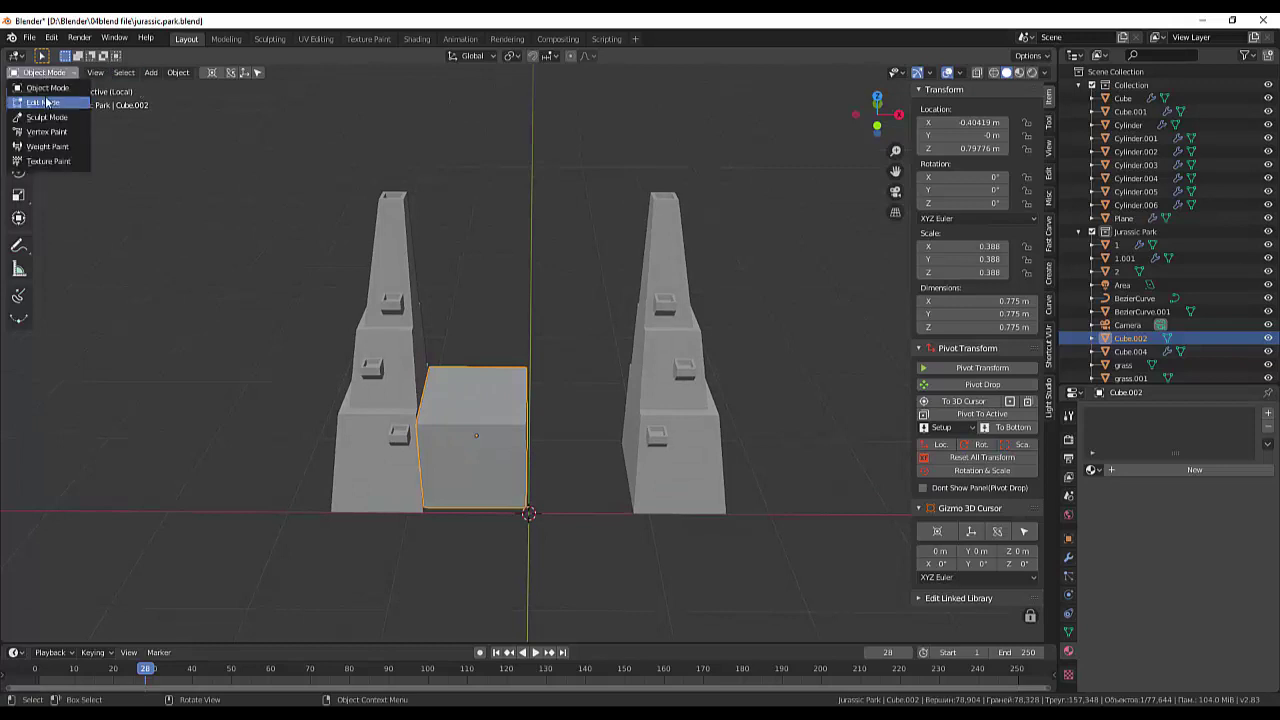
{"action": "left_click", "coordinate": [44, 103]}
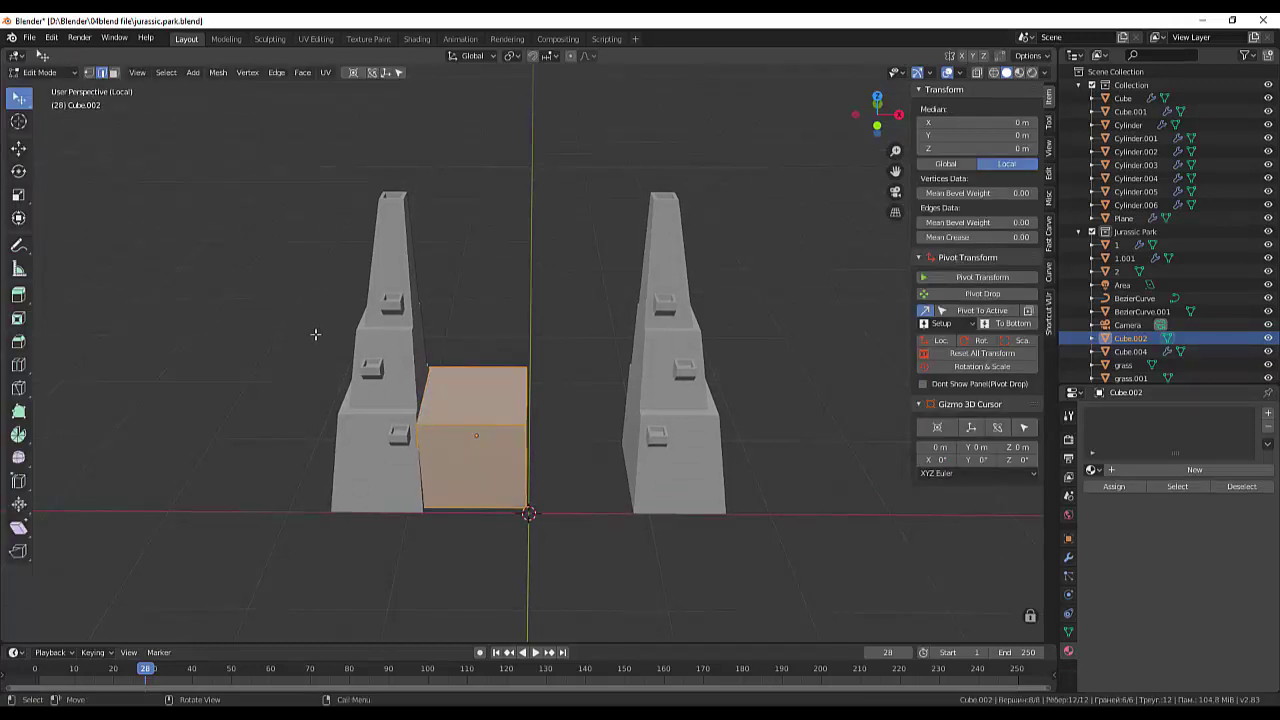
{"action": "left_click", "coordinate": [481, 395]}
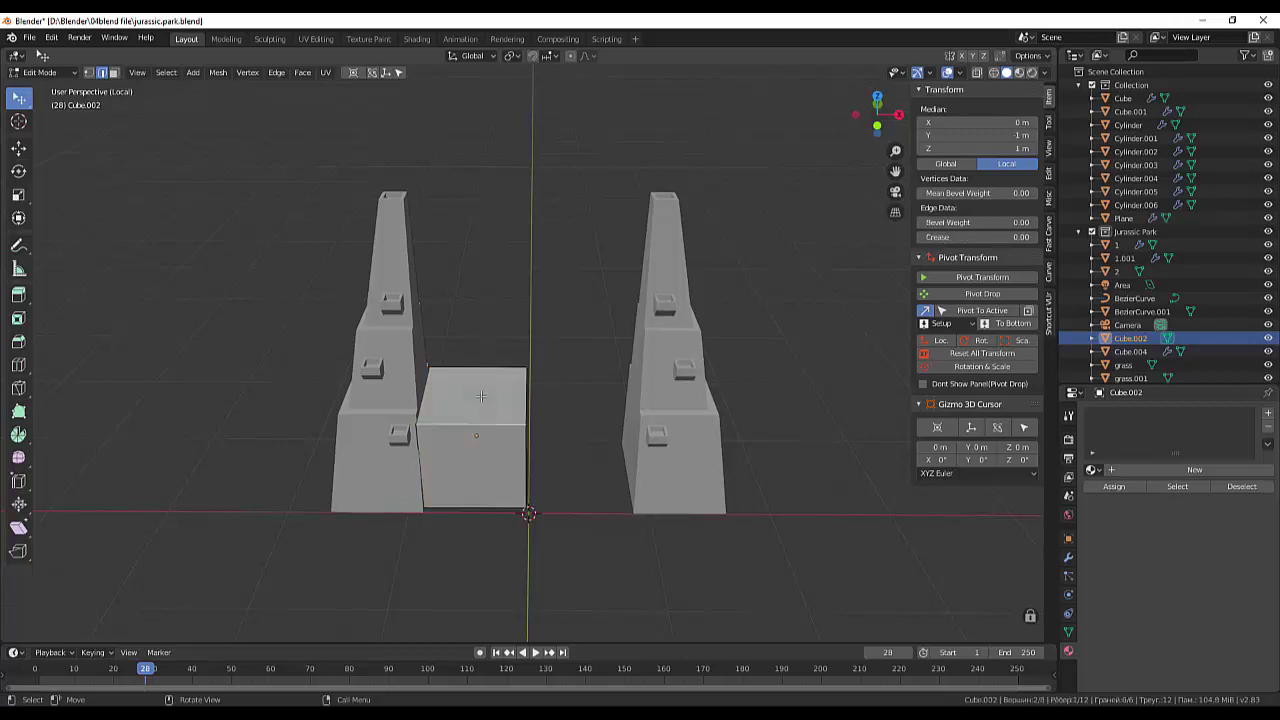
{"action": "left_click", "coordinate": [113, 72]}
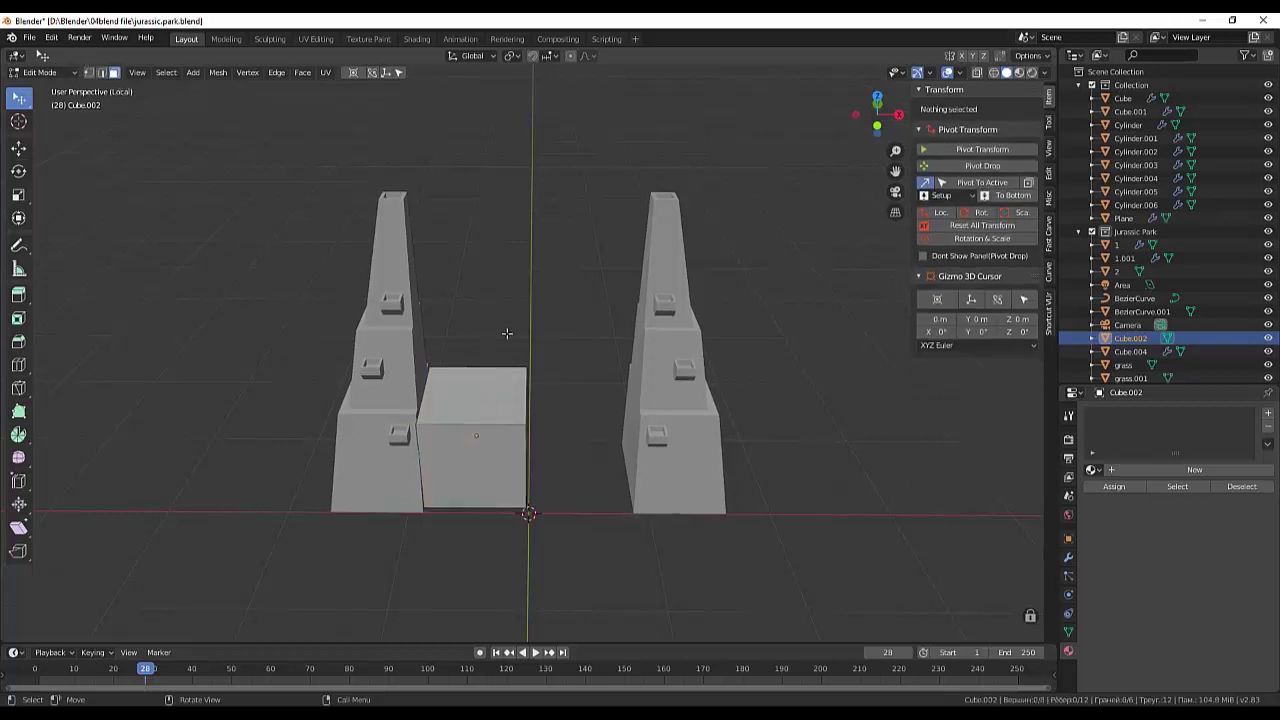
{"action": "left_click", "coordinate": [462, 369]}
{"action": "mouse_move", "coordinate": [462, 369]}
{"action": "middle_mouse_down"}
{"action": "mouse_move", "coordinate": [545, 302]}
{"action": "mouse_move", "coordinate": [415, 360]}
{"action": "middle_mouse_up"}
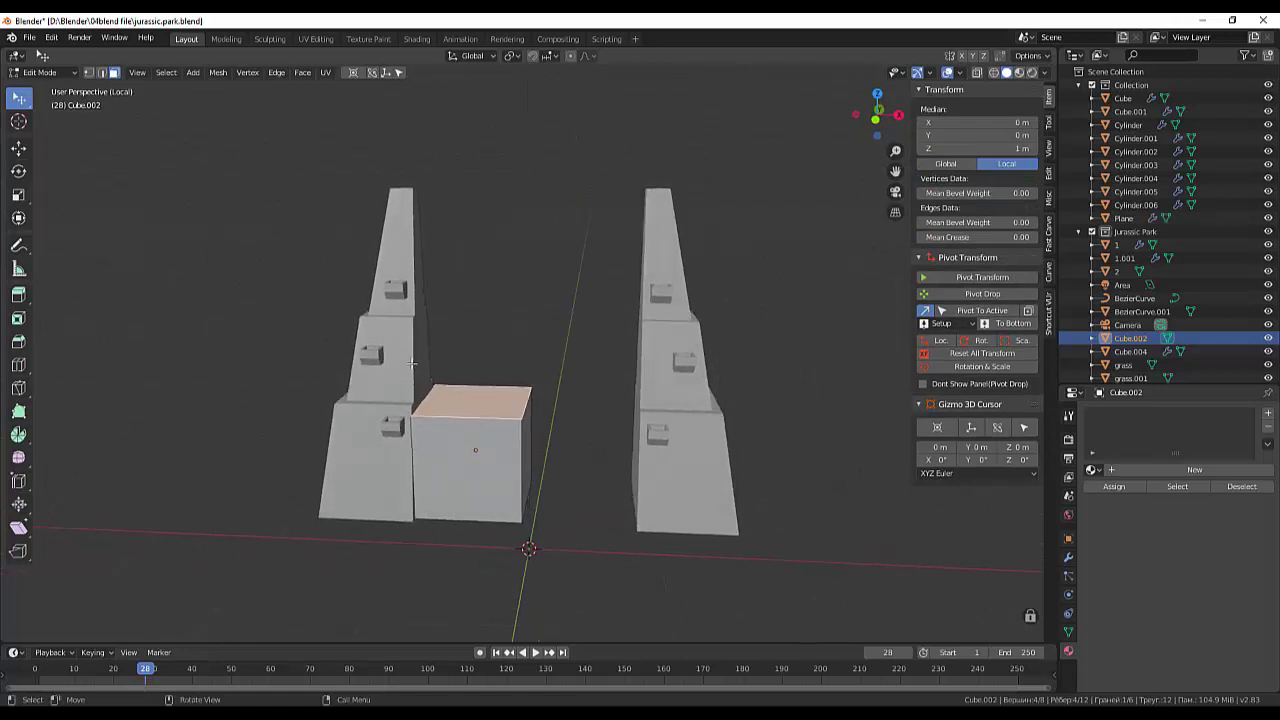
{"action": "mouse_move", "coordinate": [412, 363]}
{"action": "middle_mouse_down"}
{"action": "mouse_move", "coordinate": [421, 335]}
{"action": "mouse_move", "coordinate": [337, 440]}
{"action": "middle_mouse_up"}
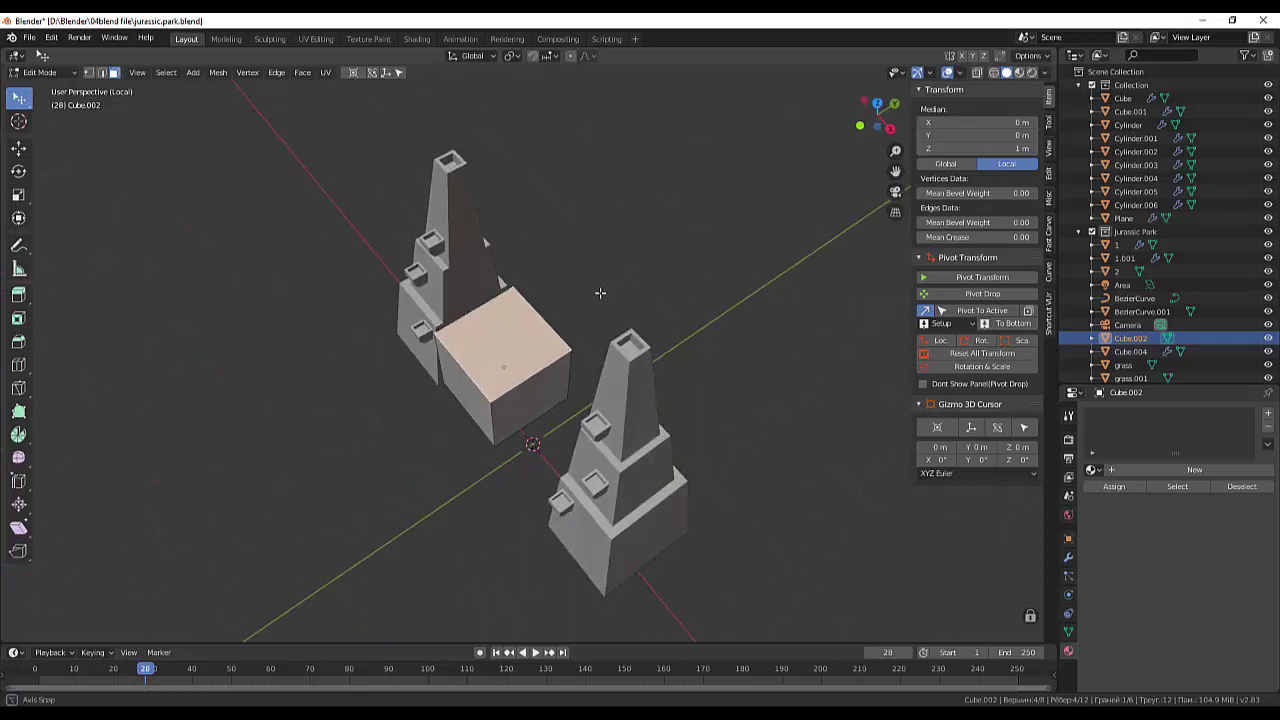
{"action": "middle_click_drag", "start_coordinate": [600, 289], "coordinate": [599, 280]}
Step: Raise the top face 0.6614 m along Z to make a taller block
{"action": "key", "text": "g"}
{"action": "key", "text": "z"}
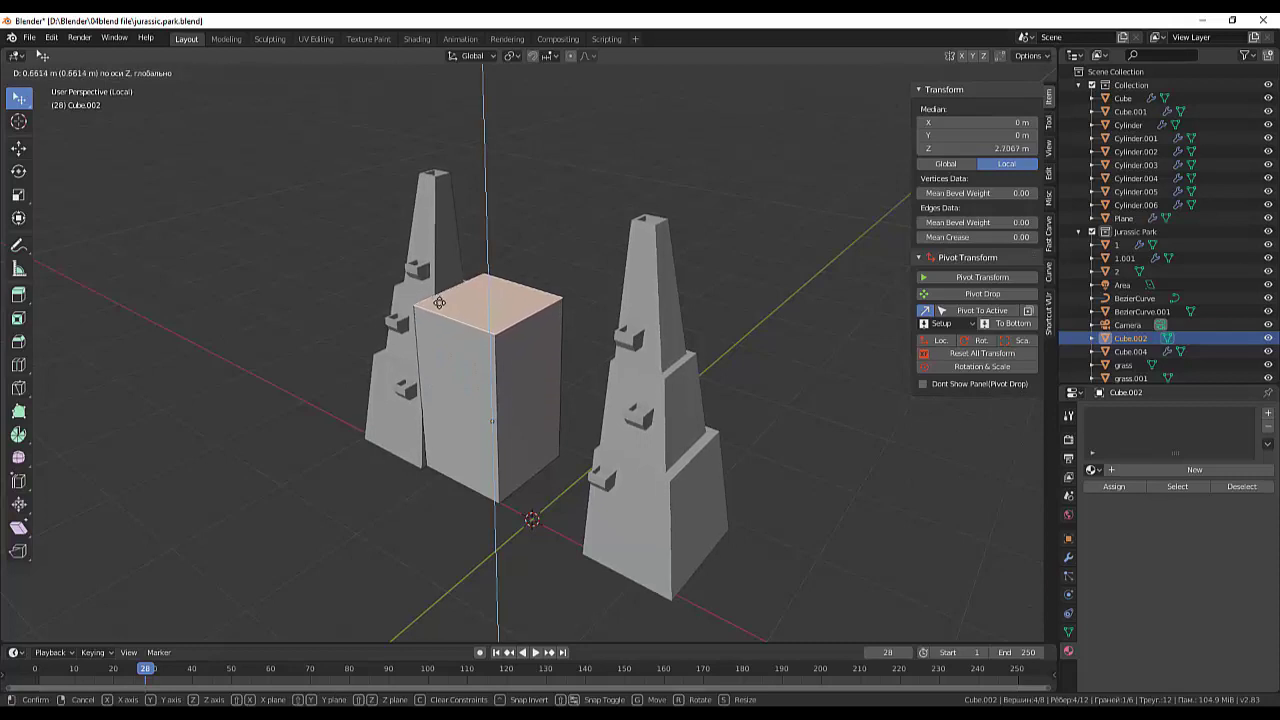
{"action": "left_click", "coordinate": [439, 302]}
{"action": "middle_click_drag", "start_coordinate": [439, 302], "coordinate": [560, 283]}
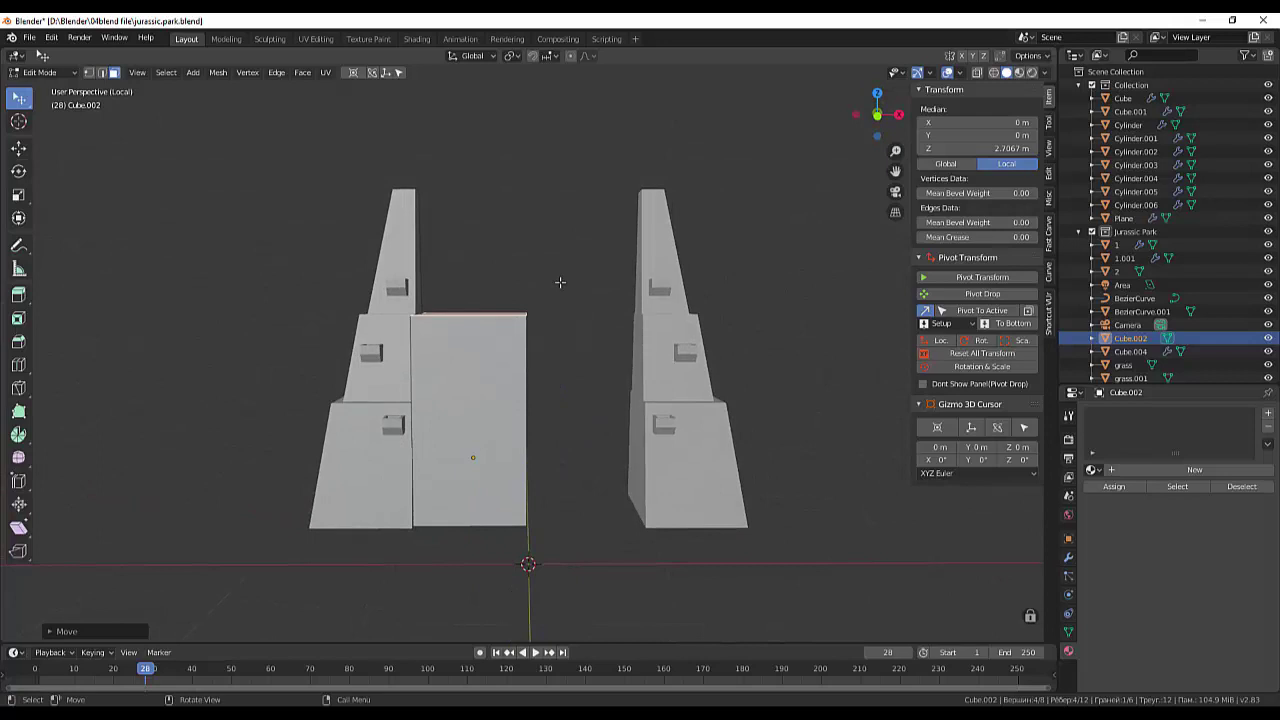
Step: Exit Local View and lift the block's top face to Z 3.4158 m, under the arch
{"action": "key", "text": "KP_Divide"}
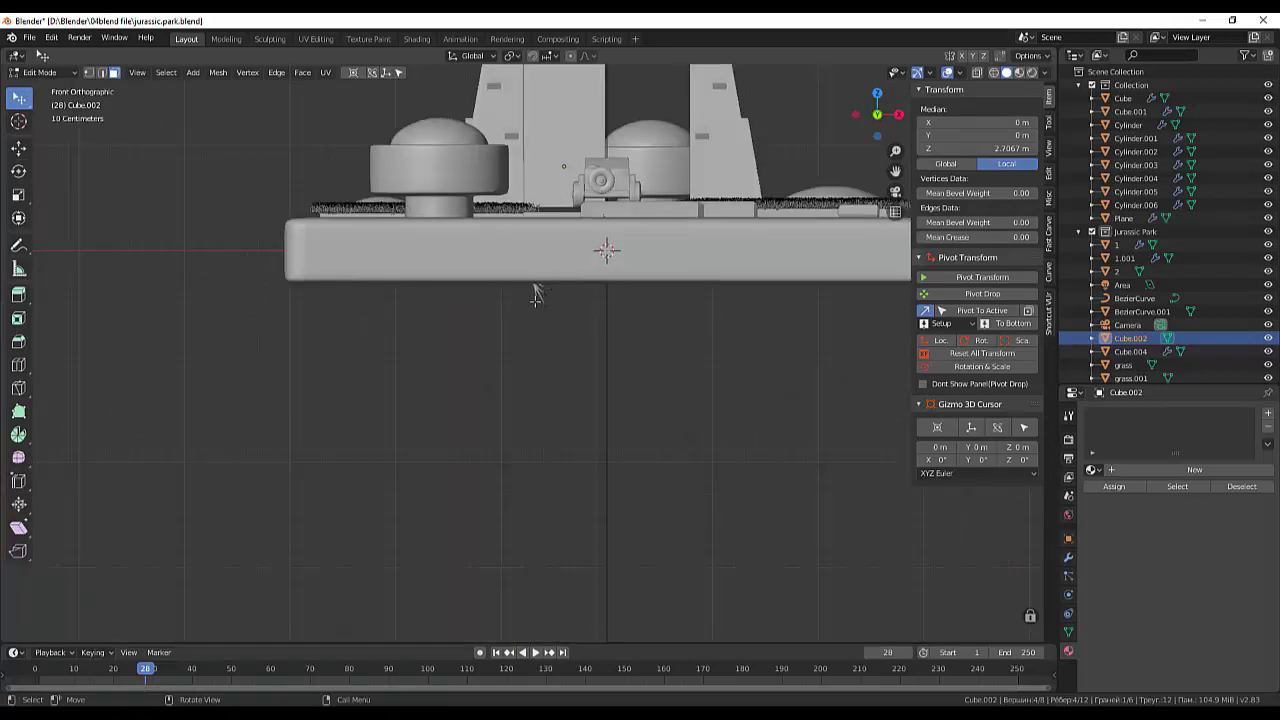
{"action": "scroll", "coordinate": [606, 255], "scroll_direction": "down", "scroll_amount": 3}
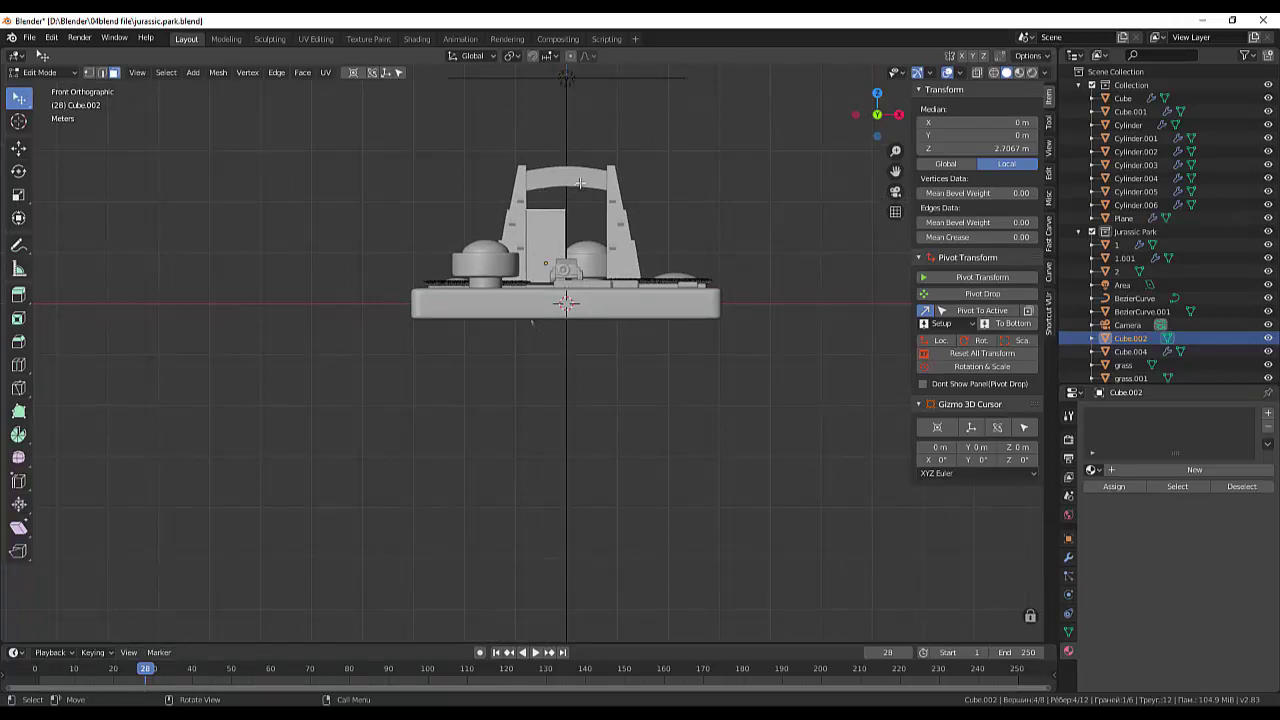
{"action": "key", "text": "g"}
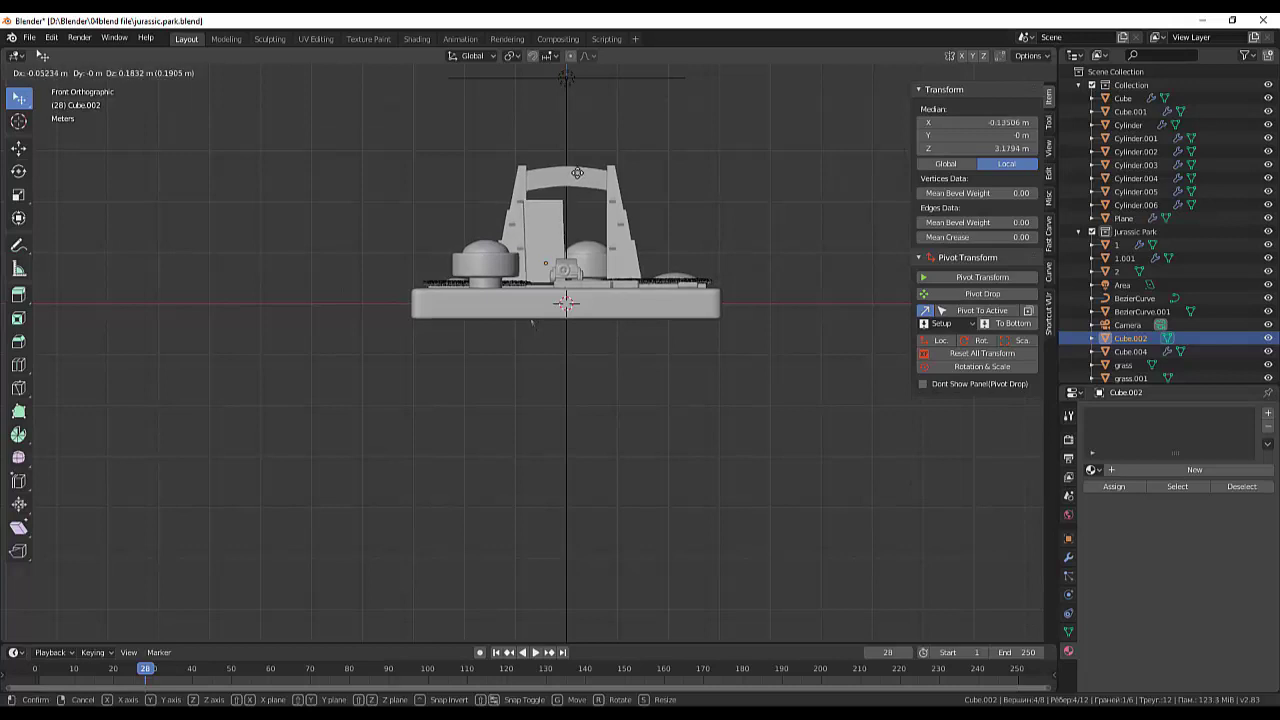
{"action": "key", "text": "z"}
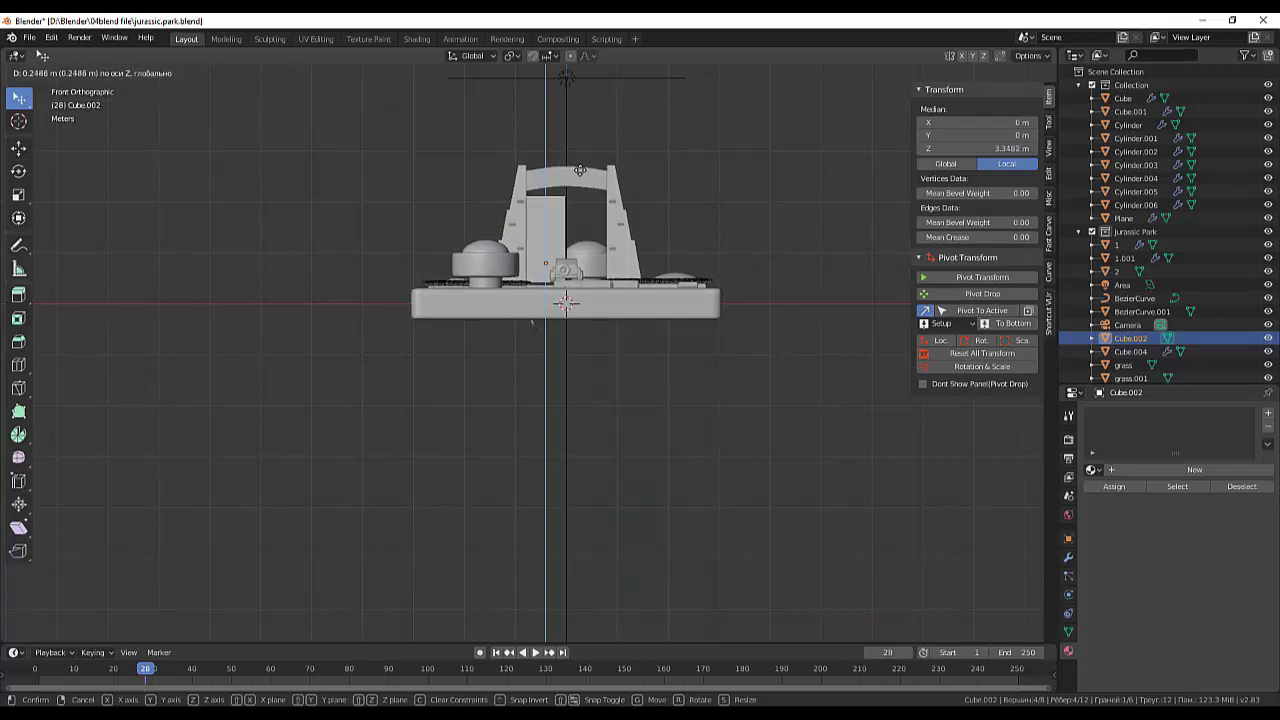
{"action": "left_click", "coordinate": [580, 169]}
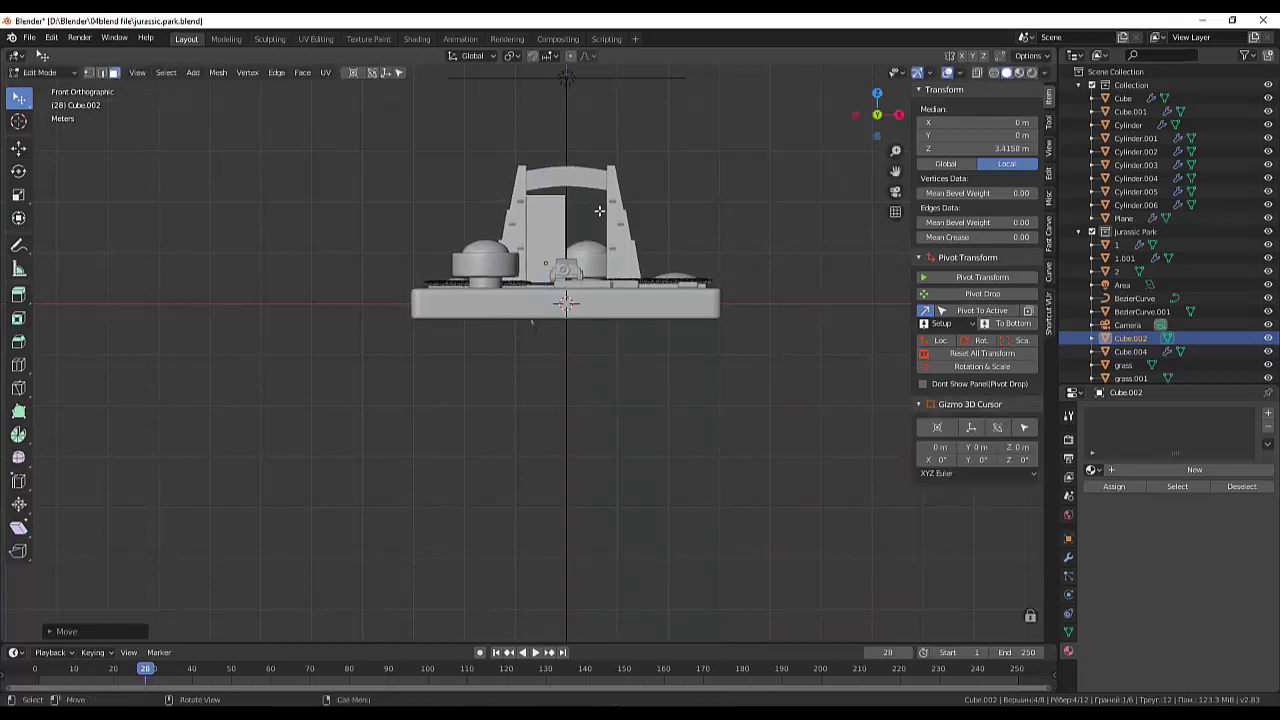
{"action": "mouse_move", "coordinate": [686, 206]}
{"action": "middle_mouse_down"}
{"action": "mouse_move", "coordinate": [583, 330]}
{"action": "mouse_move", "coordinate": [518, 322]}
{"action": "middle_mouse_up"}
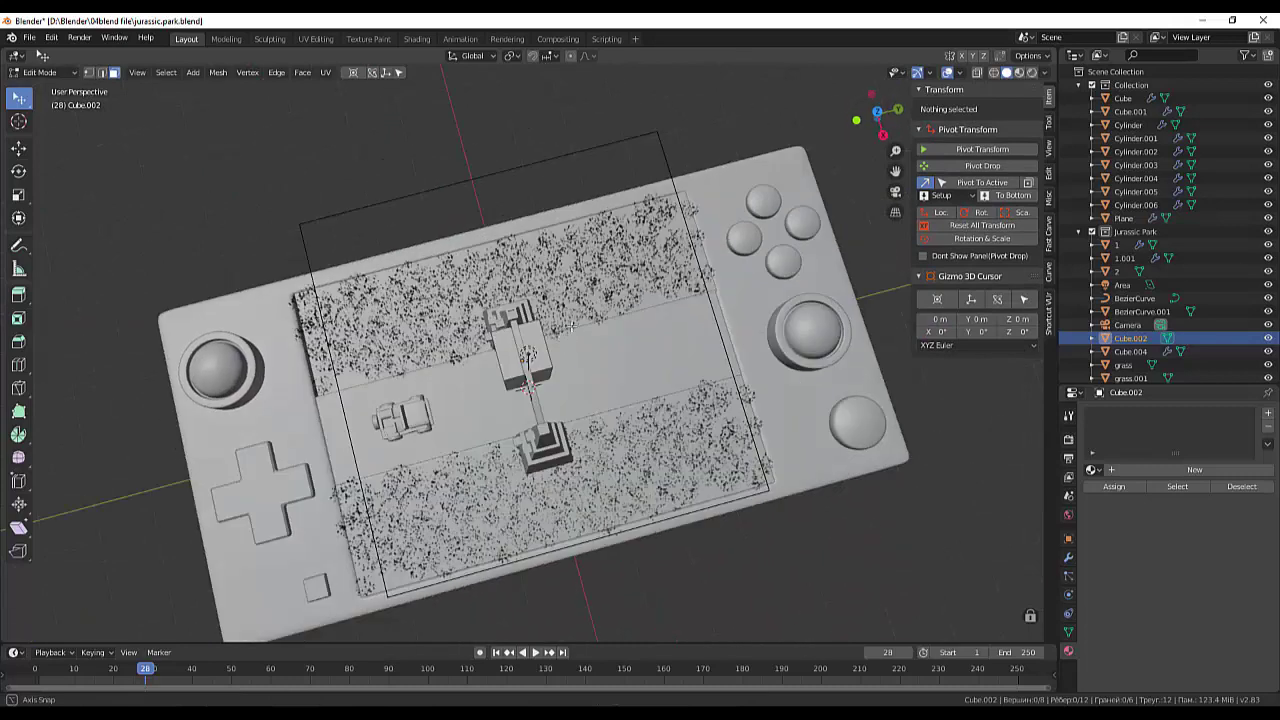
{"action": "left_click", "coordinate": [518, 322]}
Step: Switch the door block from Edit Mode back to Object Mode
{"action": "left_click", "coordinate": [514, 326]}
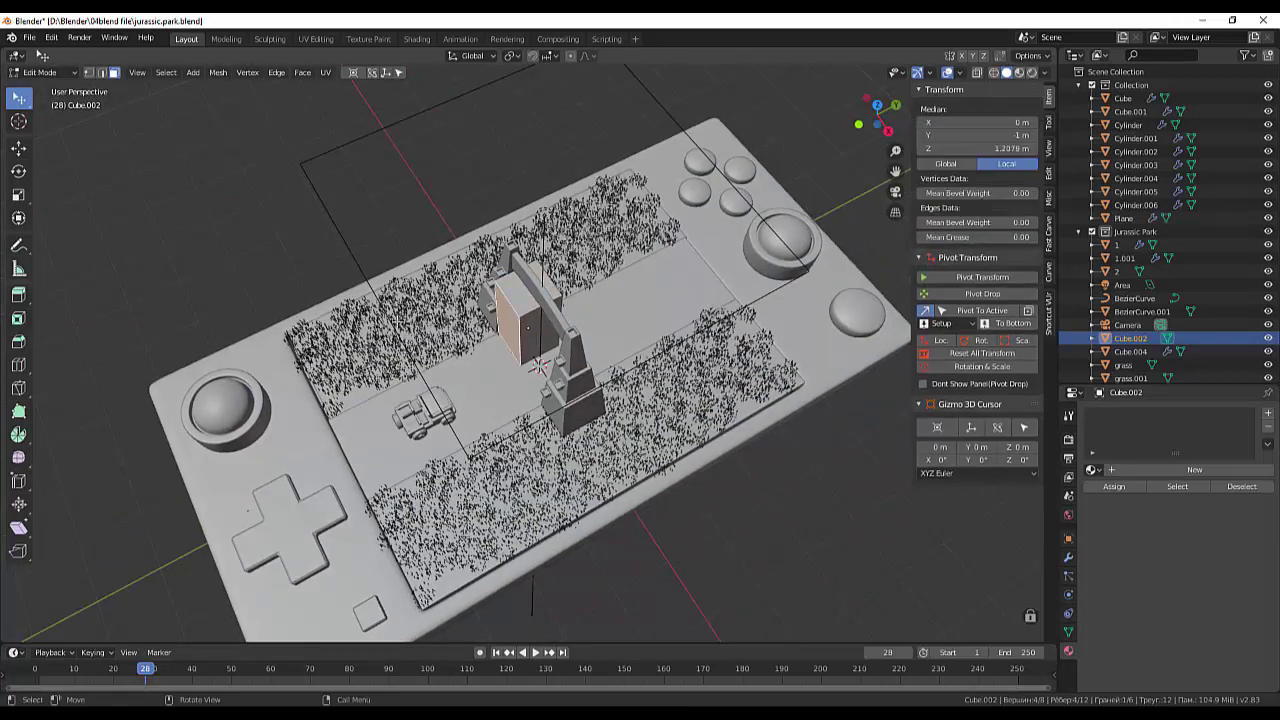
{"action": "left_click", "coordinate": [40, 72]}
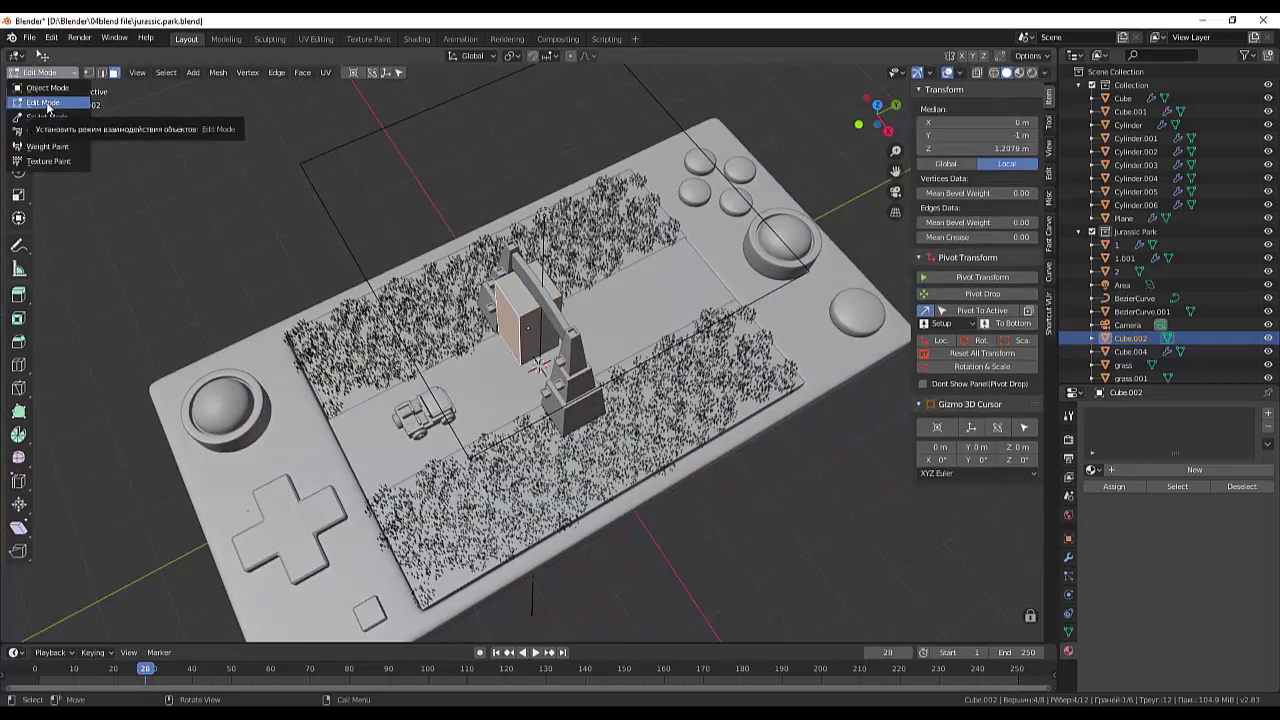
{"action": "left_click", "coordinate": [525, 332]}
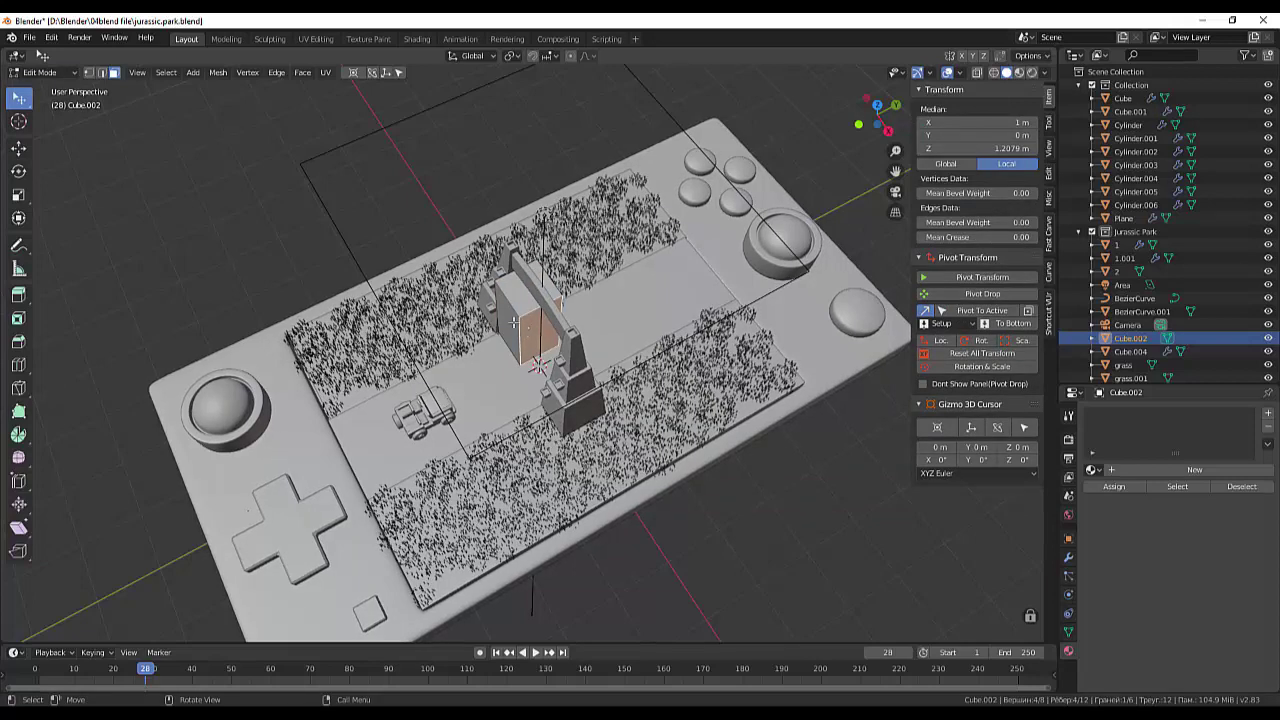
{"action": "left_click", "coordinate": [36, 72]}
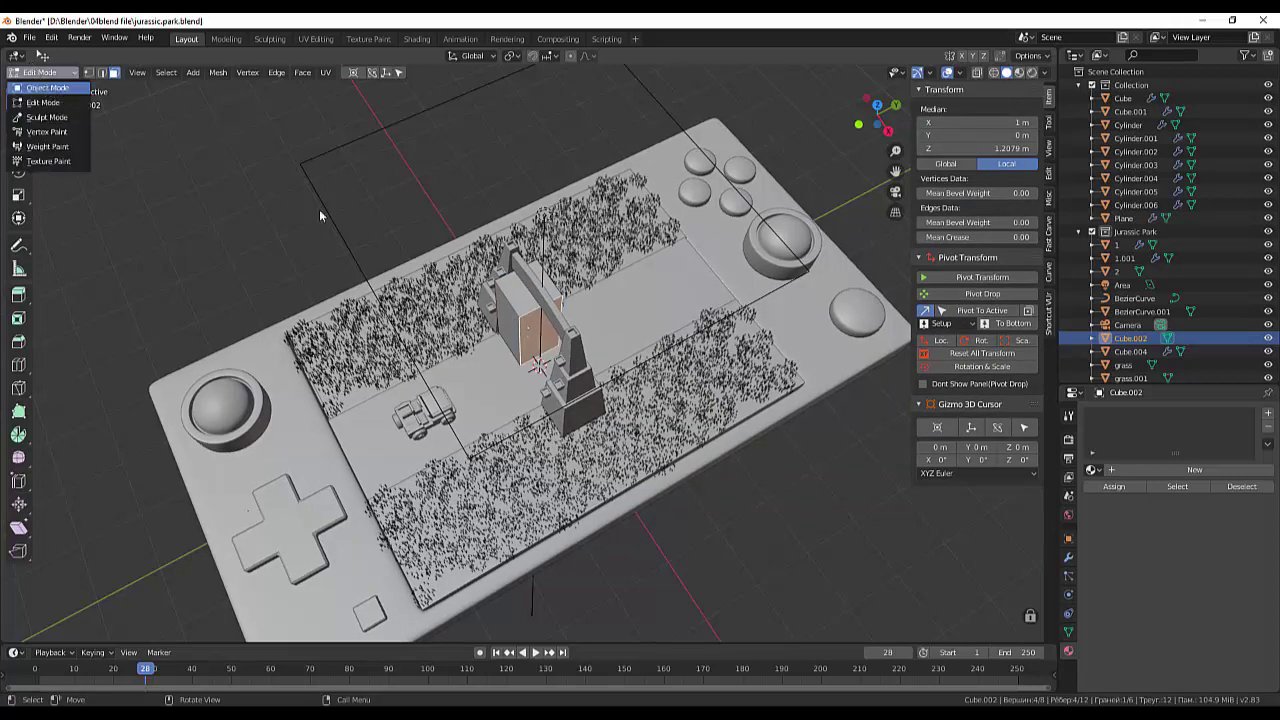
{"action": "left_click", "coordinate": [45, 89]}
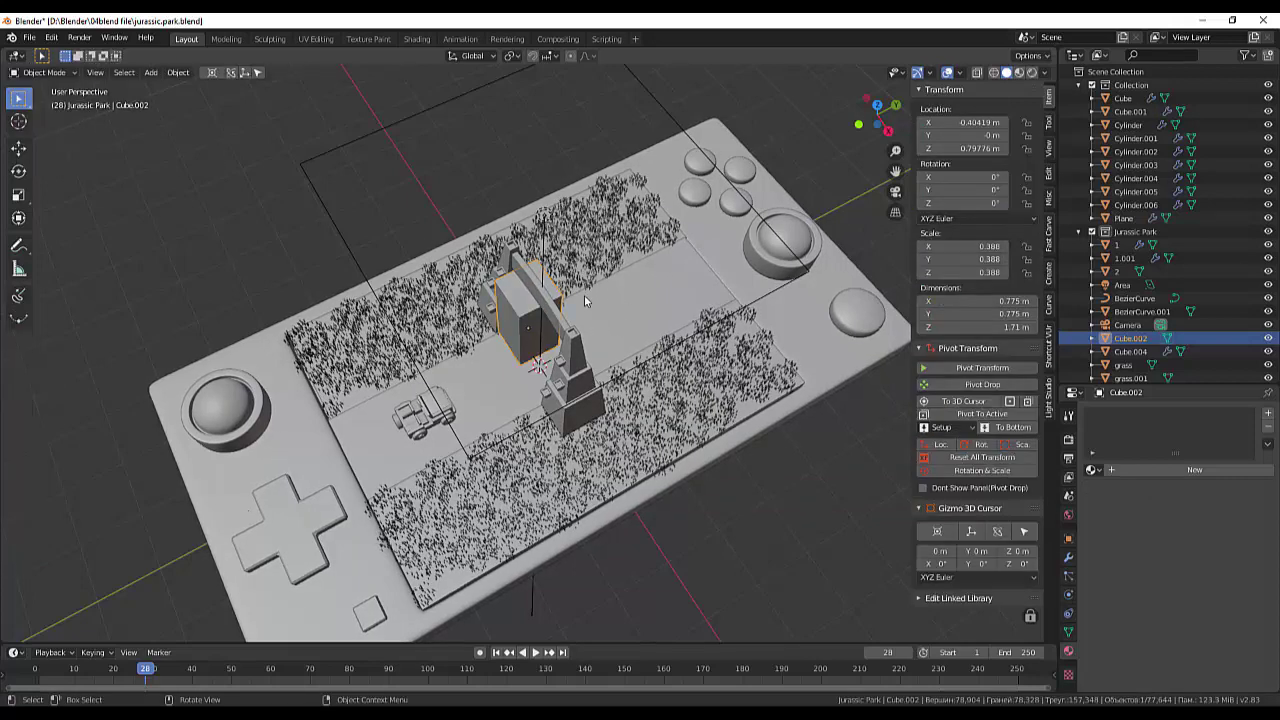
Step: Scale the block to about 0.059 along Y, leaving a 0.118 m deep slab
{"action": "key", "text": "s"}
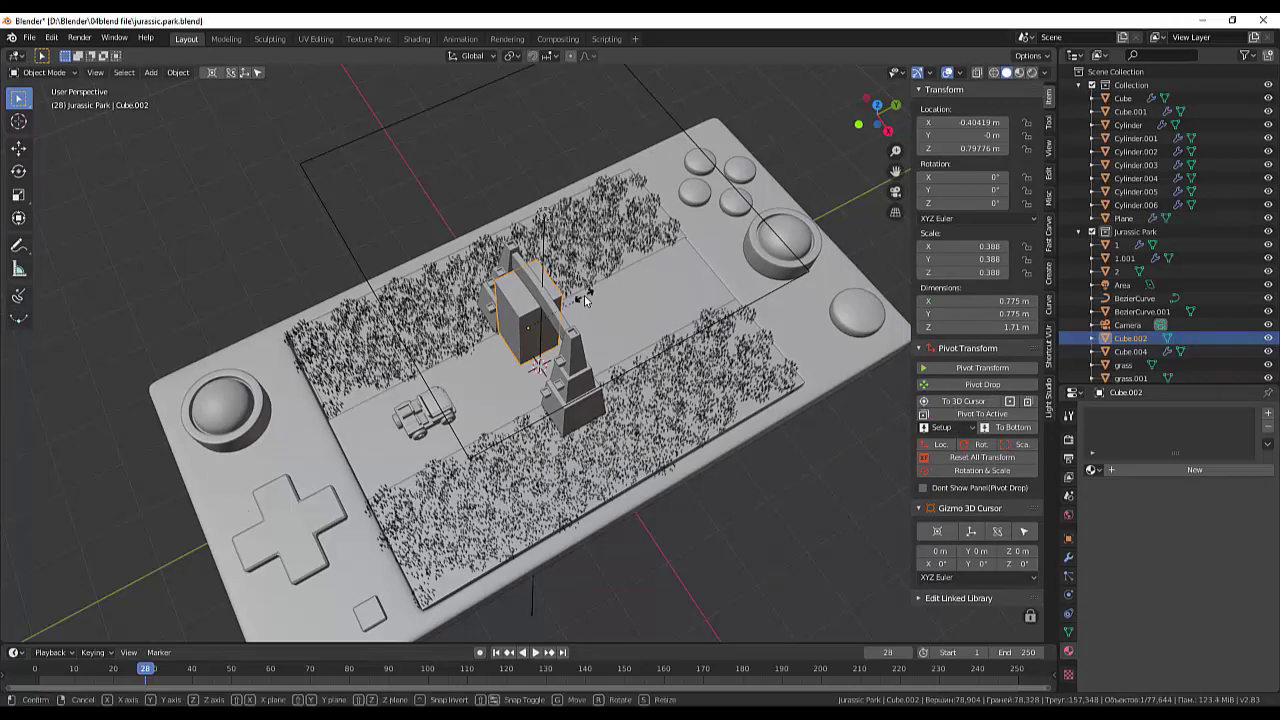
{"action": "key", "text": "y"}
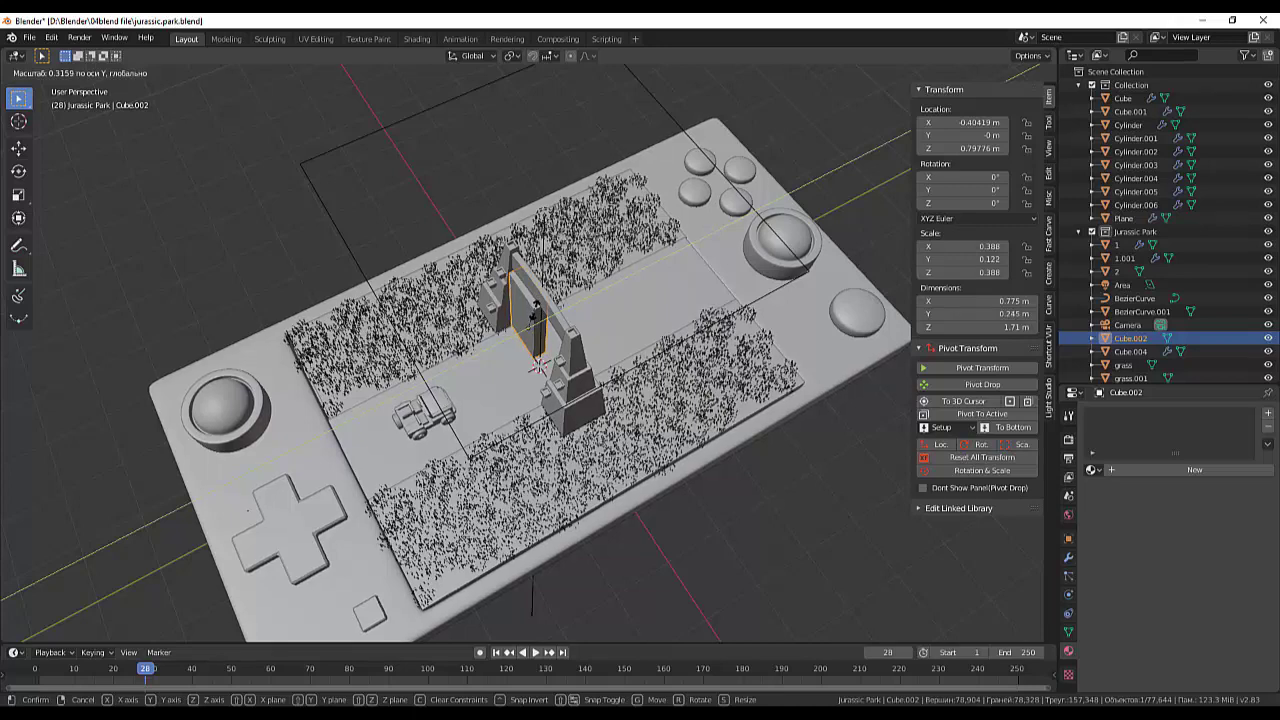
{"action": "left_click", "coordinate": [537, 368]}
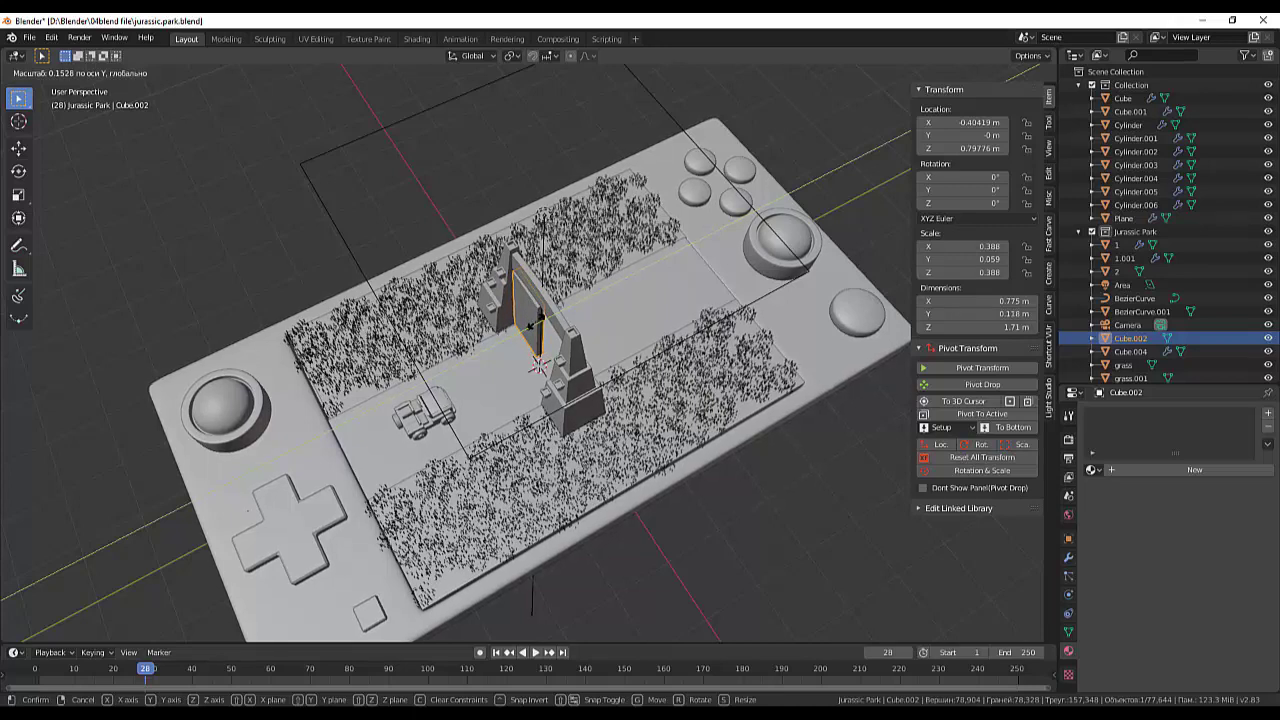
{"action": "left_click", "coordinate": [538, 355]}
{"action": "middle_click_drag", "start_coordinate": [538, 355], "coordinate": [614, 293]}
{"action": "scroll", "coordinate": [533, 283], "scroll_direction": "up", "scroll_amount": 5}
{"action": "scroll", "coordinate": [533, 283], "scroll_direction": "up", "scroll_amount": 2}
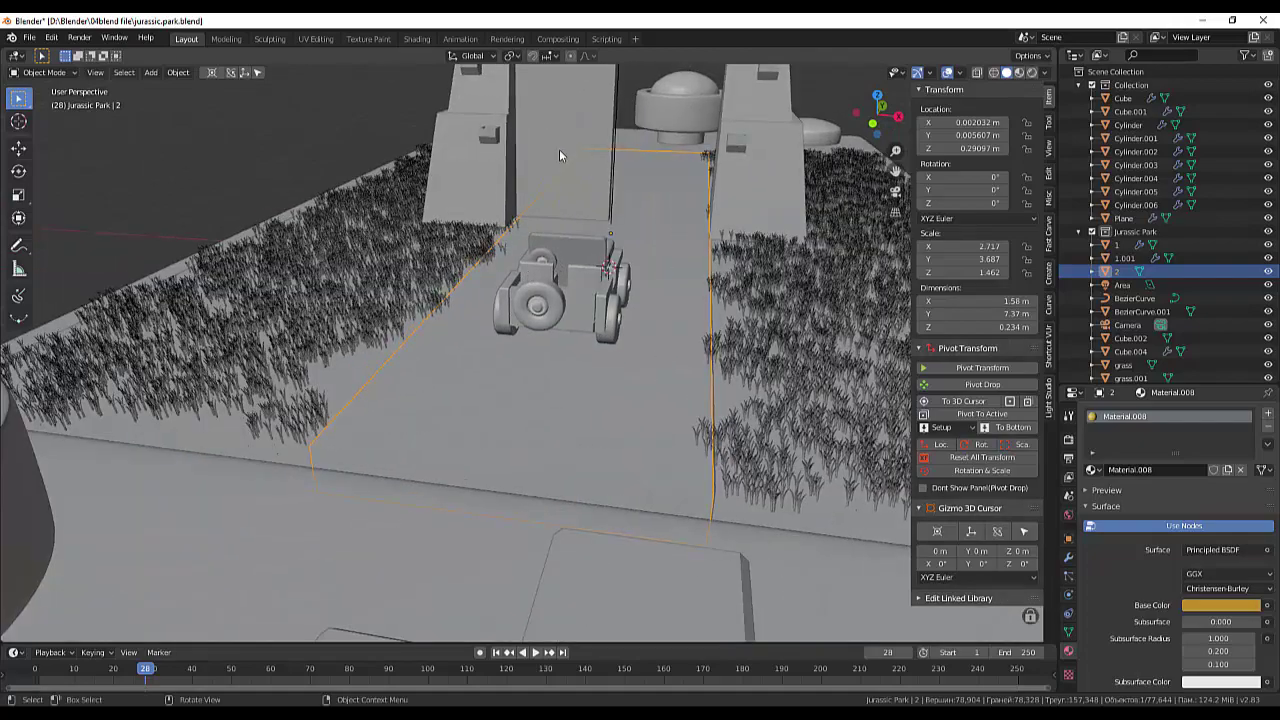
{"action": "scroll", "coordinate": [523, 190], "scroll_direction": "down", "scroll_amount": 2}
{"action": "mouse_move", "coordinate": [527, 225]}
{"action": "middle_mouse_down"}
{"action": "mouse_move", "coordinate": [534, 210]}
{"action": "mouse_move", "coordinate": [592, 240]}
{"action": "middle_mouse_up"}
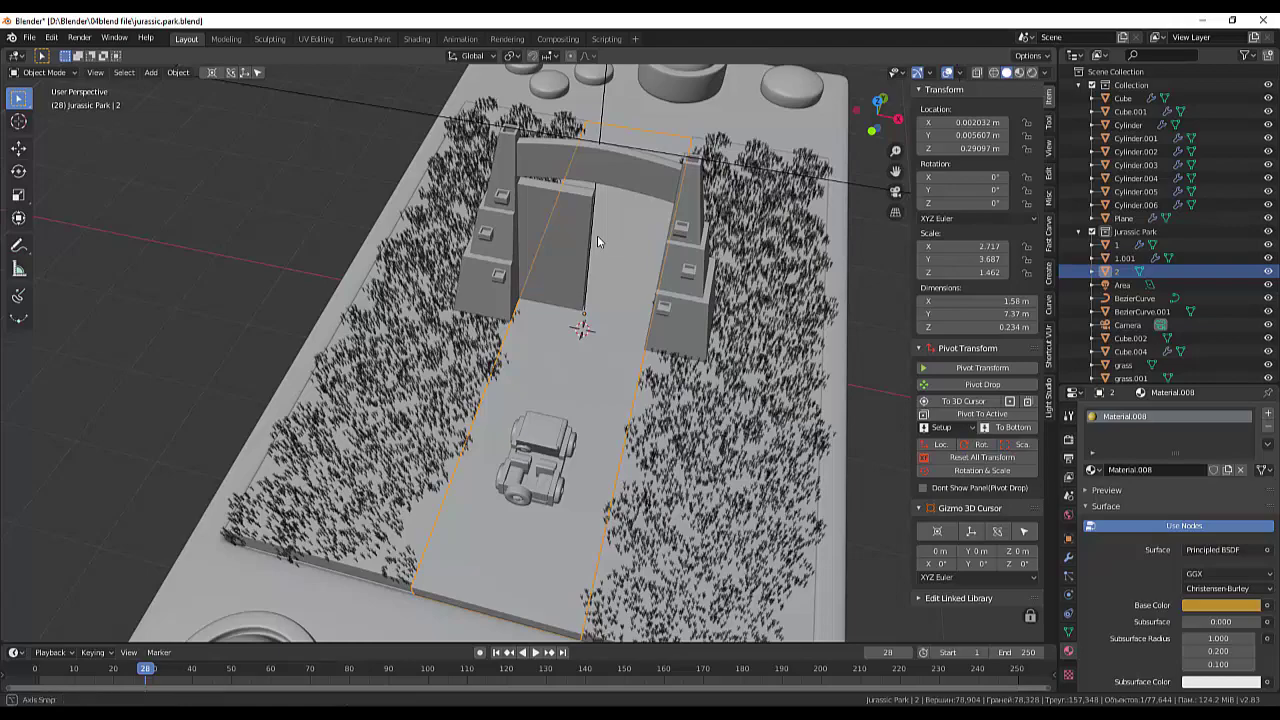
{"action": "mouse_move", "coordinate": [598, 242]}
{"action": "middle_mouse_down"}
{"action": "mouse_move", "coordinate": [574, 250]}
{"action": "mouse_move", "coordinate": [604, 228]}
{"action": "mouse_move", "coordinate": [578, 258]}
{"action": "mouse_move", "coordinate": [598, 290]}
{"action": "middle_mouse_up"}
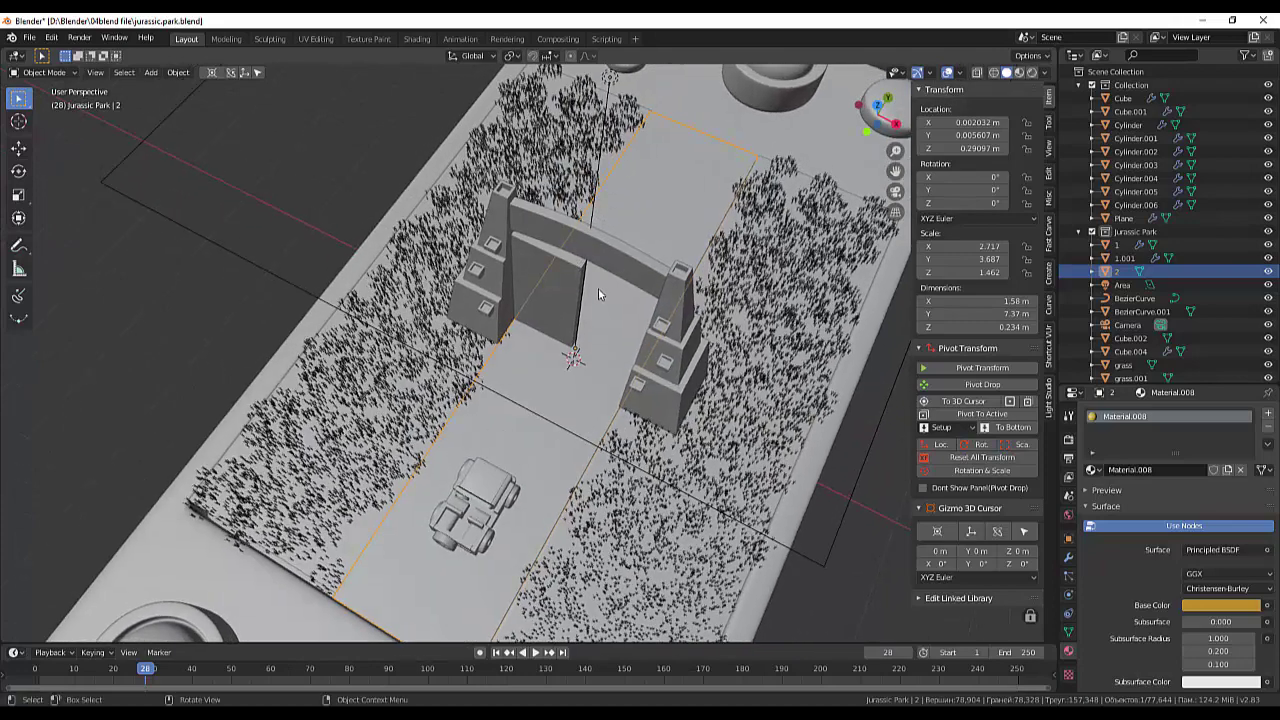
{"action": "key", "text": "s"}
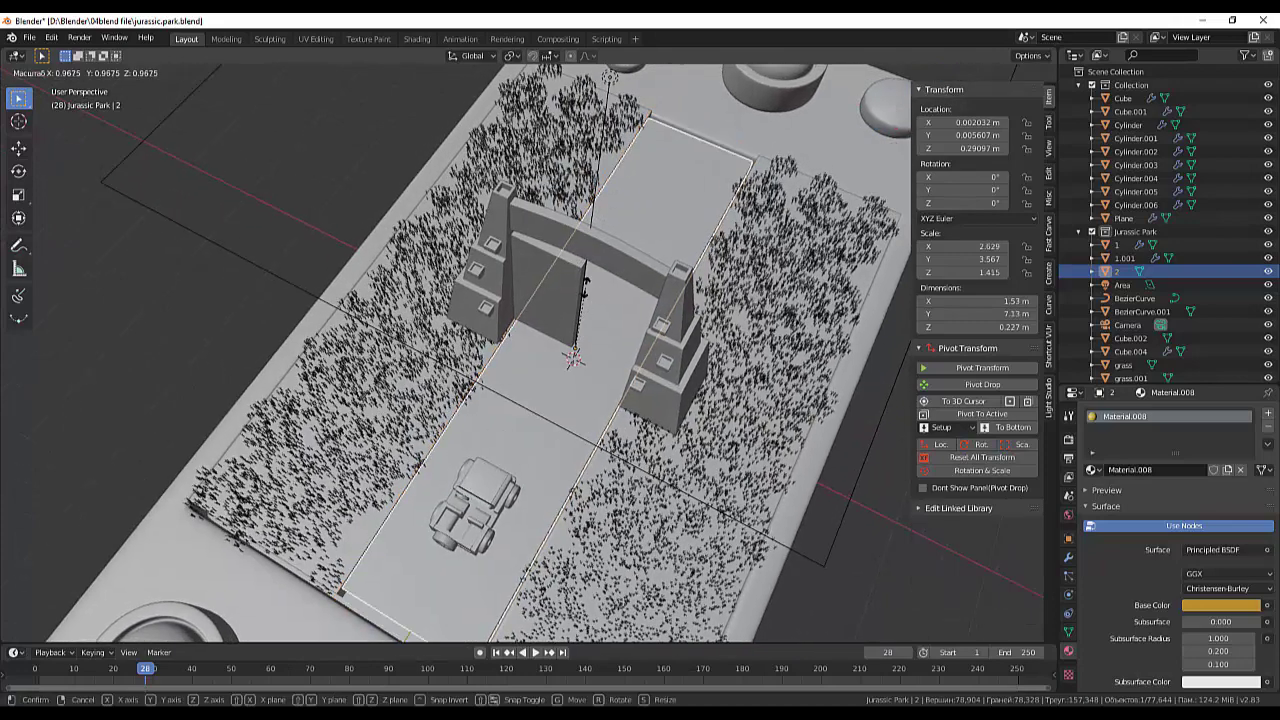
{"action": "key", "text": "Escape"}
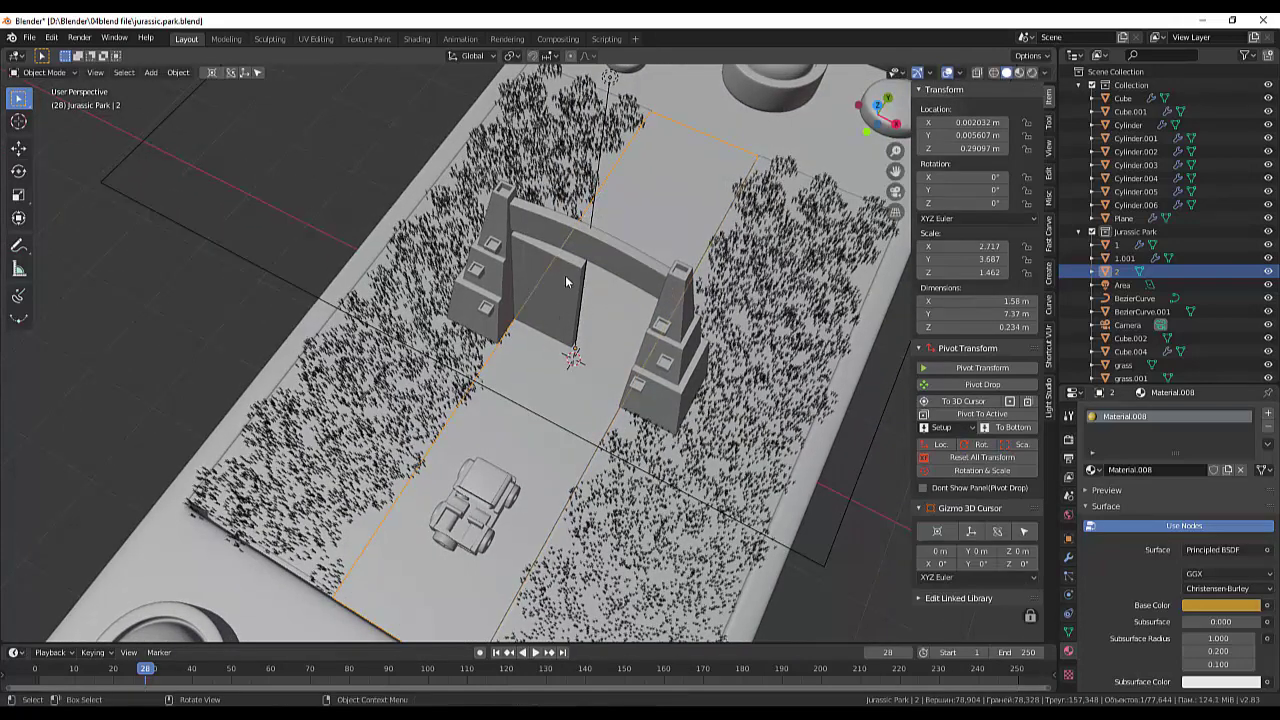
{"action": "left_click", "coordinate": [574, 283]}
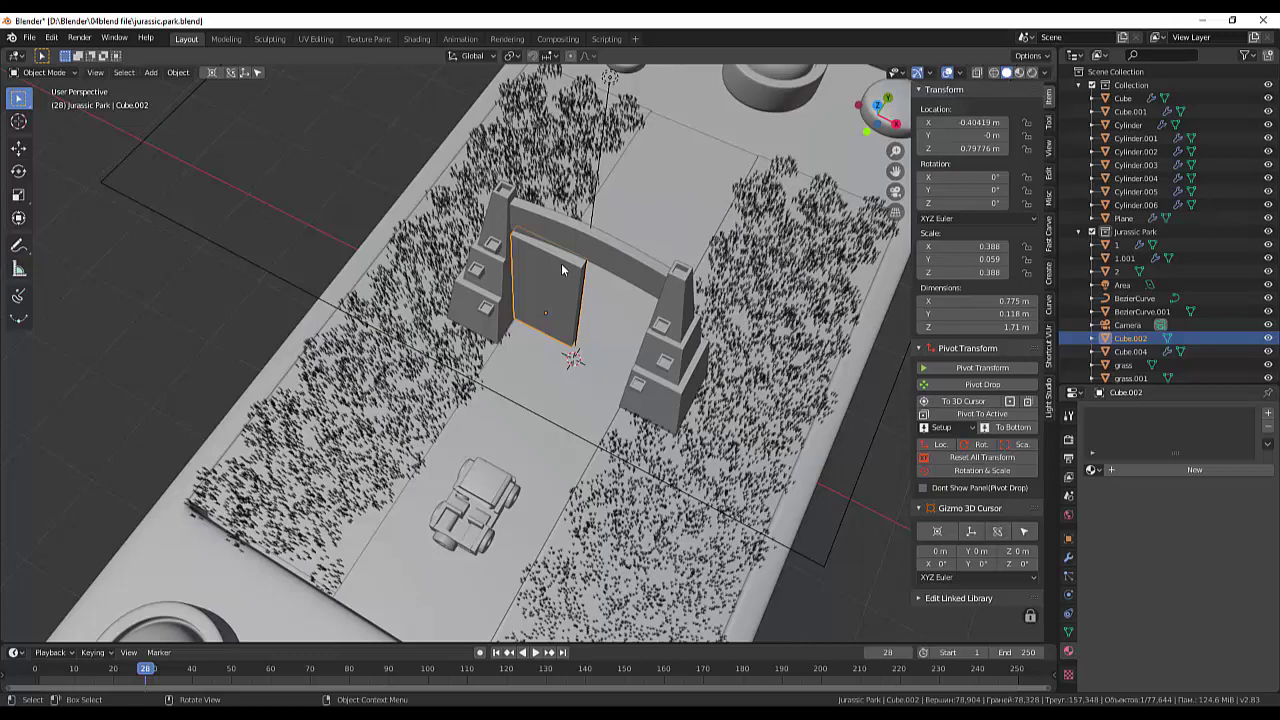
Step: Scale Cube.002 along Y to 0.027 for a 0.0545 m deep door slab
{"action": "key", "text": "s"}
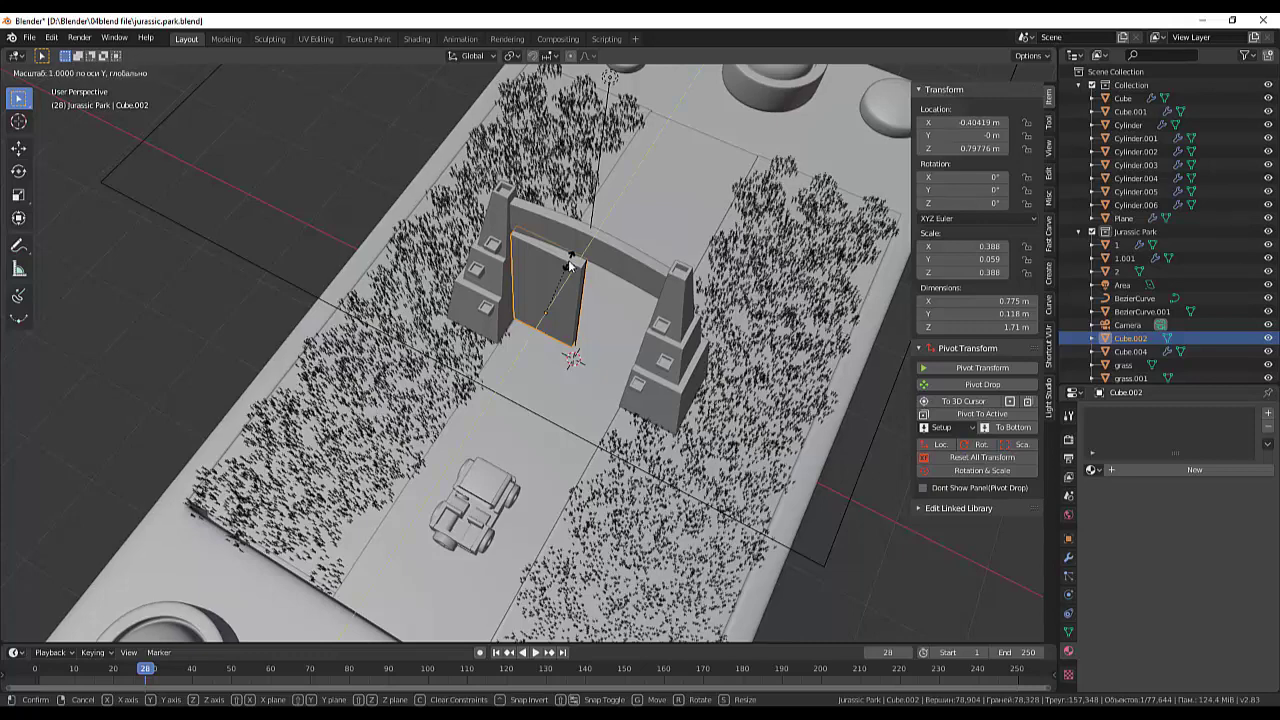
{"action": "key", "text": "y"}
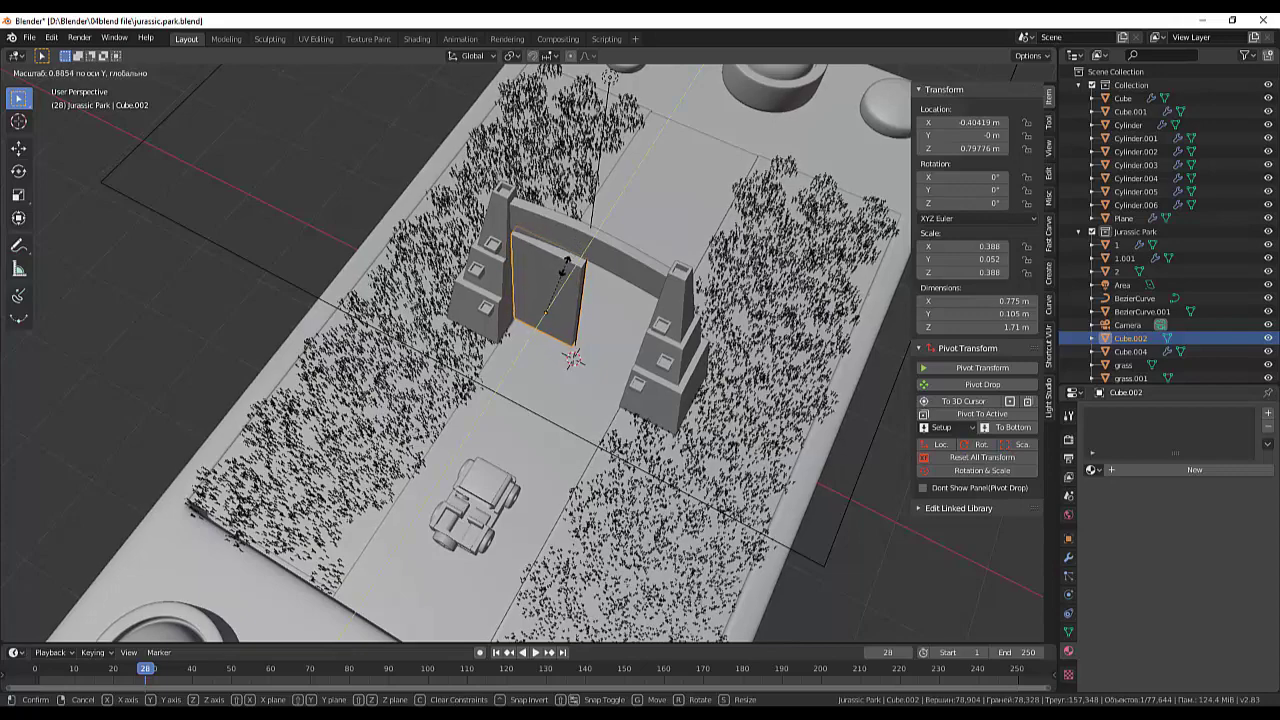
{"action": "left_click", "coordinate": [549, 287]}
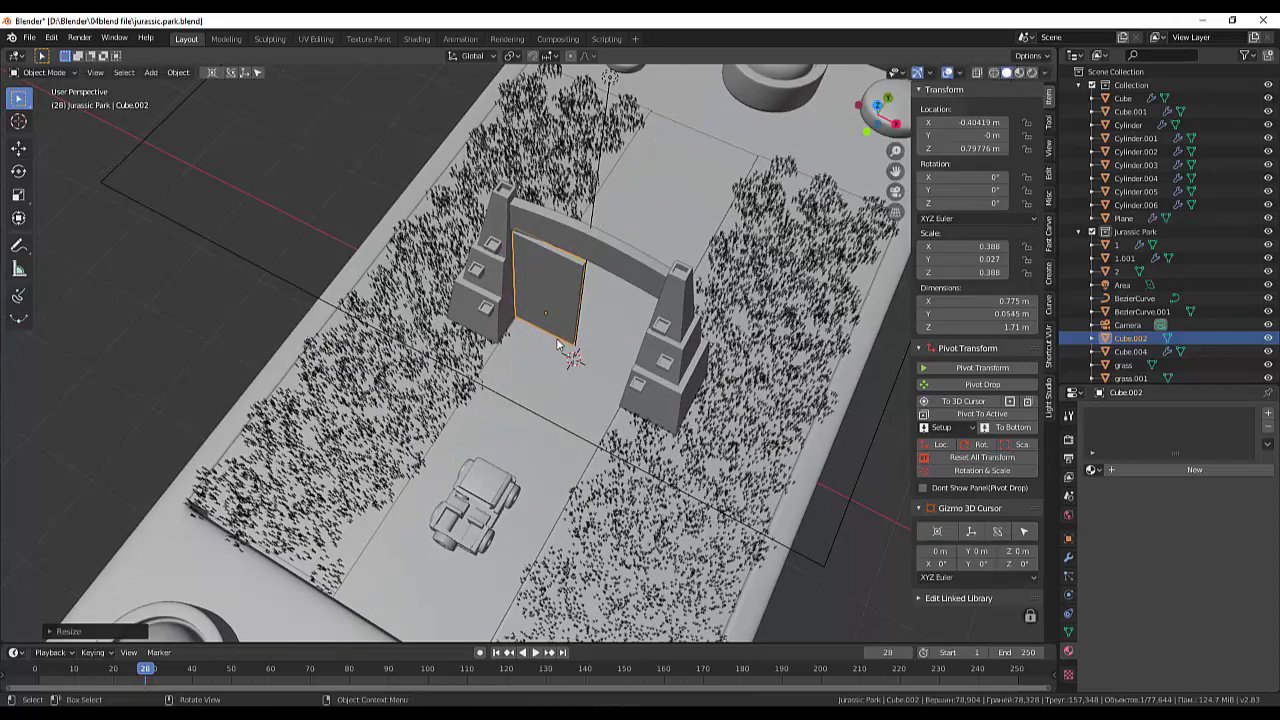
{"action": "left_click", "coordinate": [564, 344]}
{"action": "middle_click_drag", "start_coordinate": [564, 344], "coordinate": [607, 304]}
{"action": "scroll", "coordinate": [587, 221], "scroll_direction": "up", "scroll_amount": 2}
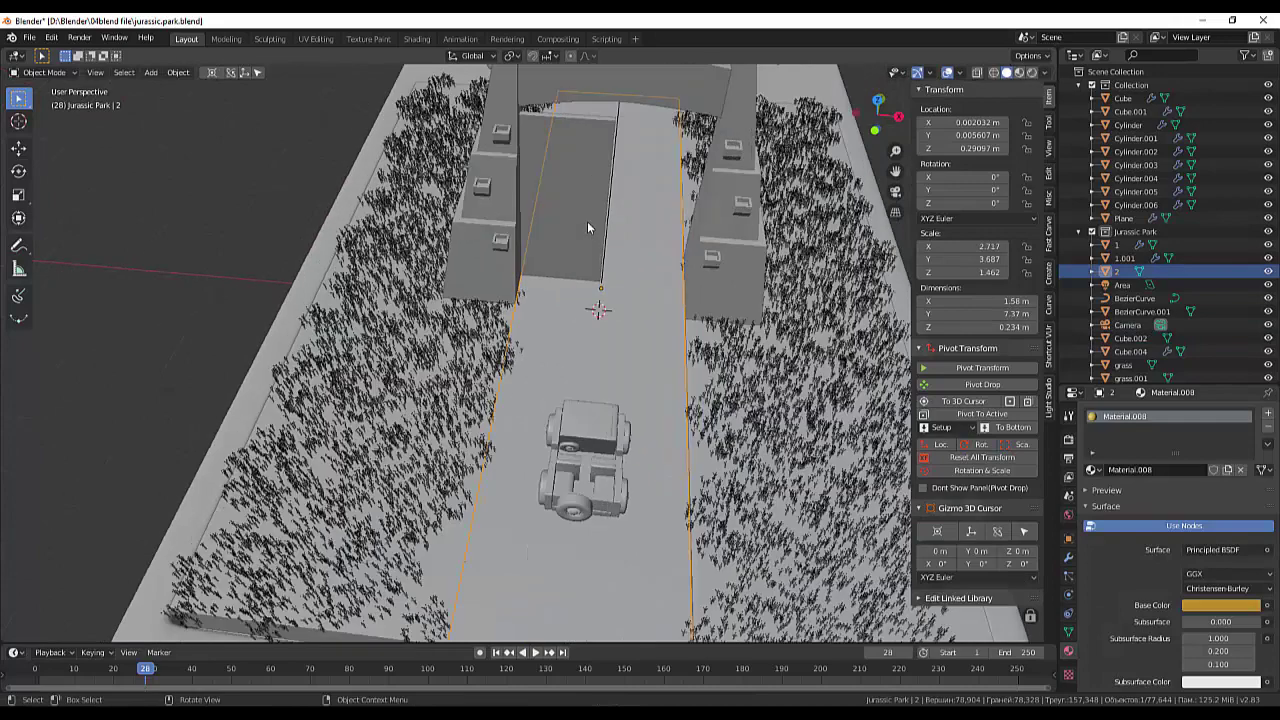
{"action": "scroll", "coordinate": [586, 221], "scroll_direction": "up", "scroll_amount": 2}
{"action": "scroll", "coordinate": [586, 221], "scroll_direction": "up", "scroll_amount": 1}
{"action": "scroll", "coordinate": [586, 221], "scroll_direction": "down", "scroll_amount": 4}
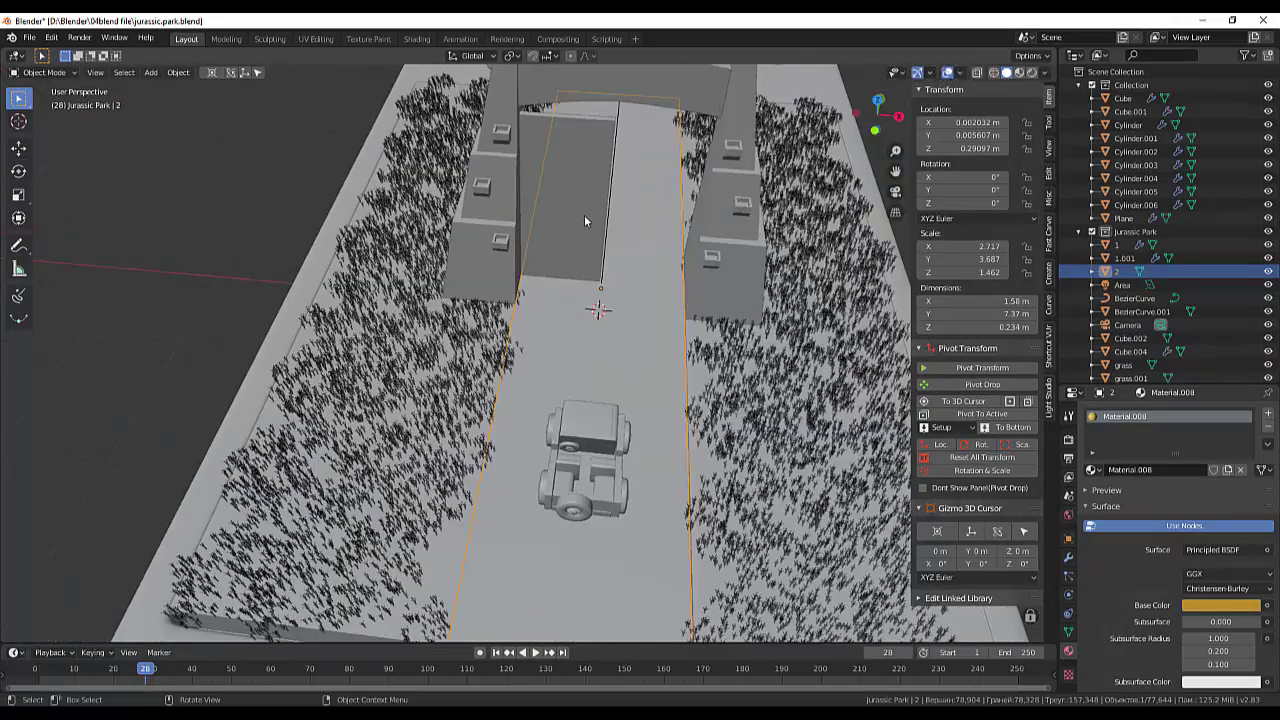
{"action": "left_click", "coordinate": [576, 141]}
{"action": "scroll", "coordinate": [558, 178], "scroll_direction": "up", "scroll_amount": 2}
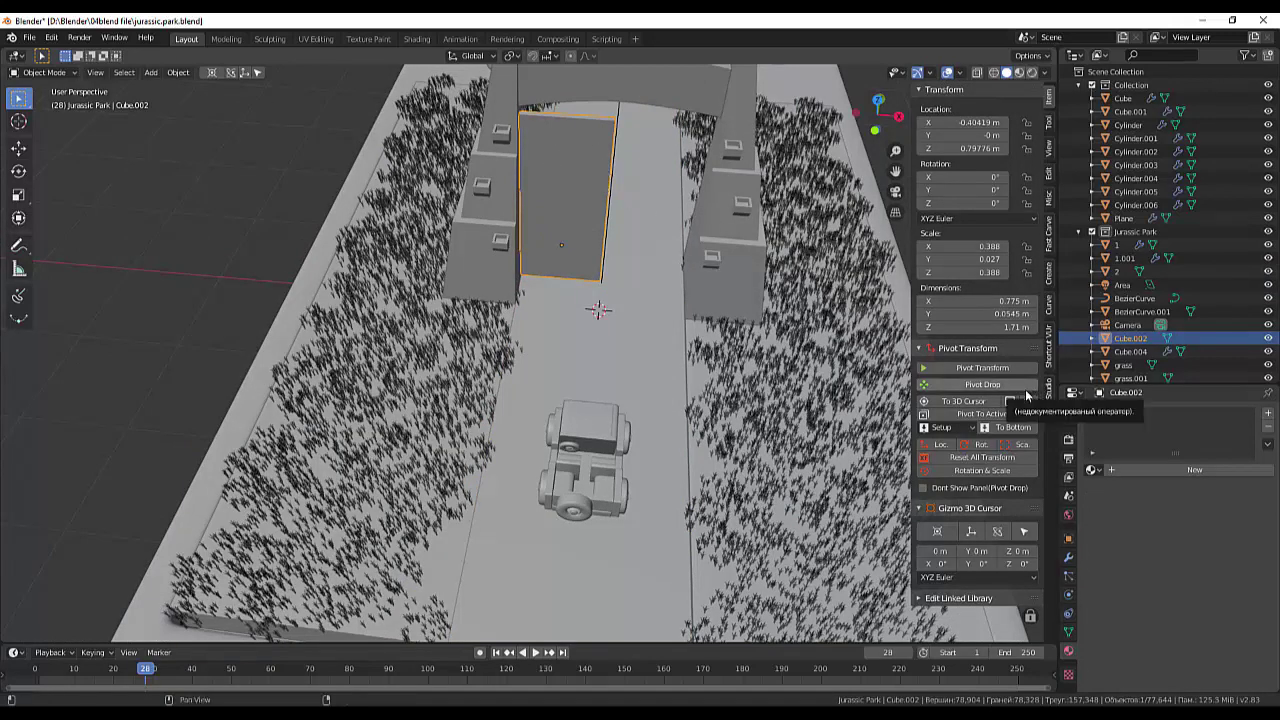
Step: Isolate the door panel in Edit Mode with edge select and start a Ctrl+R loop cut
{"action": "key", "text": "KP_Divide"}
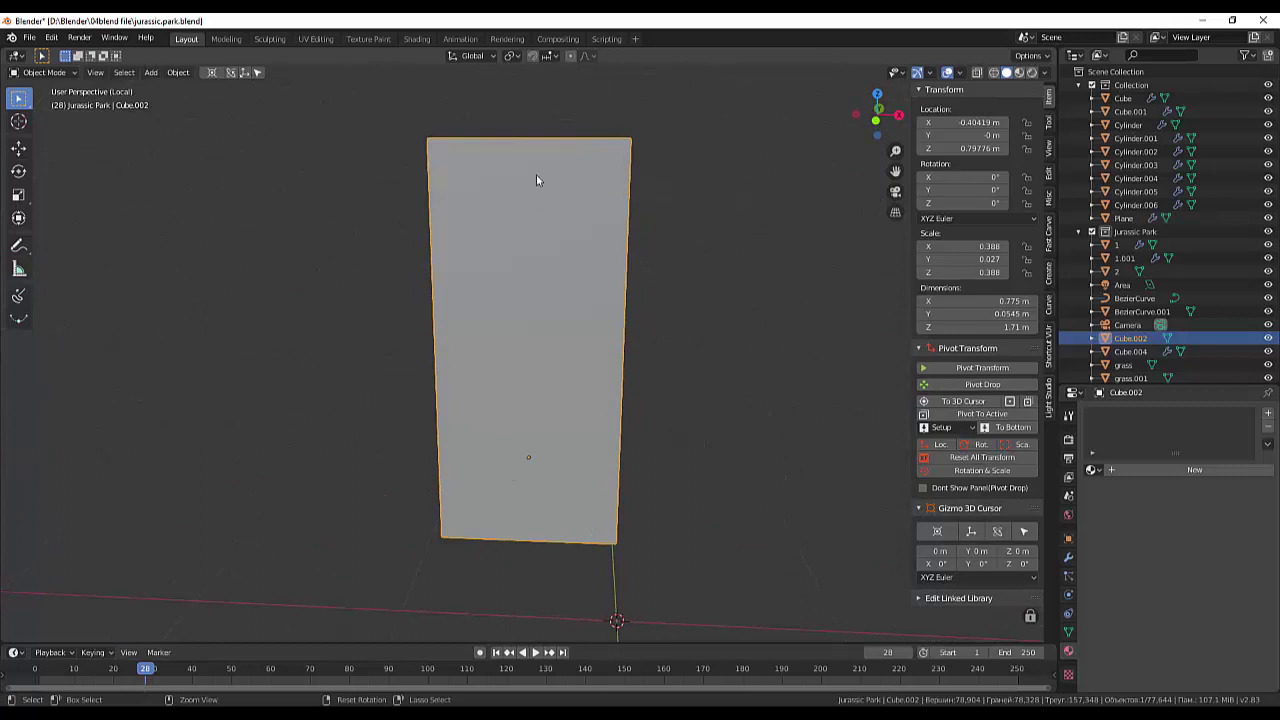
{"action": "left_click", "coordinate": [40, 72]}
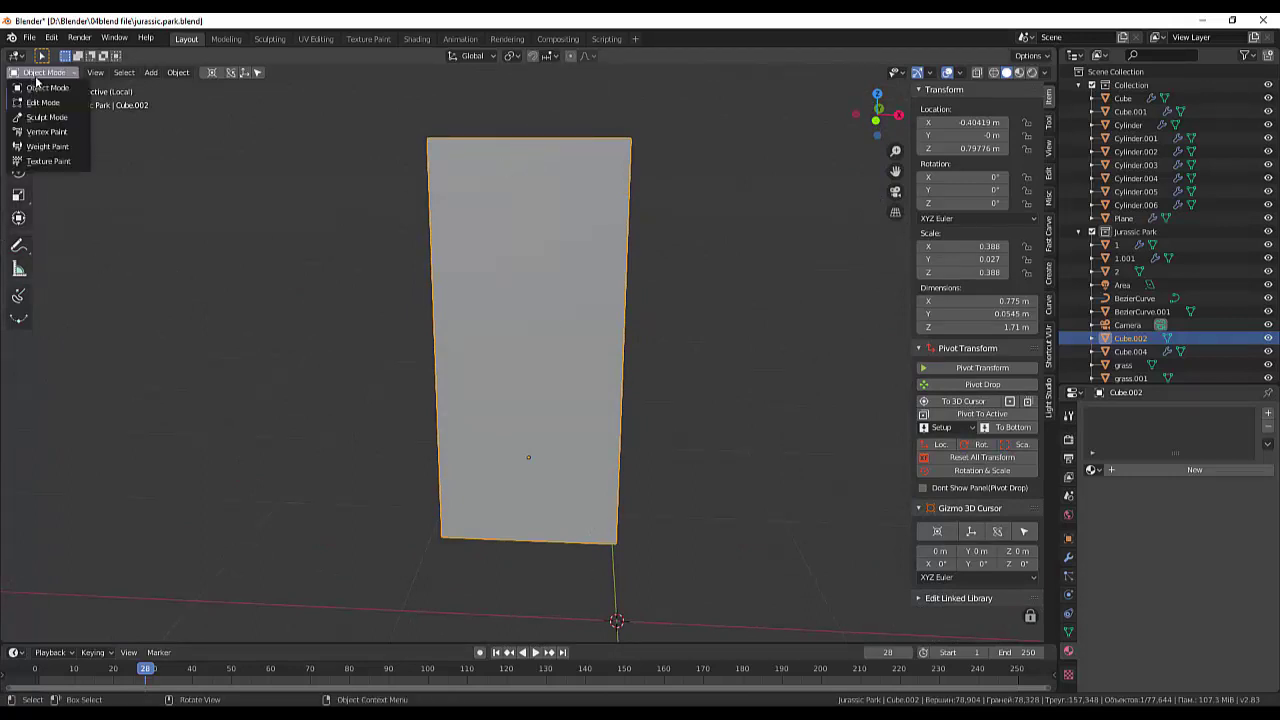
{"action": "key", "text": "Tab"}
{"action": "left_click", "coordinate": [512, 390]}
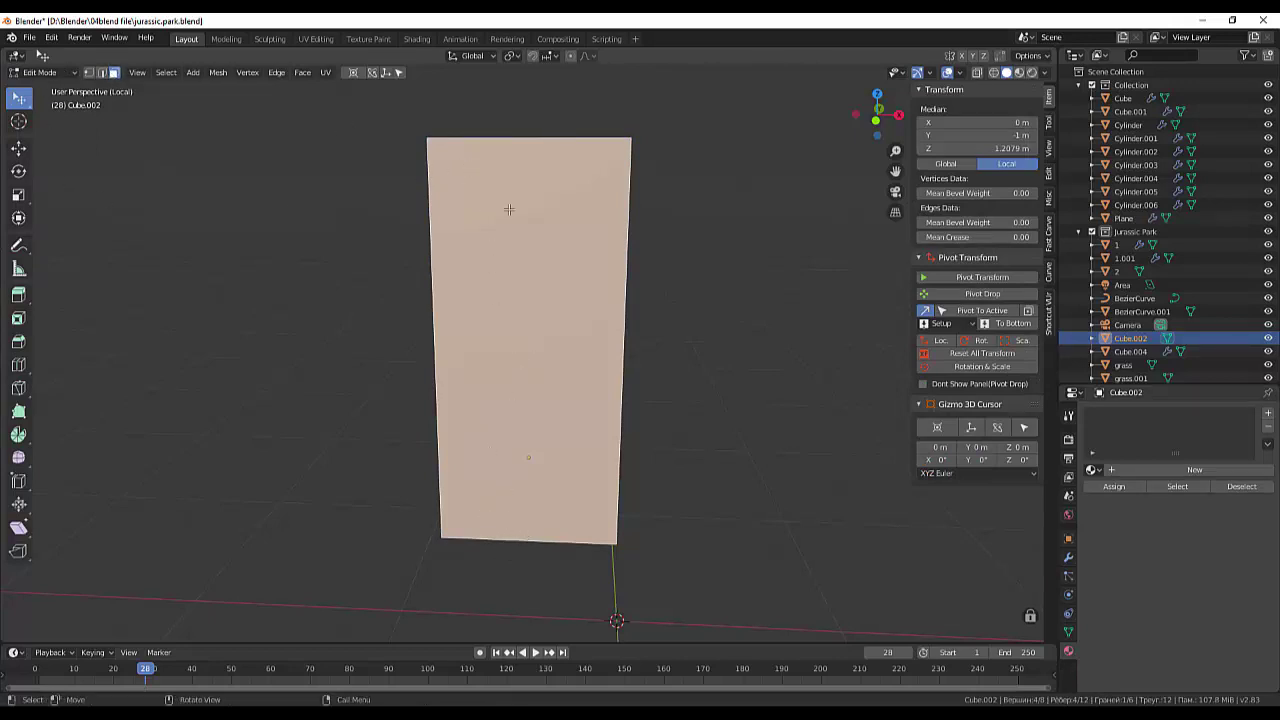
{"action": "left_click", "coordinate": [101, 72]}
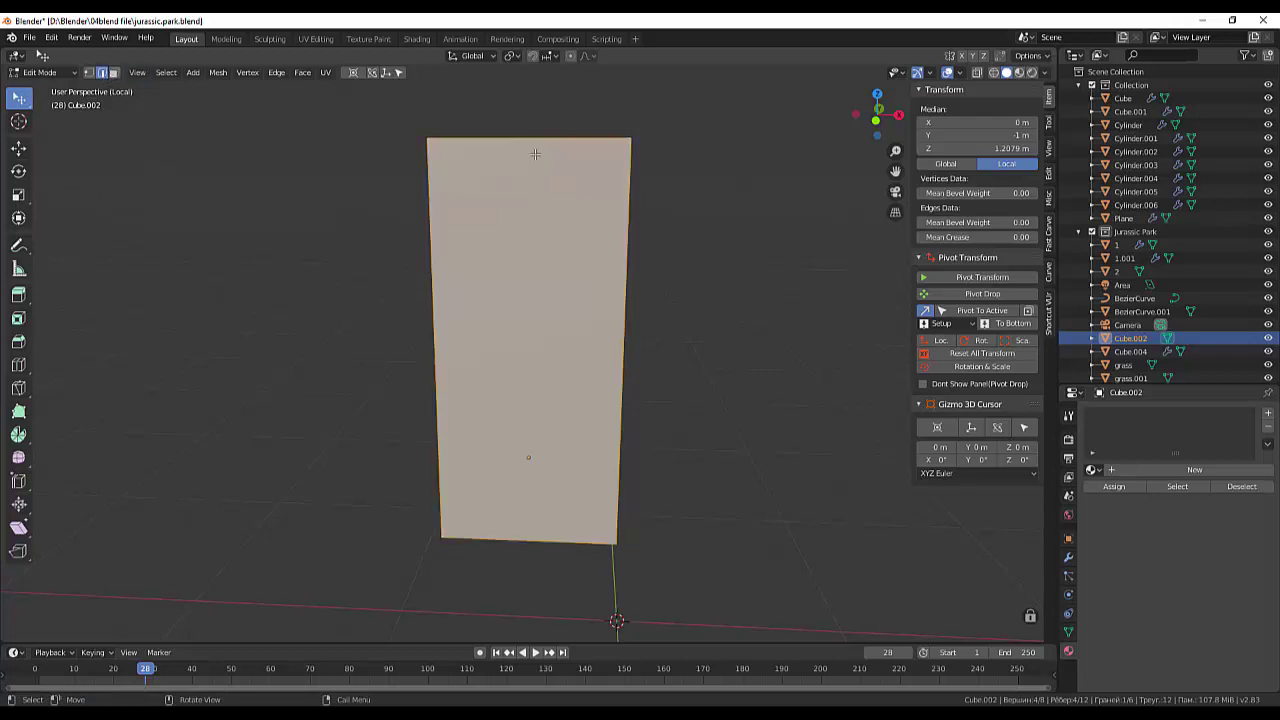
{"action": "left_click", "coordinate": [537, 136]}
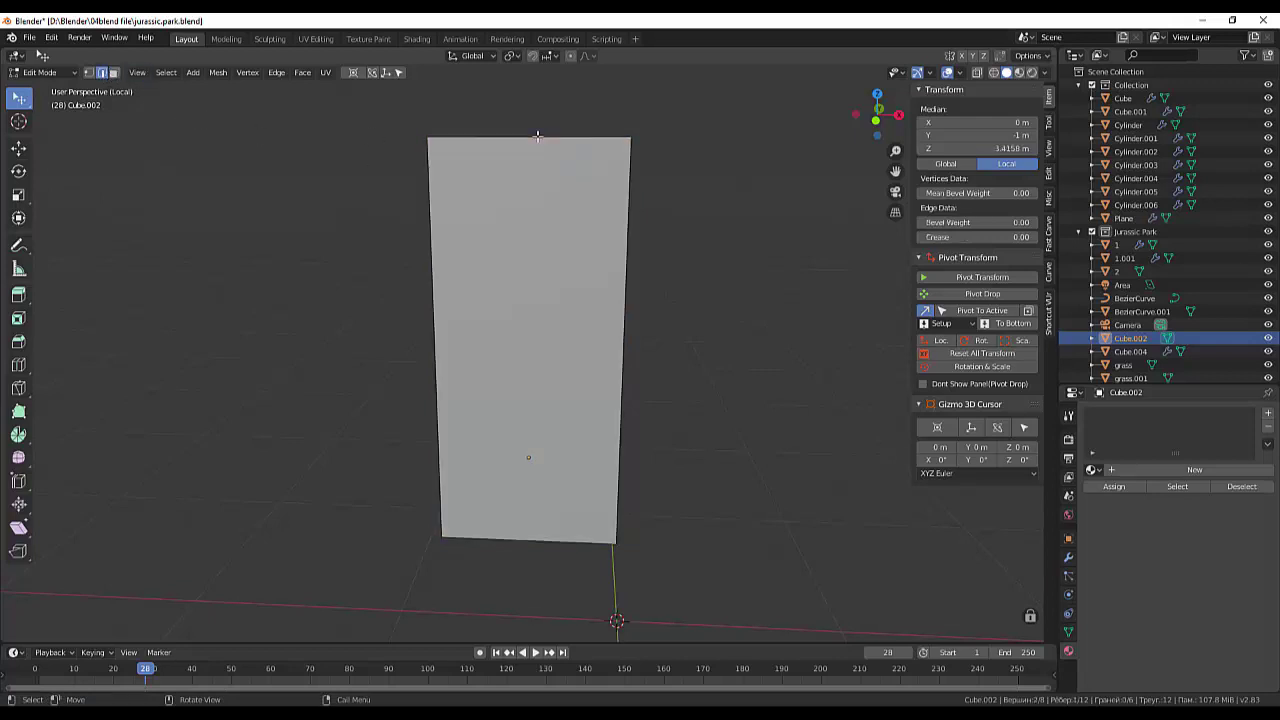
{"action": "left_click", "coordinate": [549, 244]}
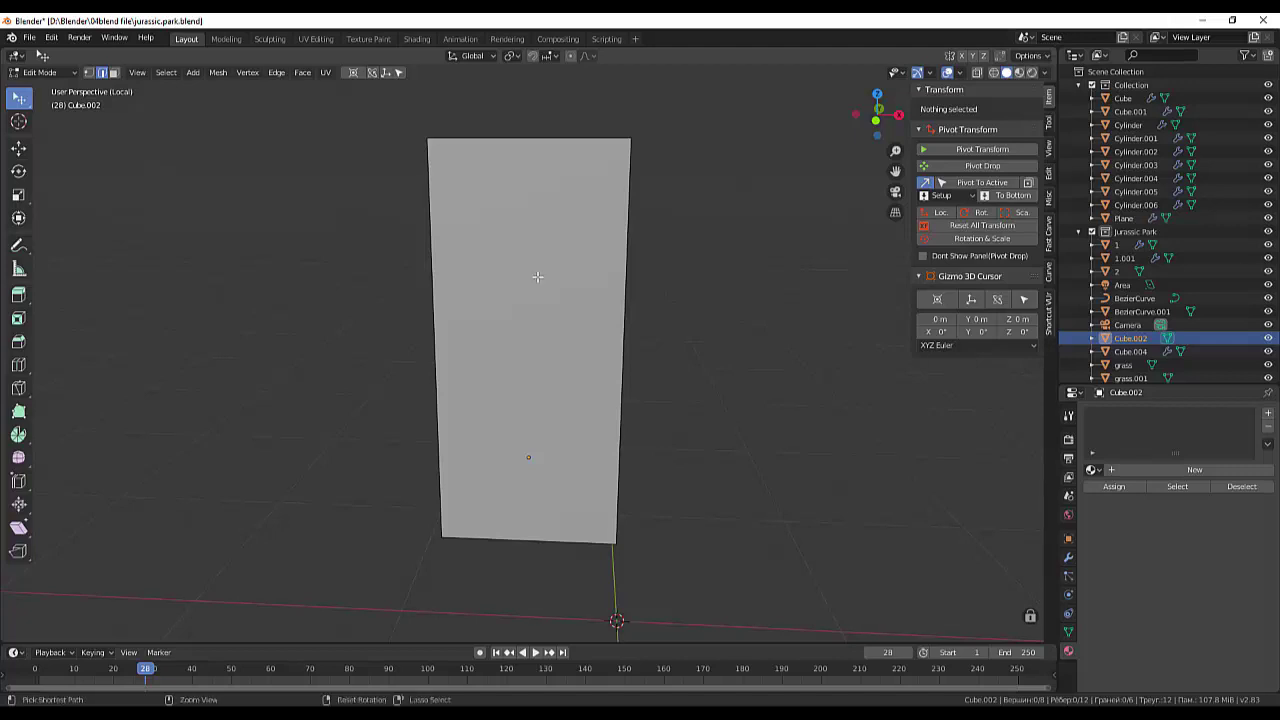
{"action": "key", "text": "ctrl+r"}
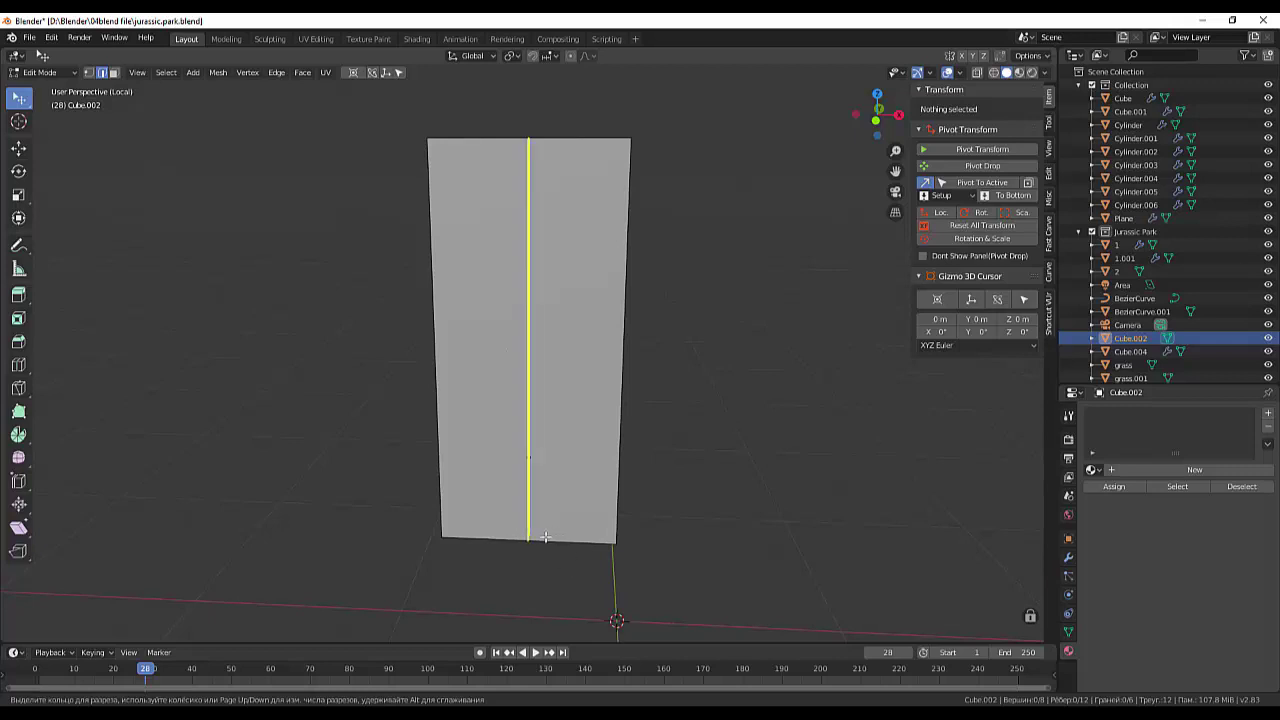
Step: Add five evenly spaced vertical loop cuts and begin bevelling them about 0.0199 m wide
{"action": "scroll", "coordinate": [545, 537], "scroll_direction": "up", "scroll_amount": 1}
{"action": "scroll", "coordinate": [545, 537], "scroll_direction": "up", "scroll_amount": 2}
{"action": "scroll", "coordinate": [545, 537], "scroll_direction": "up", "scroll_amount": 1}
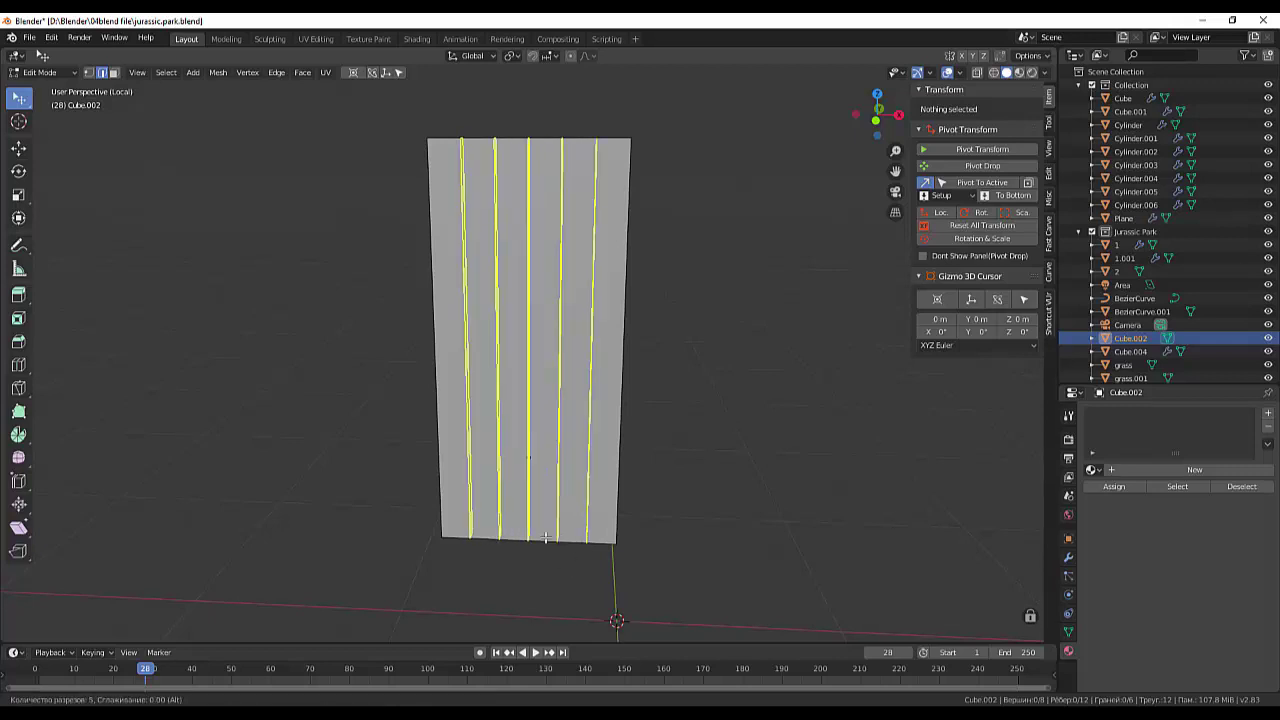
{"action": "left_click", "coordinate": [545, 537]}
{"action": "right_click", "coordinate": [545, 537]}
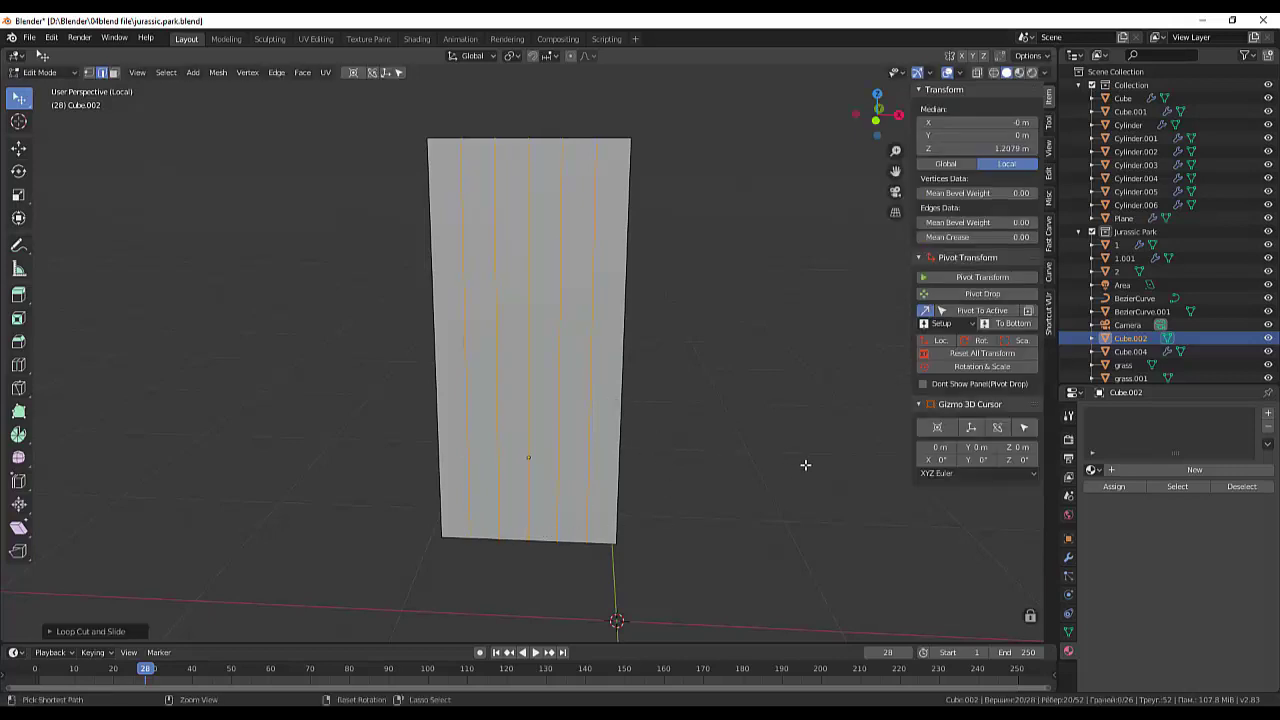
{"action": "key", "text": "ctrl+b"}
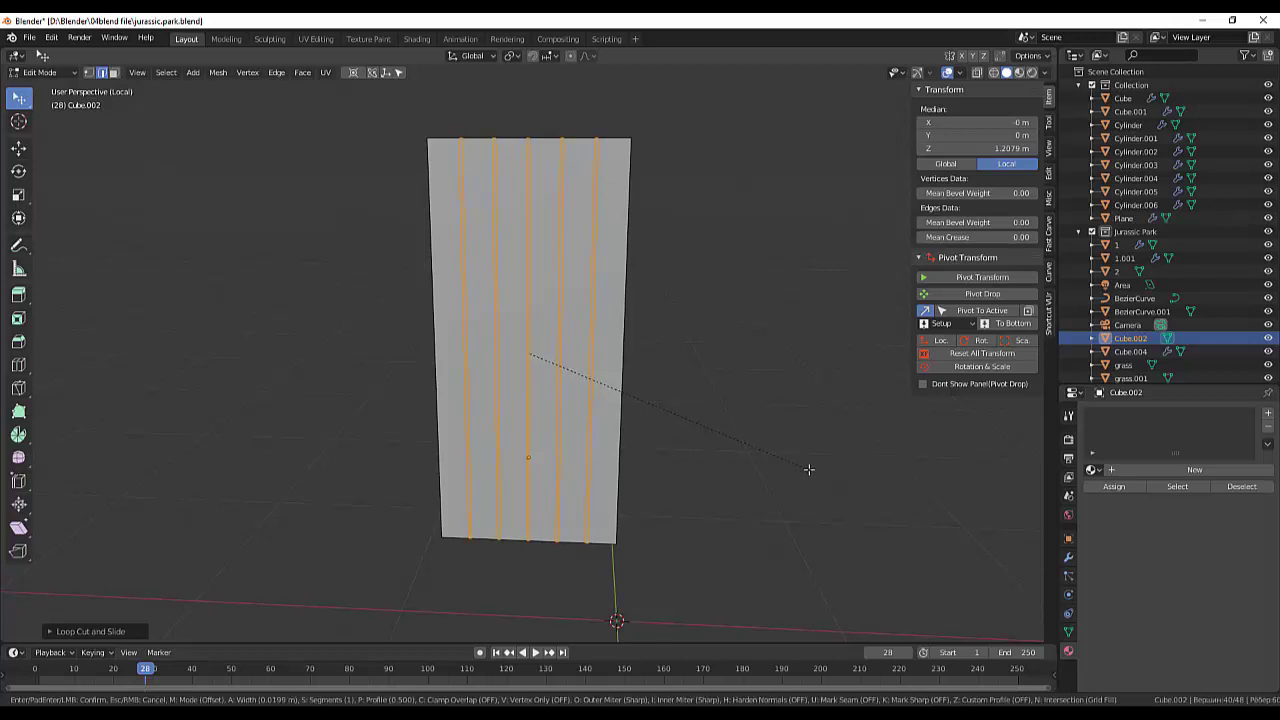
Step: Confirm the bevels, then extrude and Y-scale the strips to sink grooves between six planks
{"action": "left_click", "coordinate": [808, 469]}
{"action": "mouse_move", "coordinate": [804, 434]}
{"action": "middle_mouse_down"}
{"action": "mouse_move", "coordinate": [817, 490]}
{"action": "mouse_move", "coordinate": [813, 457]}
{"action": "middle_mouse_up"}
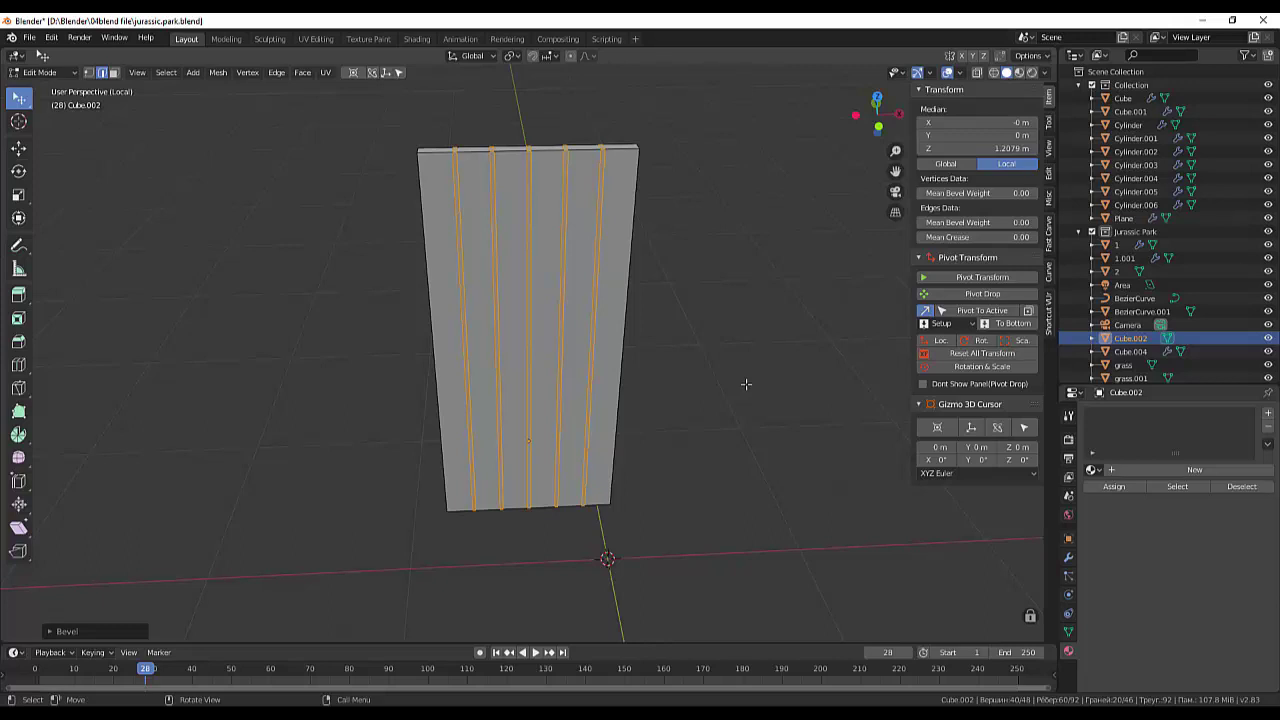
{"action": "mouse_move", "coordinate": [744, 382]}
{"action": "middle_mouse_down"}
{"action": "mouse_move", "coordinate": [695, 417]}
{"action": "mouse_move", "coordinate": [708, 410]}
{"action": "middle_mouse_up"}
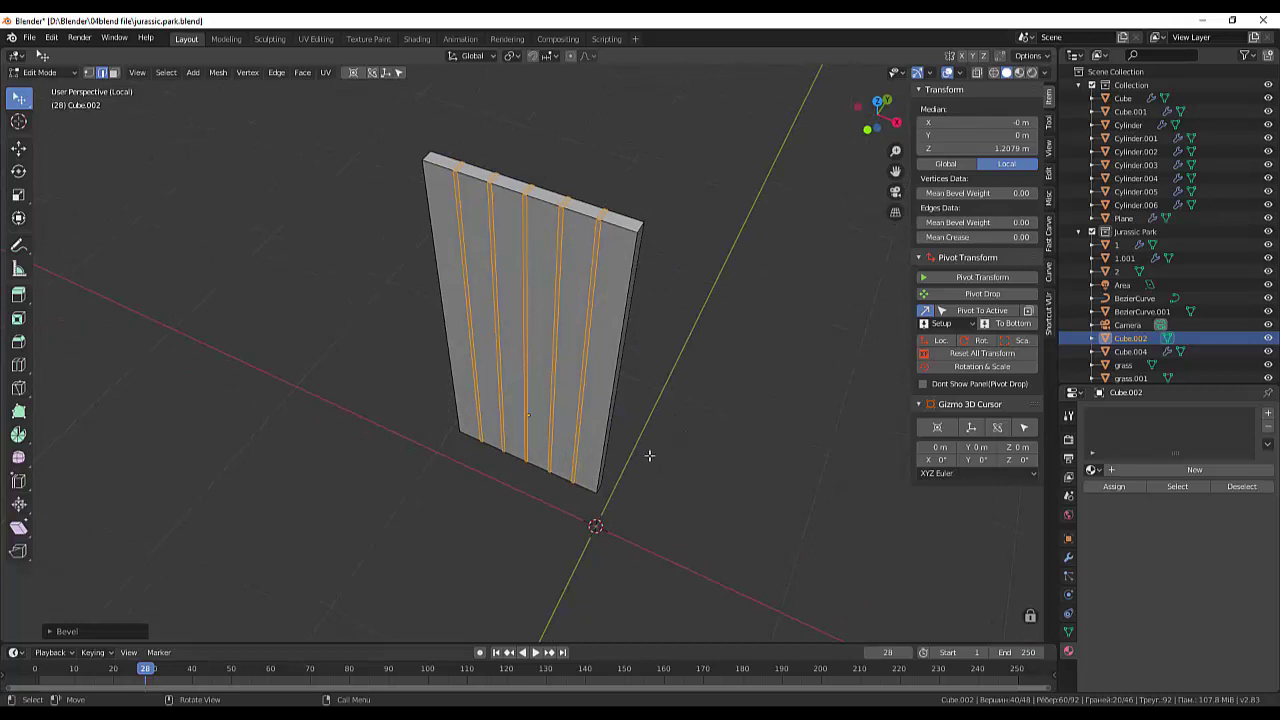
{"action": "key", "text": "e"}
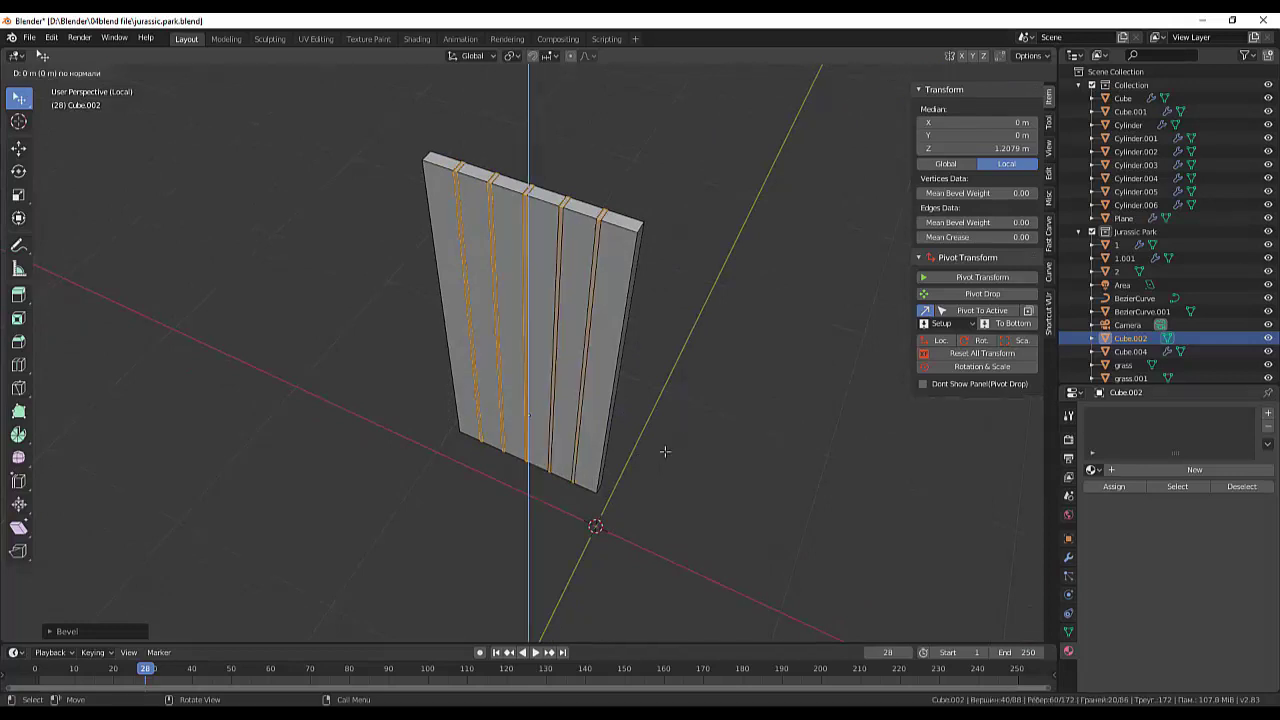
{"action": "key", "text": "s"}
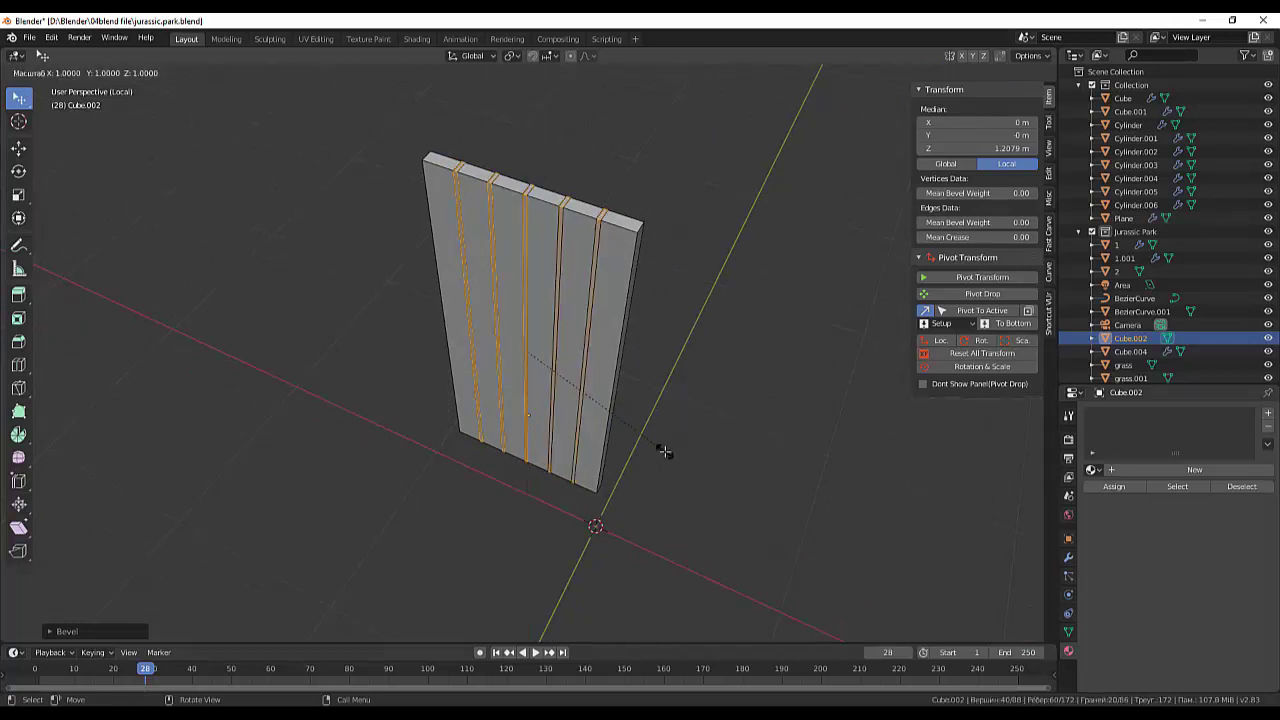
{"action": "key", "text": "y"}
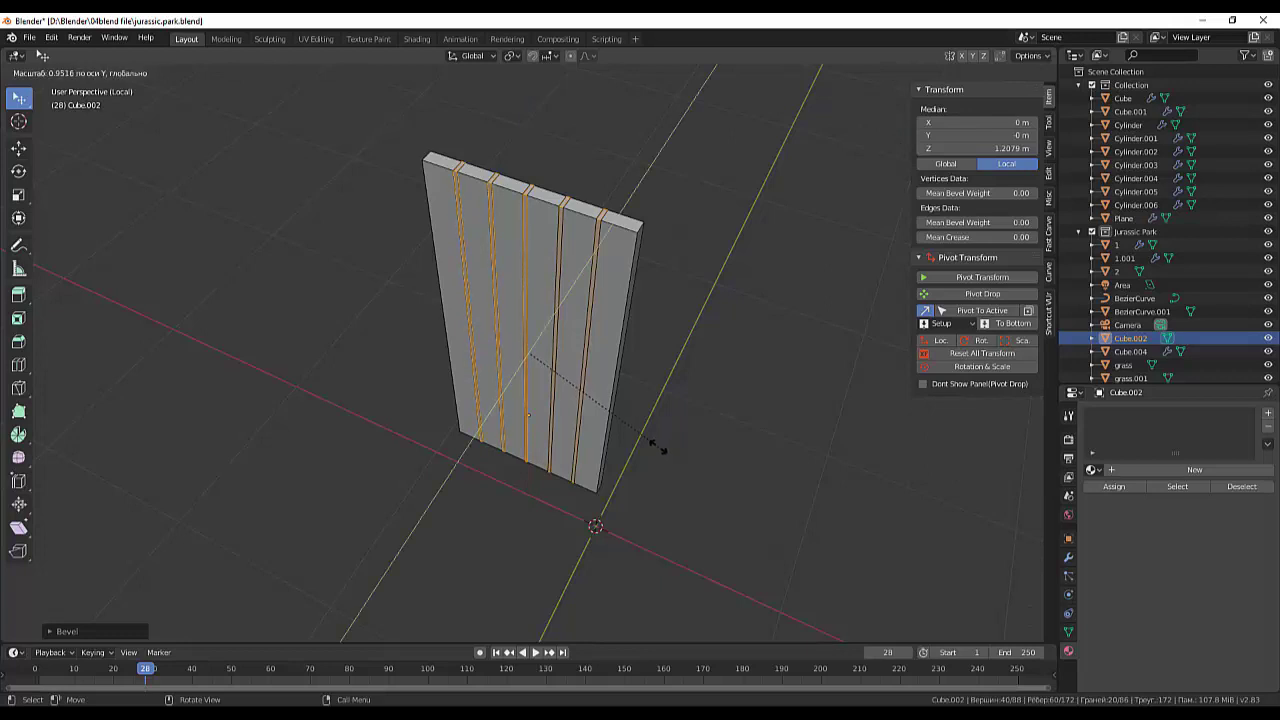
{"action": "left_click", "coordinate": [598, 357]}
Step: Zoom in and select the edge loops along all the plank grooves
{"action": "mouse_move", "coordinate": [628, 394]}
{"action": "middle_mouse_down"}
{"action": "mouse_move", "coordinate": [689, 352]}
{"action": "mouse_move", "coordinate": [666, 349]}
{"action": "middle_mouse_up"}
{"action": "scroll", "coordinate": [600, 360], "scroll_direction": "up", "scroll_amount": 2}
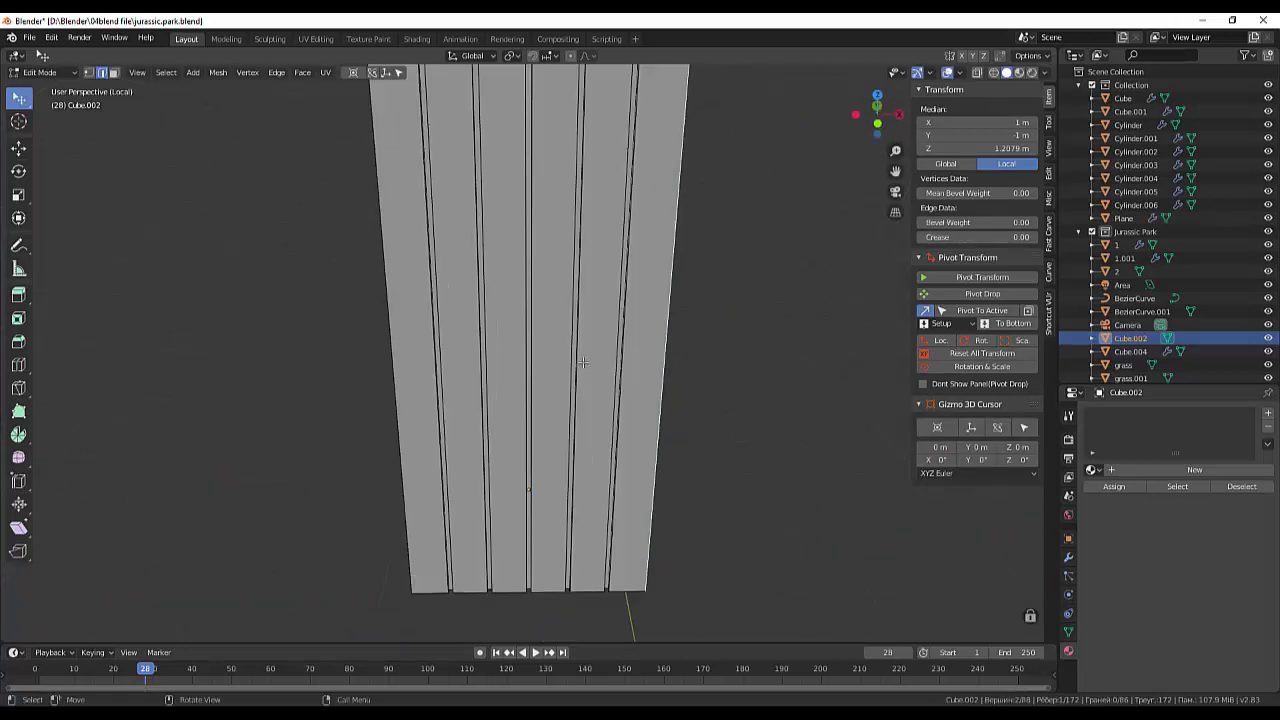
{"action": "scroll", "coordinate": [446, 356], "scroll_direction": "up", "scroll_amount": 1}
{"action": "scroll", "coordinate": [446, 356], "scroll_direction": "up", "scroll_amount": 1}
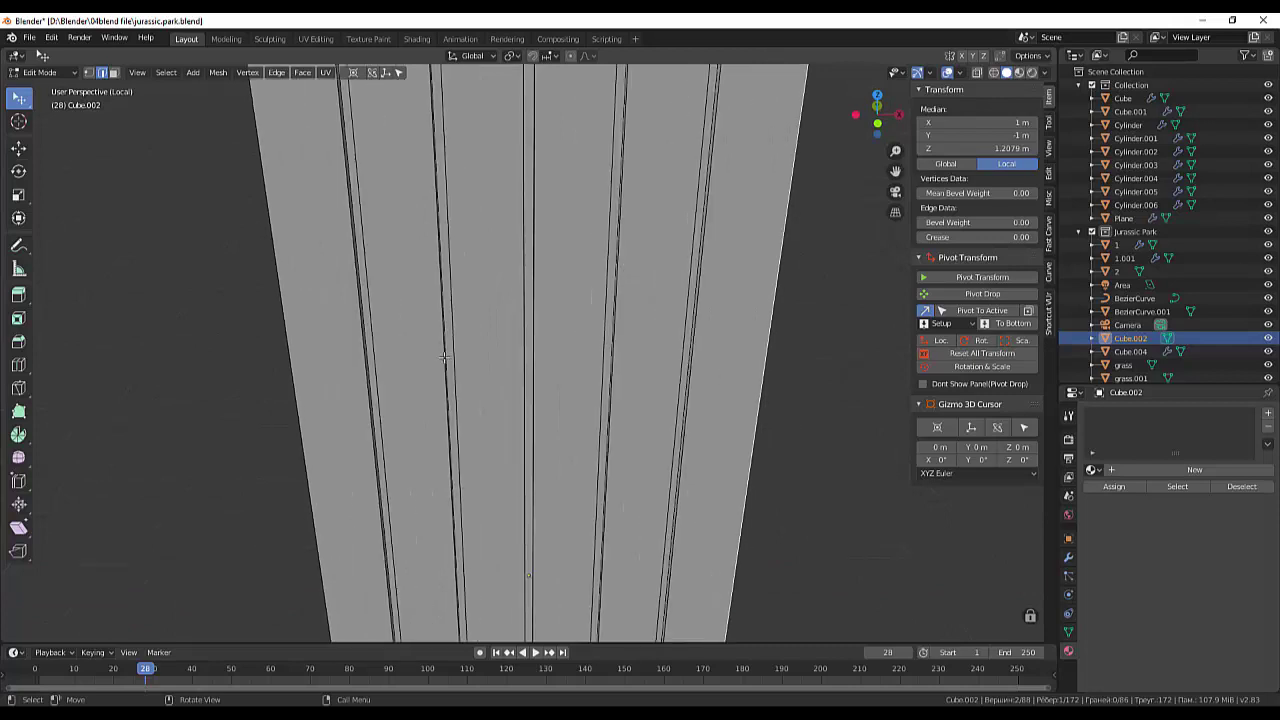
{"action": "left_click", "coordinate": [366, 357]}
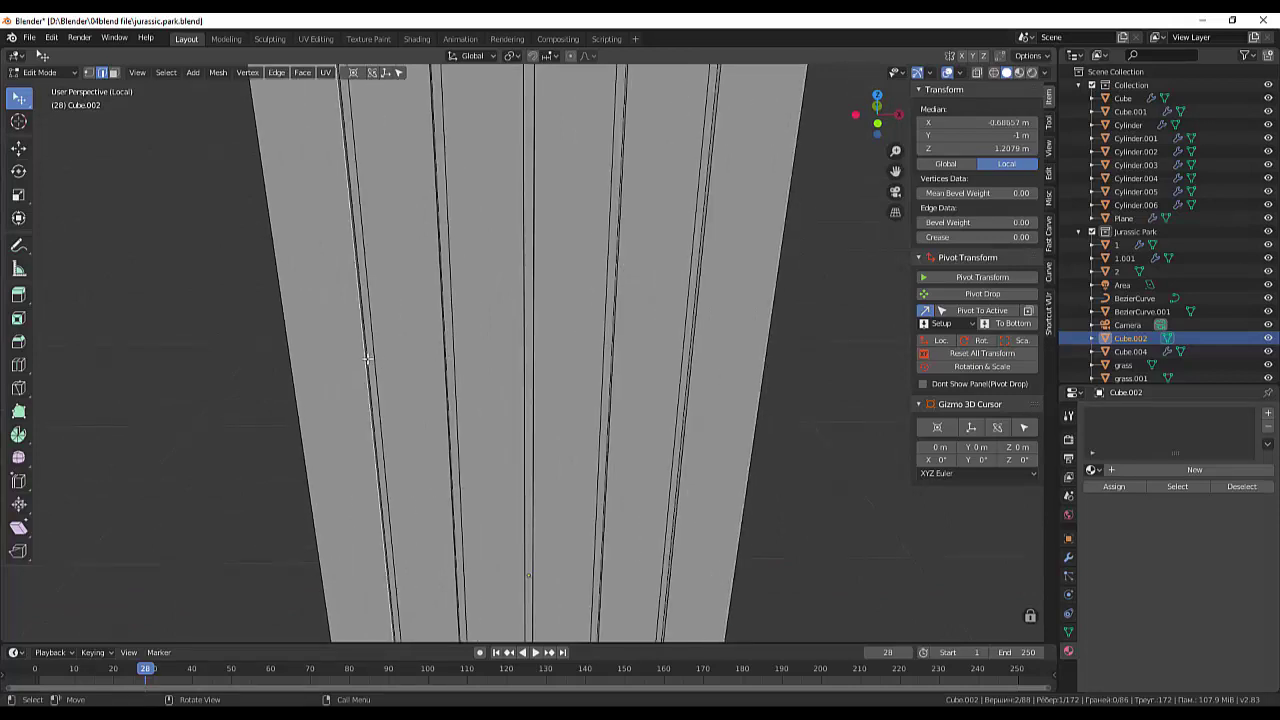
{"action": "left_click", "coordinate": [373, 357], "text": "alt"}
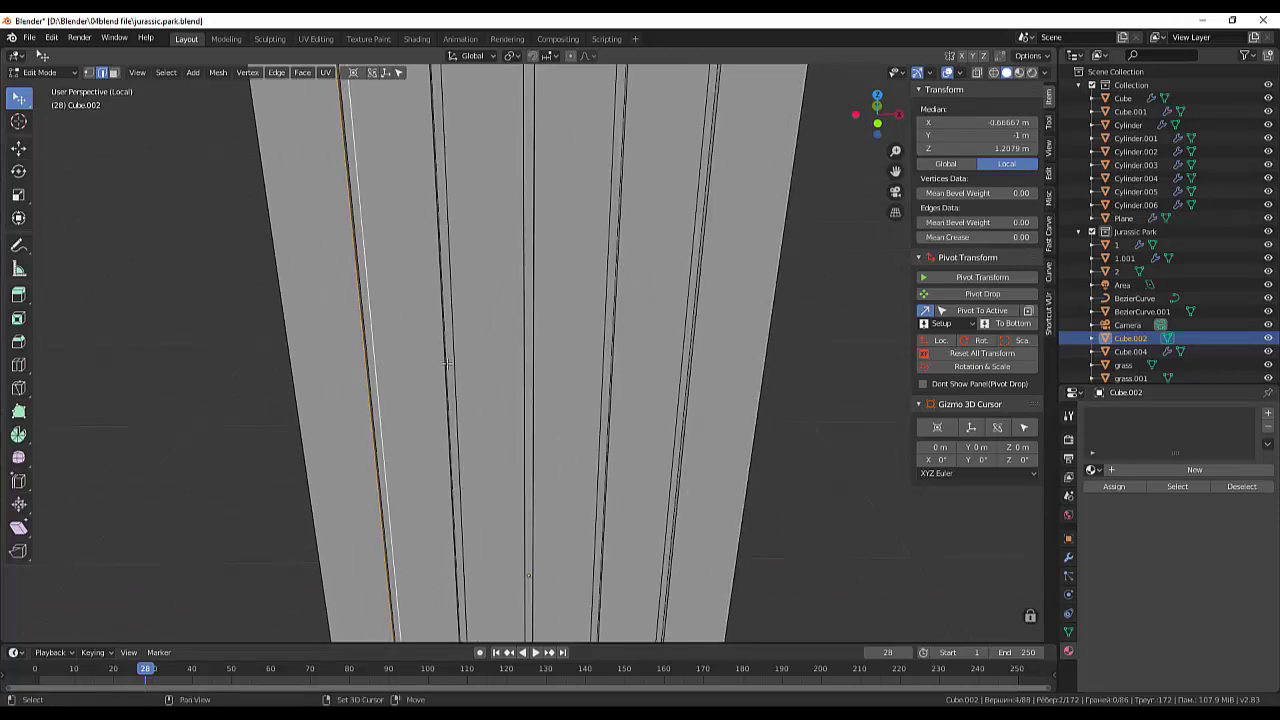
{"action": "left_click", "coordinate": [455, 362], "text": "alt+shift"}
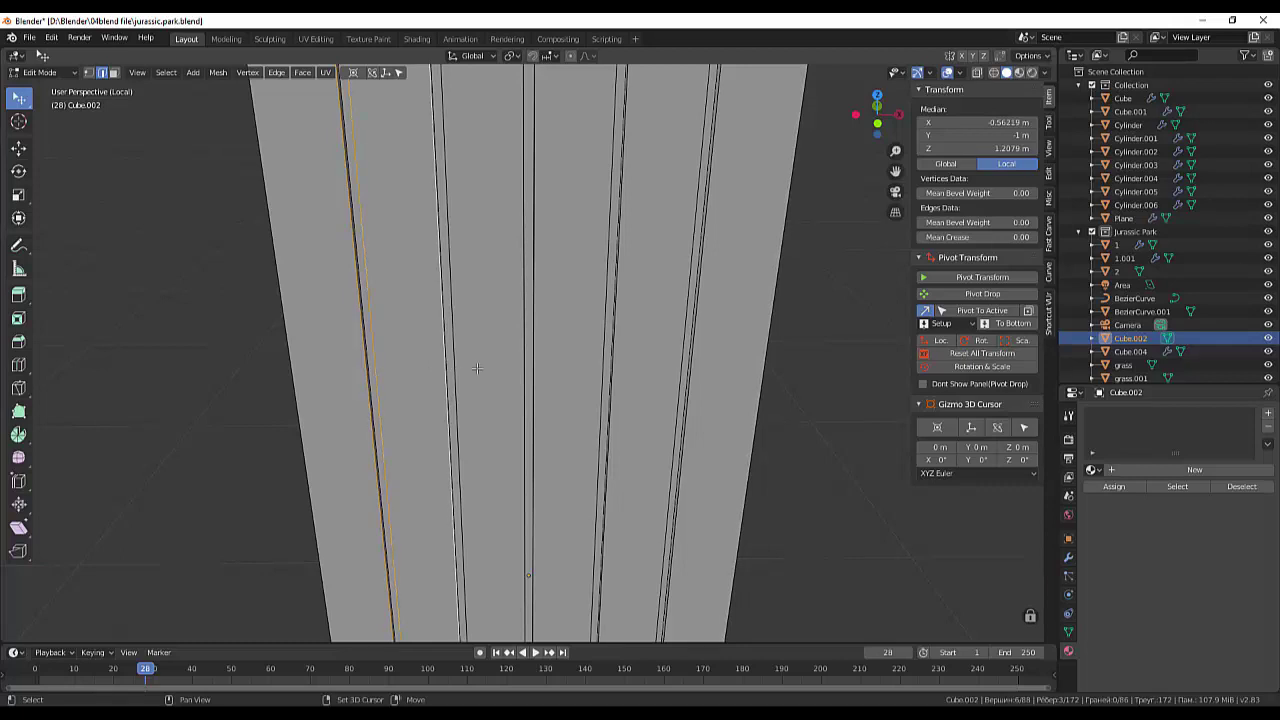
{"action": "left_click", "coordinate": [524, 363], "text": "alt+shift"}
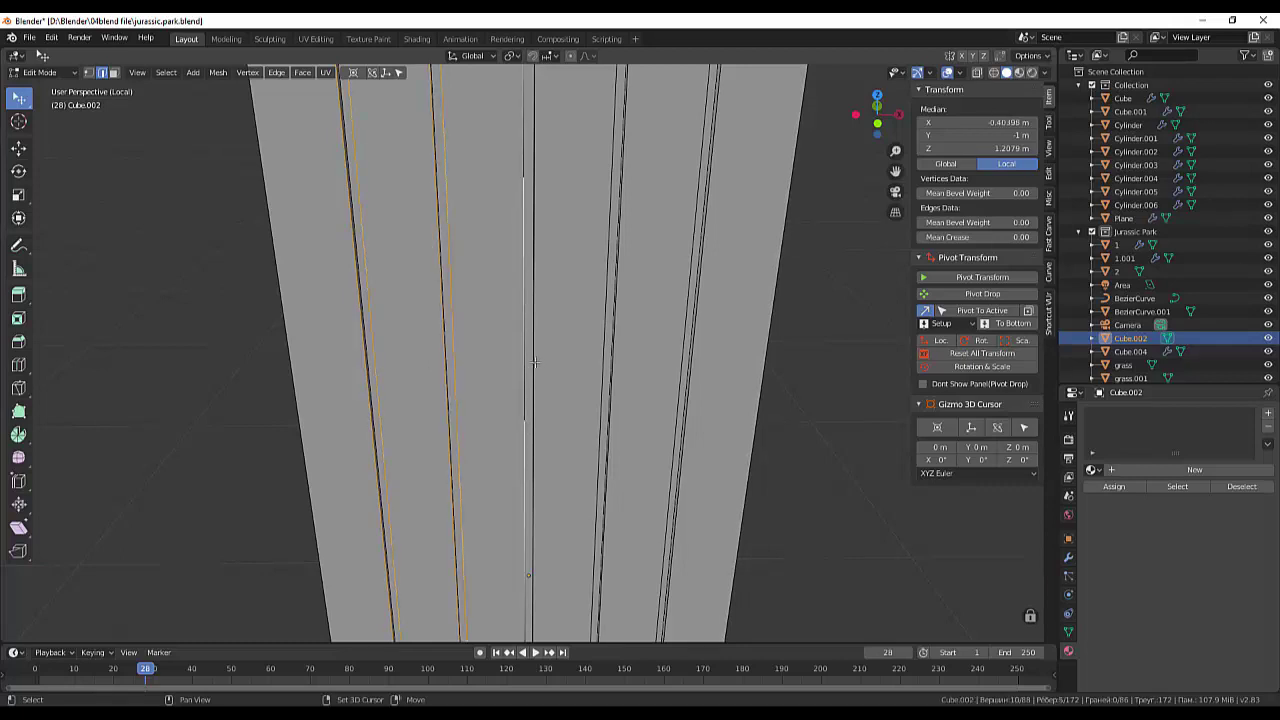
{"action": "left_click", "coordinate": [534, 363], "text": "alt+shift"}
{"action": "mouse_move", "coordinate": [534, 363]}
{"action": "middle_mouse_down"}
{"action": "mouse_move", "coordinate": [581, 349]}
{"action": "mouse_move", "coordinate": [555, 398]}
{"action": "mouse_move", "coordinate": [594, 414]}
{"action": "mouse_move", "coordinate": [584, 395]}
{"action": "middle_mouse_up"}
{"action": "left_click", "coordinate": [589, 400], "text": "shift"}
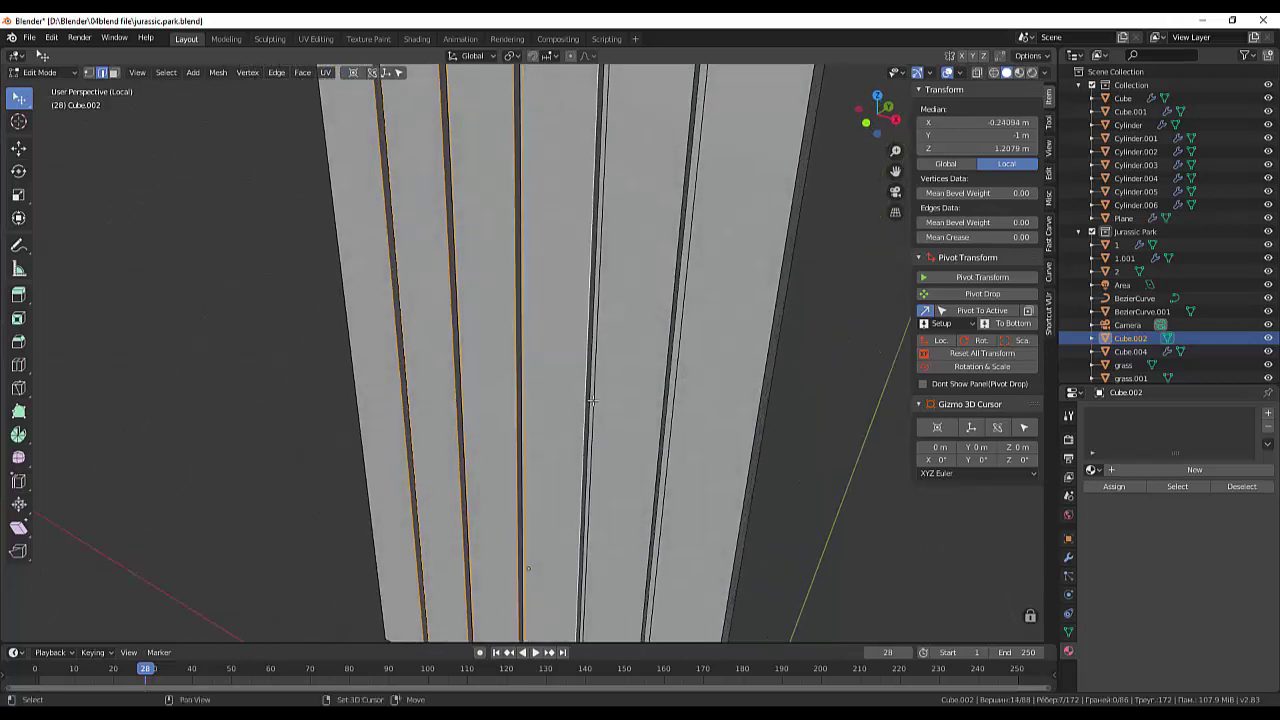
{"action": "left_click", "coordinate": [600, 400], "text": "shift"}
{"action": "left_click", "coordinate": [672, 407], "text": "shift"}
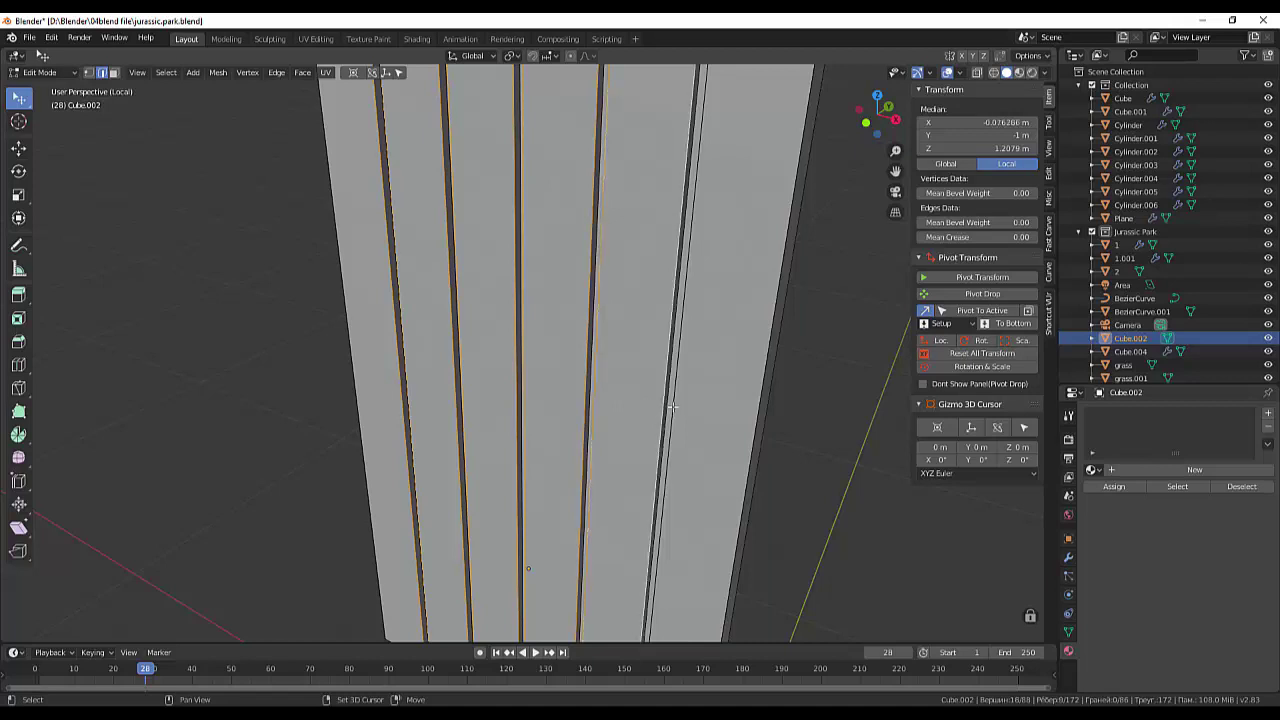
{"action": "left_click", "coordinate": [672, 404], "text": "shift"}
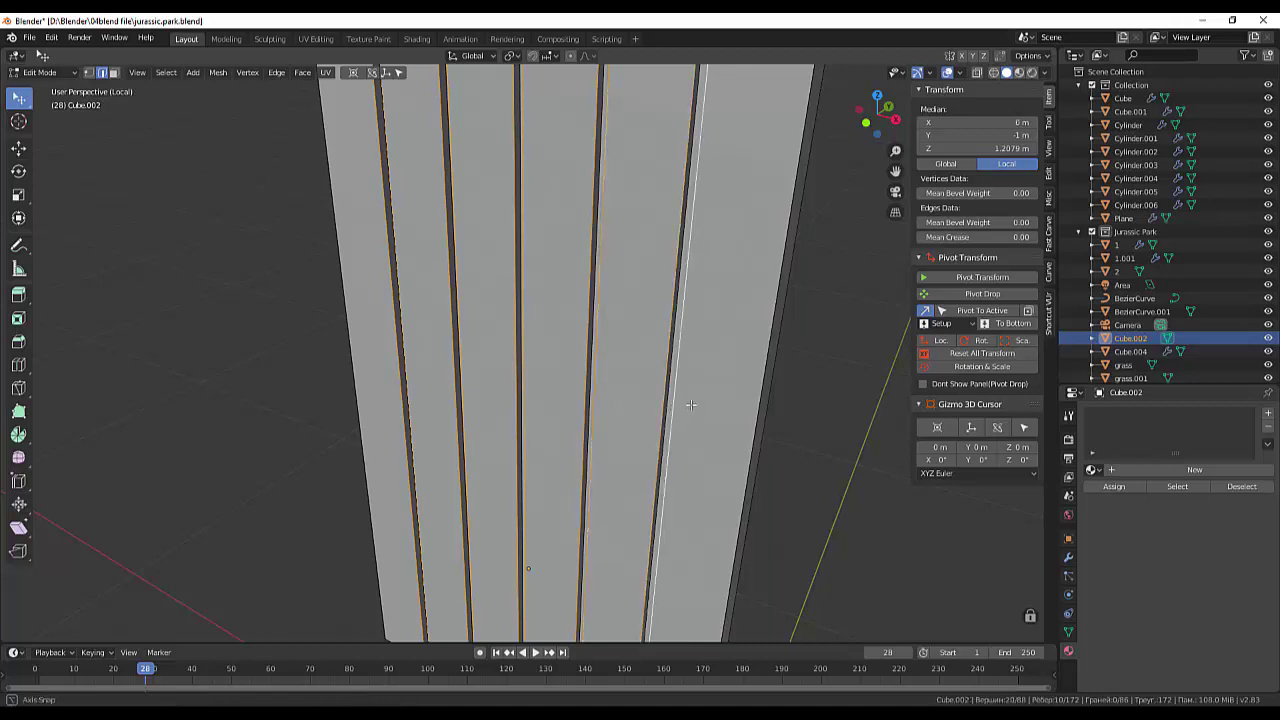
Step: Bevel the selected groove edges with Ctrl+B to soften the six planks' edges
{"action": "middle_click_drag", "start_coordinate": [690, 404], "coordinate": [716, 401]}
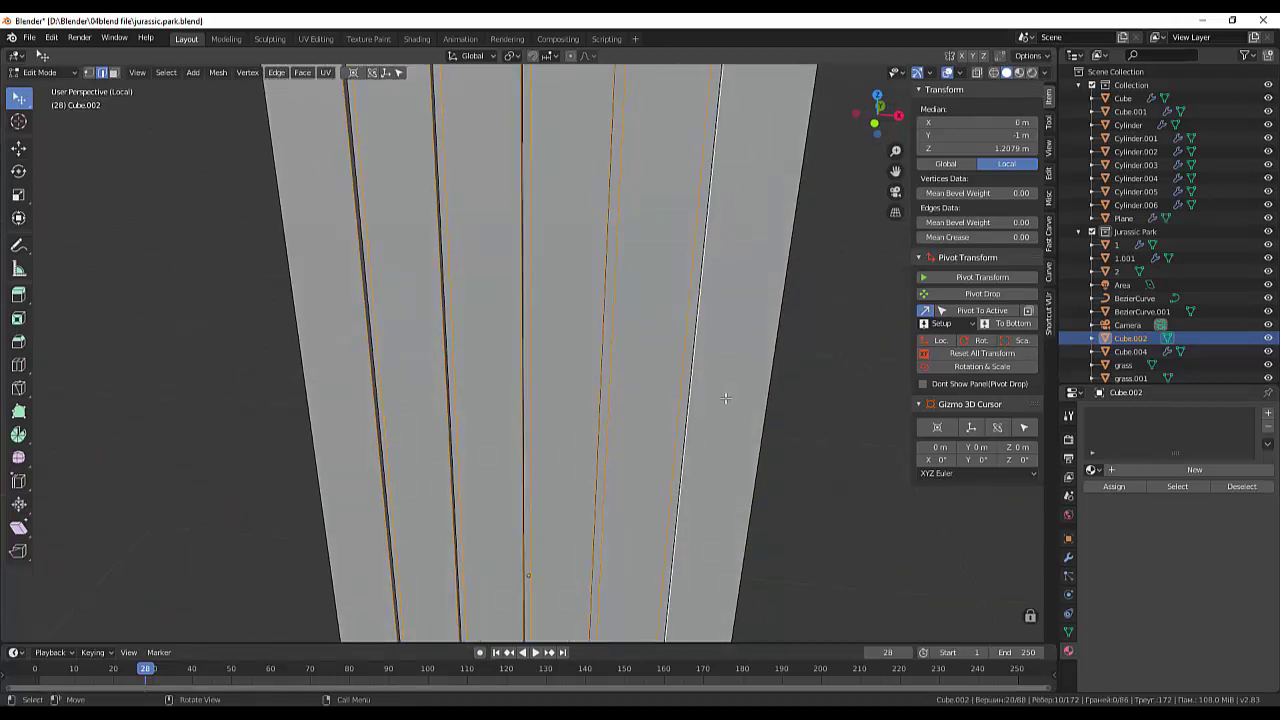
{"action": "key", "text": "ctrl+b"}
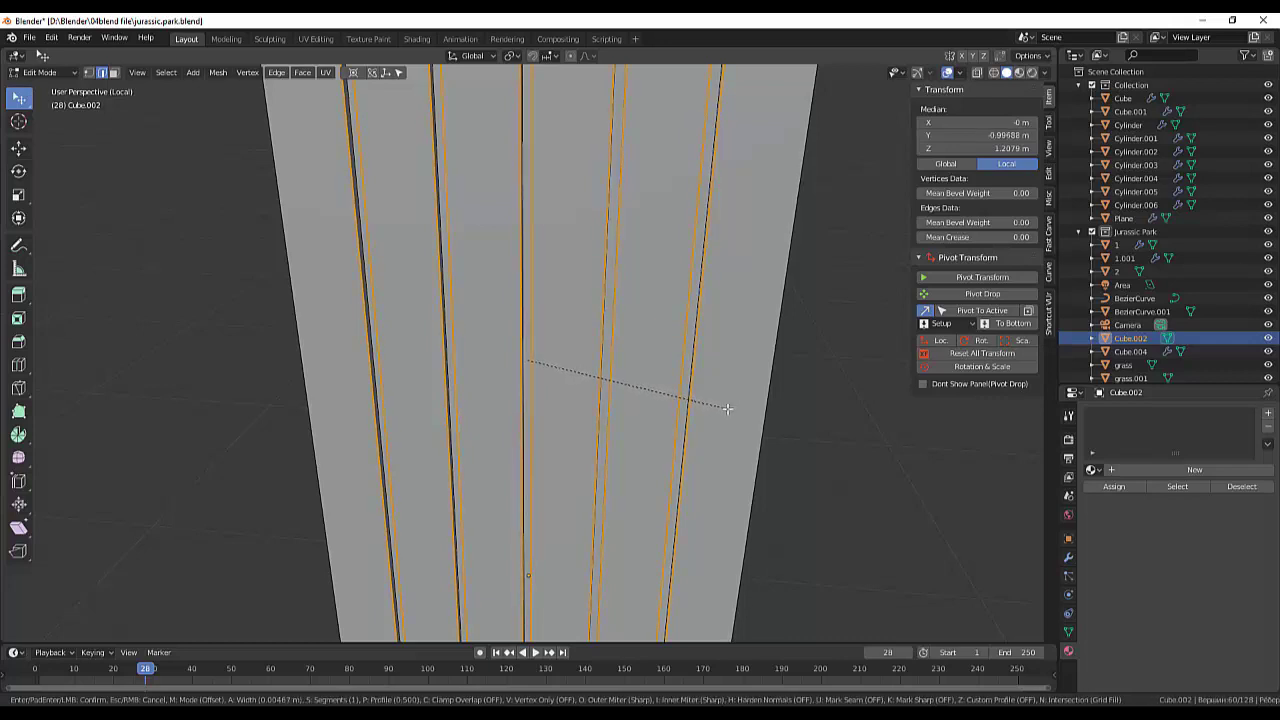
{"action": "left_click", "coordinate": [727, 408]}
{"action": "left_click", "coordinate": [704, 414]}
{"action": "scroll", "coordinate": [710, 400], "scroll_direction": "down", "scroll_amount": 5}
Step: Zoom out and orbit to an angled view of the whole planked door
{"action": "scroll", "coordinate": [720, 394], "scroll_direction": "down", "scroll_amount": 2}
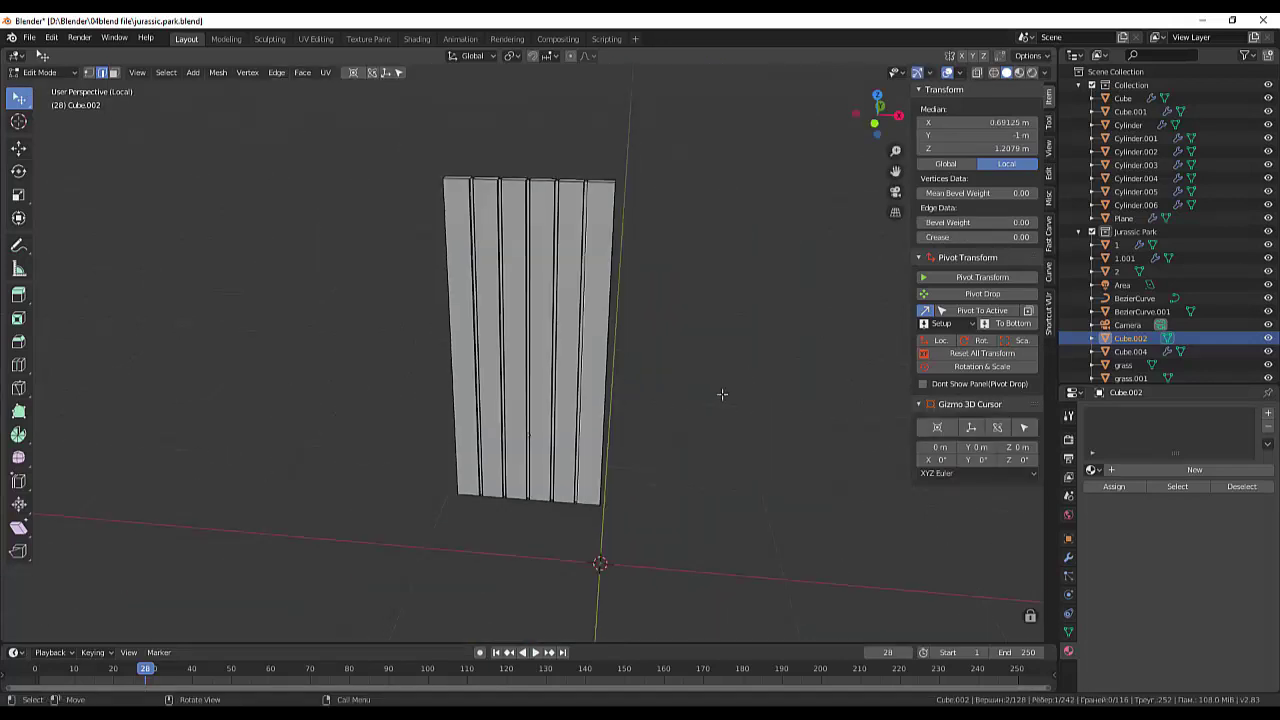
{"action": "middle_click_drag", "start_coordinate": [720, 394], "coordinate": [741, 368]}
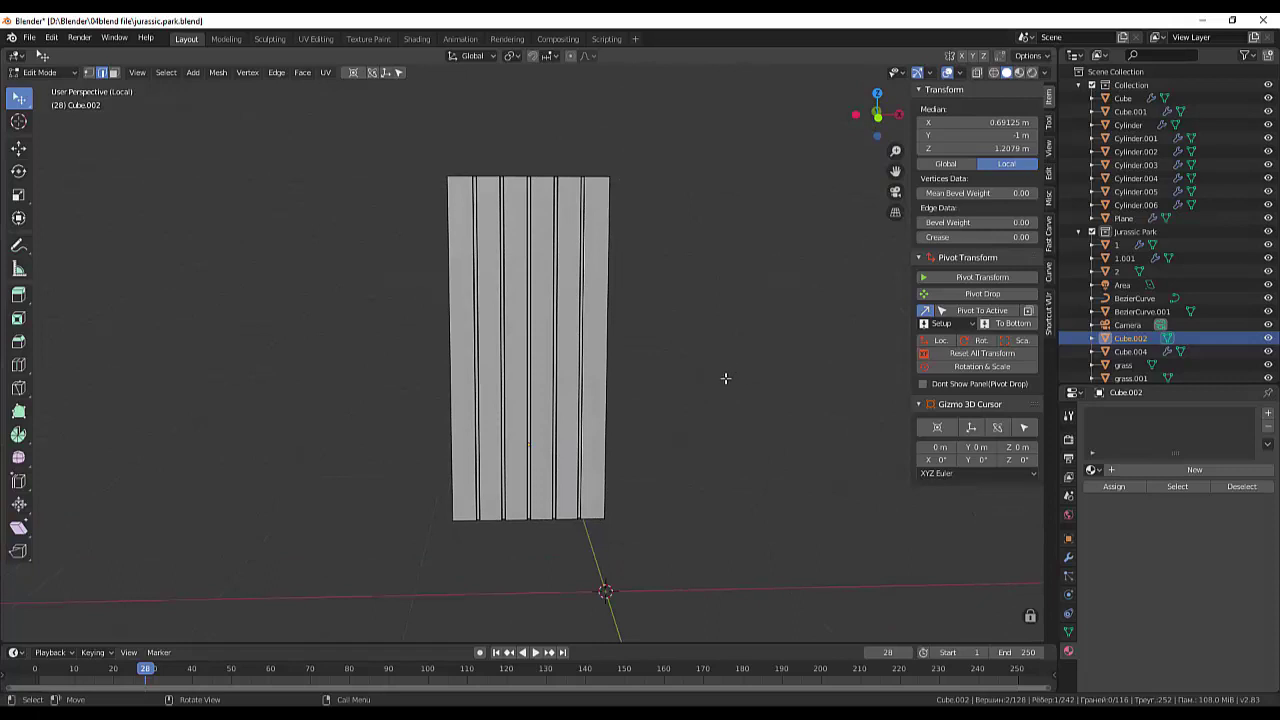
{"action": "mouse_move", "coordinate": [709, 389]}
{"action": "middle_mouse_down"}
{"action": "mouse_move", "coordinate": [685, 432]}
{"action": "mouse_move", "coordinate": [697, 417]}
{"action": "middle_mouse_up"}
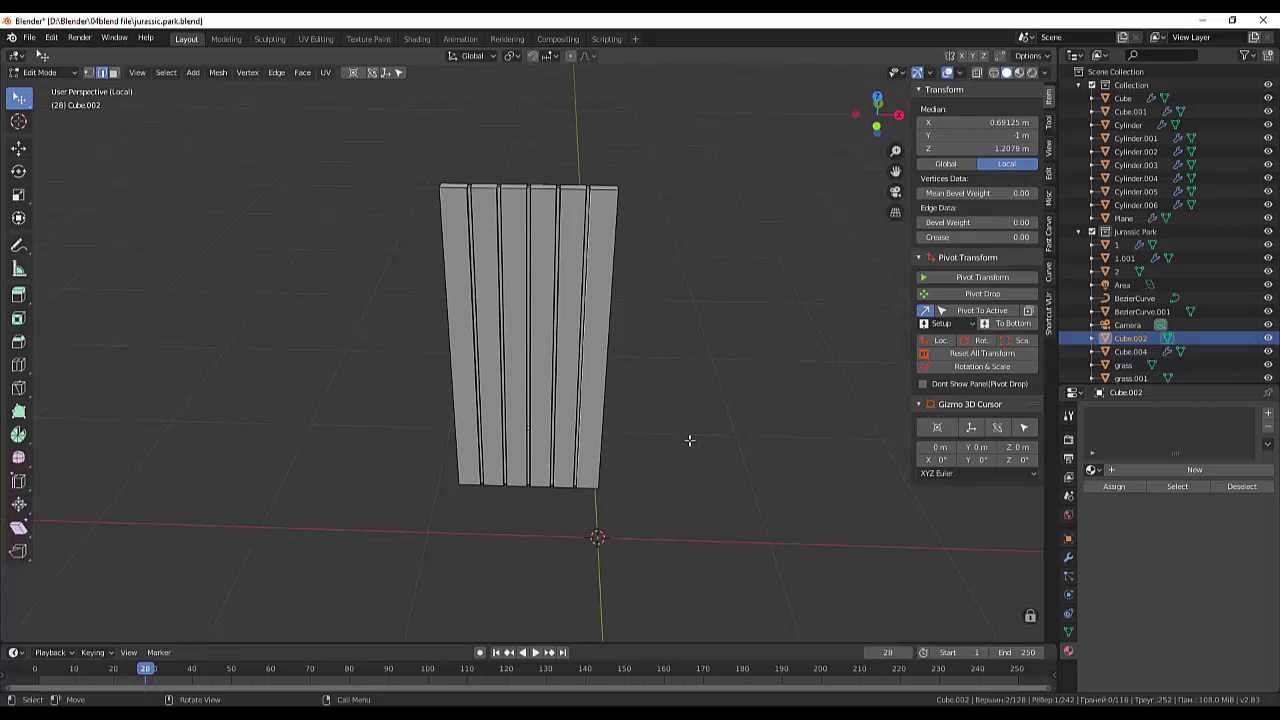
{"action": "key", "text": "ctrl"}
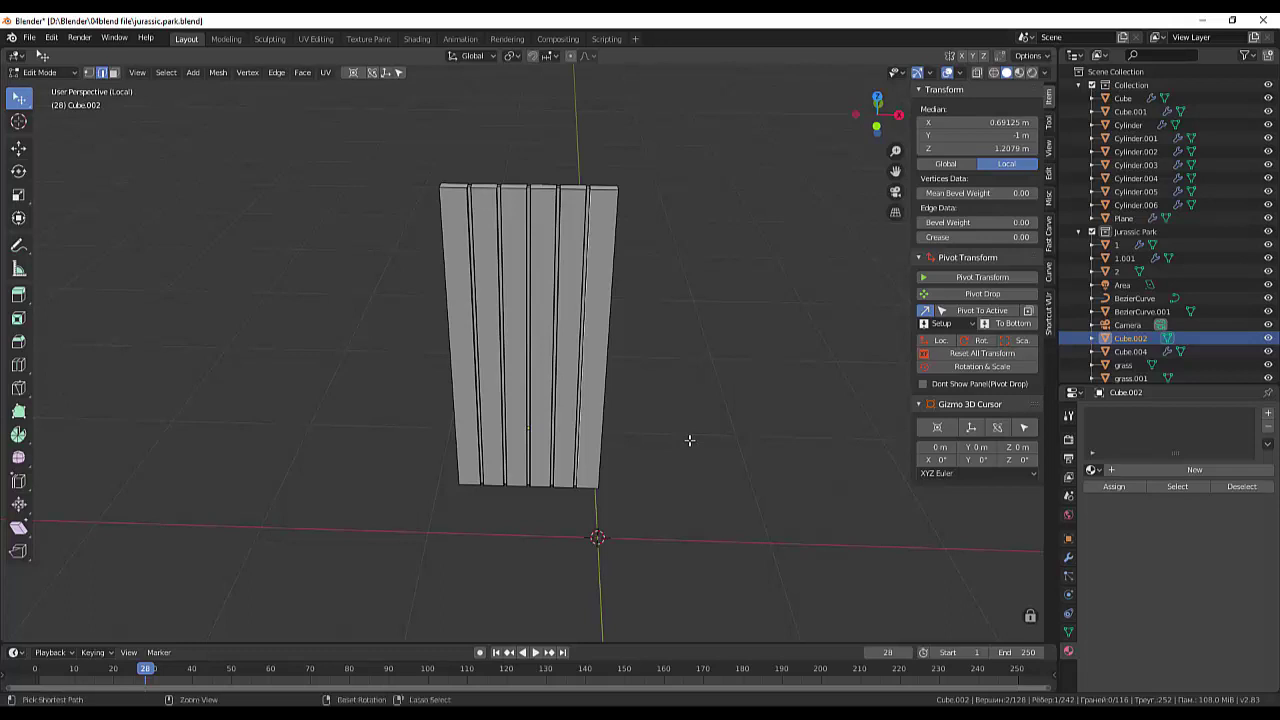
Step: Add a cube to the door mesh and scale it down to a small block
{"action": "key", "text": "shift+a"}
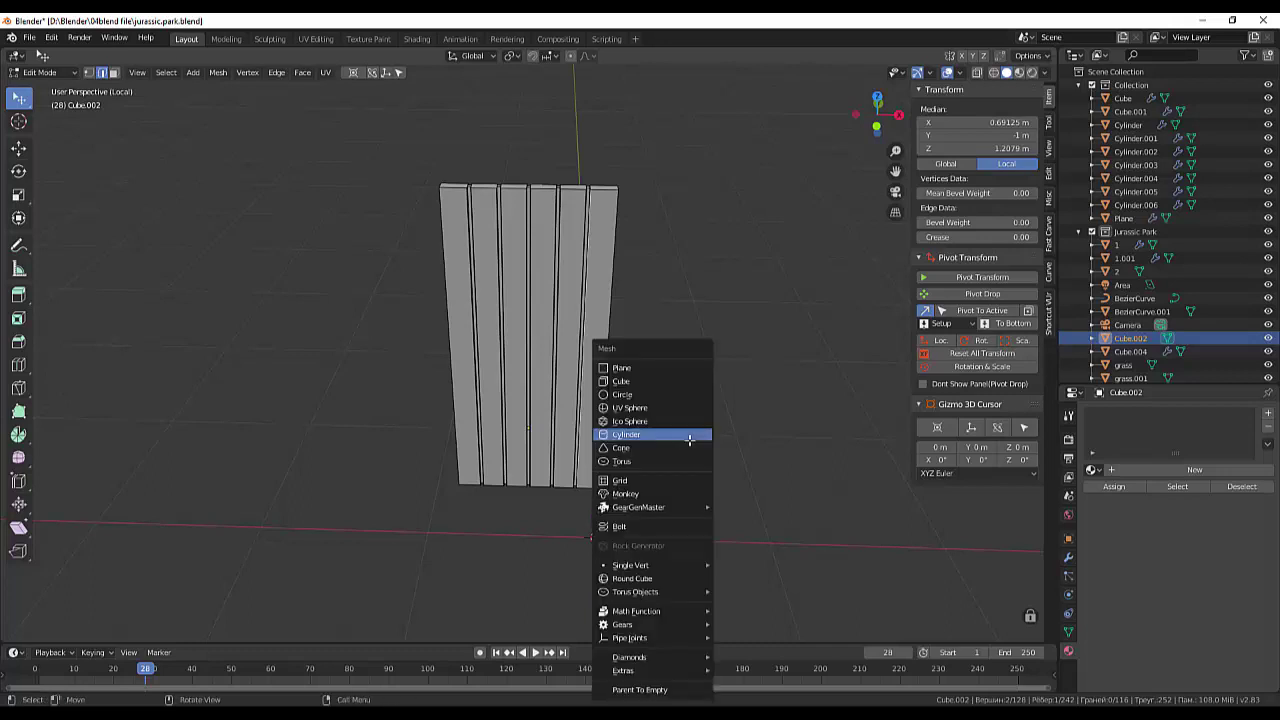
{"action": "left_click", "coordinate": [621, 381]}
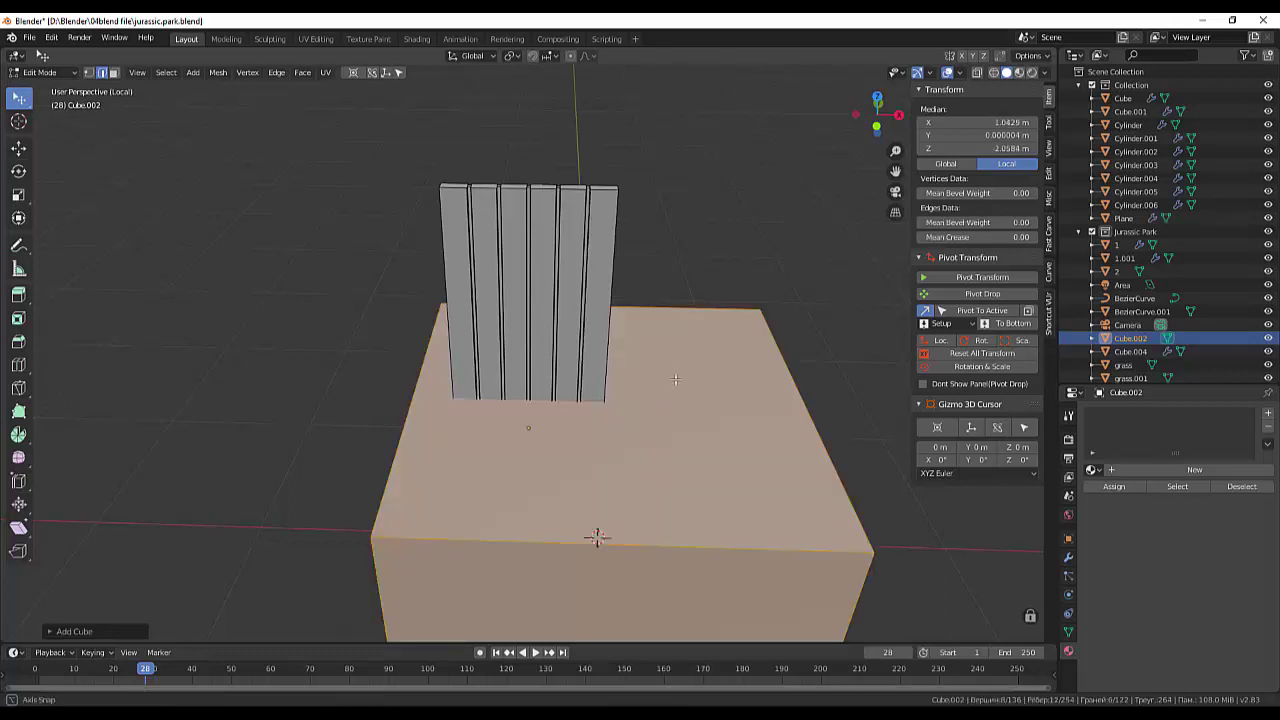
{"action": "mouse_move", "coordinate": [643, 382]}
{"action": "middle_mouse_down"}
{"action": "mouse_move", "coordinate": [631, 410]}
{"action": "mouse_move", "coordinate": [579, 370]}
{"action": "mouse_move", "coordinate": [640, 434]}
{"action": "middle_mouse_up"}
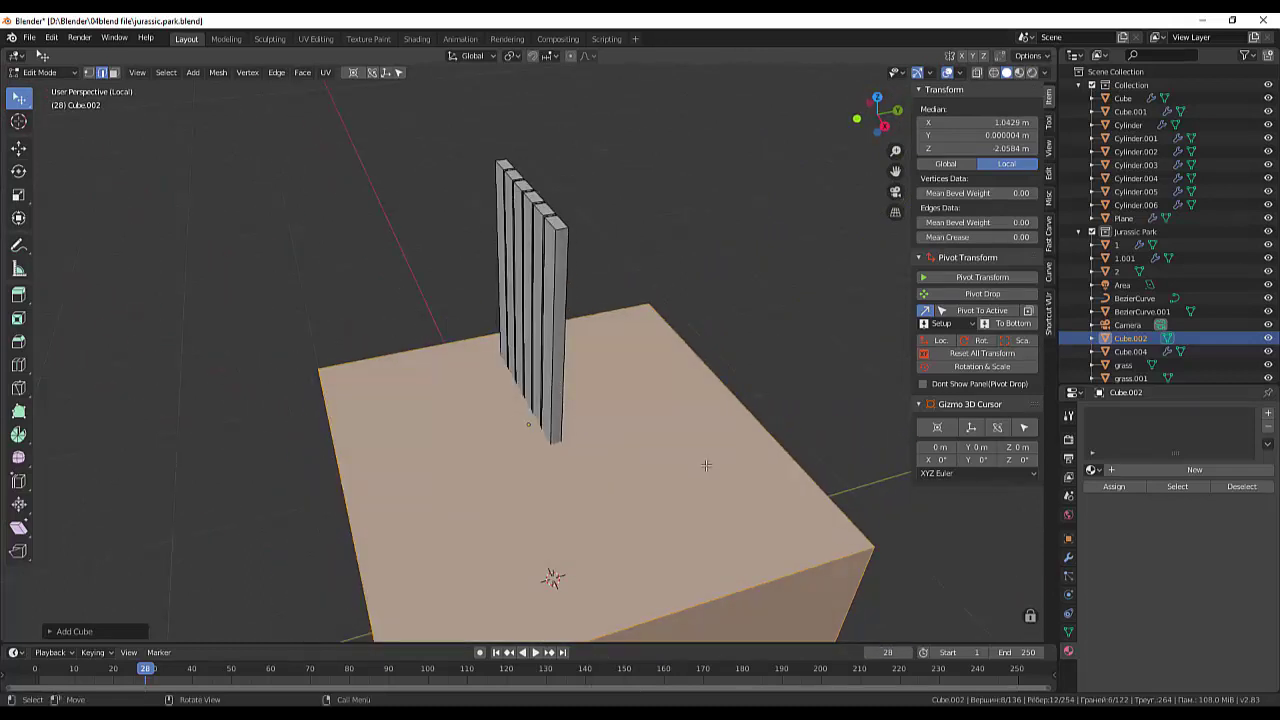
{"action": "key", "text": "s"}
{"action": "left_click", "coordinate": [525, 500]}
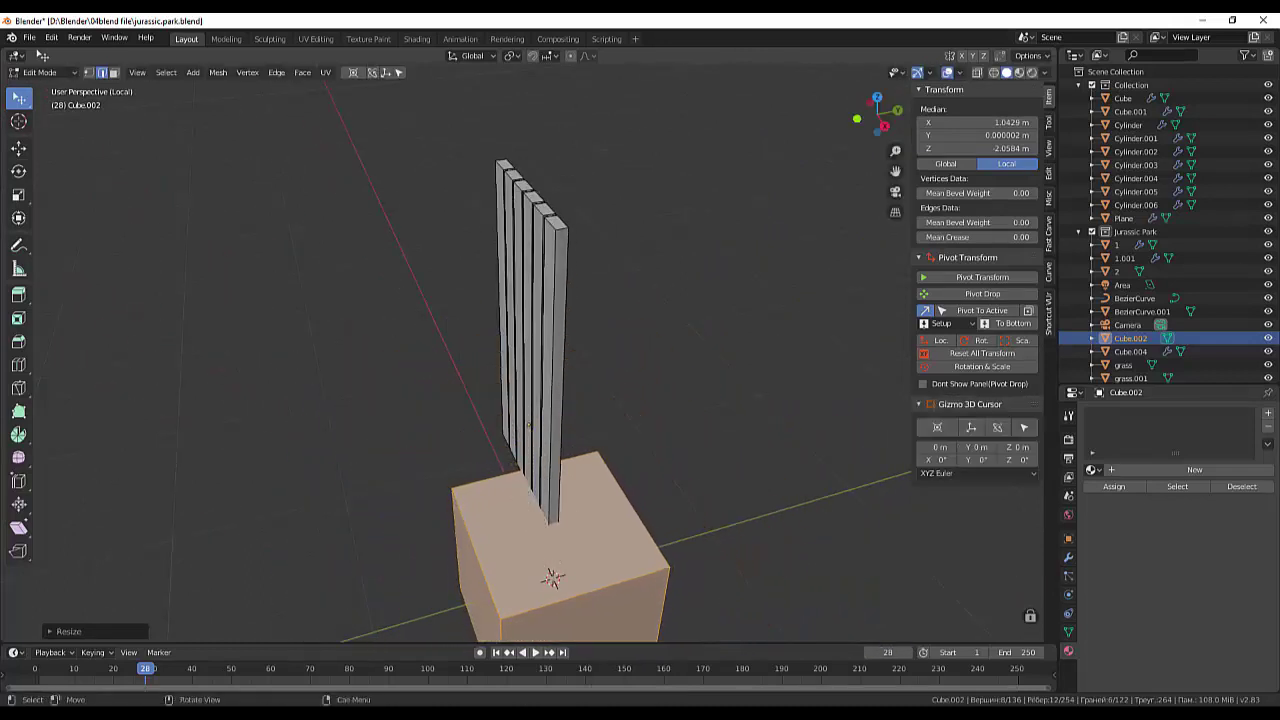
{"action": "middle_click_drag", "start_coordinate": [640, 500], "coordinate": [686, 537]}
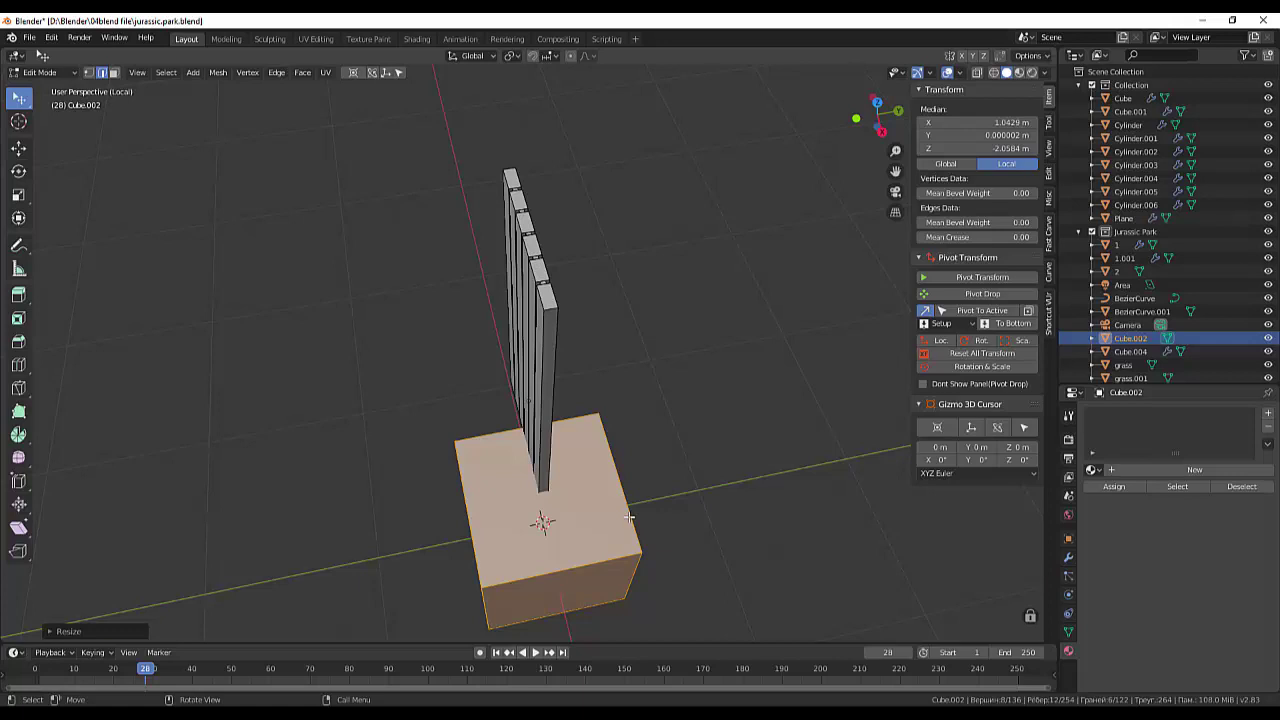
Step: Thin the block along Y and flatten it along Z into a strip
{"action": "key", "text": "s"}
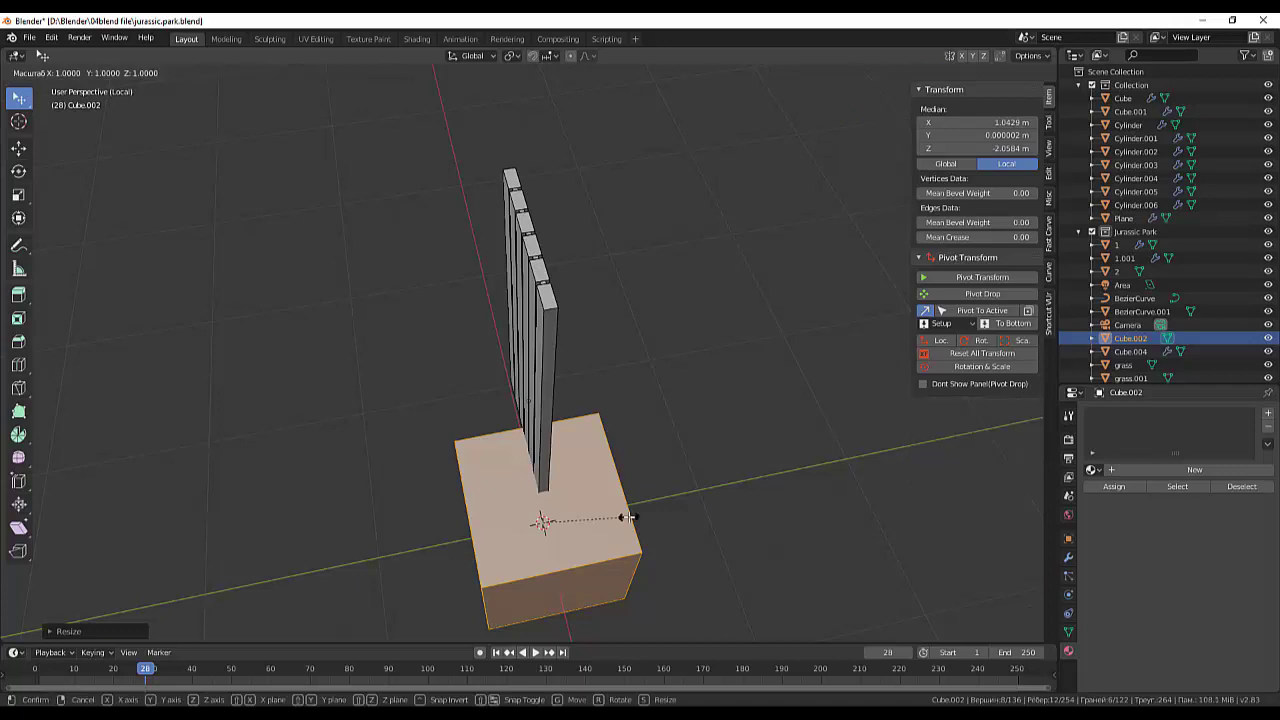
{"action": "key", "text": "y"}
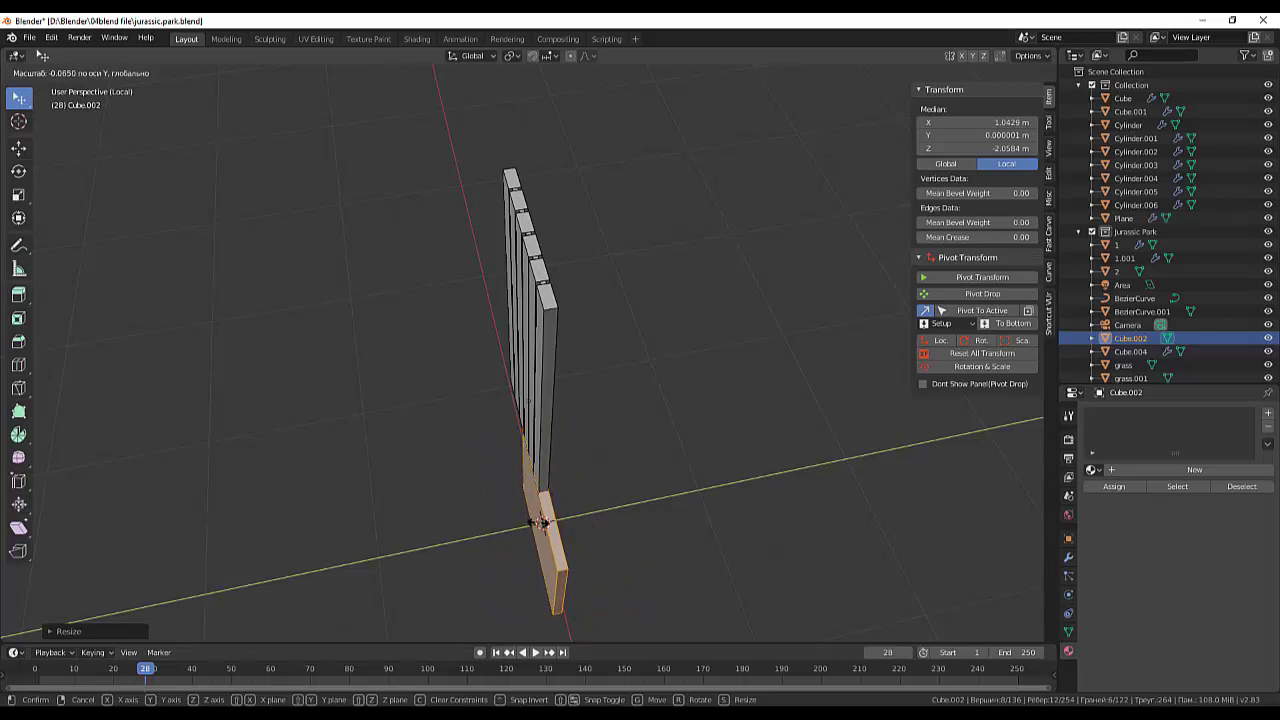
{"action": "left_click", "coordinate": [540, 522]}
{"action": "middle_click_drag", "start_coordinate": [586, 509], "coordinate": [678, 456]}
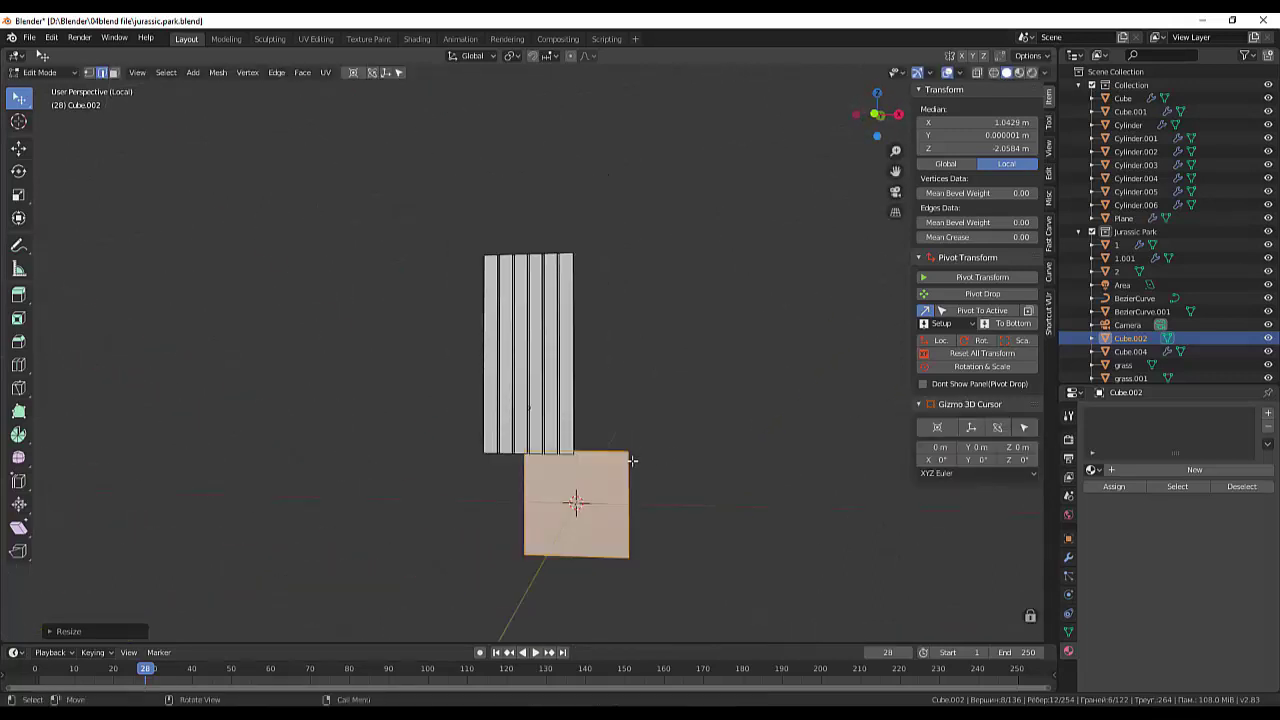
{"action": "key", "text": "s"}
{"action": "key", "text": "z"}
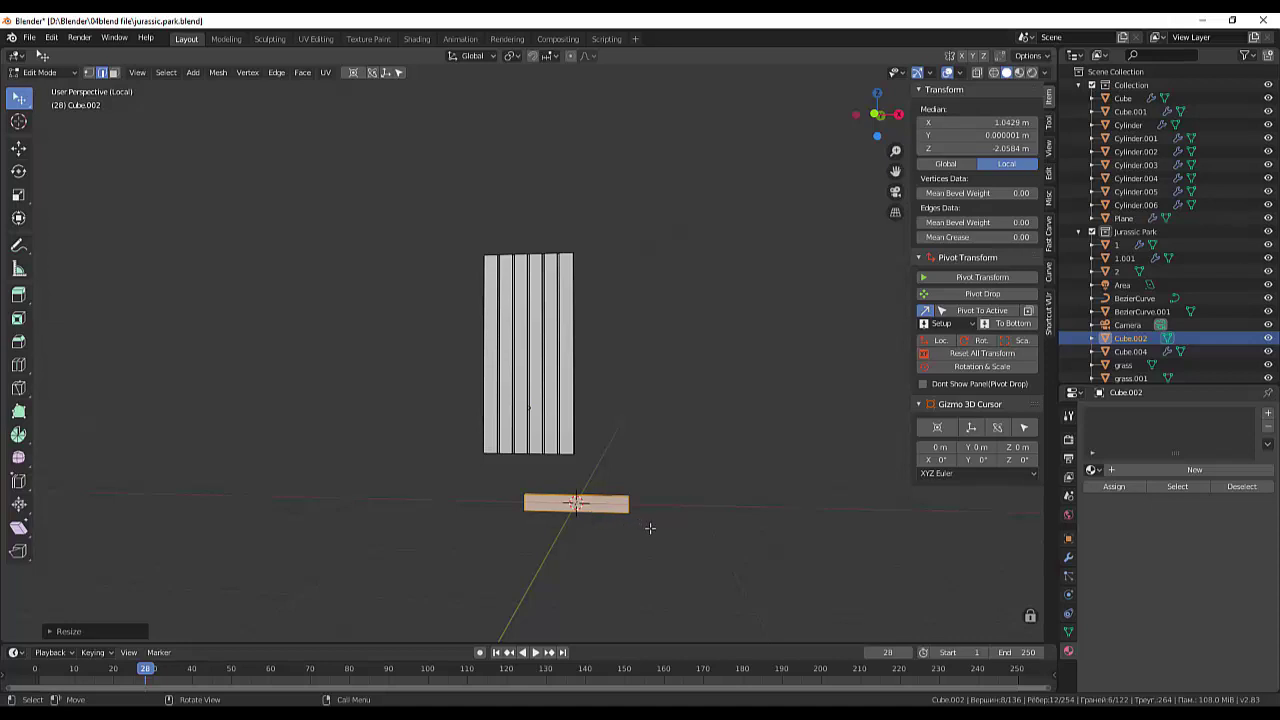
{"action": "mouse_move", "coordinate": [651, 526]}
{"action": "middle_mouse_down"}
{"action": "mouse_move", "coordinate": [557, 555]}
{"action": "mouse_move", "coordinate": [510, 546]}
{"action": "middle_mouse_up"}
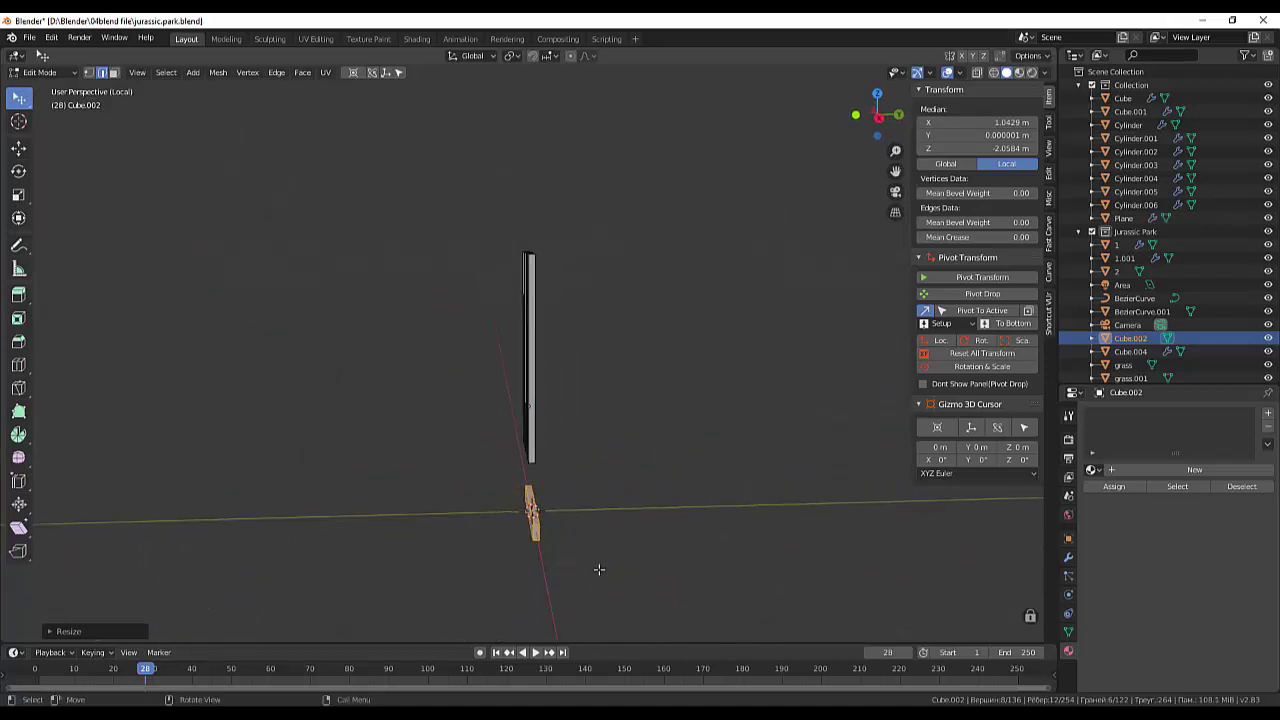
Step: Move the strip up against the planks at about mid-height
{"action": "key", "text": "g"}
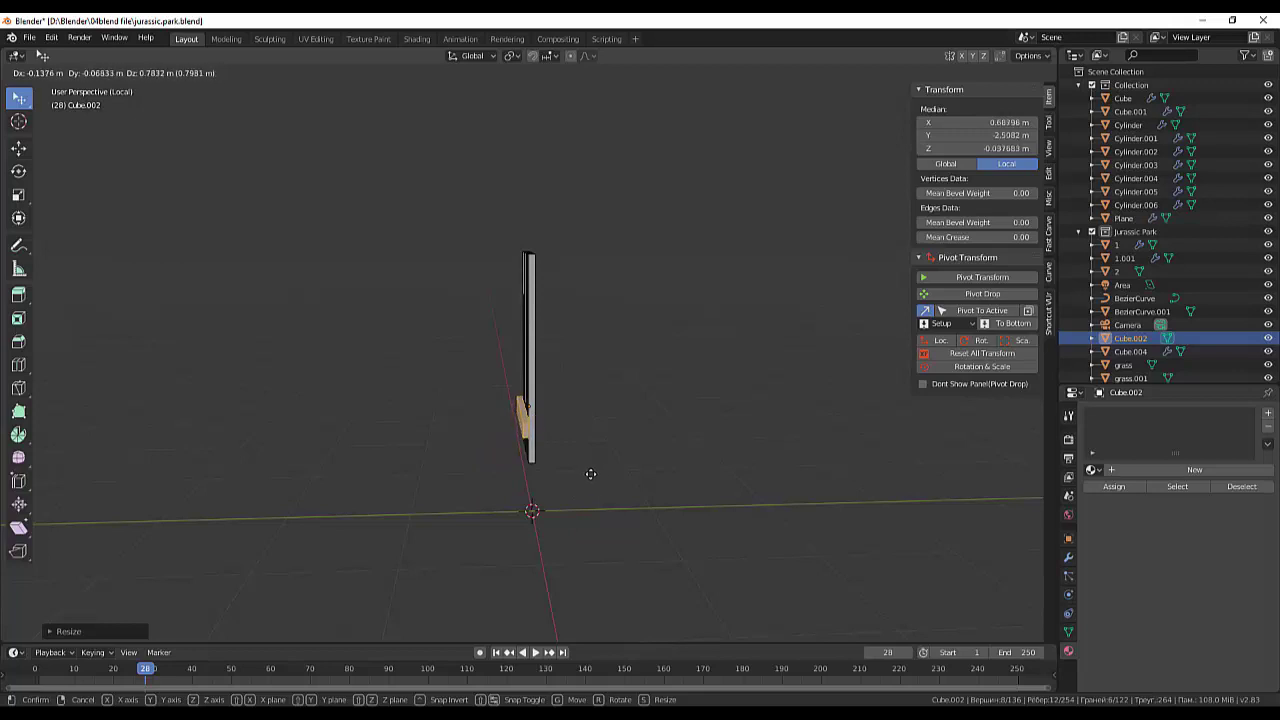
{"action": "left_click", "coordinate": [591, 447]}
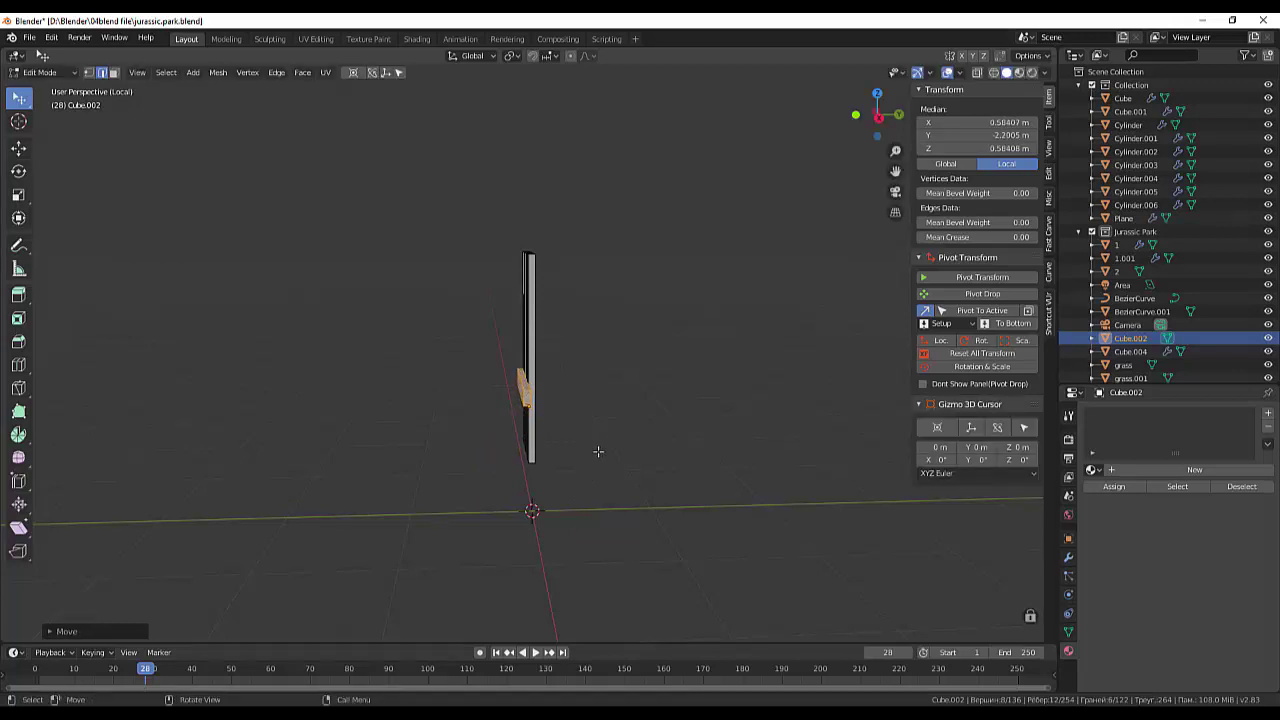
{"action": "key", "text": "KP_3"}
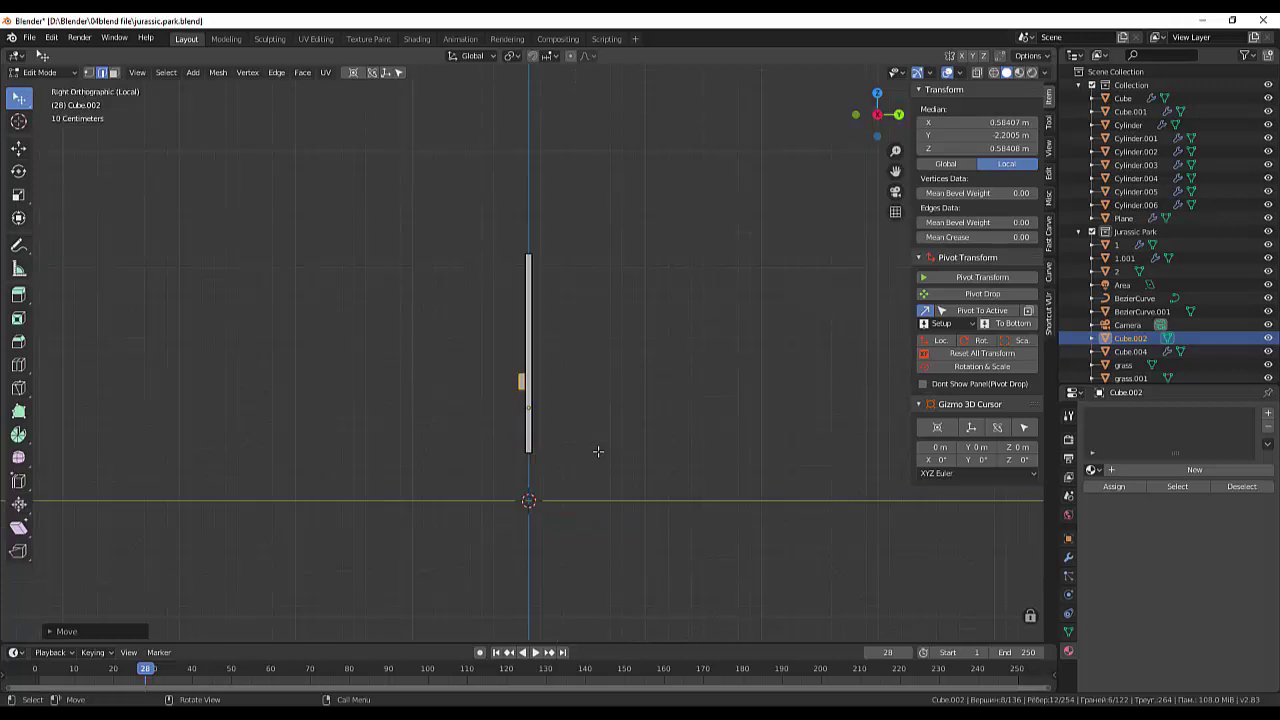
Step: In front view, centre the crossbar and scale it along X to span the planks' width
{"action": "key", "text": "KP_1"}
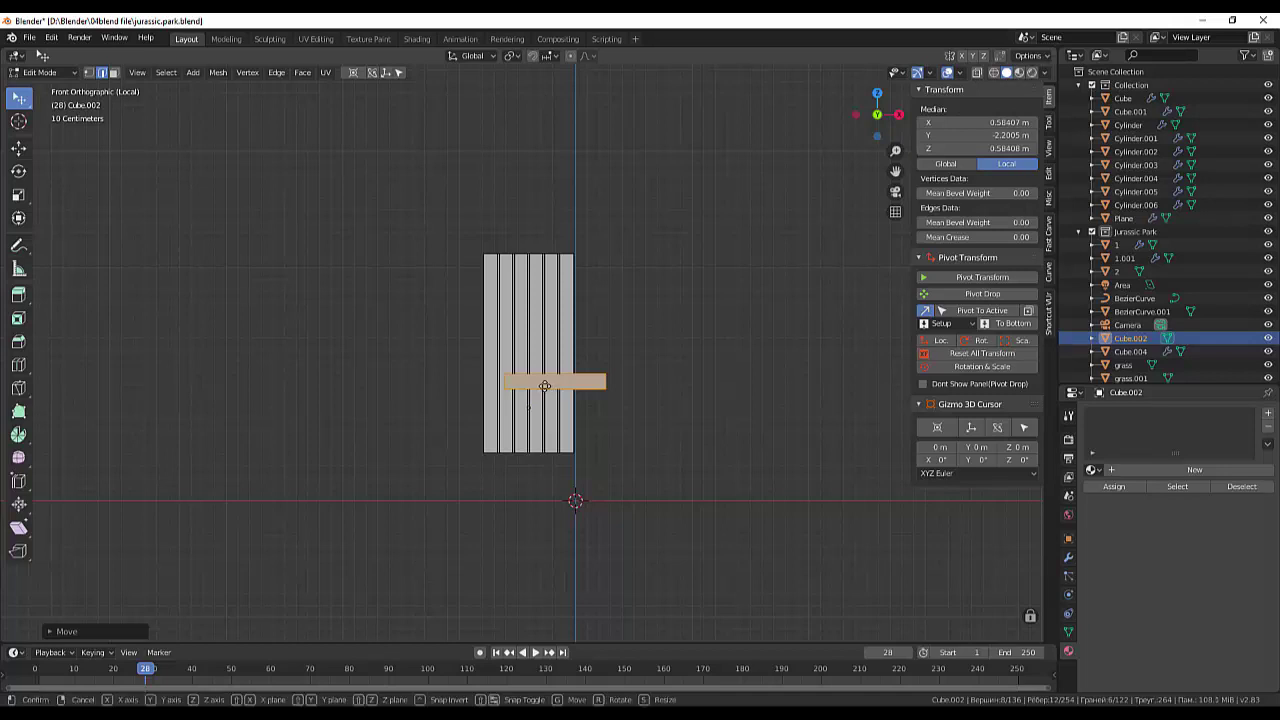
{"action": "key", "text": "g"}
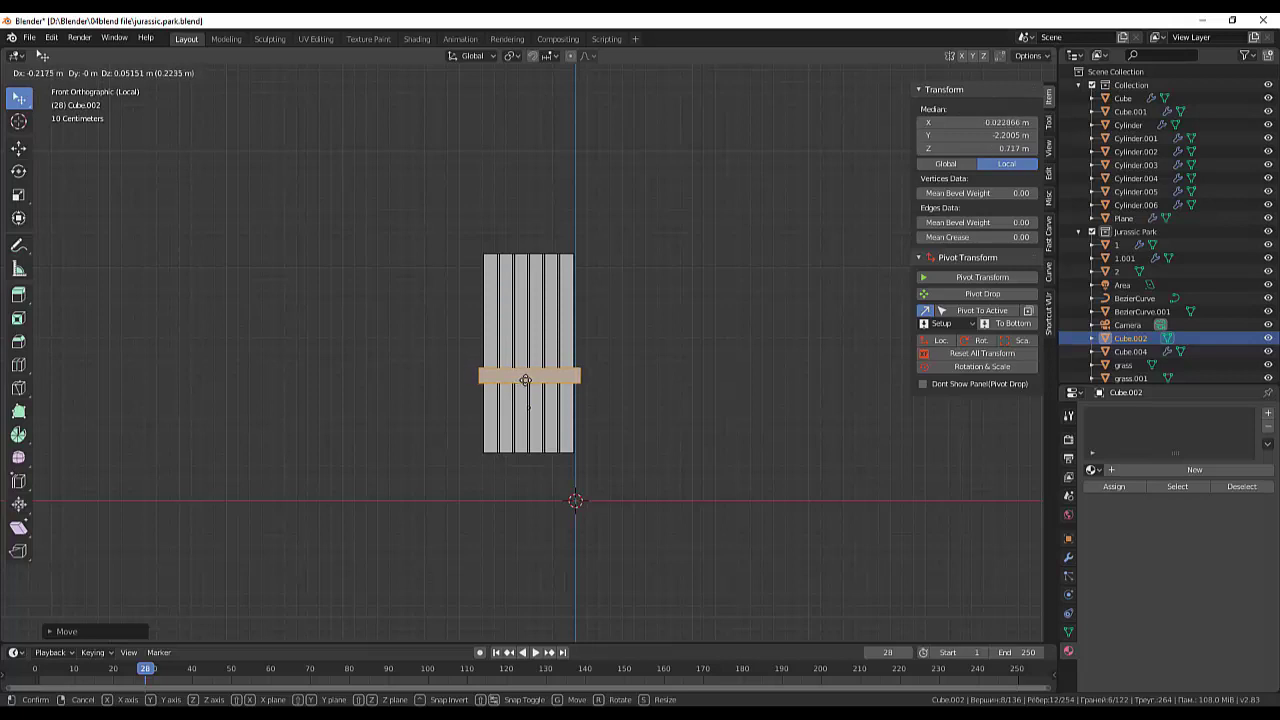
{"action": "left_click", "coordinate": [525, 380]}
{"action": "key", "text": "s"}
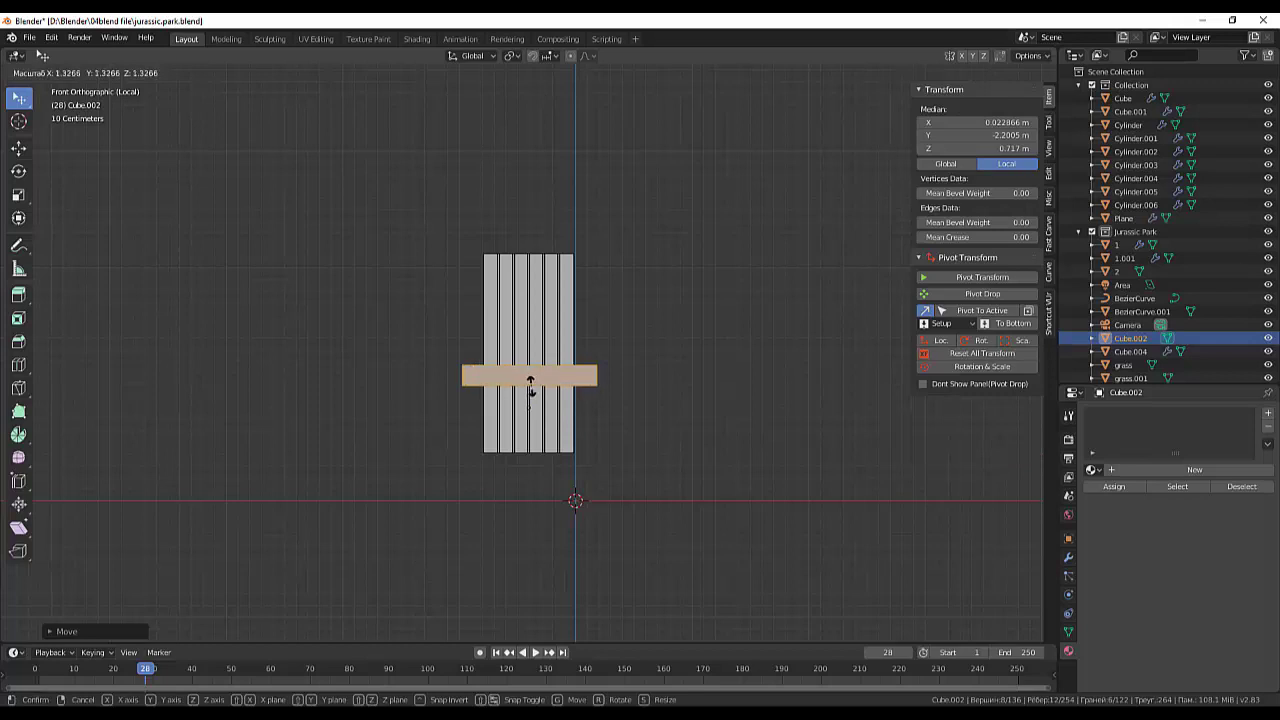
{"action": "key", "text": "Escape"}
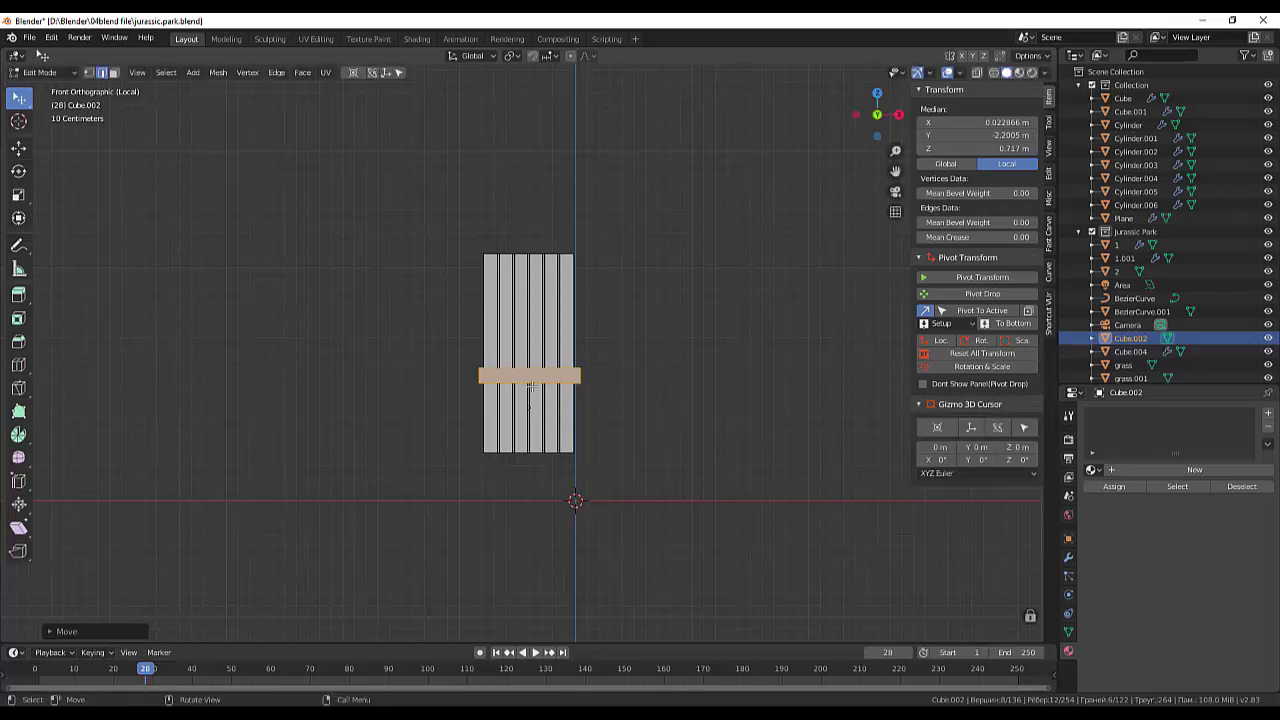
{"action": "key", "text": "s"}
{"action": "key", "text": "x"}
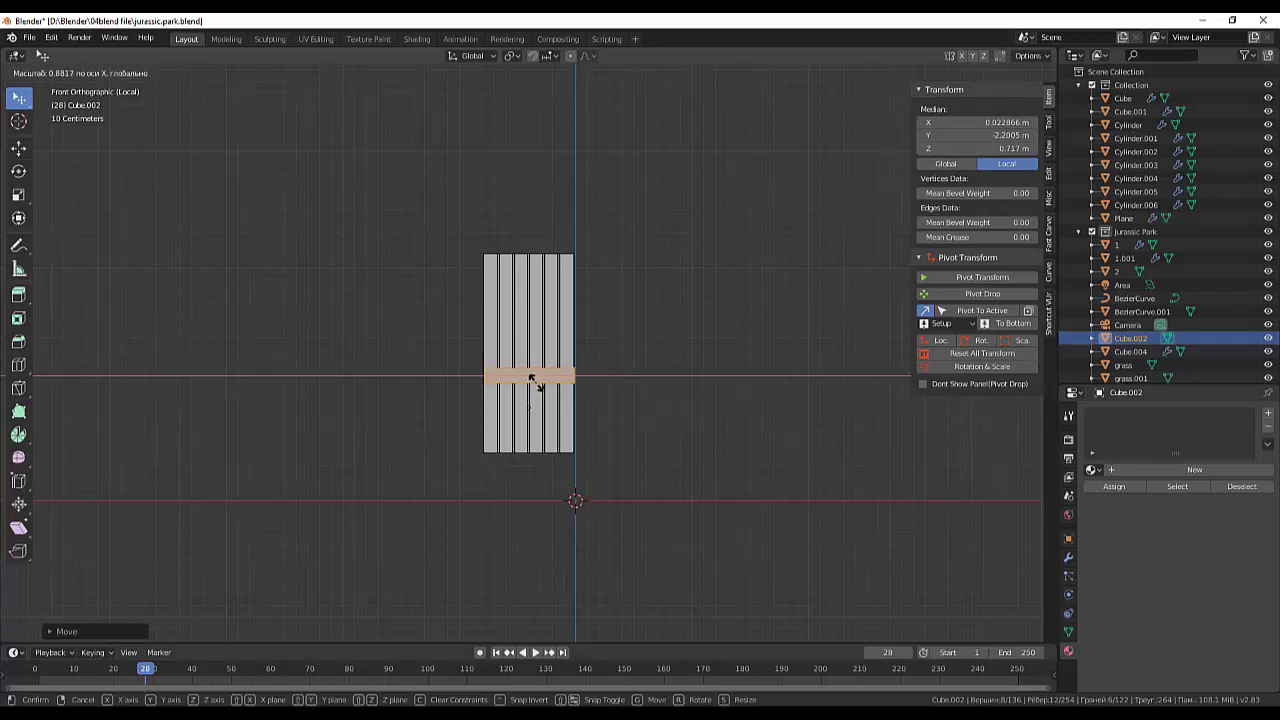
{"action": "left_click", "coordinate": [533, 380]}
{"action": "scroll", "coordinate": [587, 399], "scroll_direction": "down", "scroll_amount": 3}
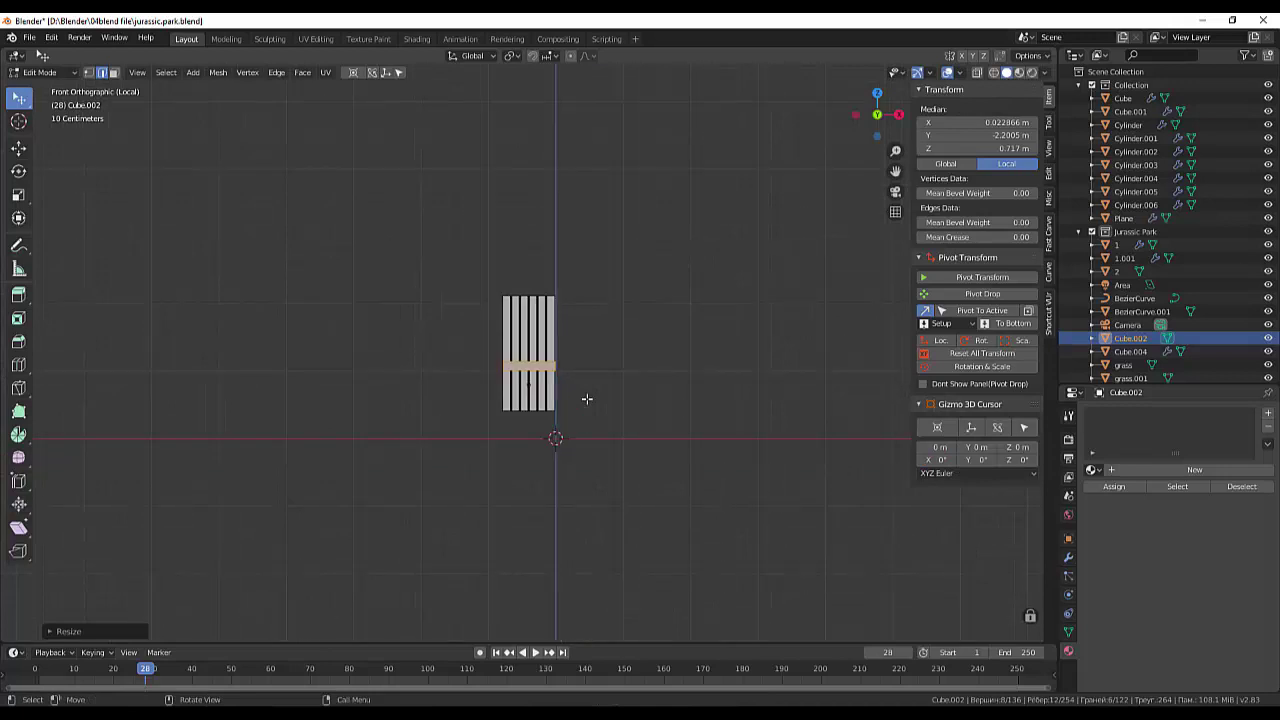
{"action": "scroll", "coordinate": [587, 399], "scroll_direction": "up", "scroll_amount": 4}
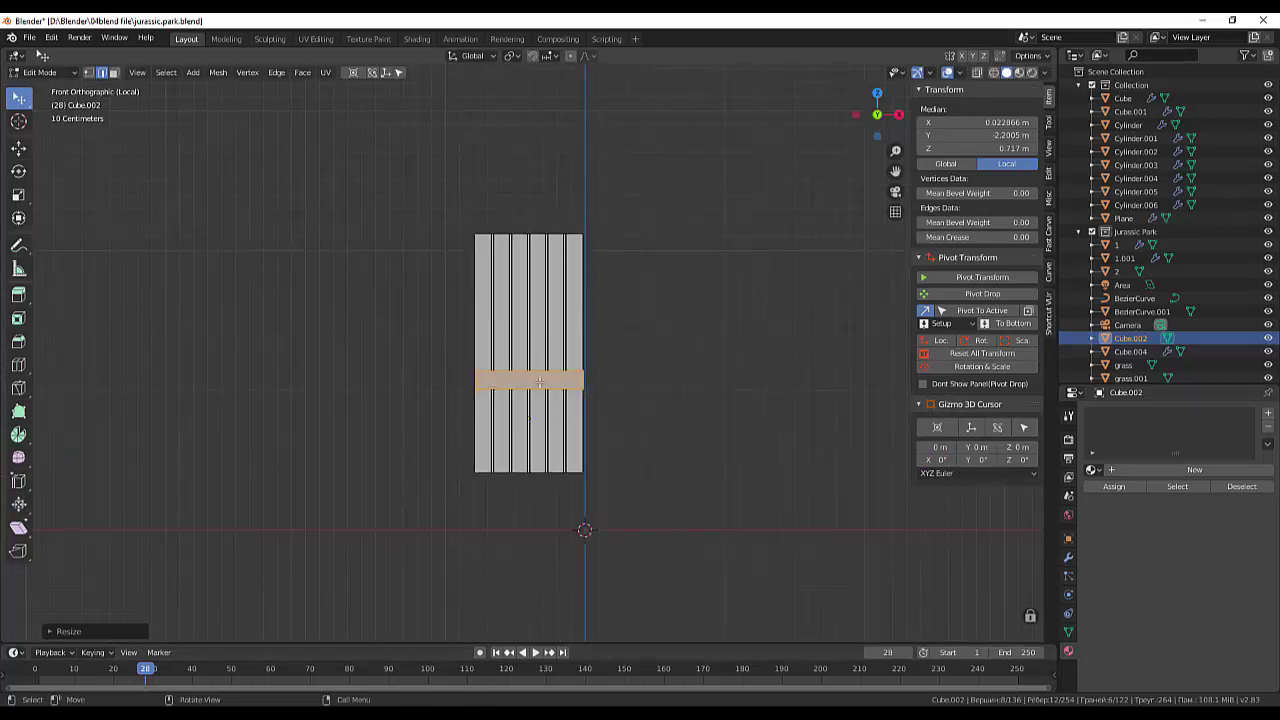
{"action": "scroll", "coordinate": [624, 417], "scroll_direction": "up", "scroll_amount": 3}
{"action": "scroll", "coordinate": [620, 418], "scroll_direction": "up", "scroll_amount": 1}
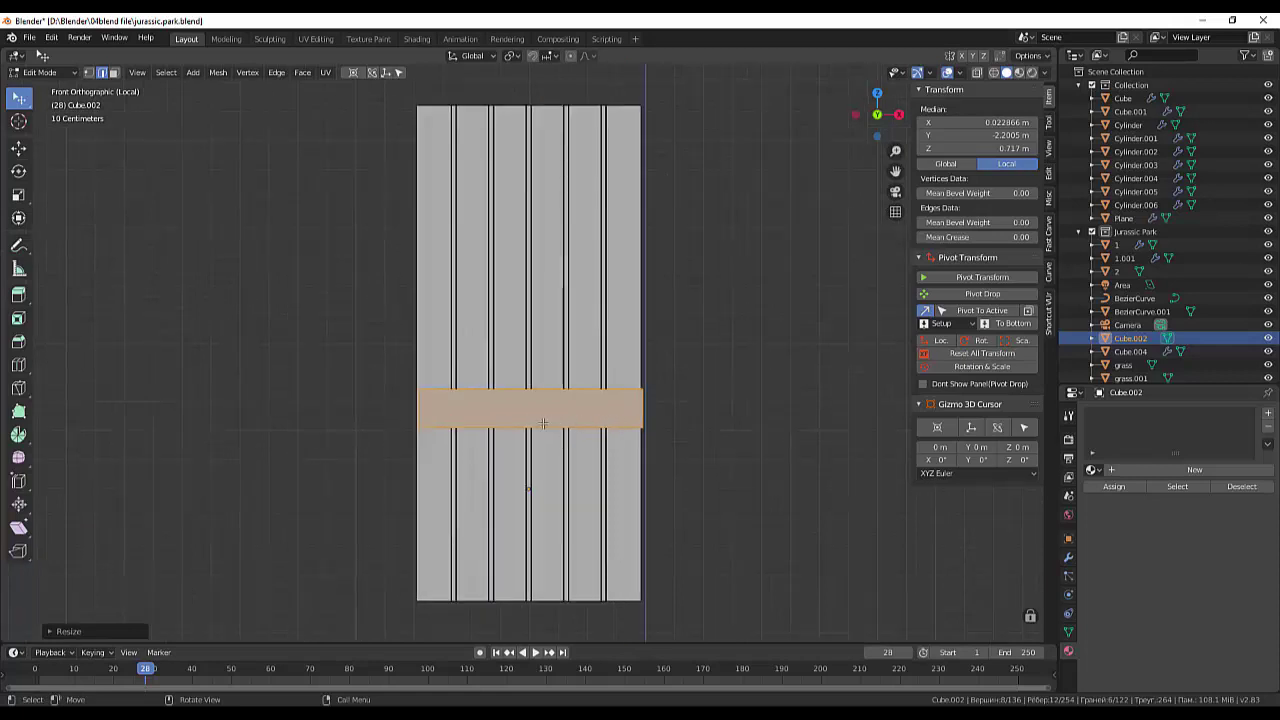
{"action": "key", "text": "g"}
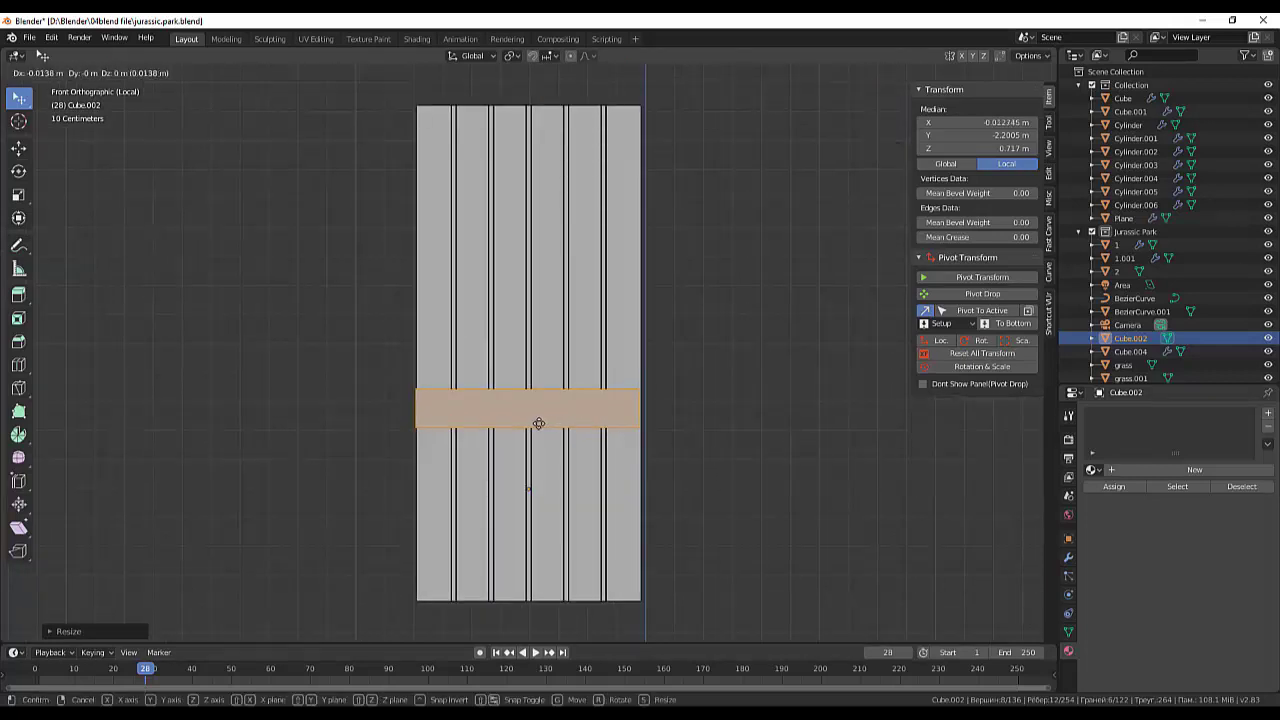
{"action": "left_click", "coordinate": [540, 423]}
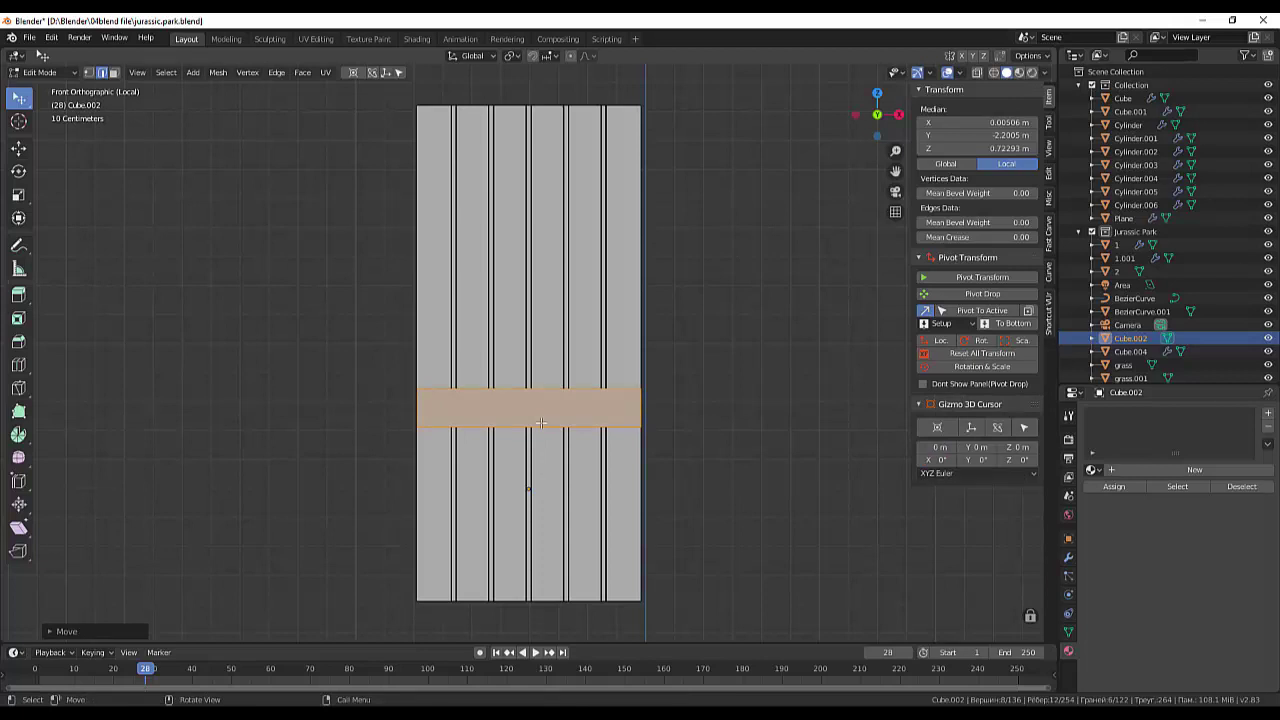
Step: Duplicate the crossbar straight up to the door's top edge, then return to Object Mode
{"action": "key", "text": "shift+d"}
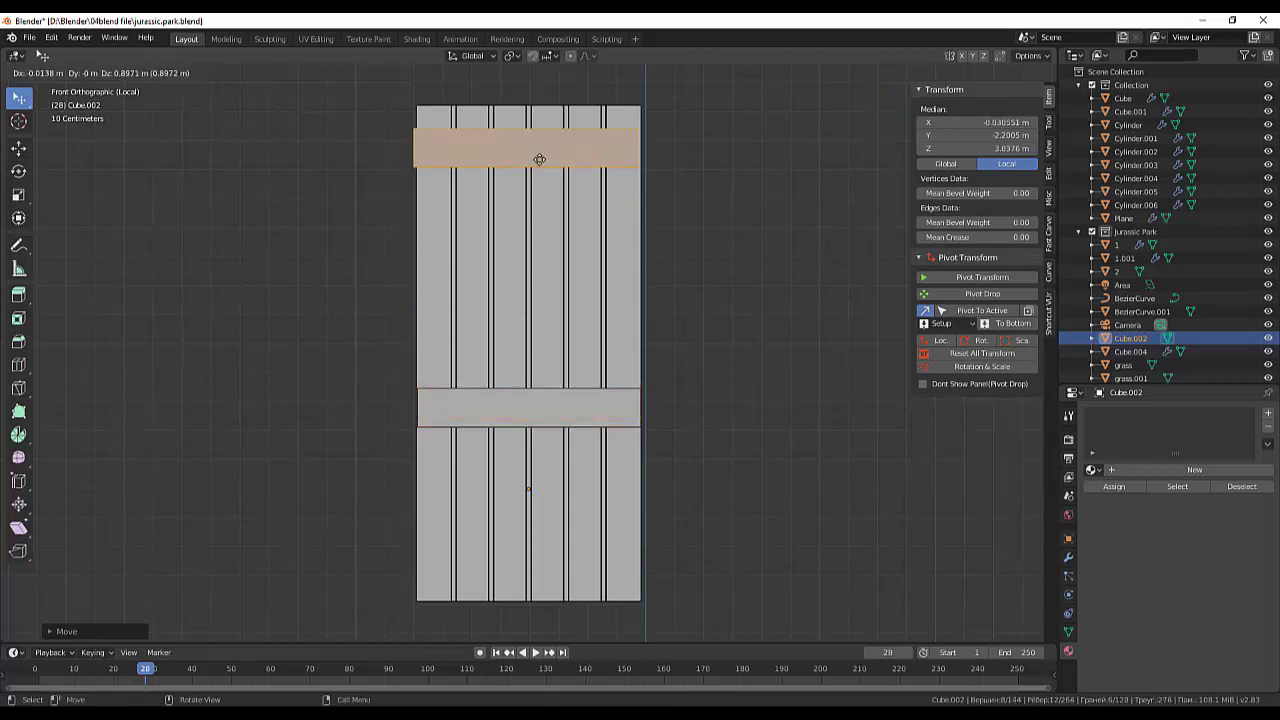
{"action": "key", "text": "z"}
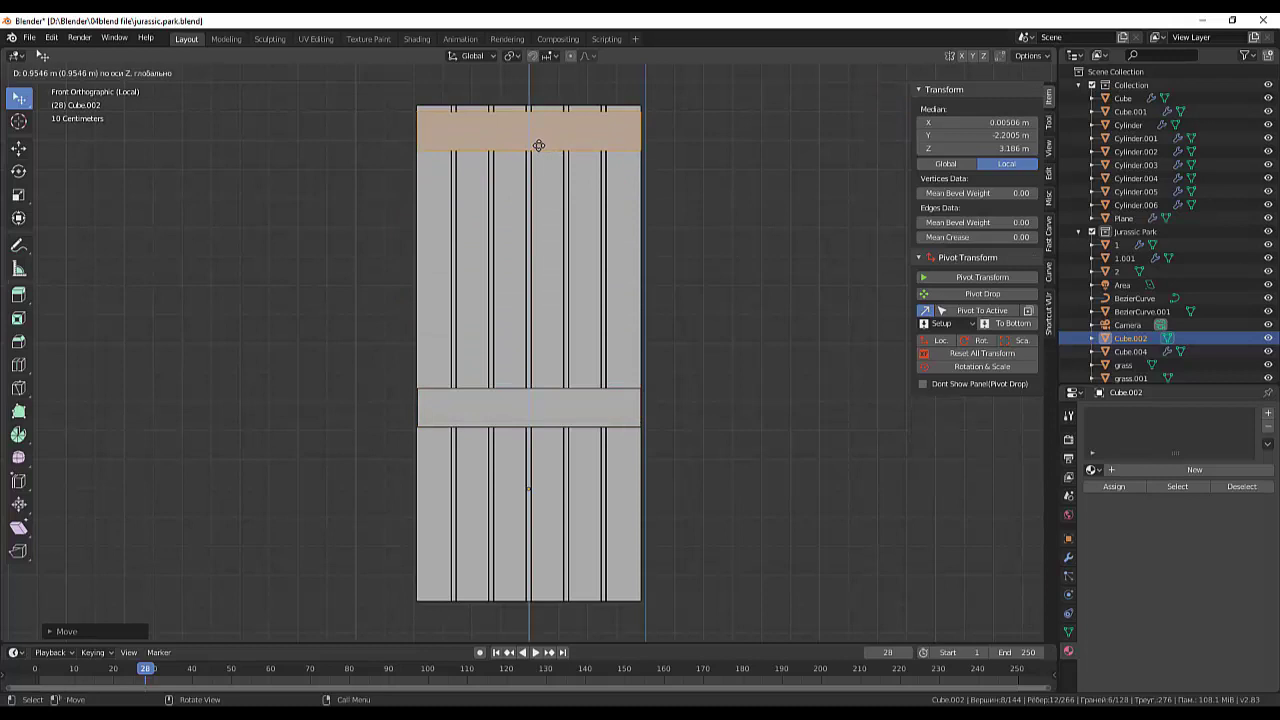
{"action": "left_click", "coordinate": [537, 139]}
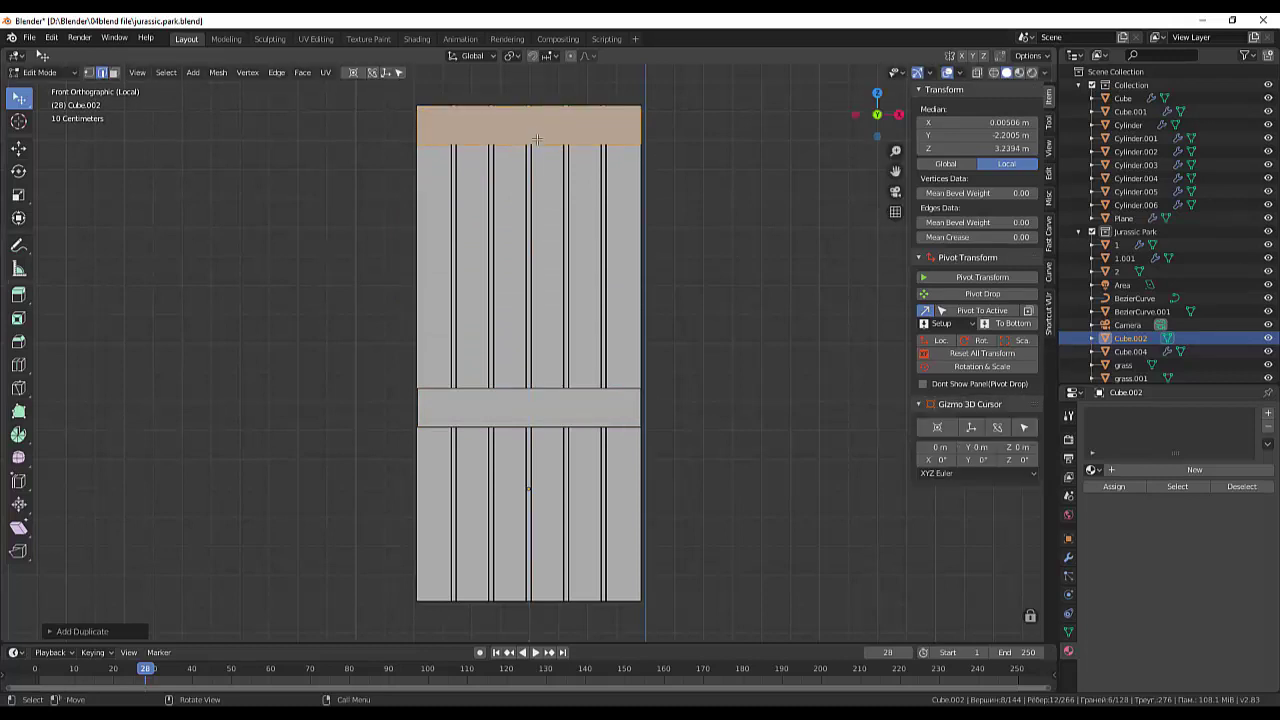
{"action": "left_click", "coordinate": [547, 131]}
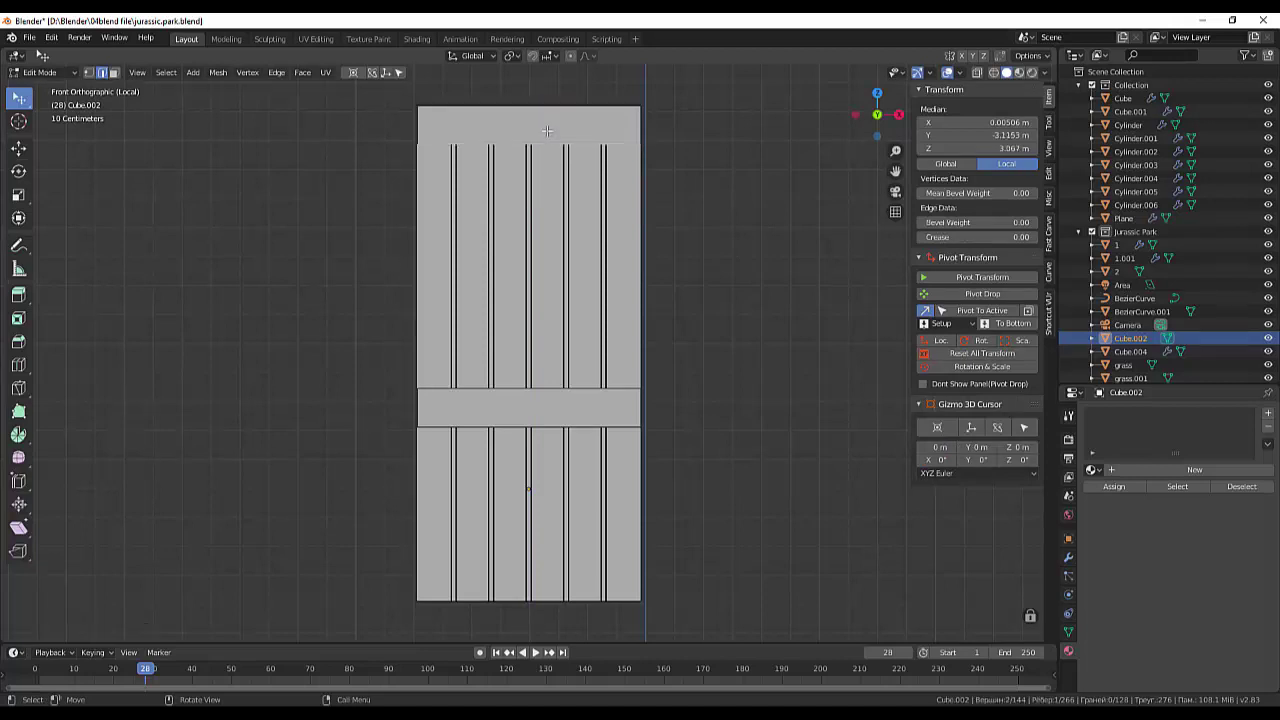
{"action": "left_click", "coordinate": [40, 72]}
{"action": "left_click", "coordinate": [45, 86]}
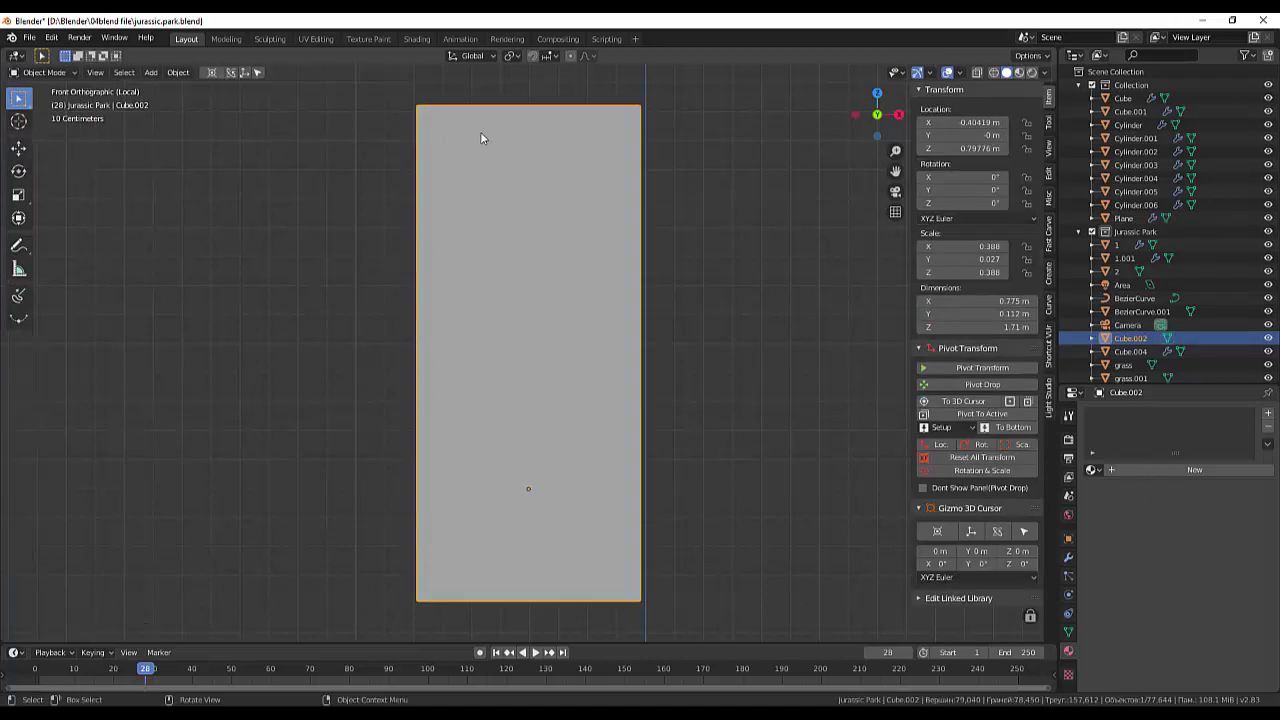
Step: In Edit Mode, separate the top crossbar into its own object, Cube.003
{"action": "mouse_move", "coordinate": [834, 231]}
{"action": "middle_mouse_down"}
{"action": "mouse_move", "coordinate": [786, 303]}
{"action": "mouse_move", "coordinate": [625, 184]}
{"action": "middle_mouse_up"}
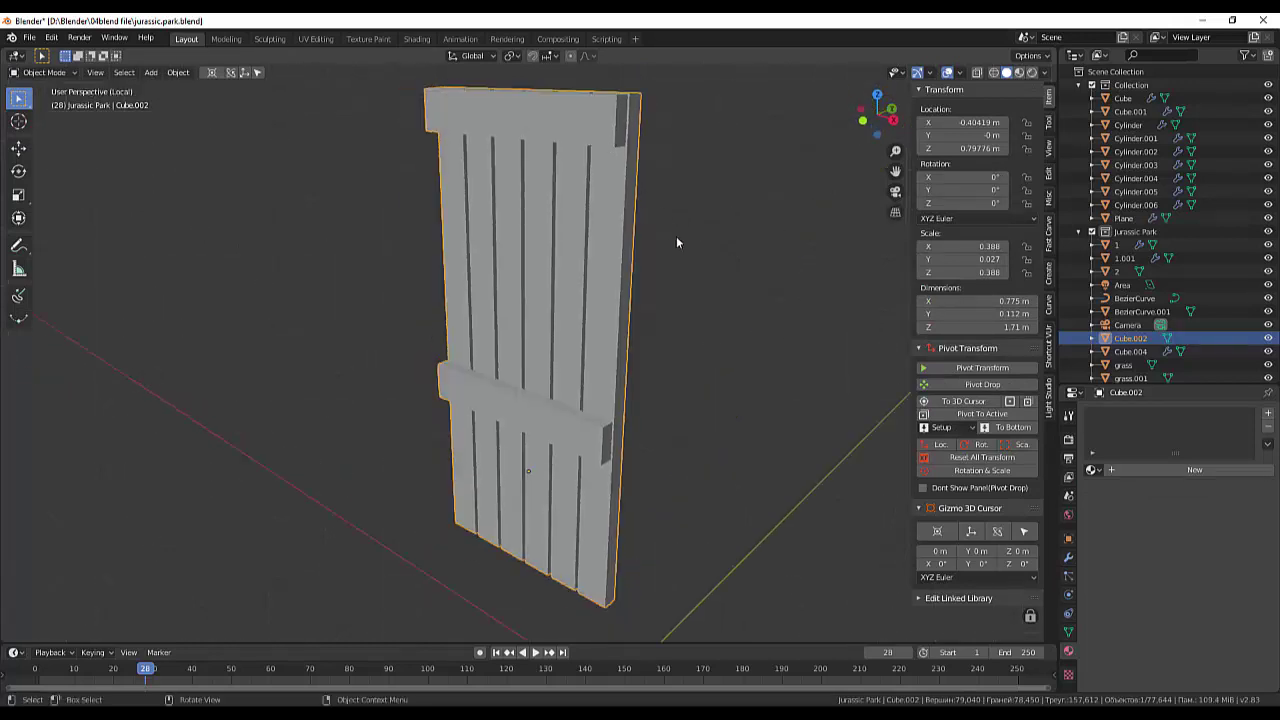
{"action": "left_click", "coordinate": [47, 78]}
{"action": "left_click", "coordinate": [56, 106]}
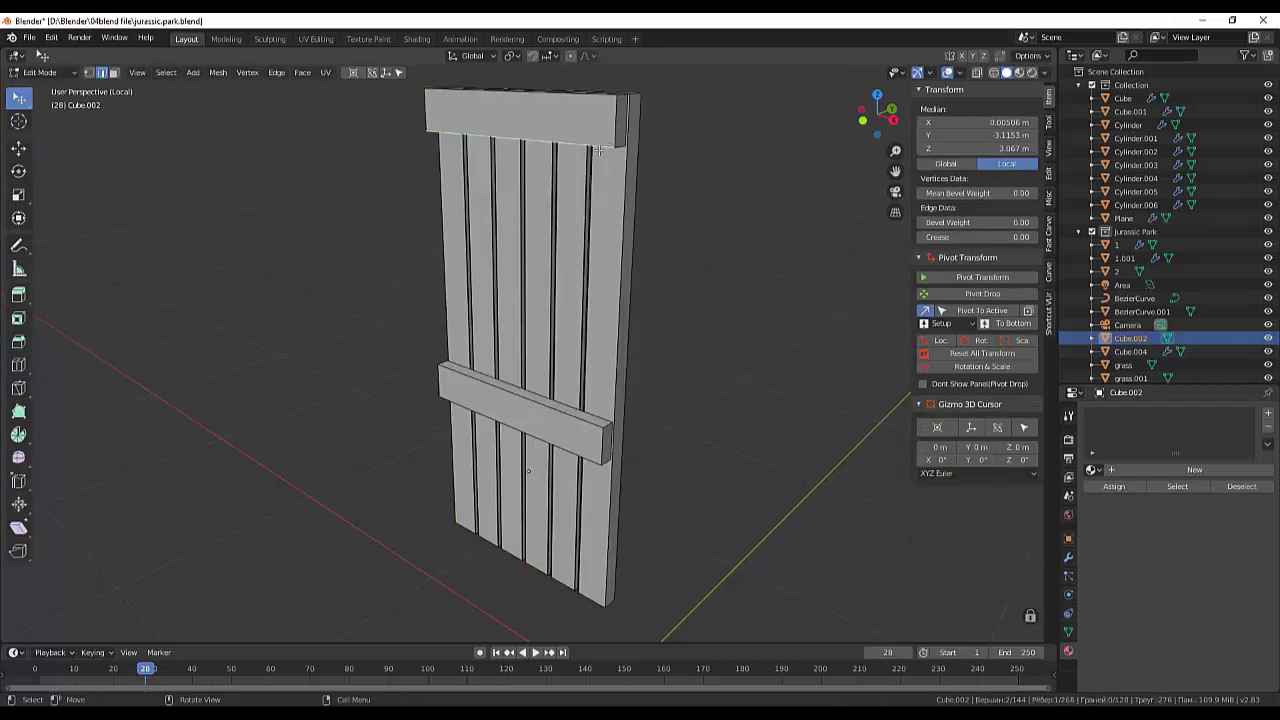
{"action": "key", "text": "ctrl+l"}
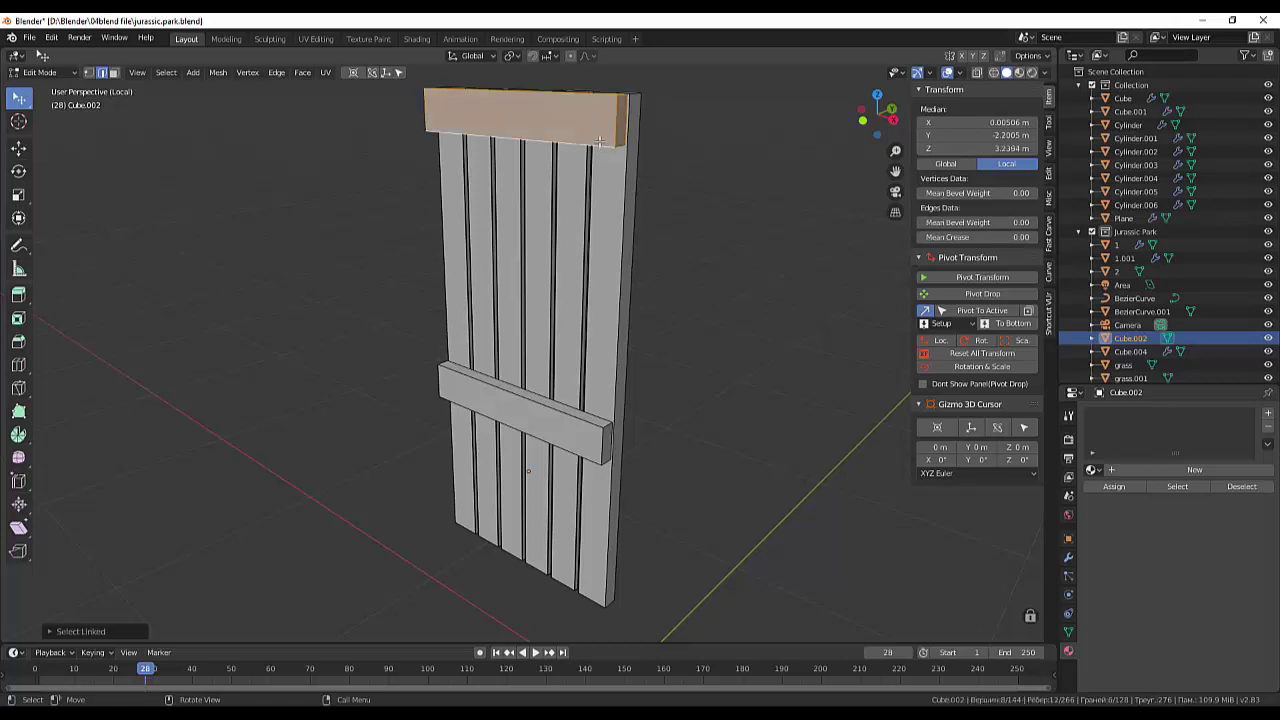
{"action": "key", "text": "p"}
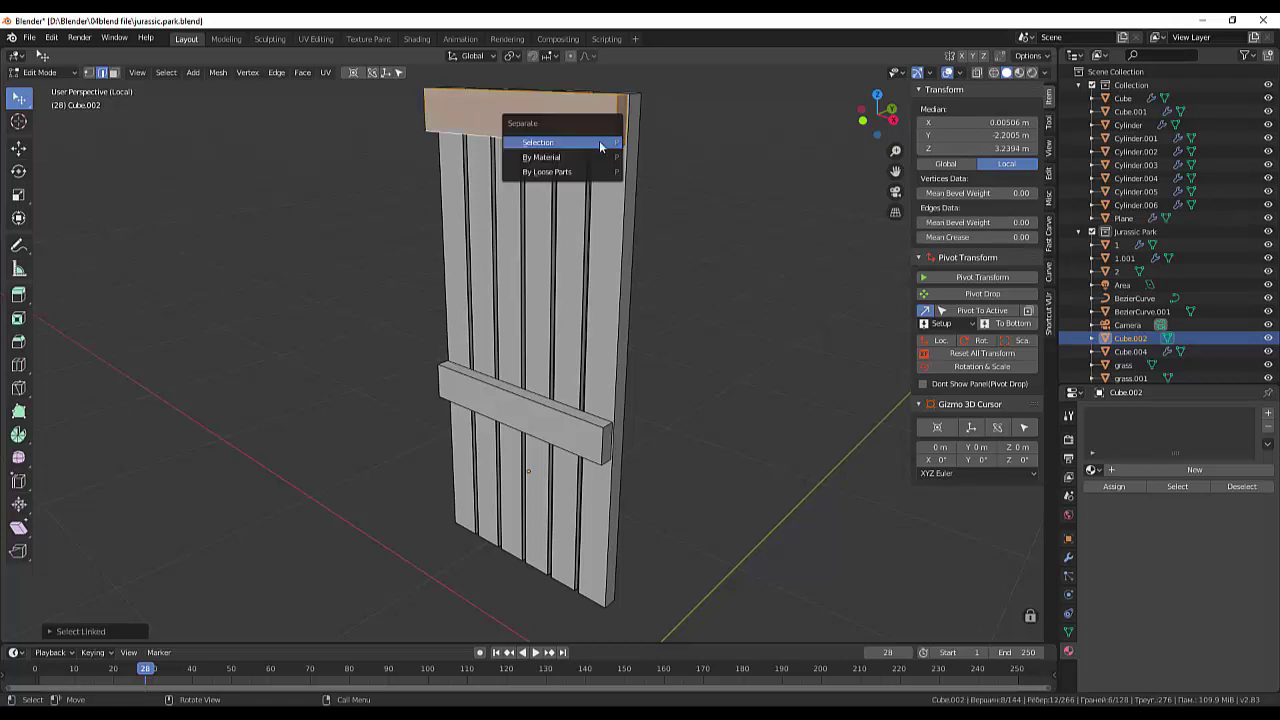
{"action": "left_click", "coordinate": [600, 147]}
Step: Back in Object Mode, select only the separated top crossbar
{"action": "mouse_move", "coordinate": [720, 203]}
{"action": "middle_mouse_down"}
{"action": "mouse_move", "coordinate": [765, 209]}
{"action": "mouse_move", "coordinate": [726, 200]}
{"action": "middle_mouse_up"}
{"action": "left_click", "coordinate": [40, 72]}
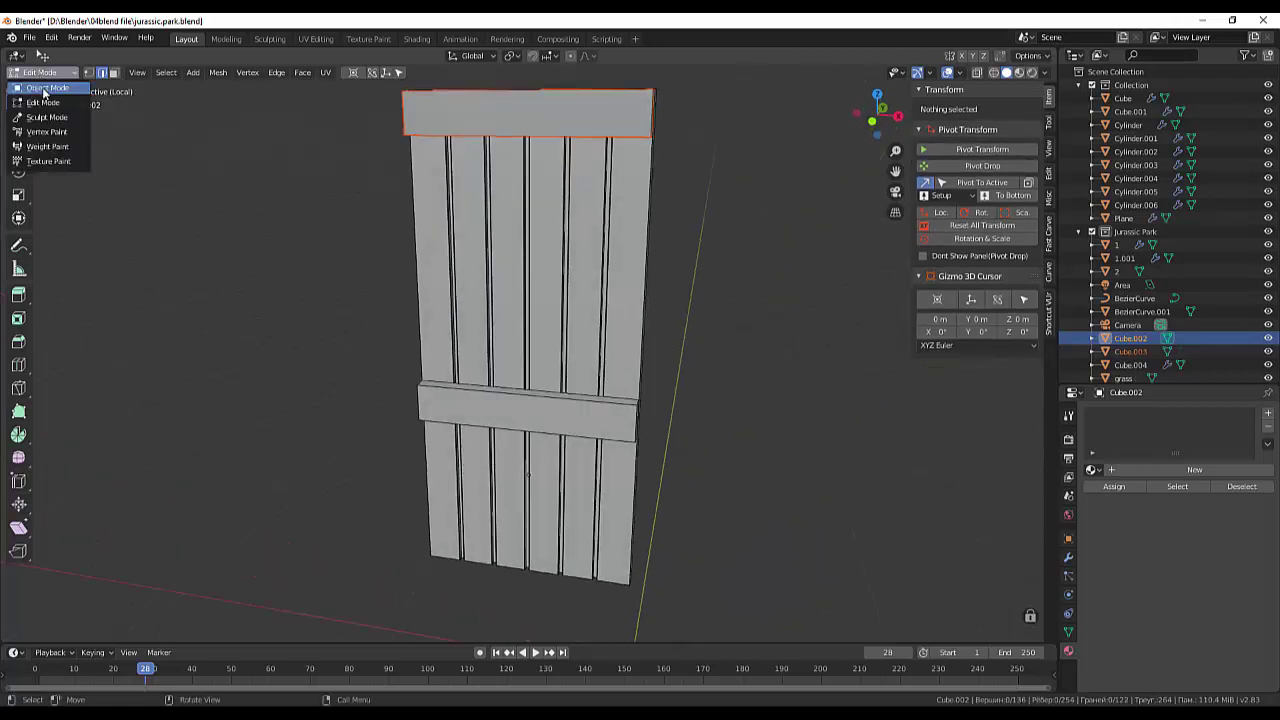
{"action": "left_click", "coordinate": [45, 88]}
{"action": "left_click", "coordinate": [537, 125]}
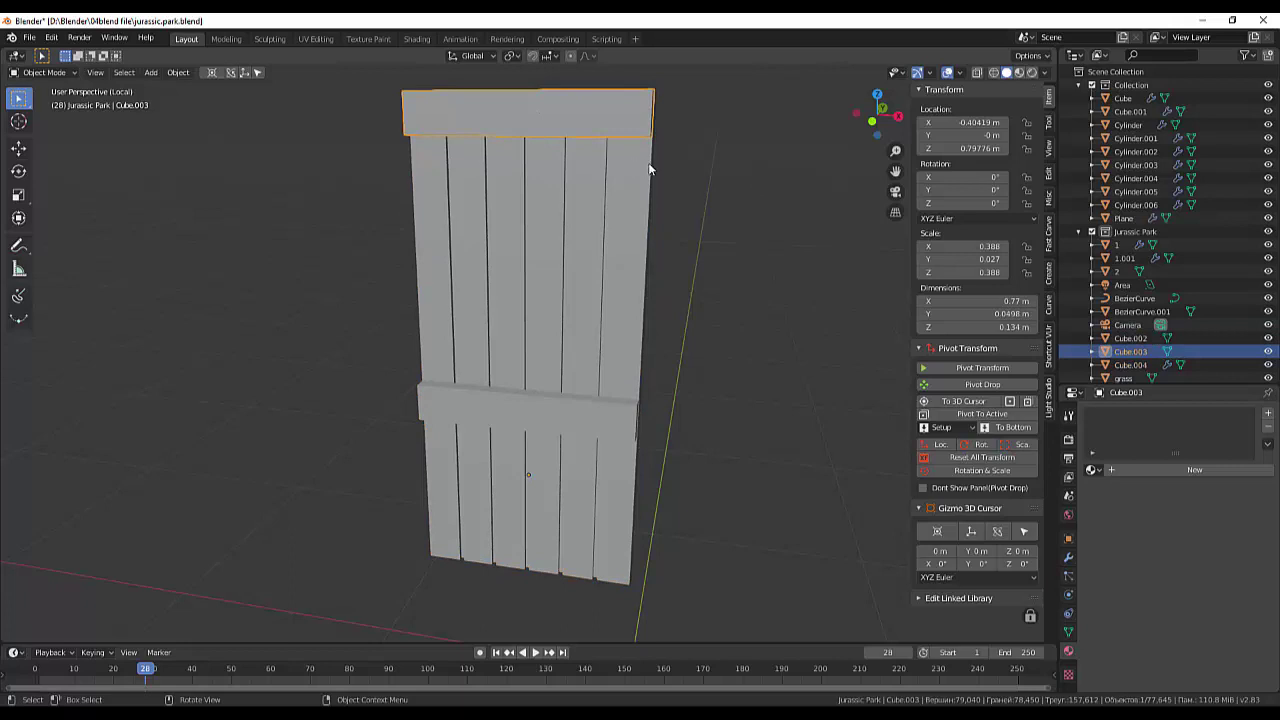
{"action": "mouse_move", "coordinate": [653, 169]}
{"action": "middle_mouse_down"}
{"action": "mouse_move", "coordinate": [694, 166]}
{"action": "mouse_move", "coordinate": [655, 172]}
{"action": "middle_mouse_up"}
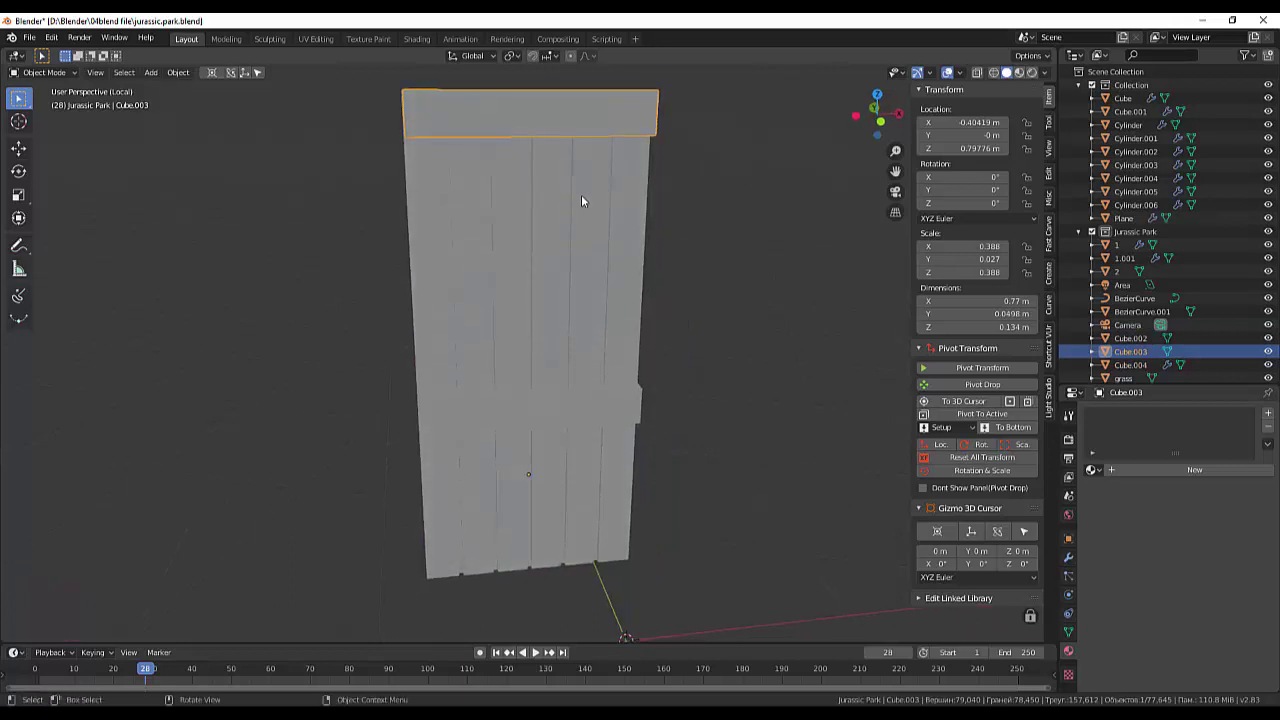
Step: Drop a duplicate of the top crossbar, Cube.005, low on the door and check the shading modes
{"action": "key", "text": "shift+d"}
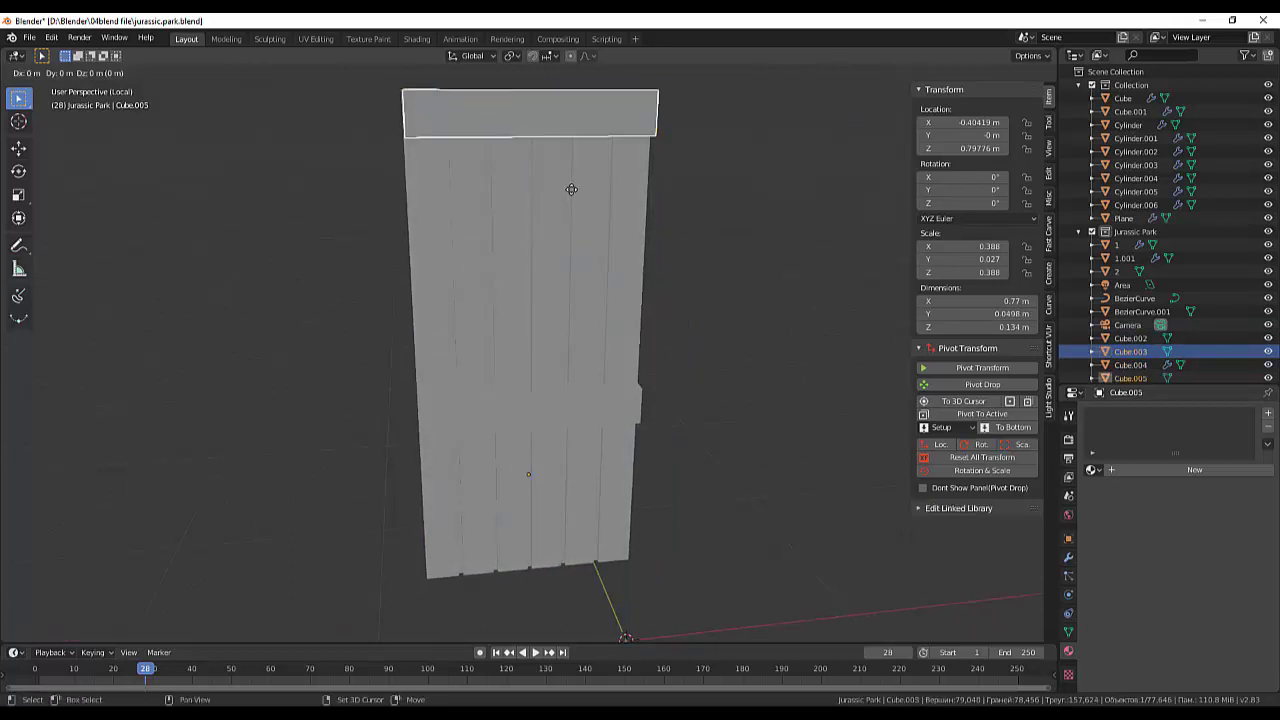
{"action": "left_click", "coordinate": [577, 524]}
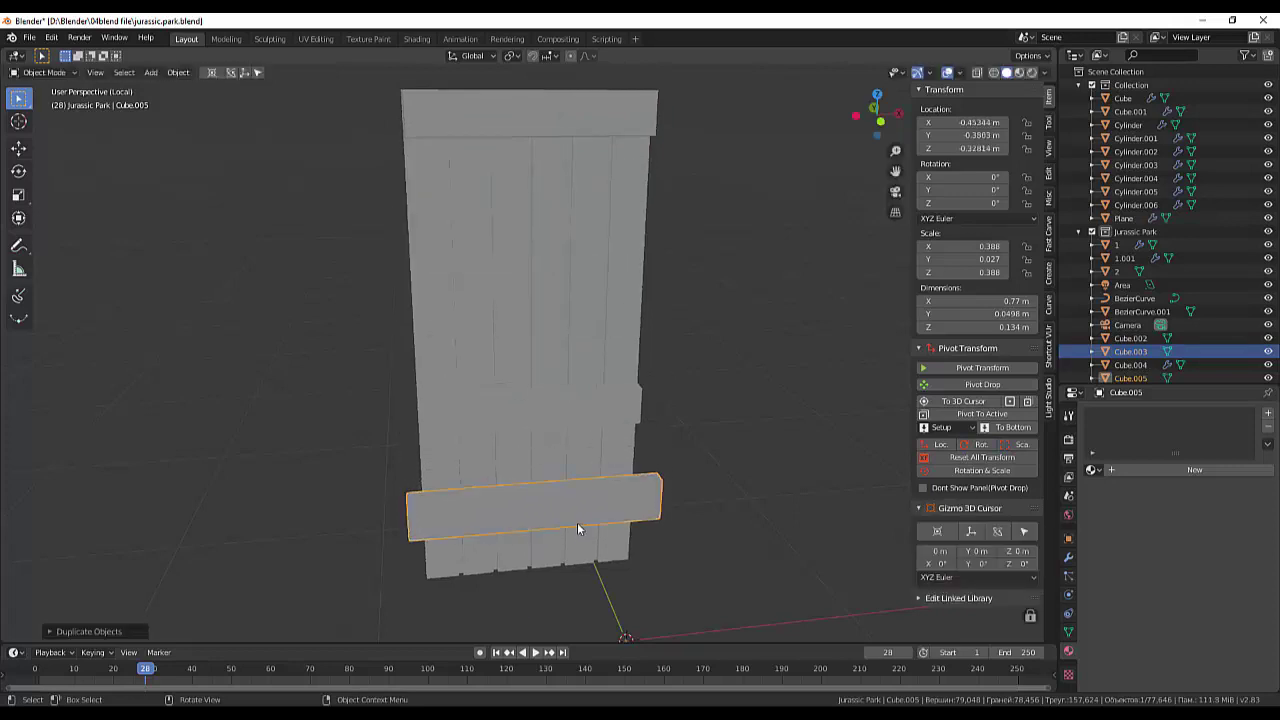
{"action": "left_click", "coordinate": [1019, 73]}
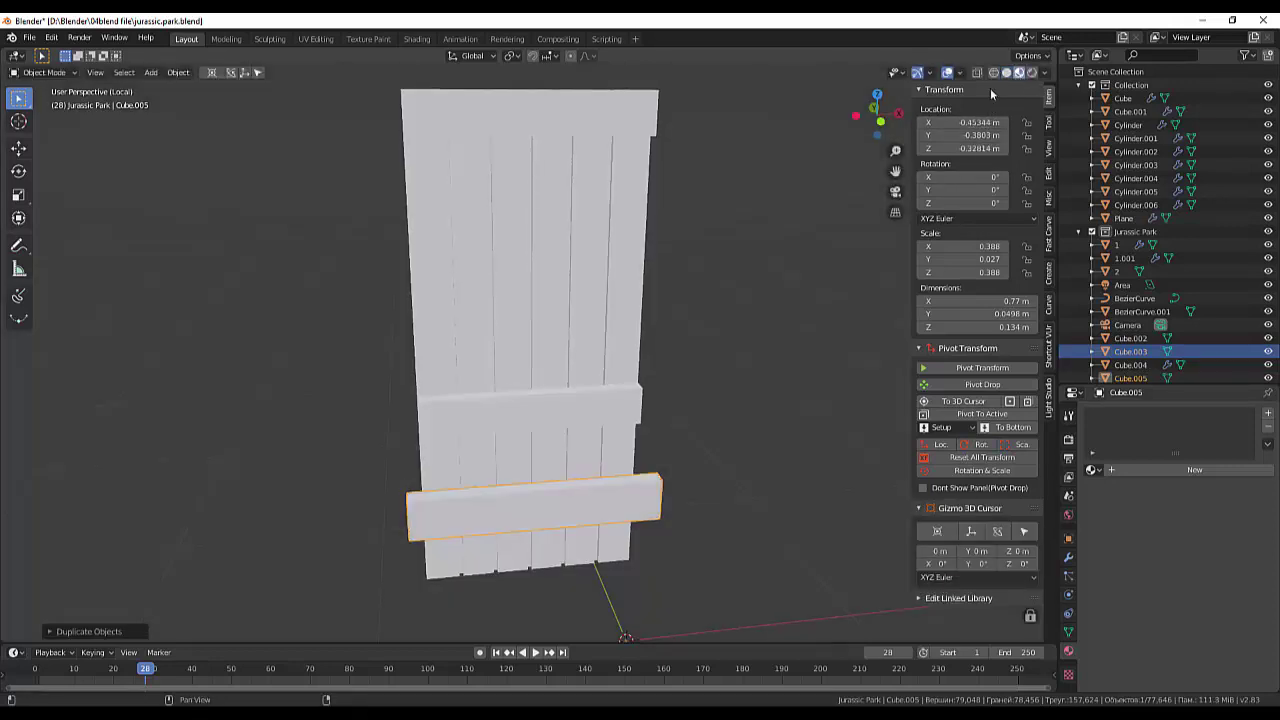
{"action": "left_click", "coordinate": [1006, 73]}
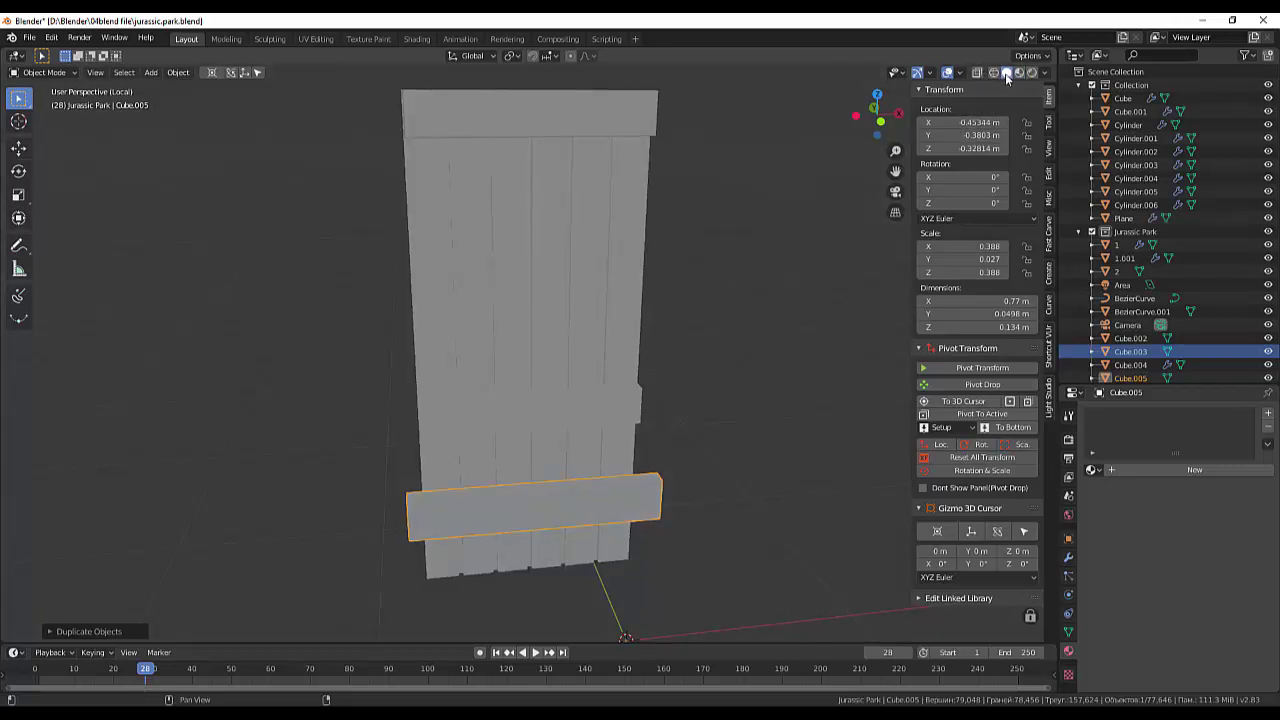
{"action": "left_click", "coordinate": [1045, 73]}
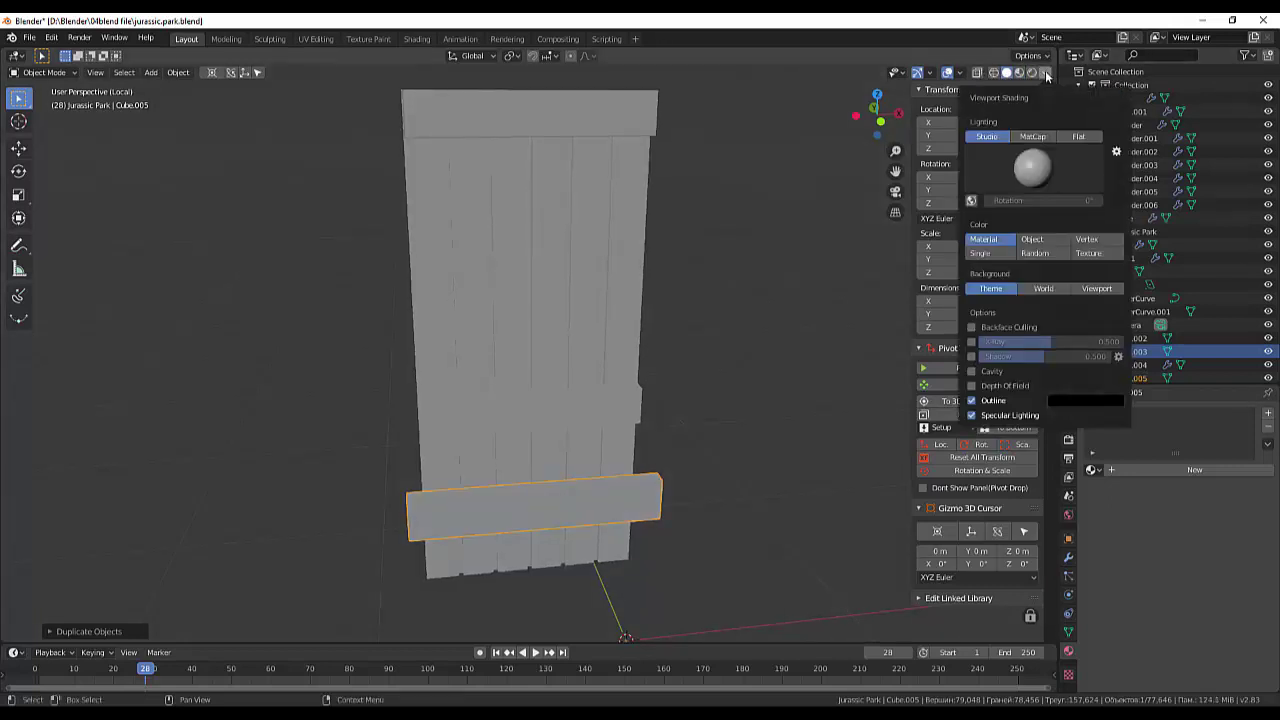
Step: Try the third studio light, then switch to the first and rotate it to reveal the grooves
{"action": "left_click", "coordinate": [1031, 168]}
{"action": "left_click", "coordinate": [1003, 218]}
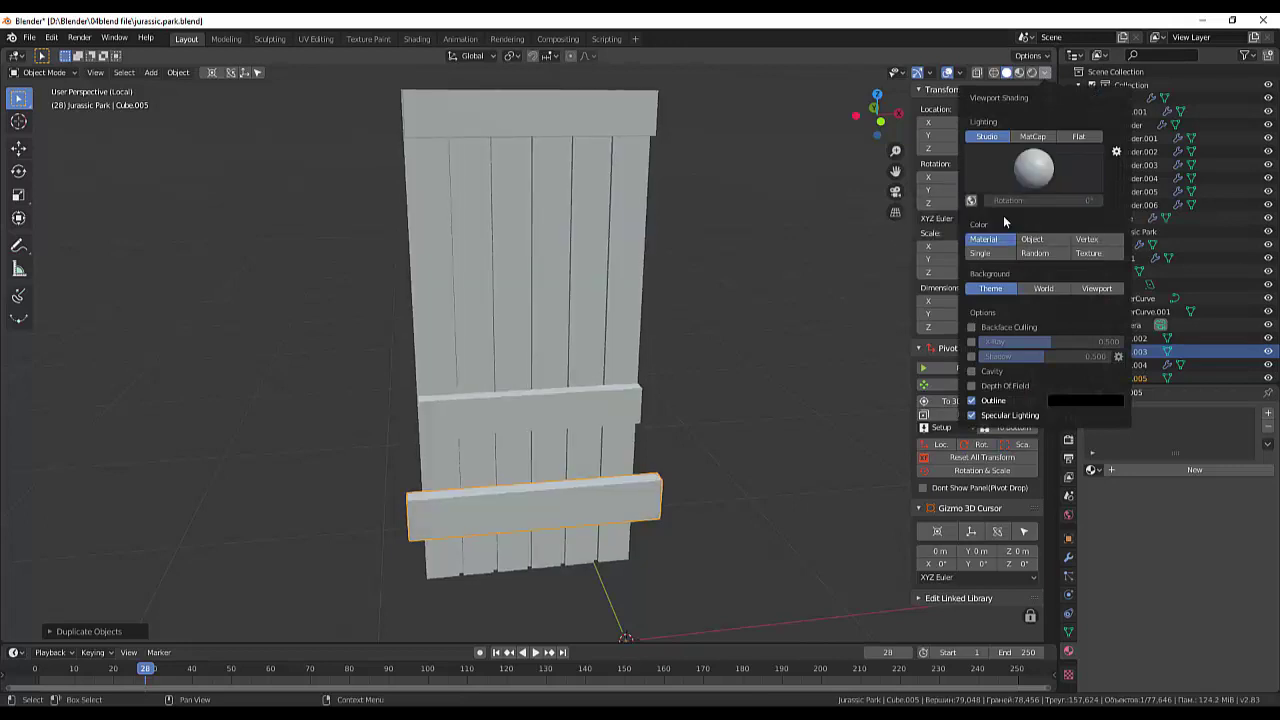
{"action": "left_click", "coordinate": [834, 288]}
{"action": "mouse_move", "coordinate": [806, 270]}
{"action": "middle_mouse_down"}
{"action": "mouse_move", "coordinate": [802, 297]}
{"action": "mouse_move", "coordinate": [815, 288]}
{"action": "middle_mouse_up"}
{"action": "middle_click_drag", "start_coordinate": [743, 342], "coordinate": [739, 331]}
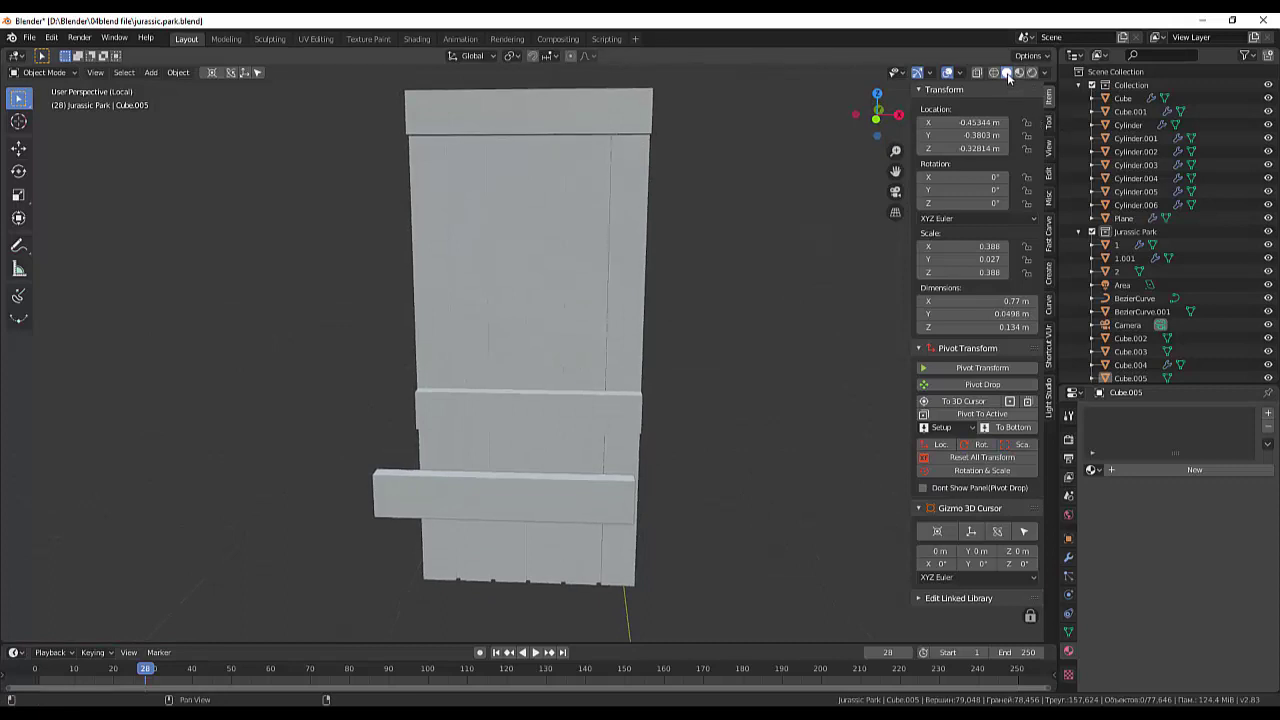
{"action": "left_click", "coordinate": [1045, 73]}
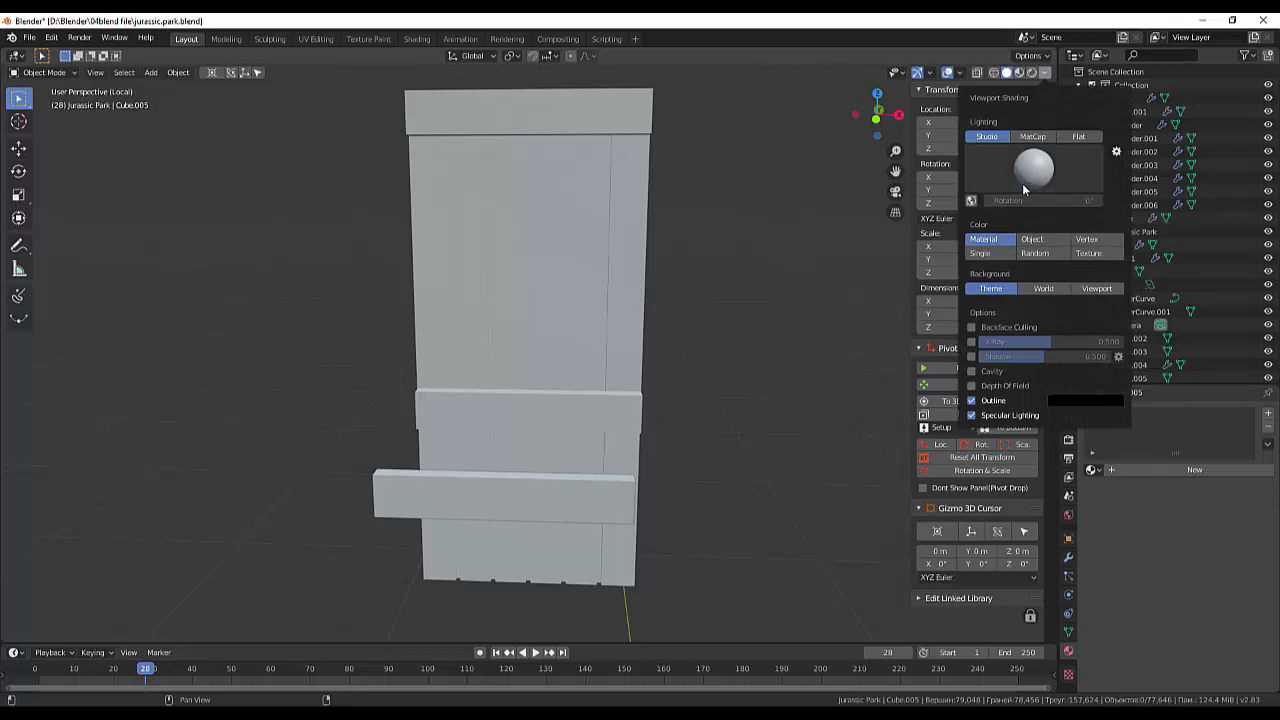
{"action": "left_click_drag", "start_coordinate": [1018, 201], "coordinate": [1045, 201]}
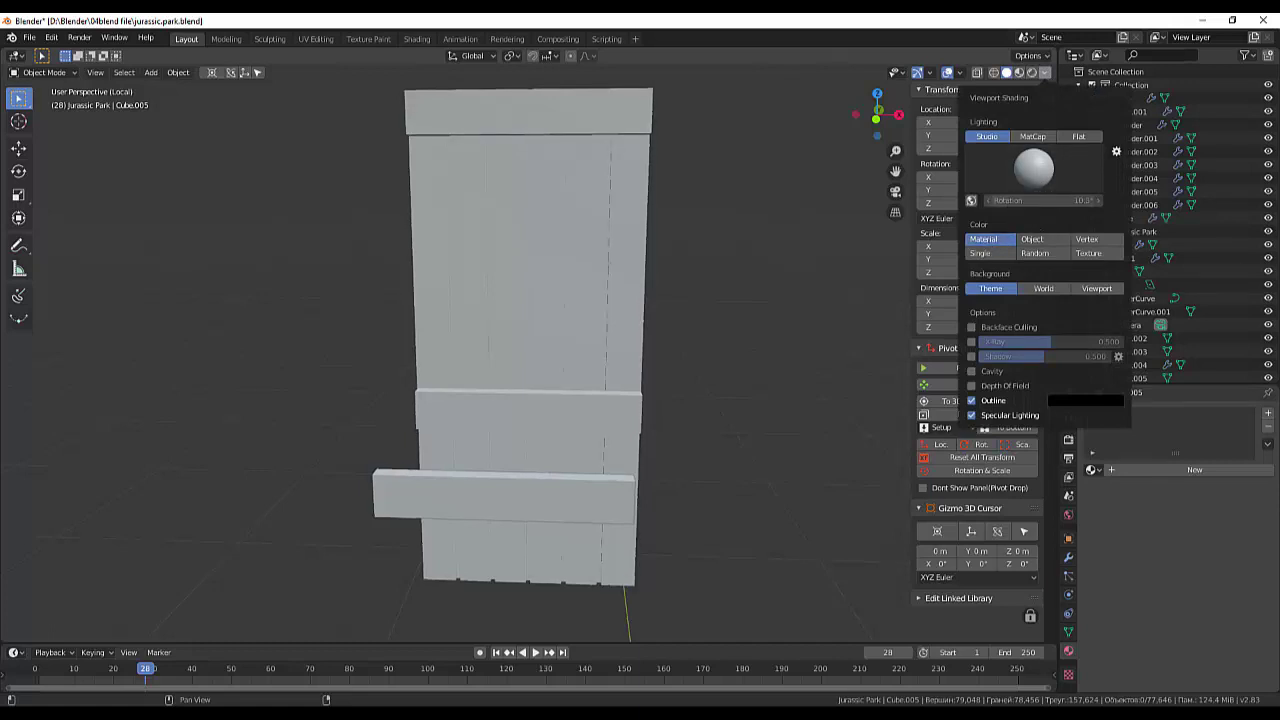
{"action": "left_click", "coordinate": [1030, 175]}
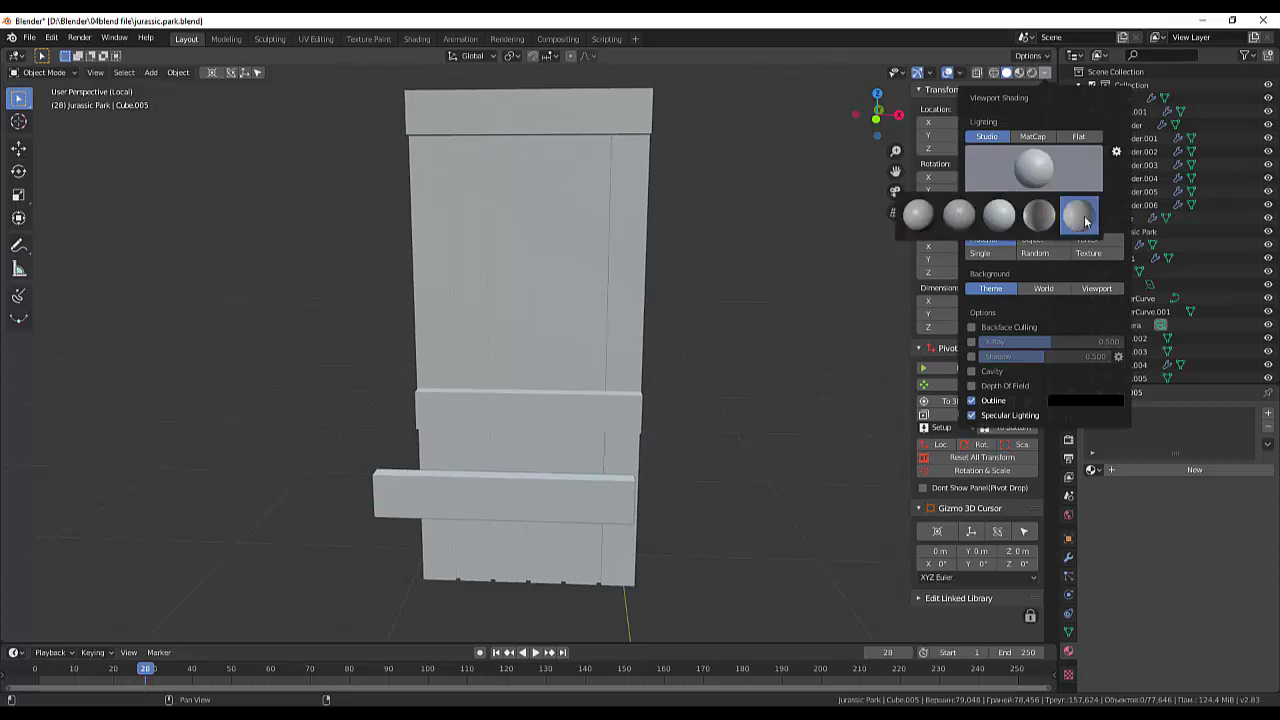
{"action": "left_click", "coordinate": [918, 218]}
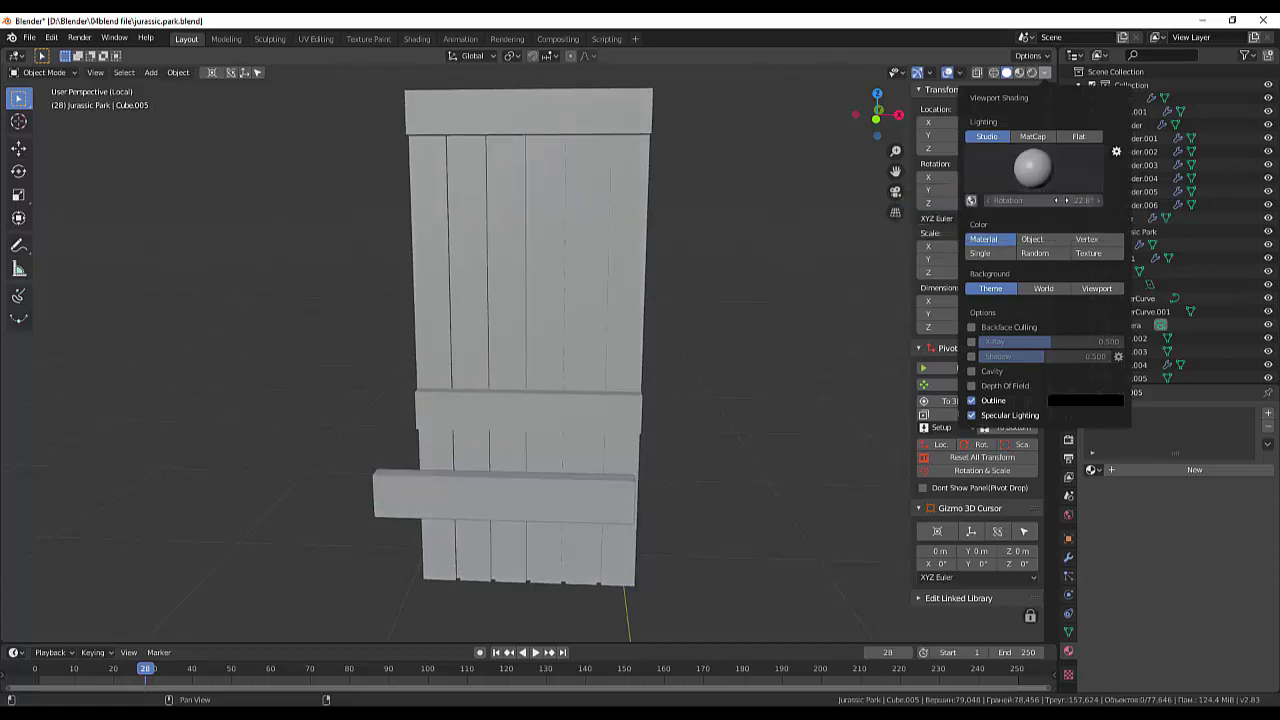
{"action": "mouse_move", "coordinate": [1070, 200]}
{"action": "left_mouse_down"}
{"action": "mouse_move", "coordinate": [1110, 200]}
{"action": "mouse_move", "coordinate": [1060, 200]}
{"action": "left_mouse_up"}
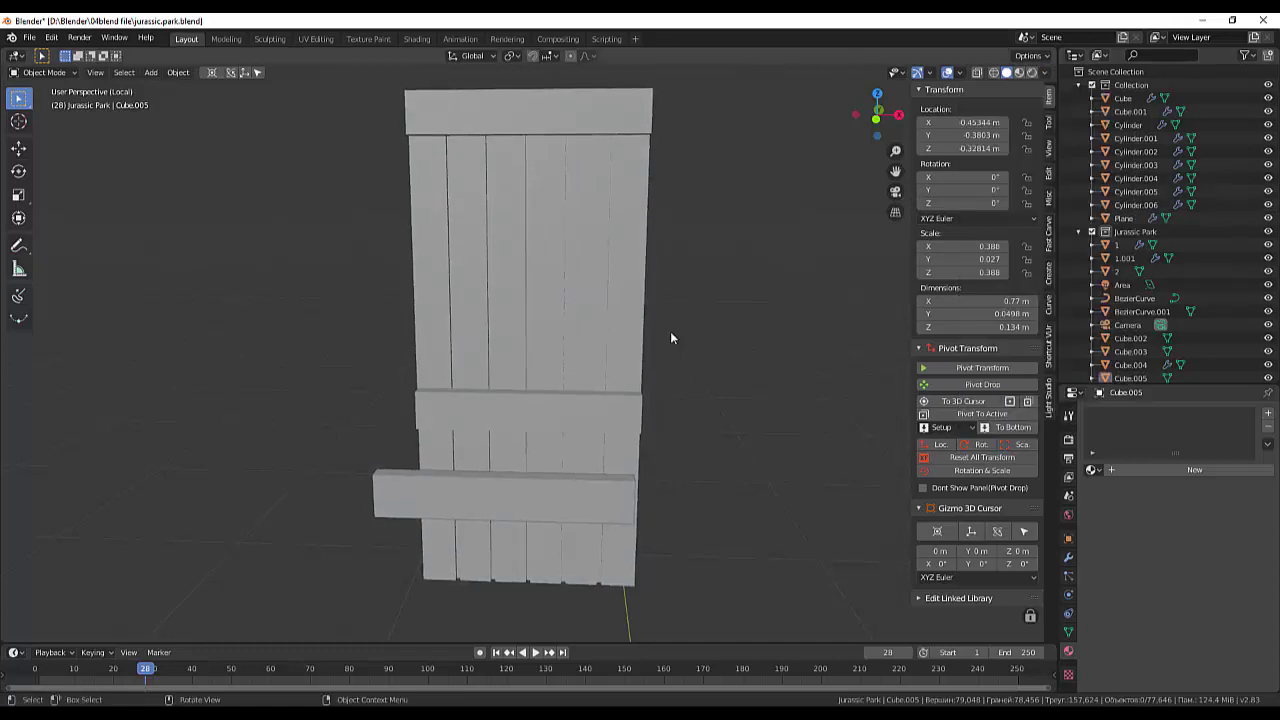
Step: Set the viewport colour to Random, showing the planks blue and the crossbars pink
{"action": "middle_click_drag", "start_coordinate": [670, 338], "coordinate": [536, 487]}
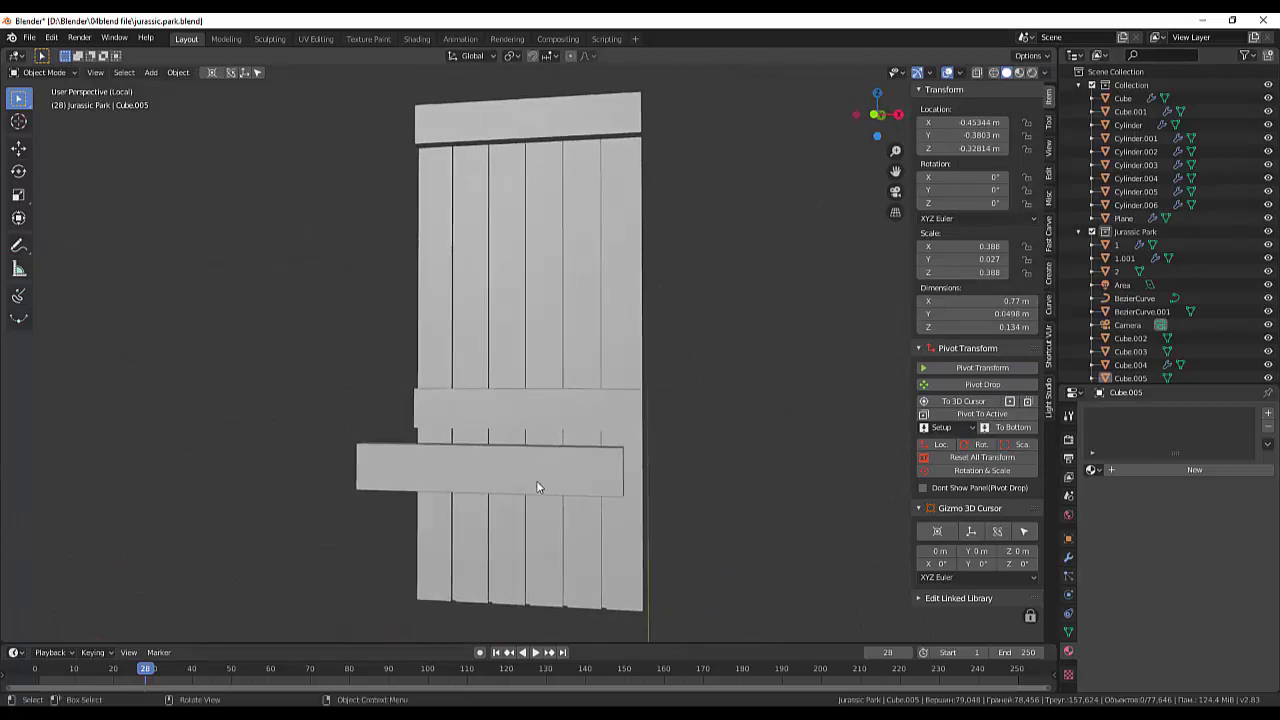
{"action": "scroll", "coordinate": [536, 487], "scroll_direction": "down", "scroll_amount": 2}
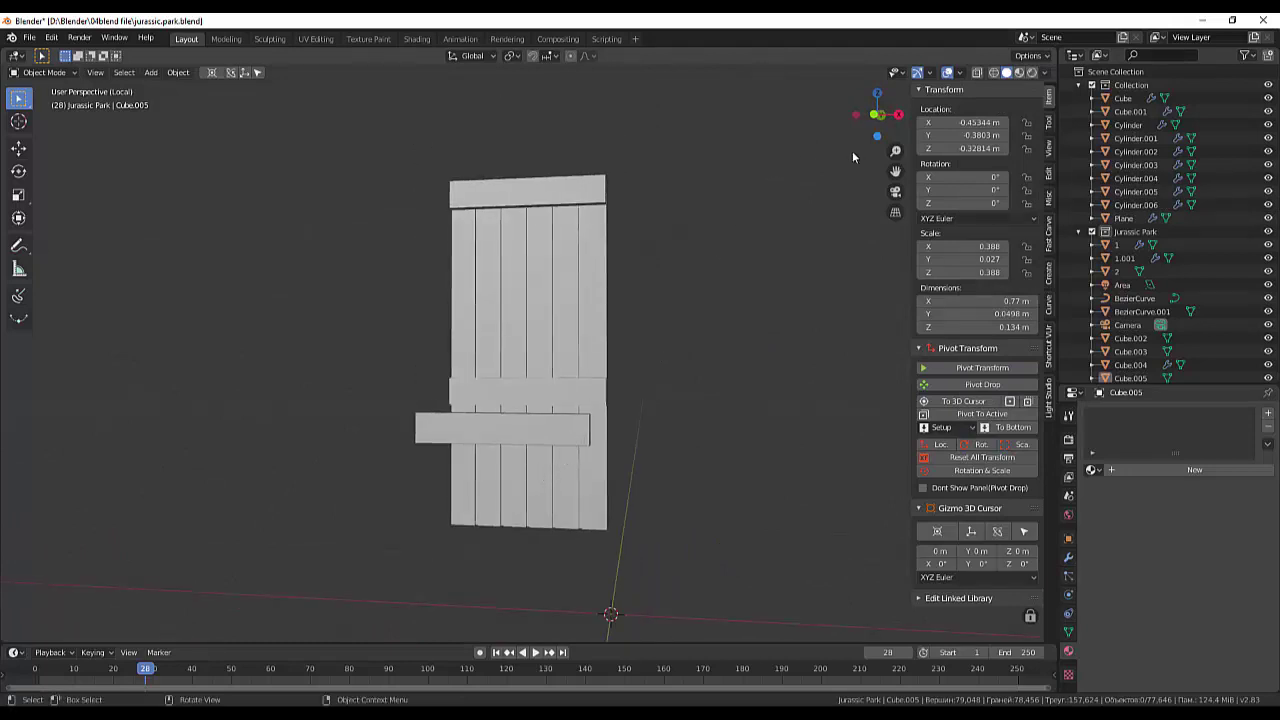
{"action": "scroll", "coordinate": [980, 250], "scroll_direction": "down", "scroll_amount": 3}
{"action": "scroll", "coordinate": [980, 250], "scroll_direction": "down", "scroll_amount": 3}
{"action": "scroll", "coordinate": [980, 250], "scroll_direction": "up", "scroll_amount": 6}
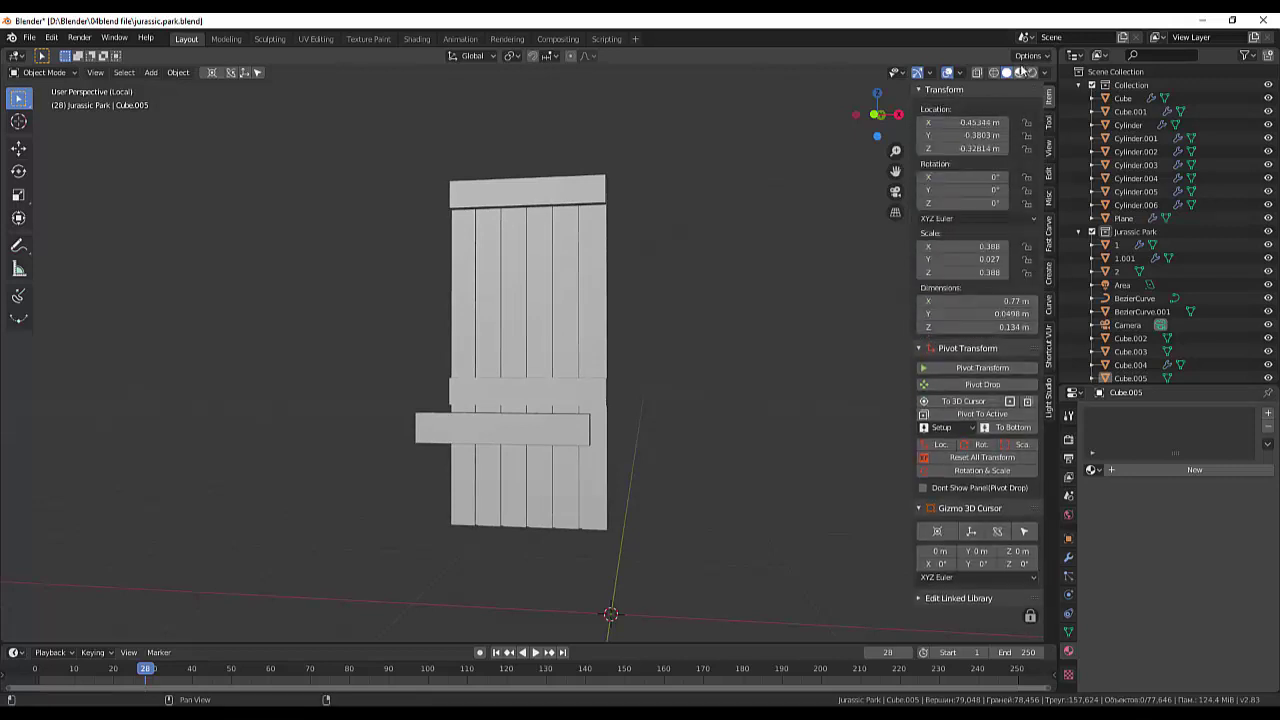
{"action": "left_click", "coordinate": [1046, 73]}
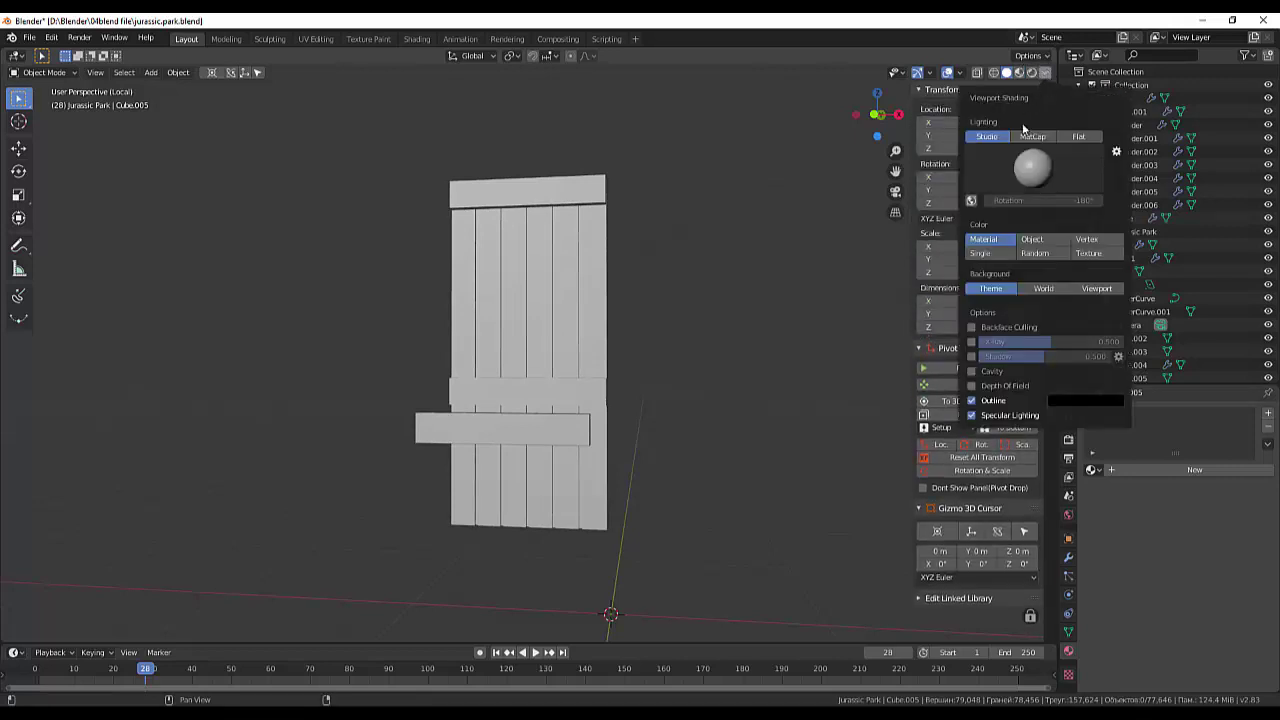
{"action": "left_click", "coordinate": [1036, 253]}
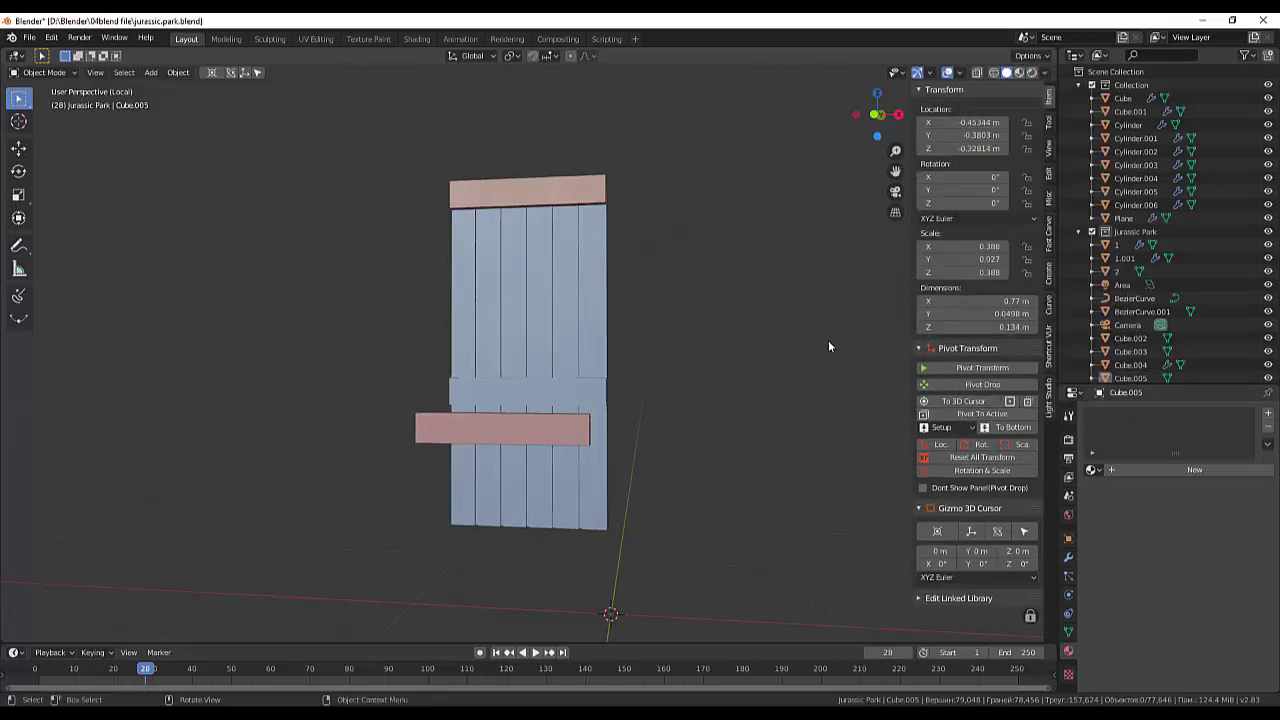
{"action": "mouse_move", "coordinate": [836, 350]}
{"action": "middle_mouse_down"}
{"action": "mouse_move", "coordinate": [866, 371]}
{"action": "mouse_move", "coordinate": [823, 335]}
{"action": "middle_mouse_up"}
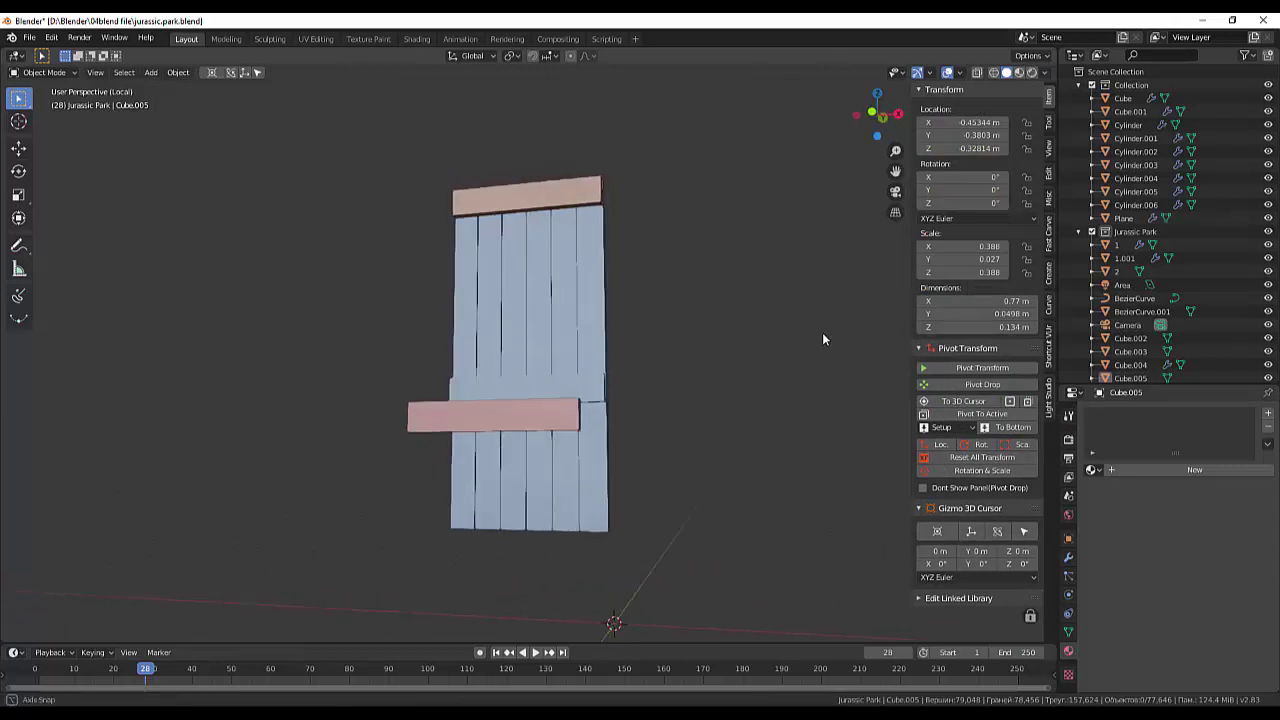
Step: In front view, move the lower crossbar, Cube.005, down until flush with the door's bottom edge
{"action": "left_click", "coordinate": [494, 425]}
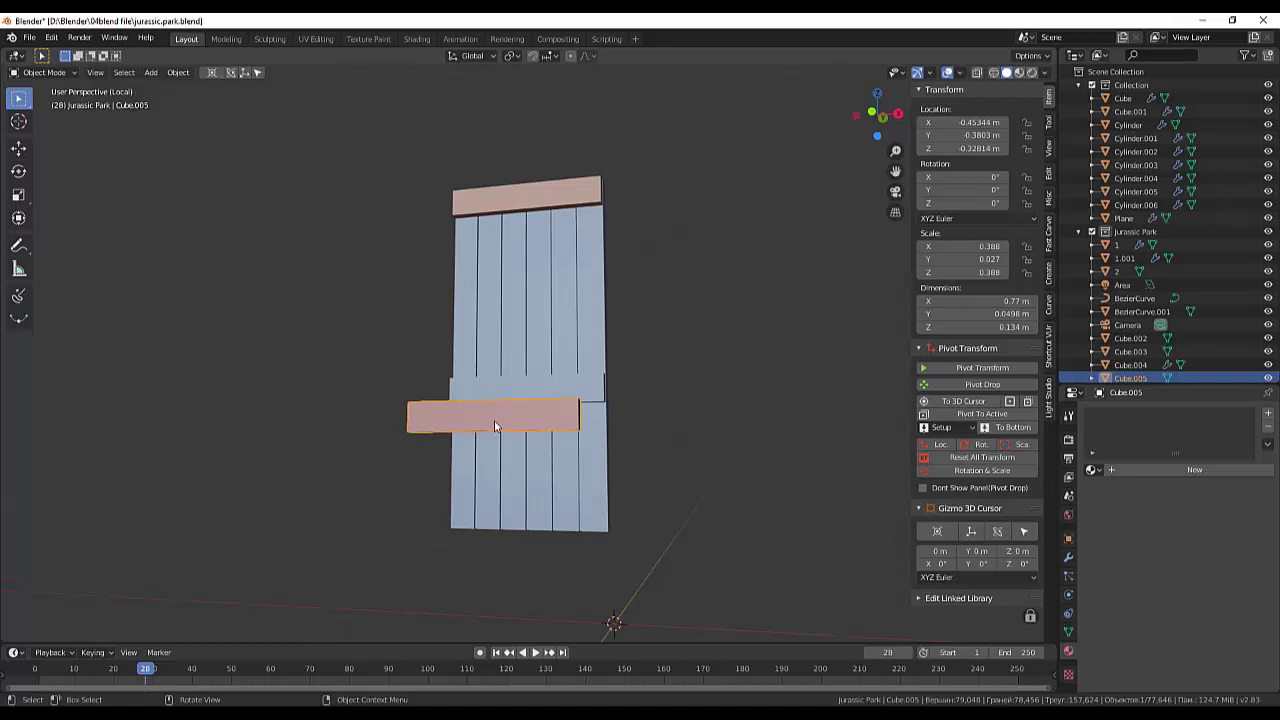
{"action": "key", "text": "KP_1"}
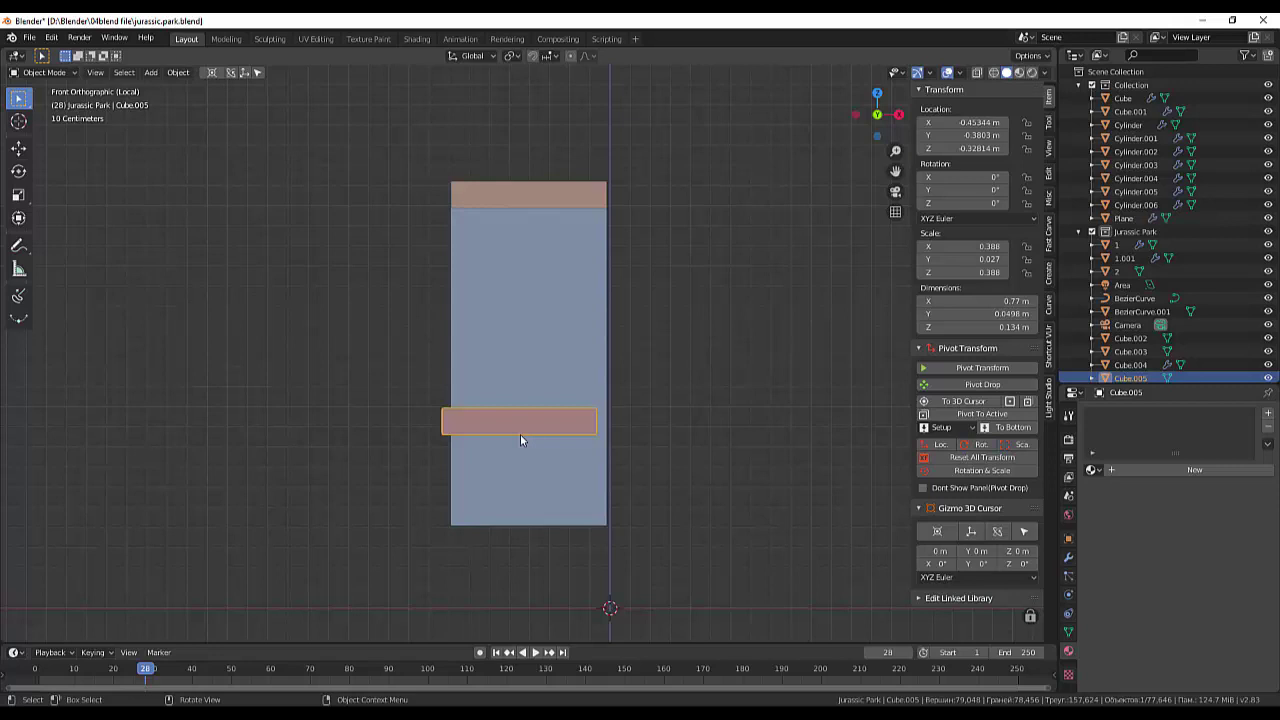
{"action": "key", "text": "g"}
{"action": "key", "text": "z"}
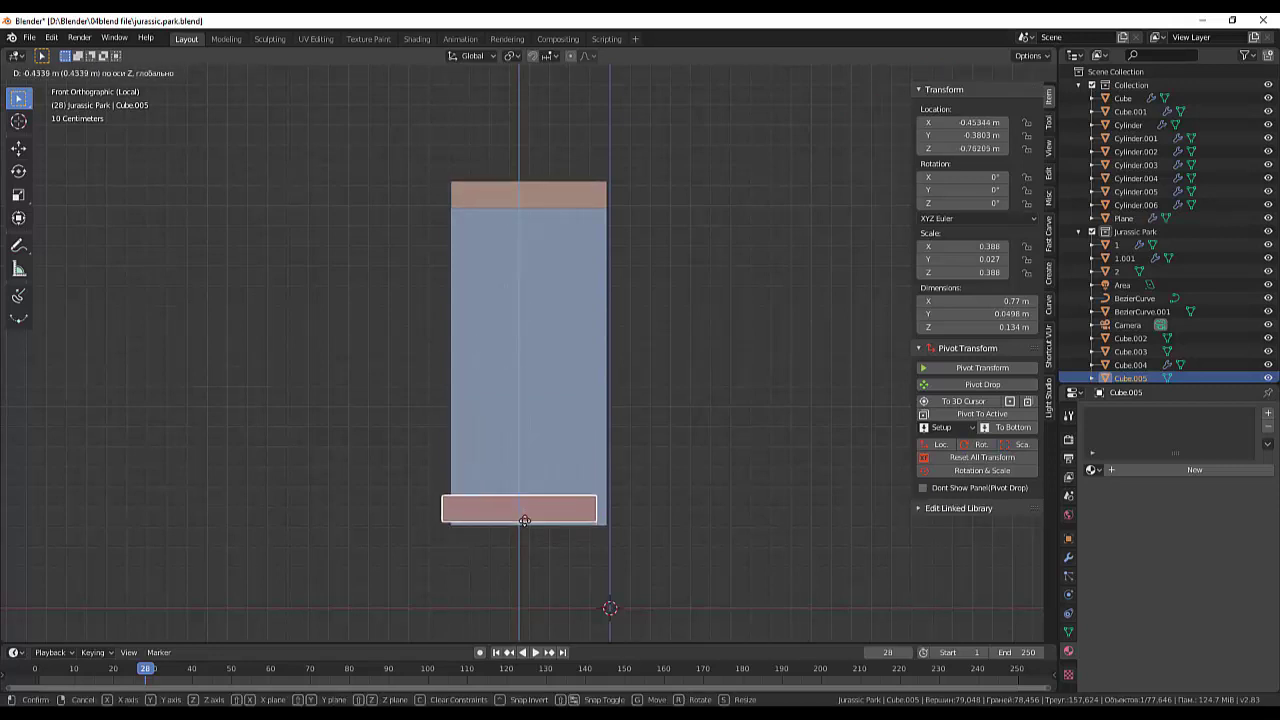
{"action": "left_click", "coordinate": [528, 514]}
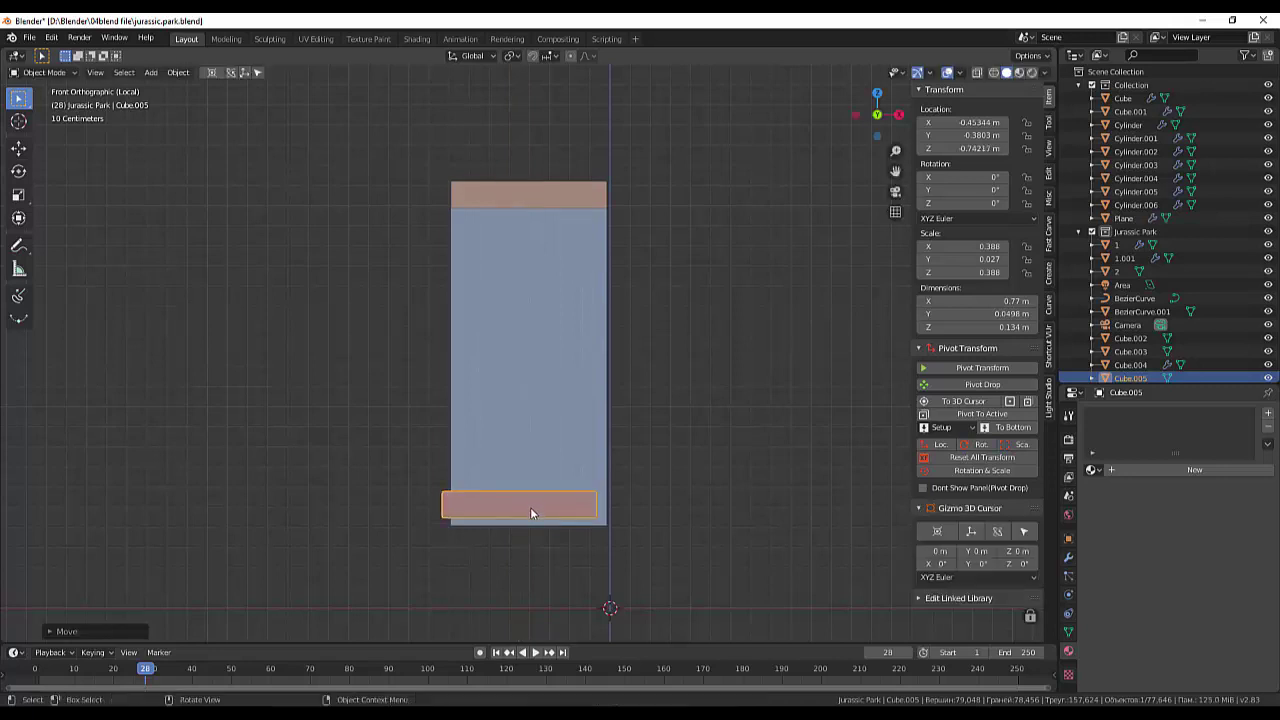
{"action": "key", "text": "g"}
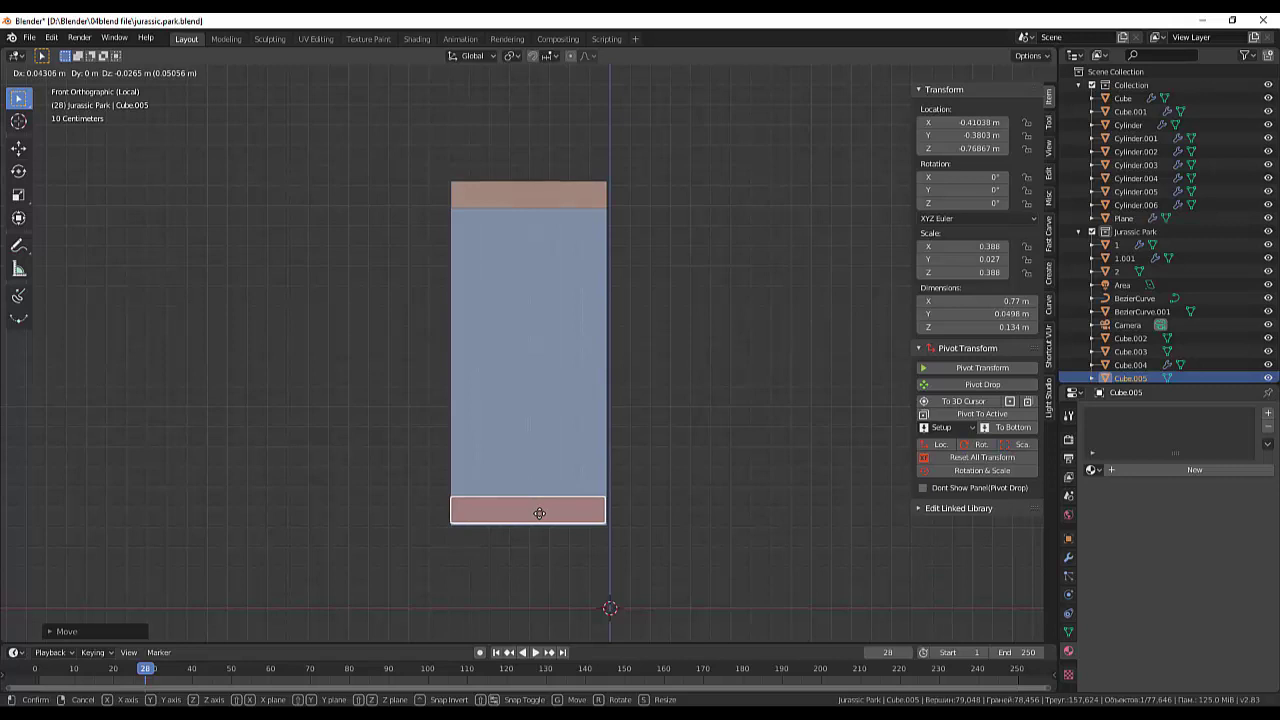
{"action": "left_click", "coordinate": [539, 513]}
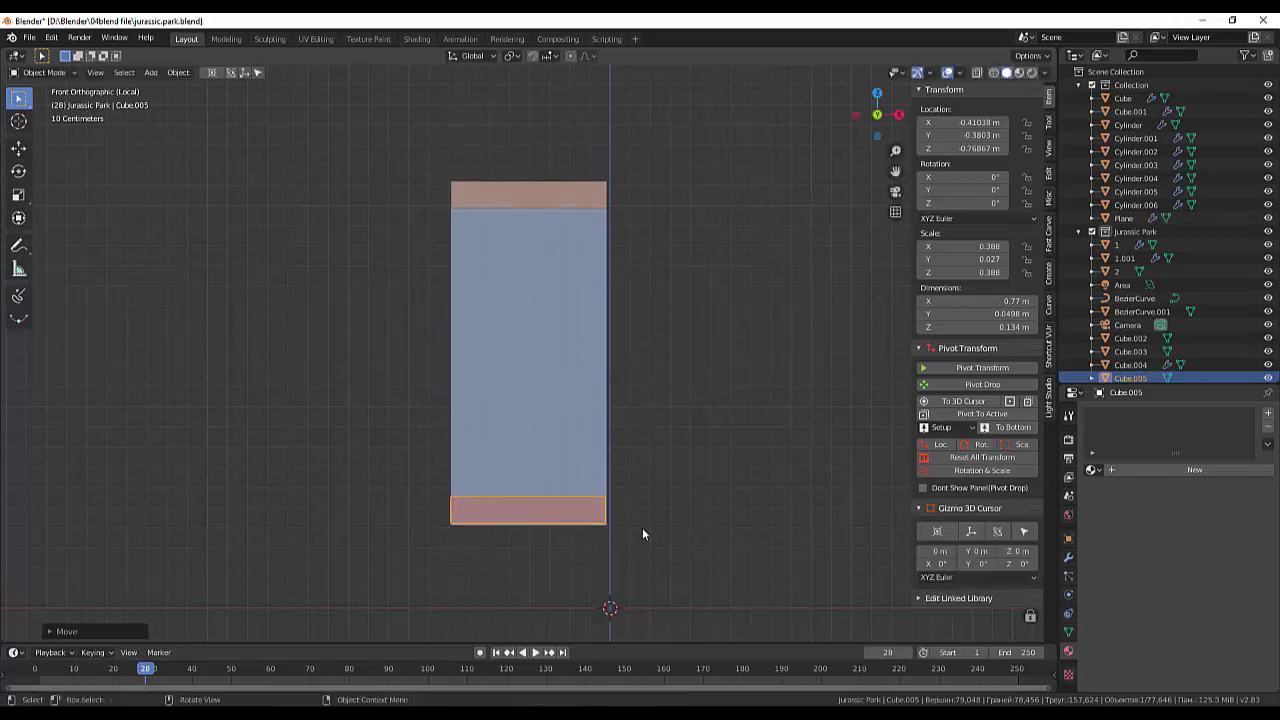
{"action": "scroll", "coordinate": [642, 534], "scroll_direction": "up", "scroll_amount": 2}
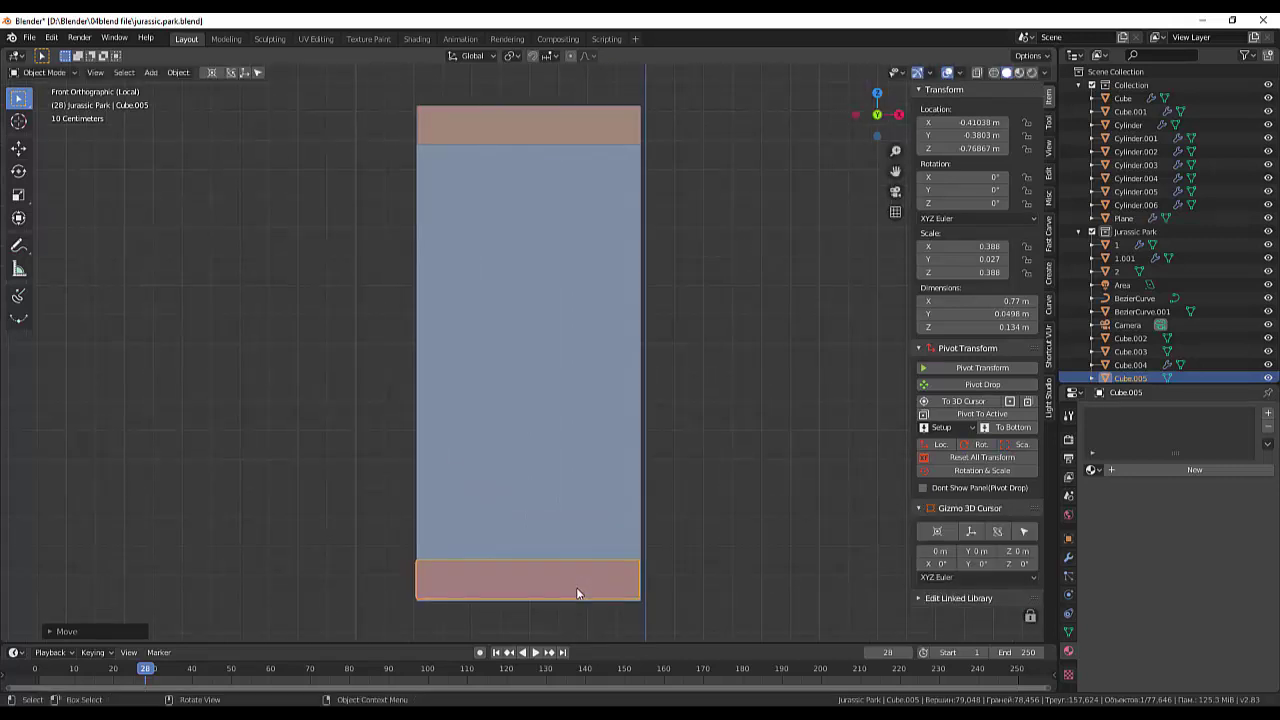
{"action": "key", "text": "g"}
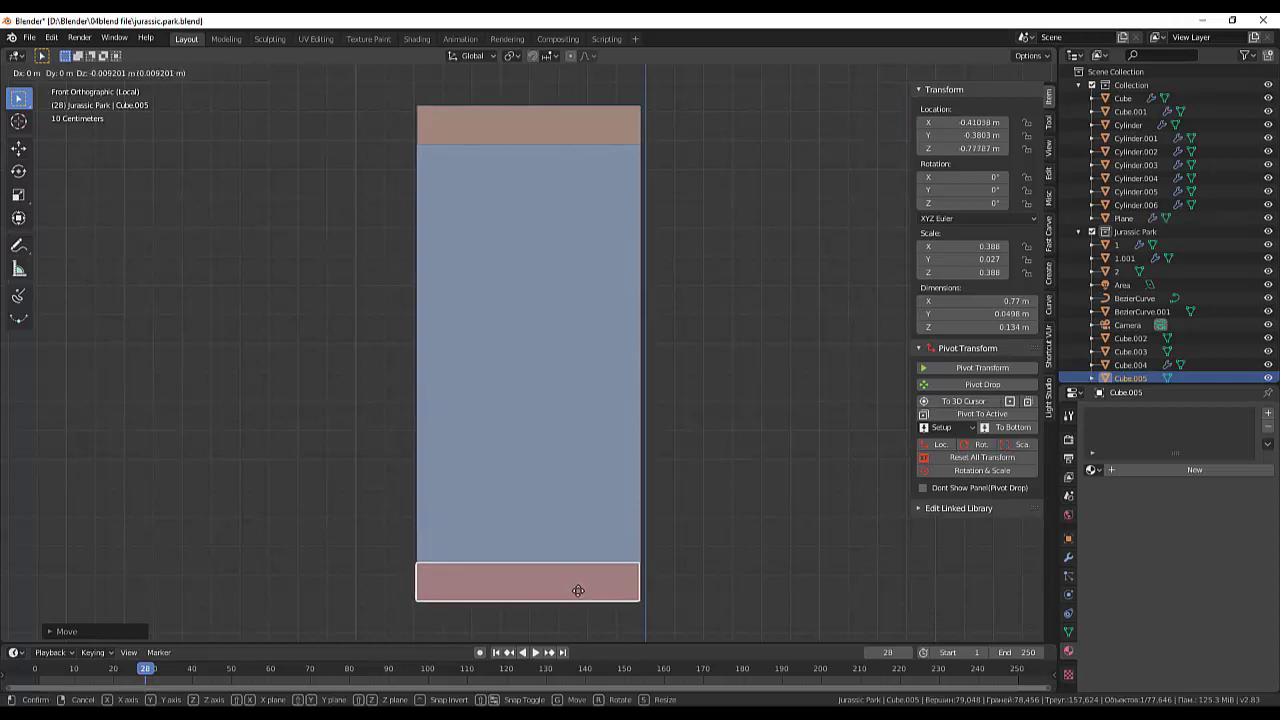
{"action": "left_click", "coordinate": [577, 590]}
Step: In Edit Mode, select the linked middle crossbar and separate it with P > Selection
{"action": "left_click", "coordinate": [550, 410]}
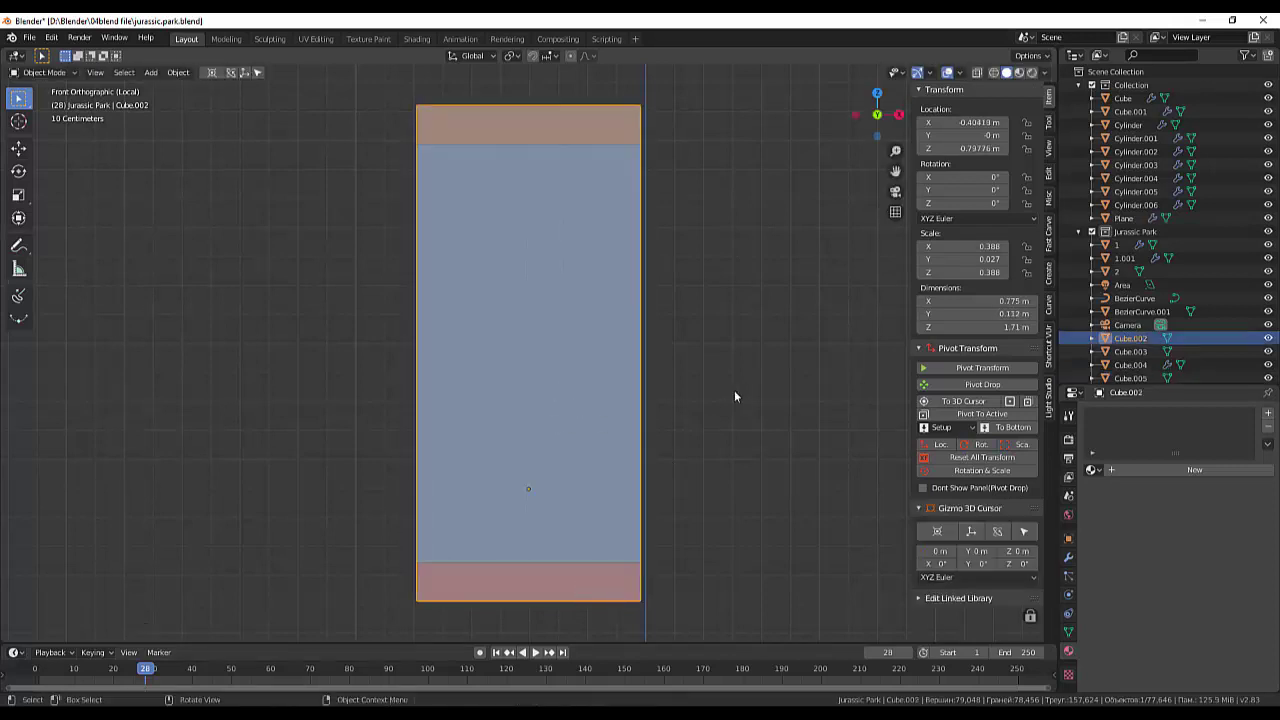
{"action": "mouse_move", "coordinate": [734, 390]}
{"action": "middle_mouse_down"}
{"action": "mouse_move", "coordinate": [687, 429]}
{"action": "mouse_move", "coordinate": [601, 458]}
{"action": "middle_mouse_up"}
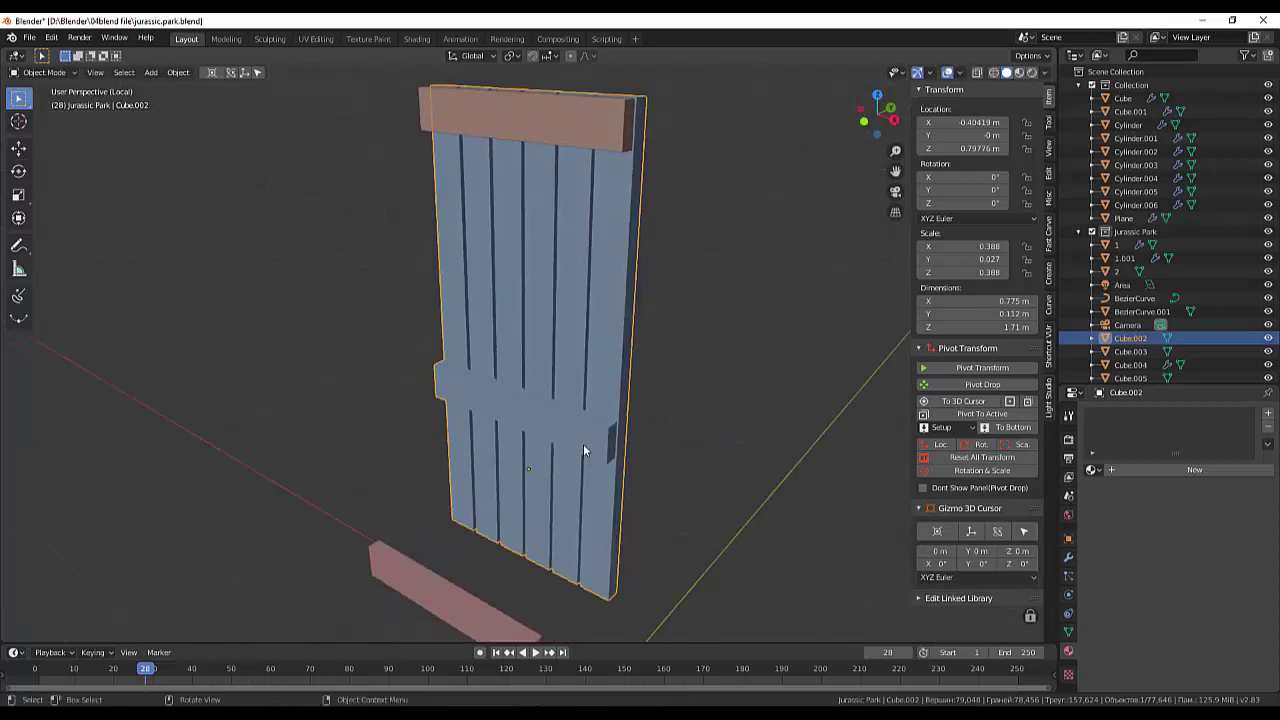
{"action": "left_click", "coordinate": [40, 72]}
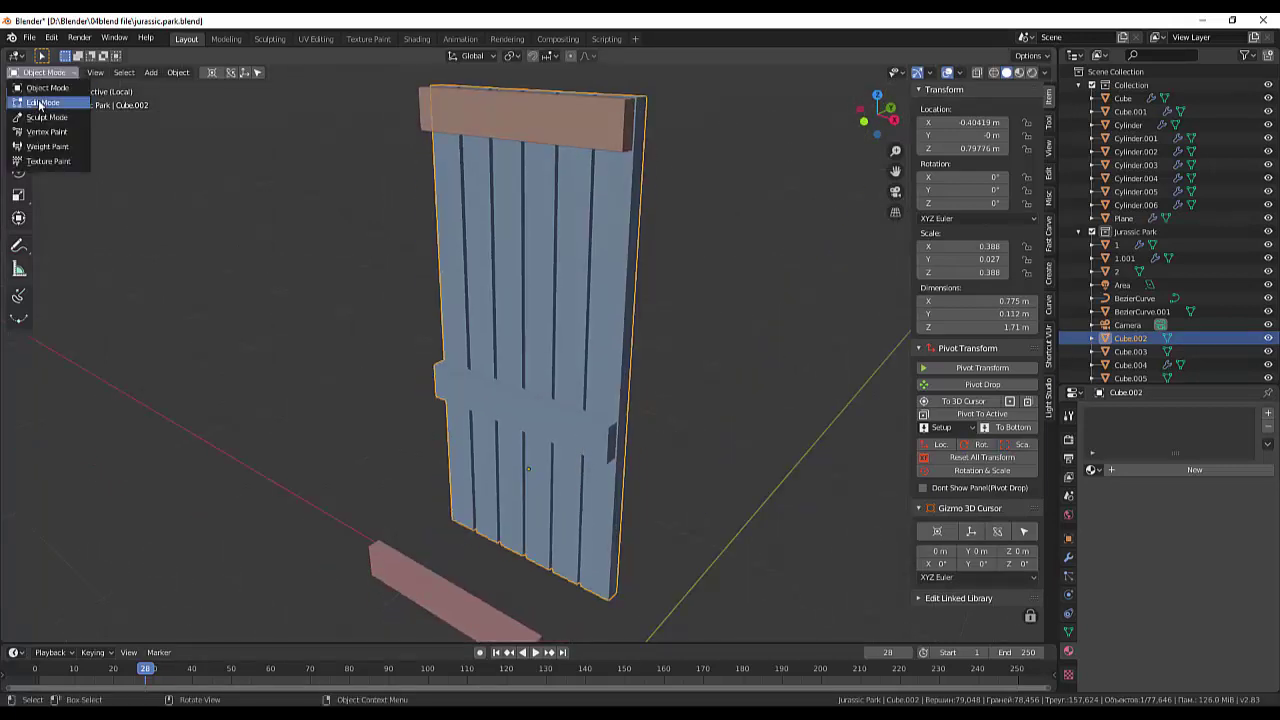
{"action": "left_click", "coordinate": [42, 99]}
{"action": "left_click", "coordinate": [499, 414]}
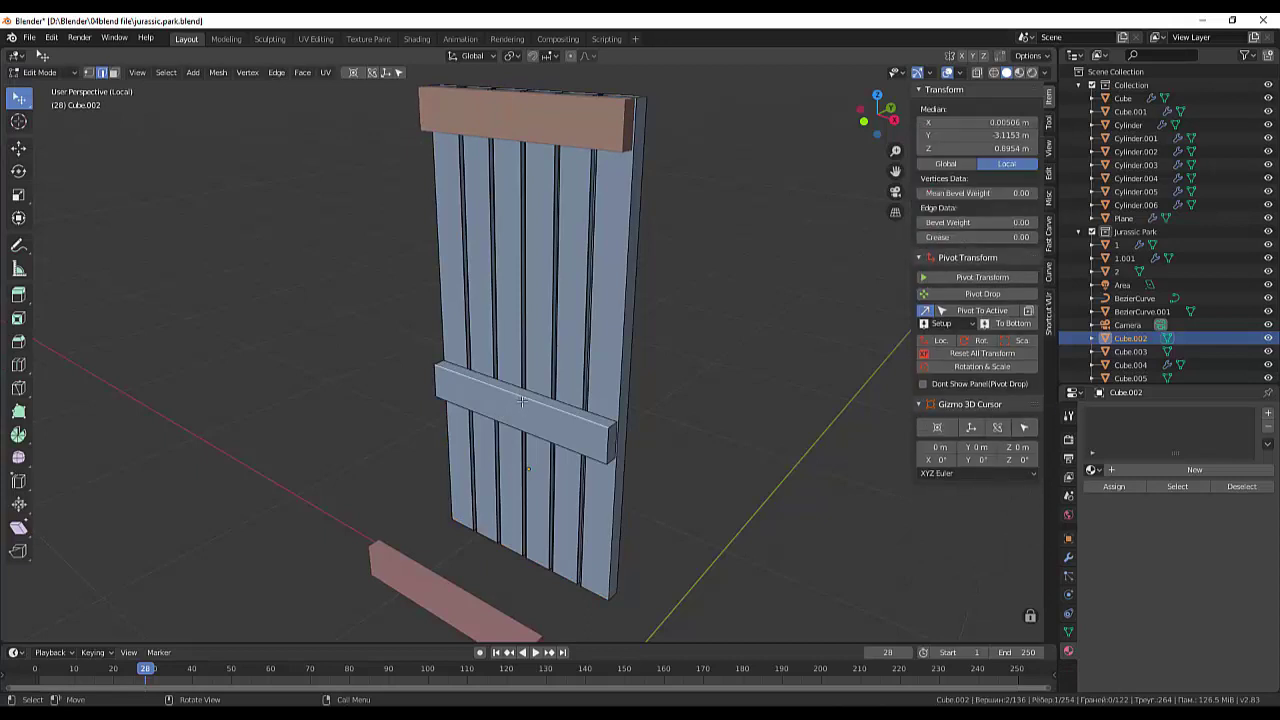
{"action": "key", "text": "ctrl+l"}
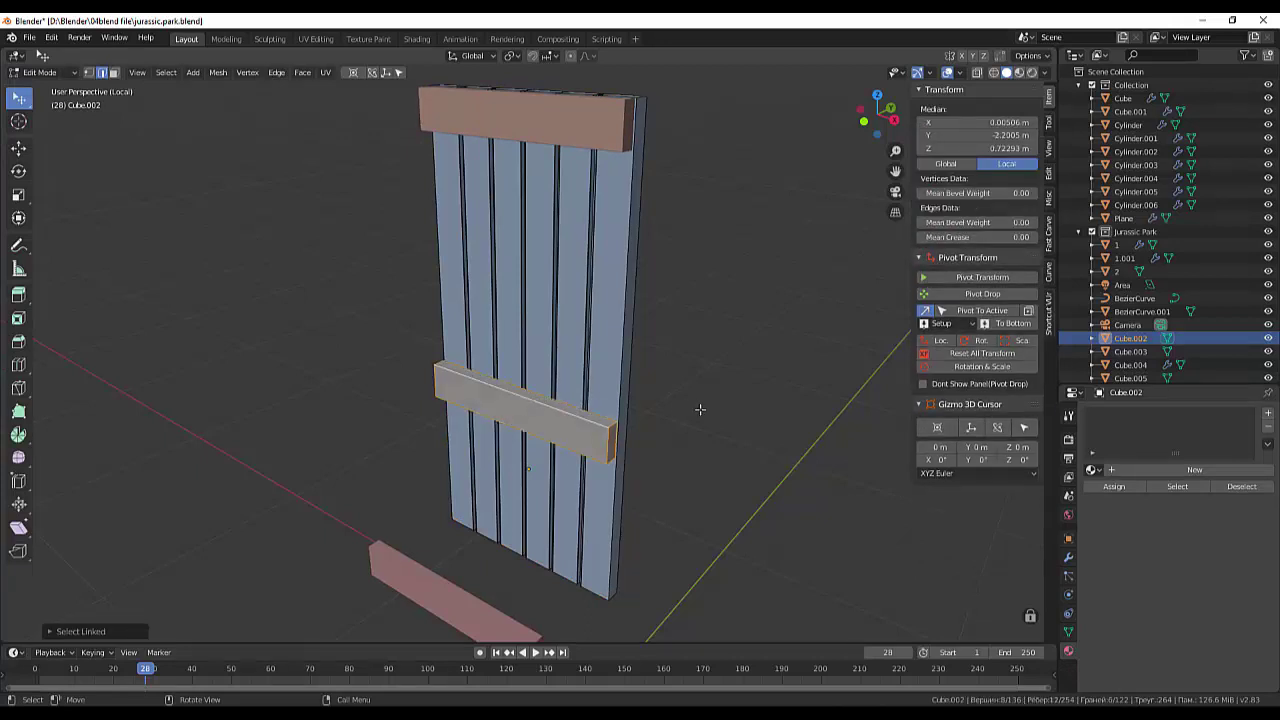
{"action": "key", "text": "p"}
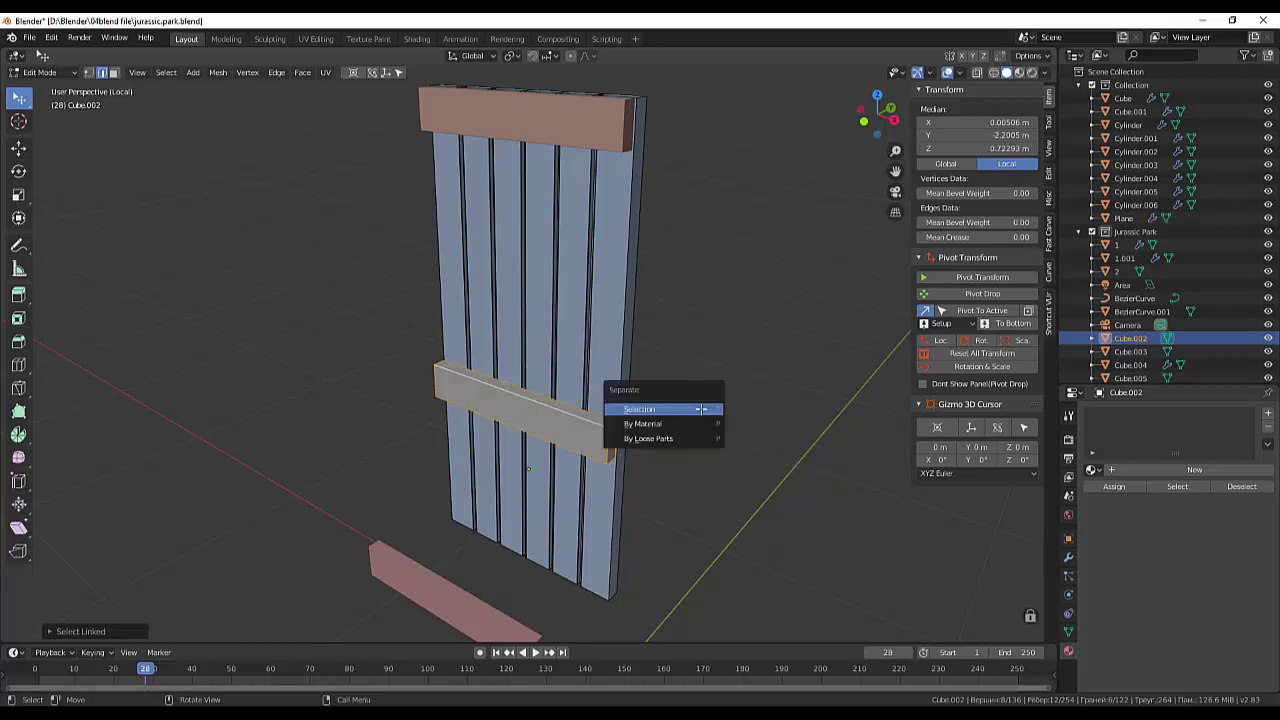
{"action": "left_click", "coordinate": [685, 410]}
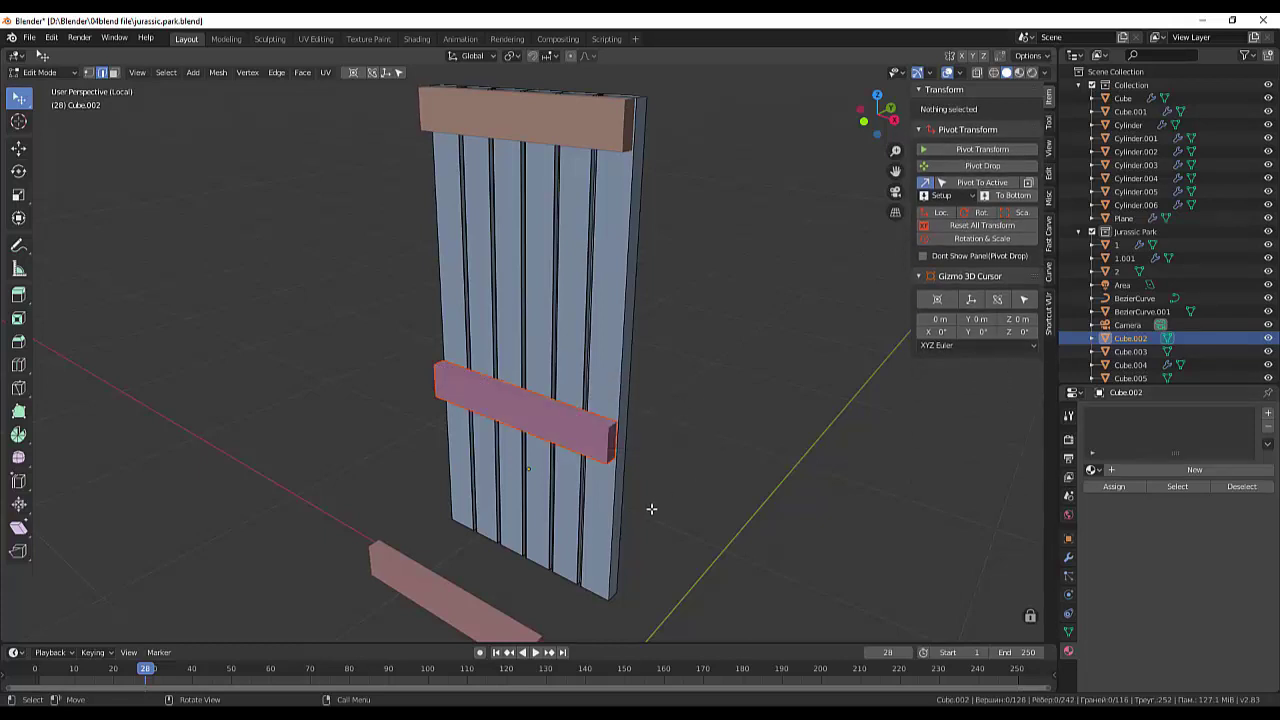
{"action": "scroll", "coordinate": [651, 509], "scroll_direction": "down", "scroll_amount": 3}
{"action": "left_click", "coordinate": [501, 507]}
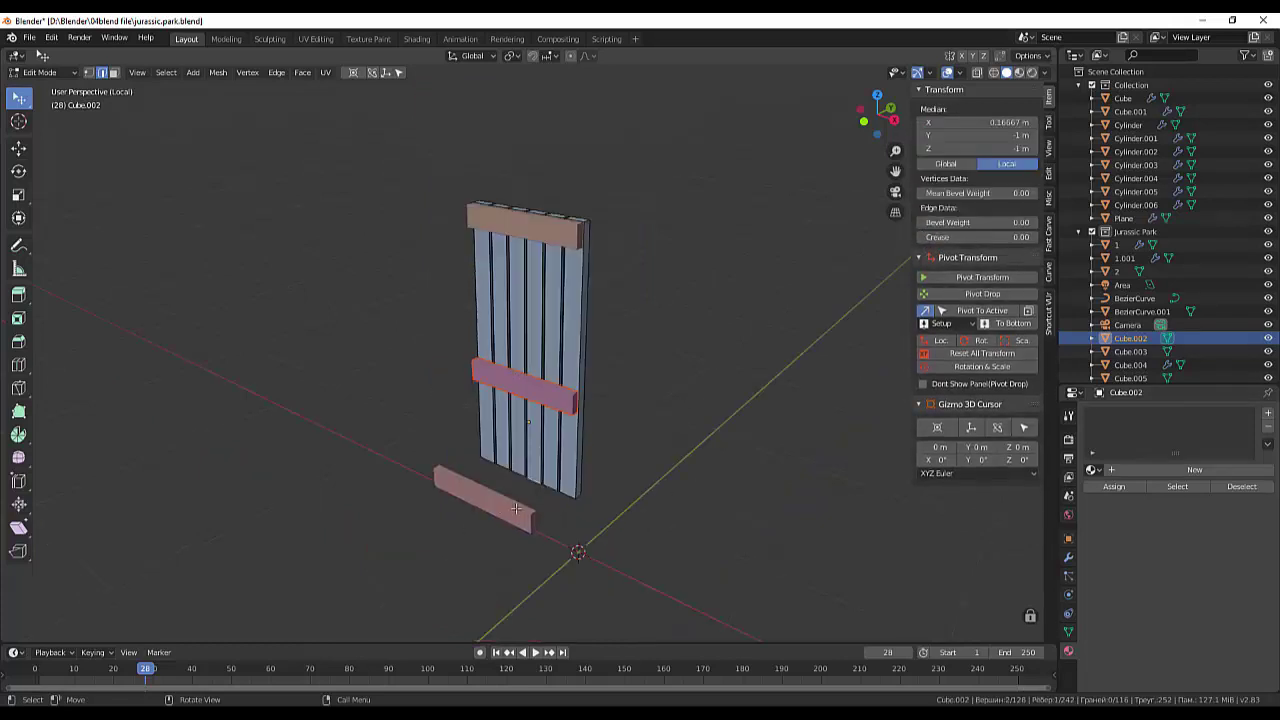
Step: In right view, move the loose bottom bar, Cube.005, back against the door's face at Y 0.005251 m
{"action": "left_click", "coordinate": [40, 73]}
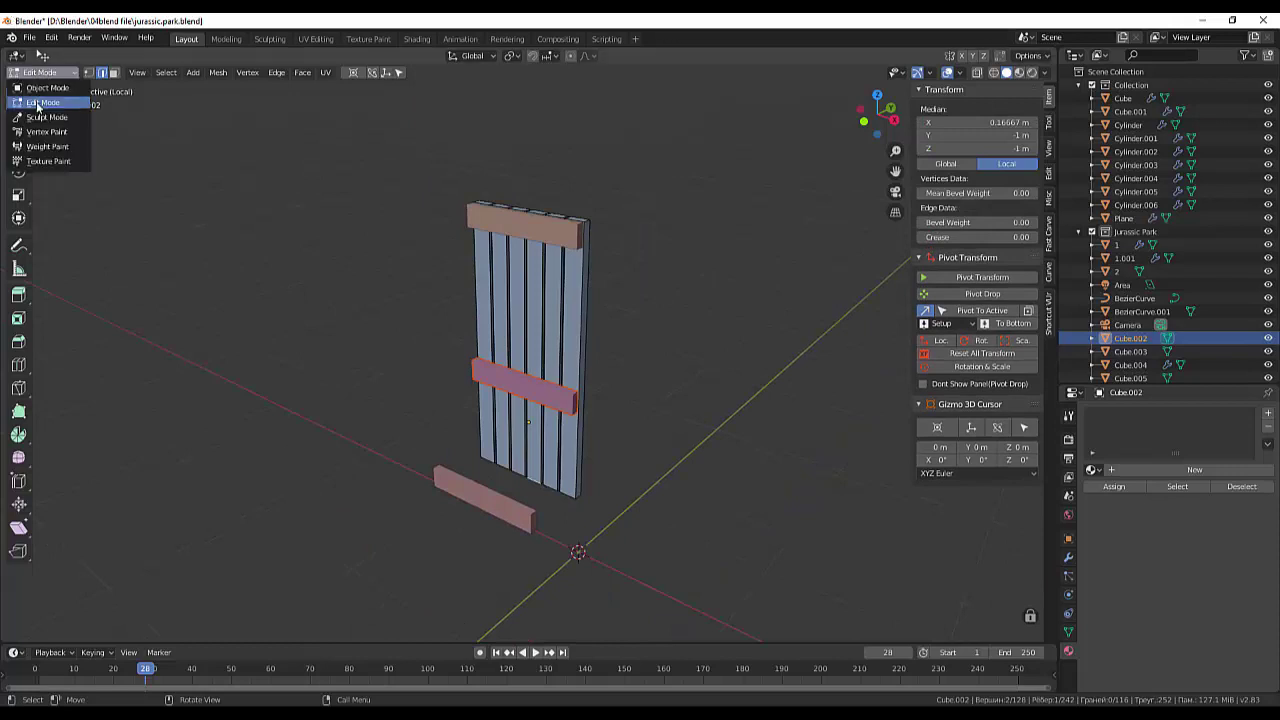
{"action": "left_click", "coordinate": [487, 493]}
{"action": "left_click", "coordinate": [51, 37]}
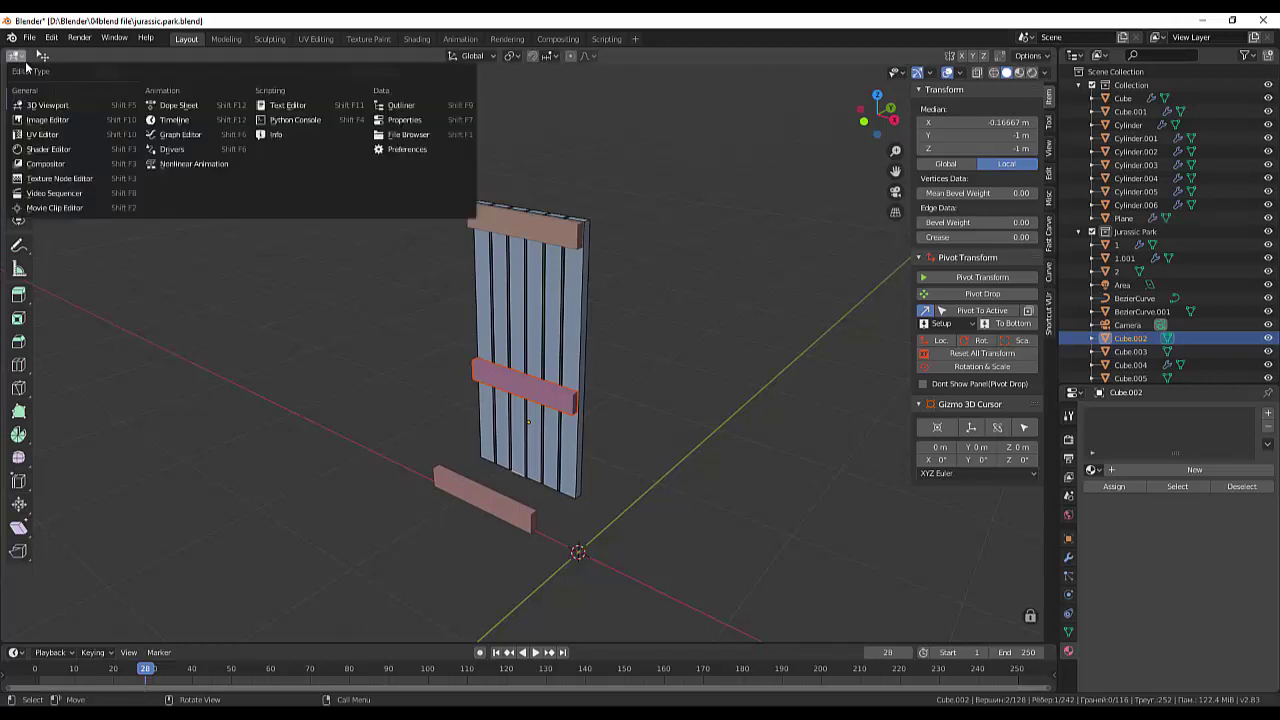
{"action": "left_click", "coordinate": [69, 154]}
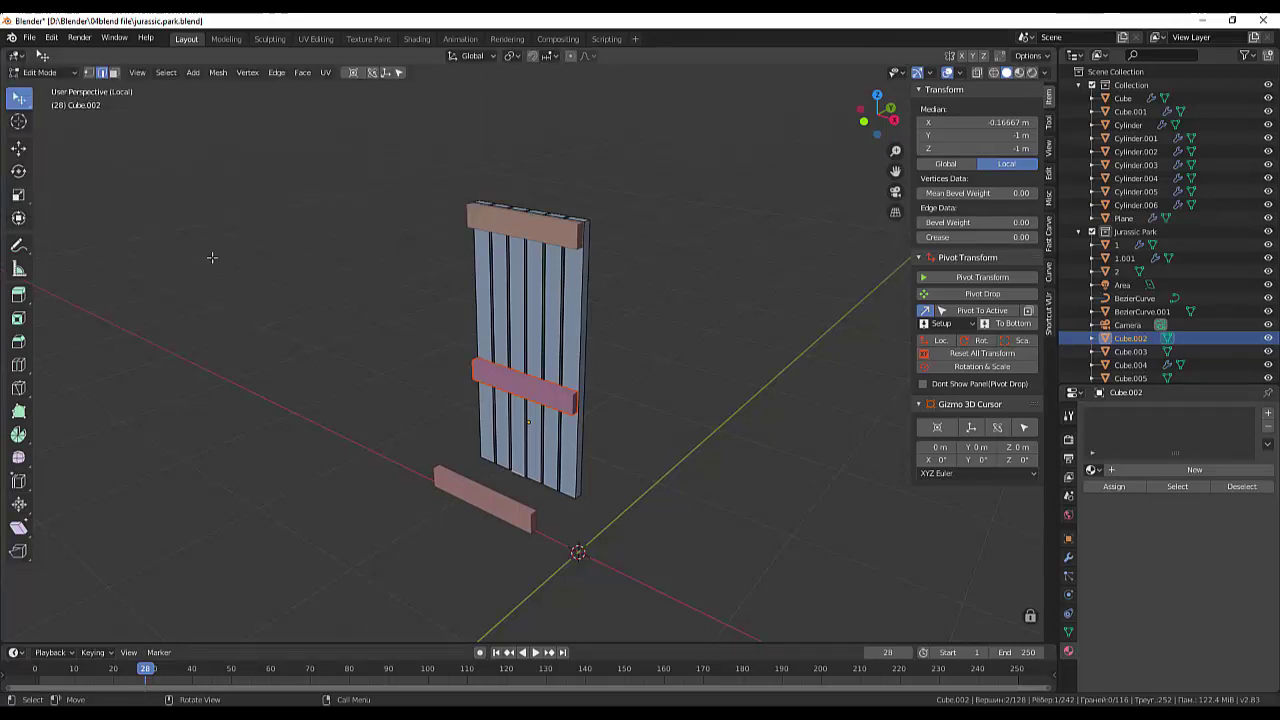
{"action": "key", "text": "Tab"}
{"action": "left_click", "coordinate": [482, 492]}
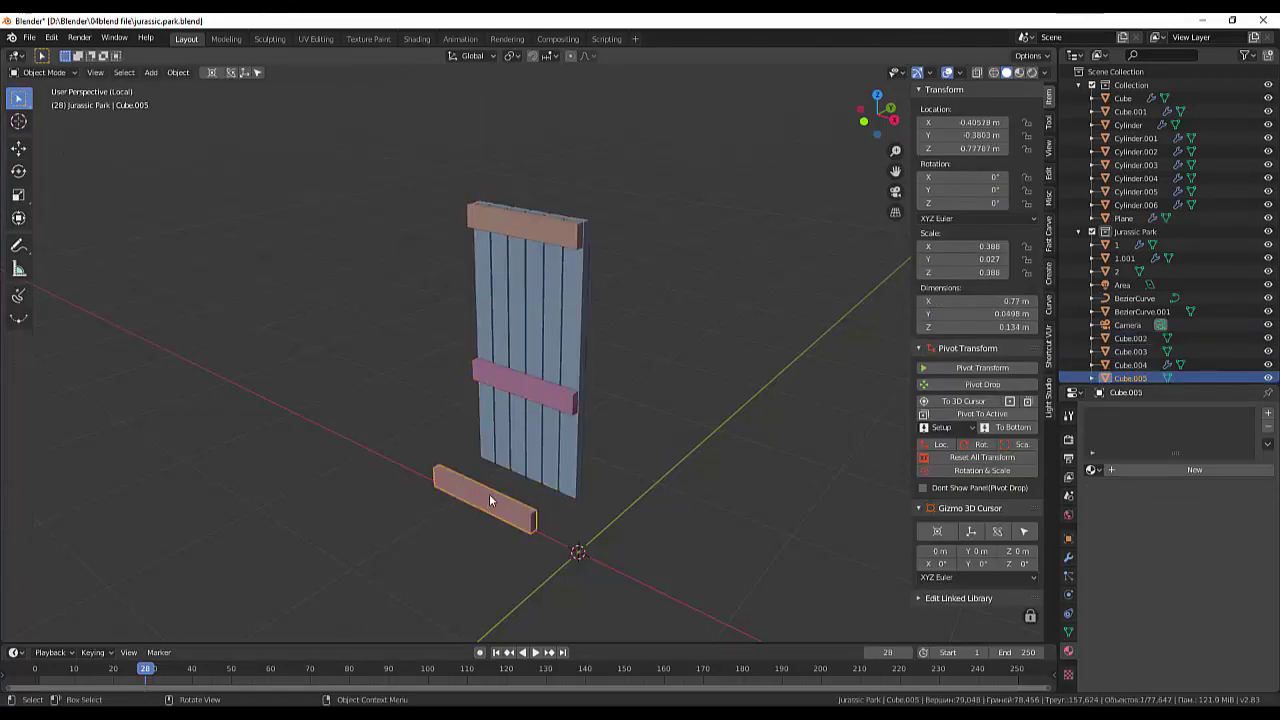
{"action": "middle_click_drag", "start_coordinate": [588, 516], "coordinate": [496, 490]}
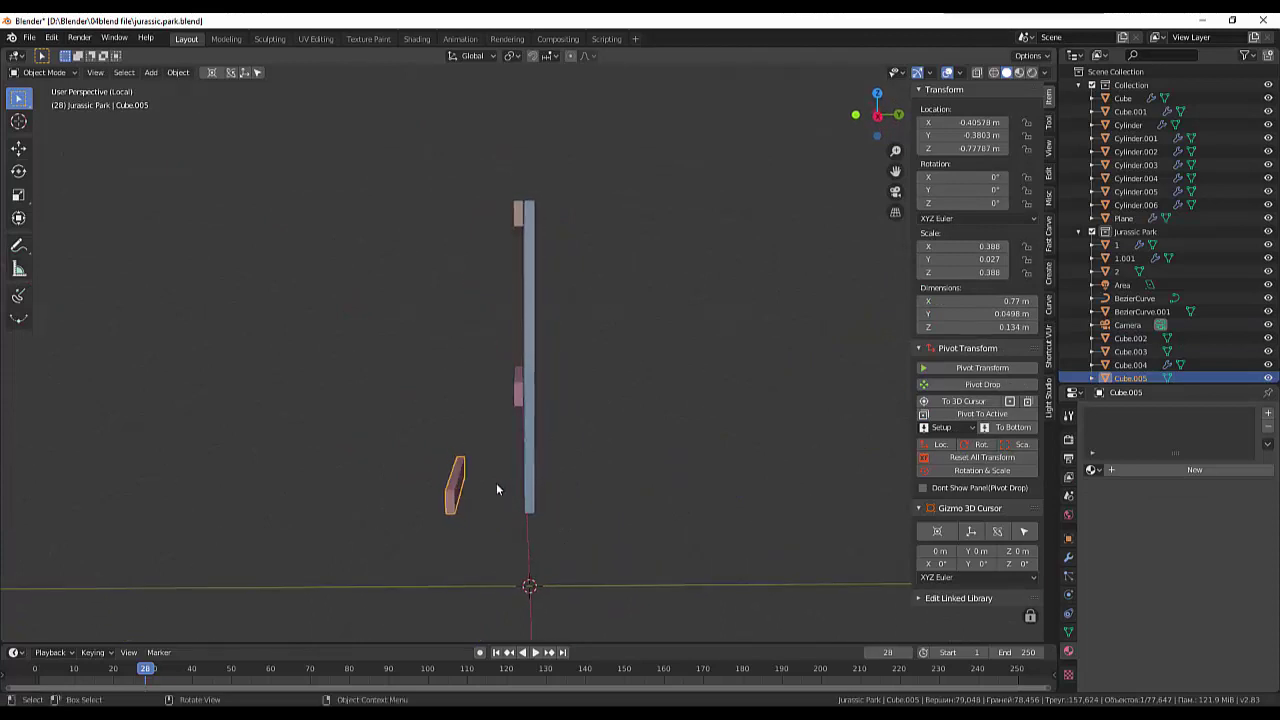
{"action": "key", "text": "KP_3"}
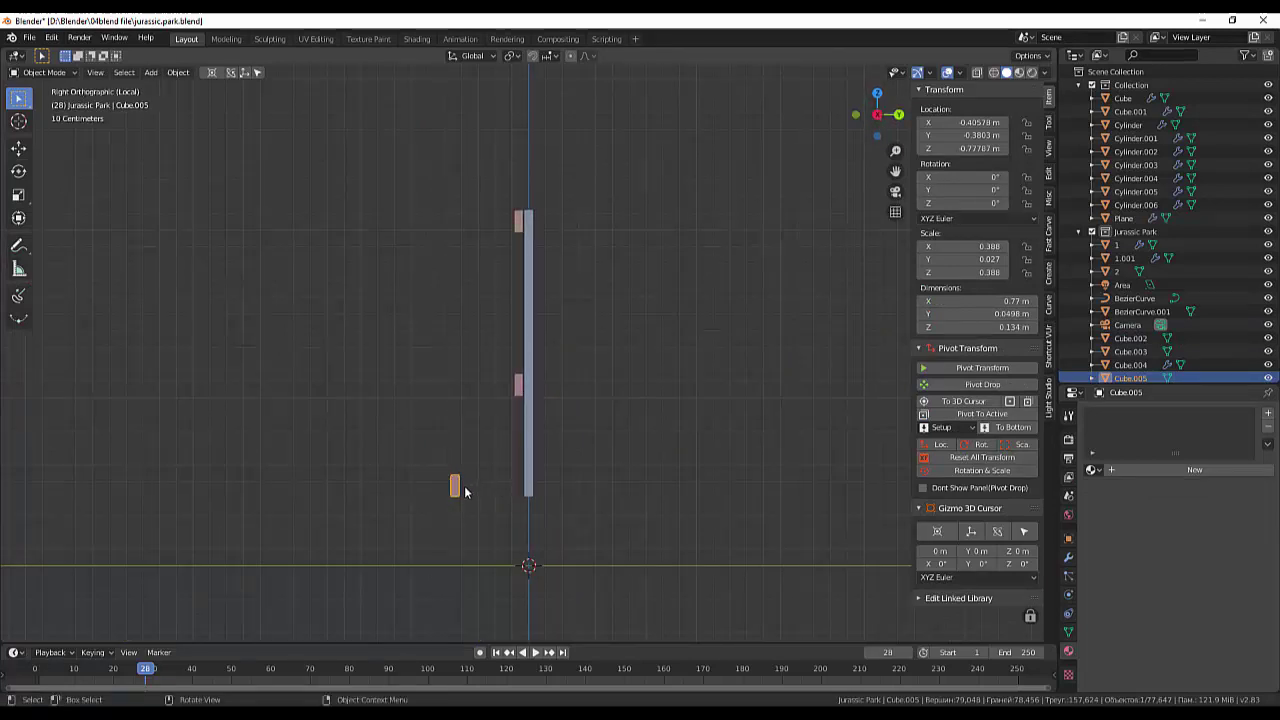
{"action": "key", "text": "g"}
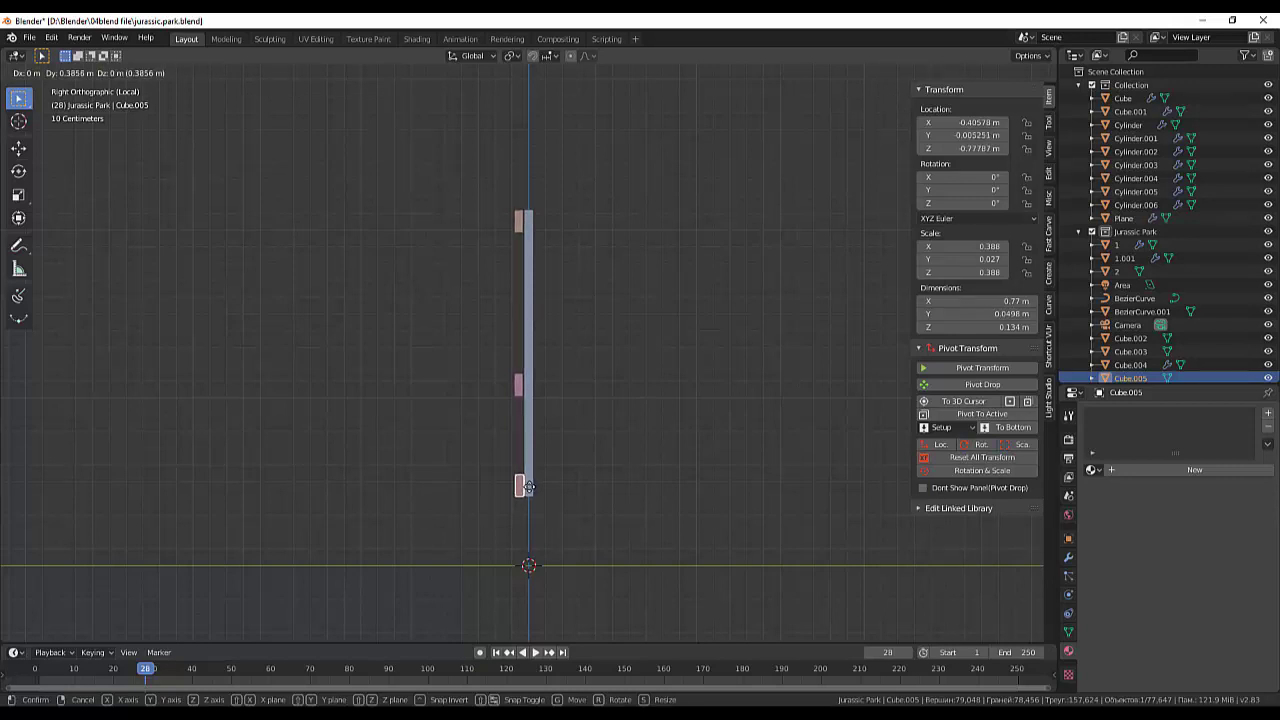
{"action": "left_click", "coordinate": [530, 487]}
{"action": "mouse_move", "coordinate": [530, 487]}
{"action": "middle_mouse_down"}
{"action": "mouse_move", "coordinate": [668, 450]}
{"action": "mouse_move", "coordinate": [755, 452]}
{"action": "middle_mouse_up"}
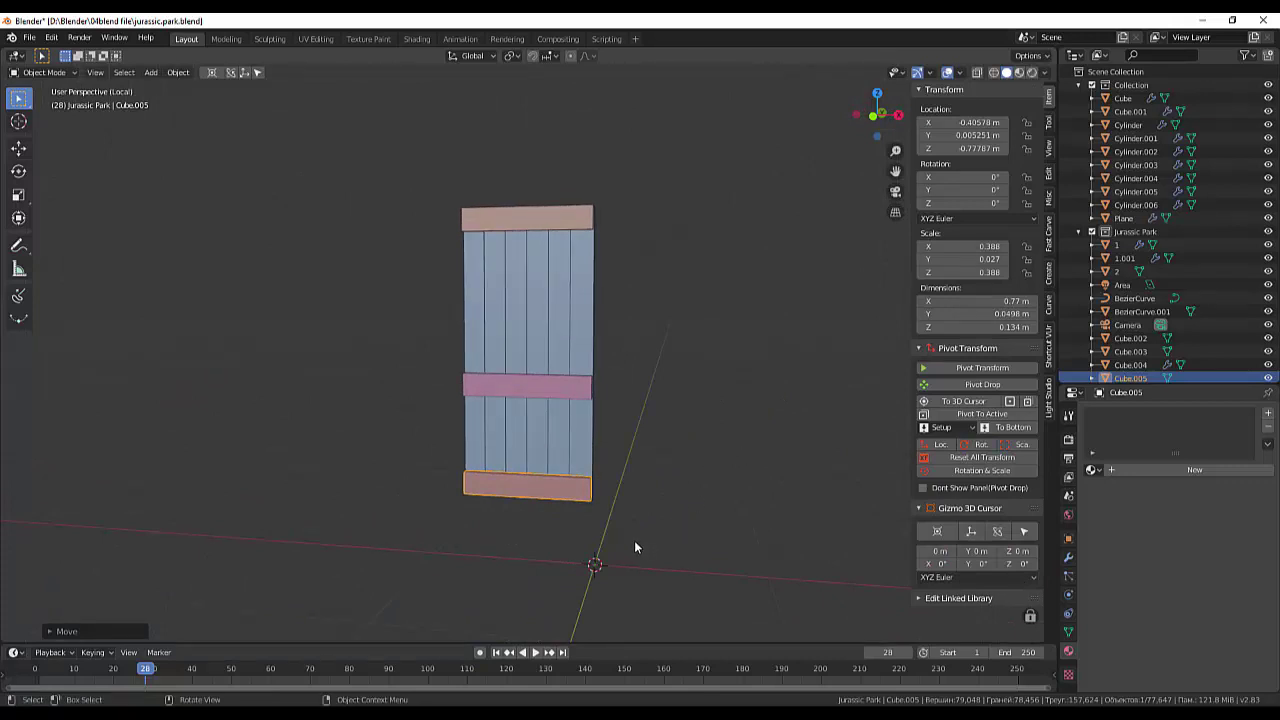
Step: Turn the Outliner area into an Image Editor showing the Jurassic Park gate reference render
{"action": "left_click", "coordinate": [535, 493]}
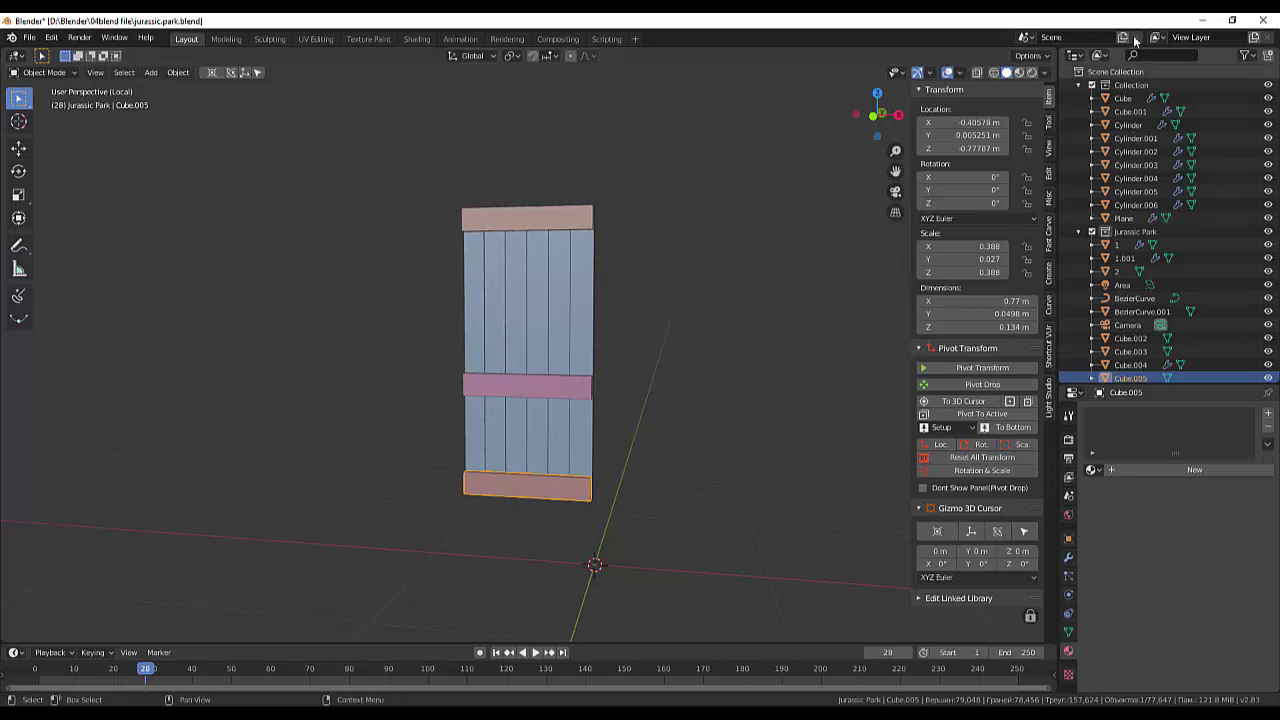
{"action": "left_click", "coordinate": [1073, 55]}
{"action": "left_click", "coordinate": [1074, 54]}
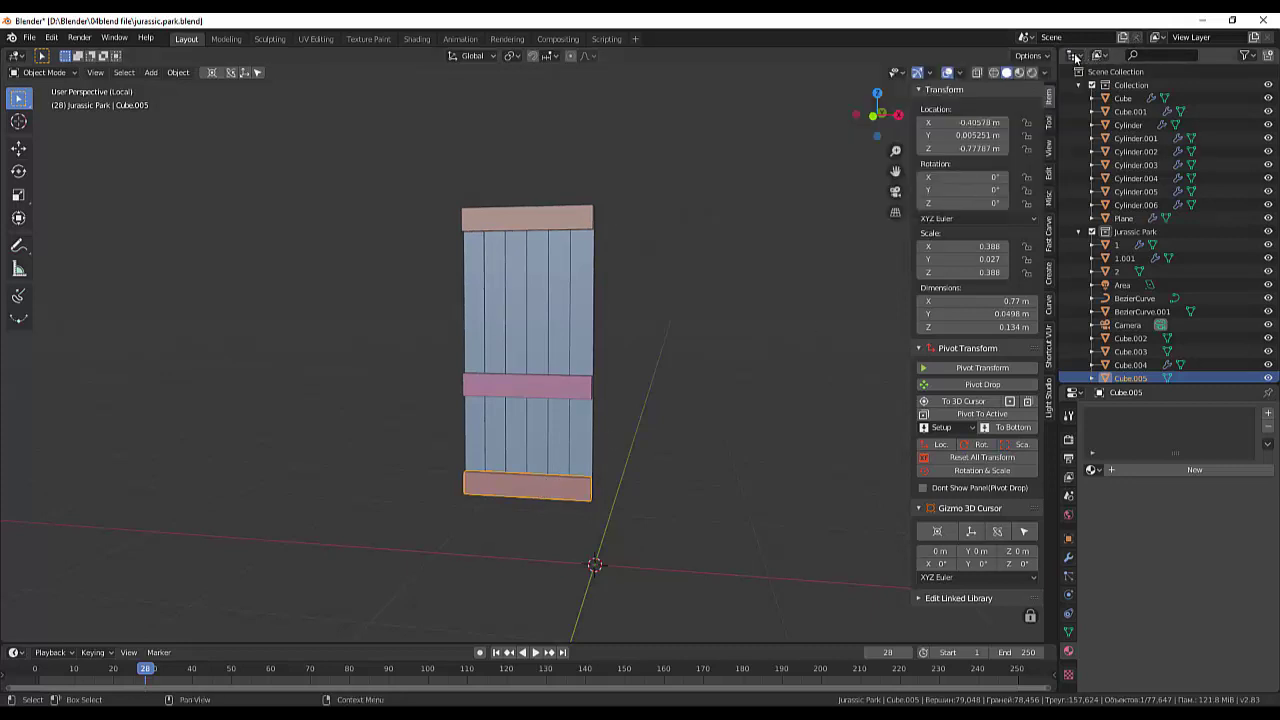
{"action": "left_click", "coordinate": [1075, 56]}
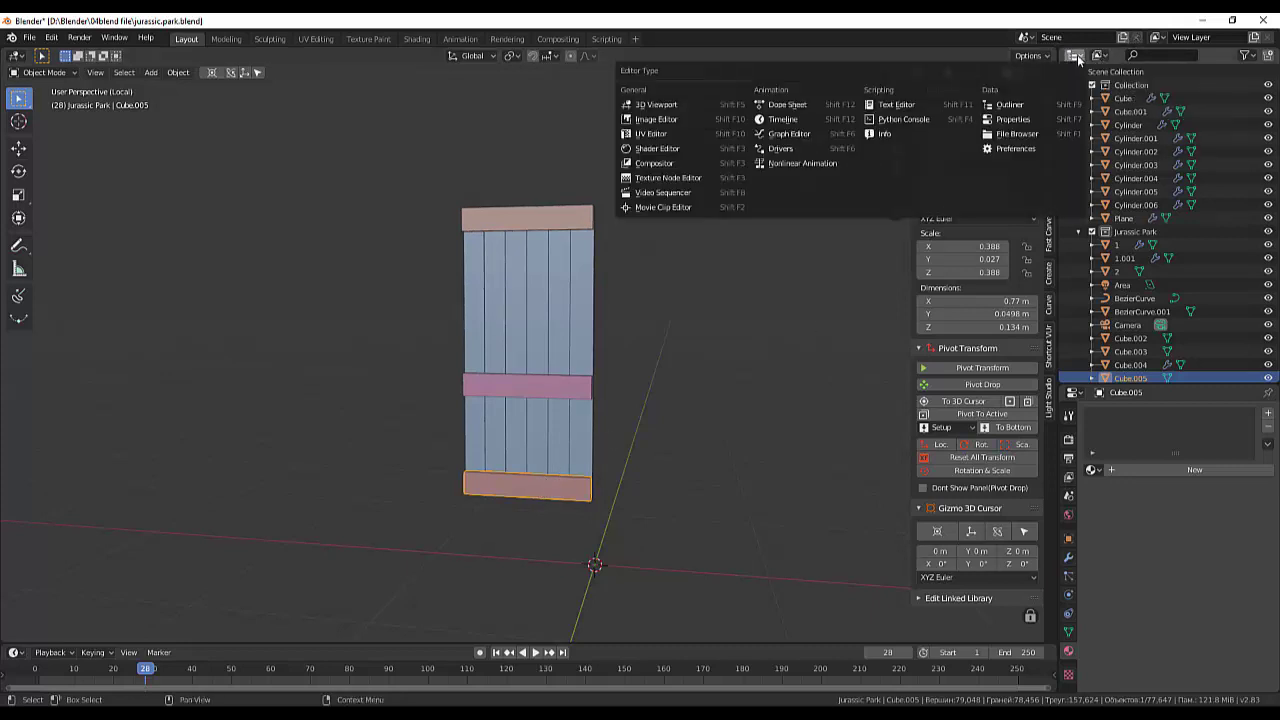
{"action": "left_click", "coordinate": [650, 119]}
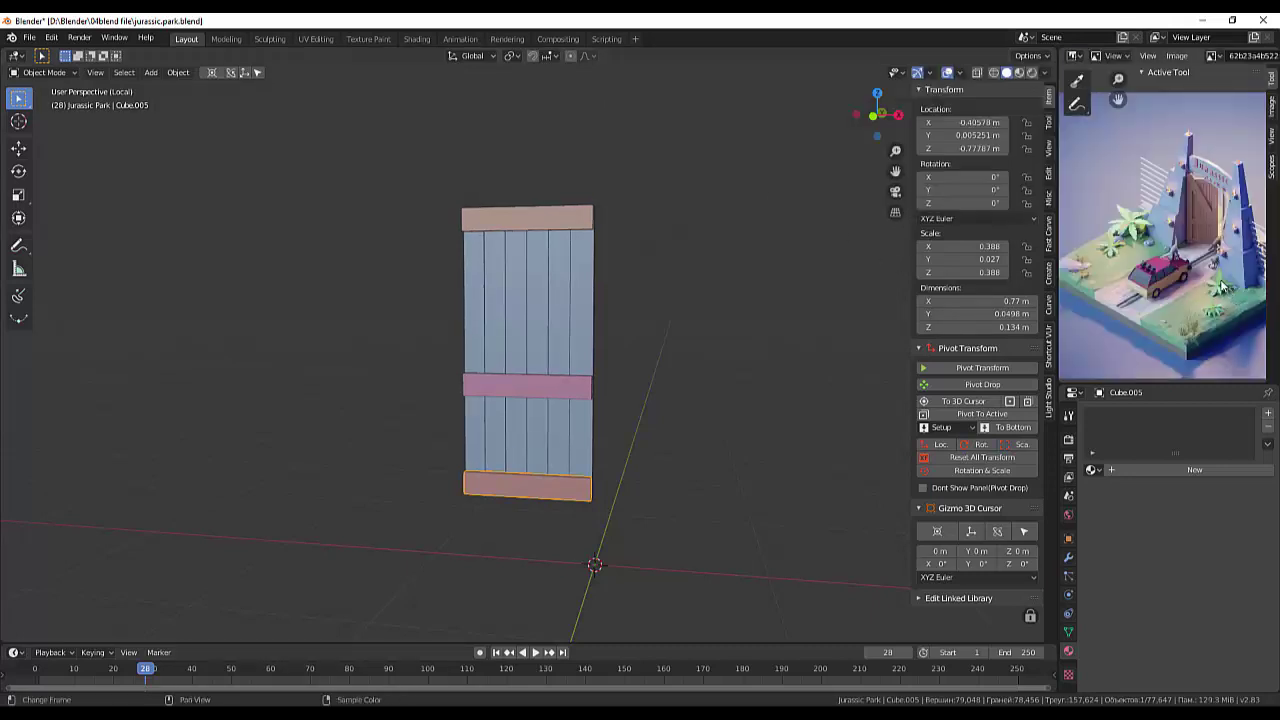
Step: Zoom and pan the reference render so the gate door is centred
{"action": "scroll", "coordinate": [1221, 278], "scroll_direction": "up", "scroll_amount": 2}
{"action": "scroll", "coordinate": [1221, 278], "scroll_direction": "up", "scroll_amount": 2}
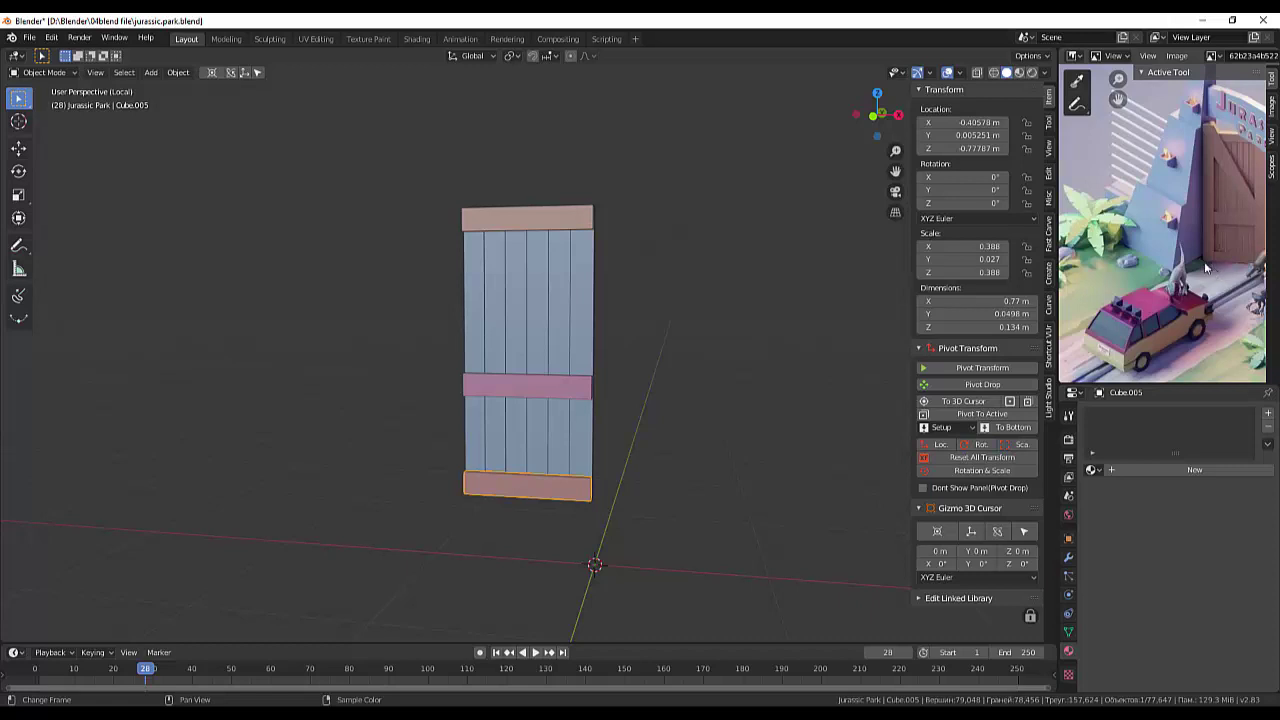
{"action": "scroll", "coordinate": [1210, 140], "scroll_direction": "down", "scroll_amount": 1}
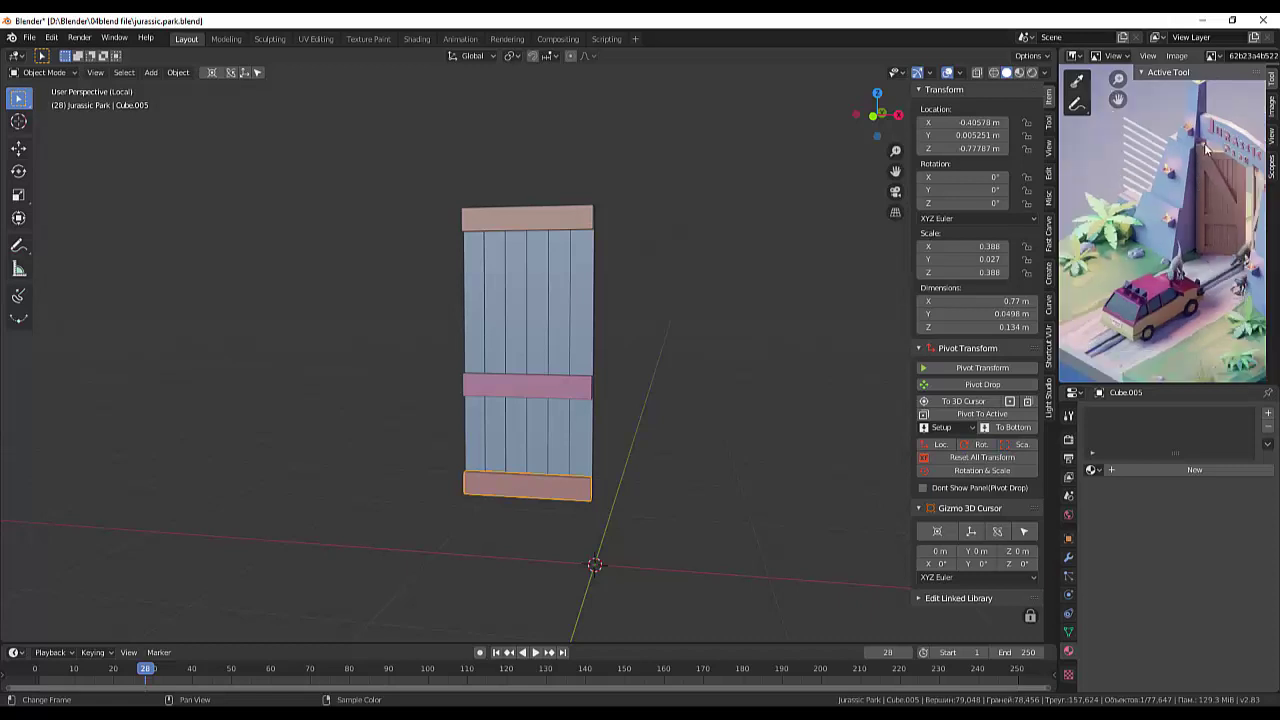
{"action": "mouse_move", "coordinate": [1249, 214]}
{"action": "middle_mouse_down"}
{"action": "mouse_move", "coordinate": [1213, 242]}
{"action": "mouse_move", "coordinate": [1170, 241]}
{"action": "middle_mouse_up"}
{"action": "scroll", "coordinate": [1204, 234], "scroll_direction": "up", "scroll_amount": 2}
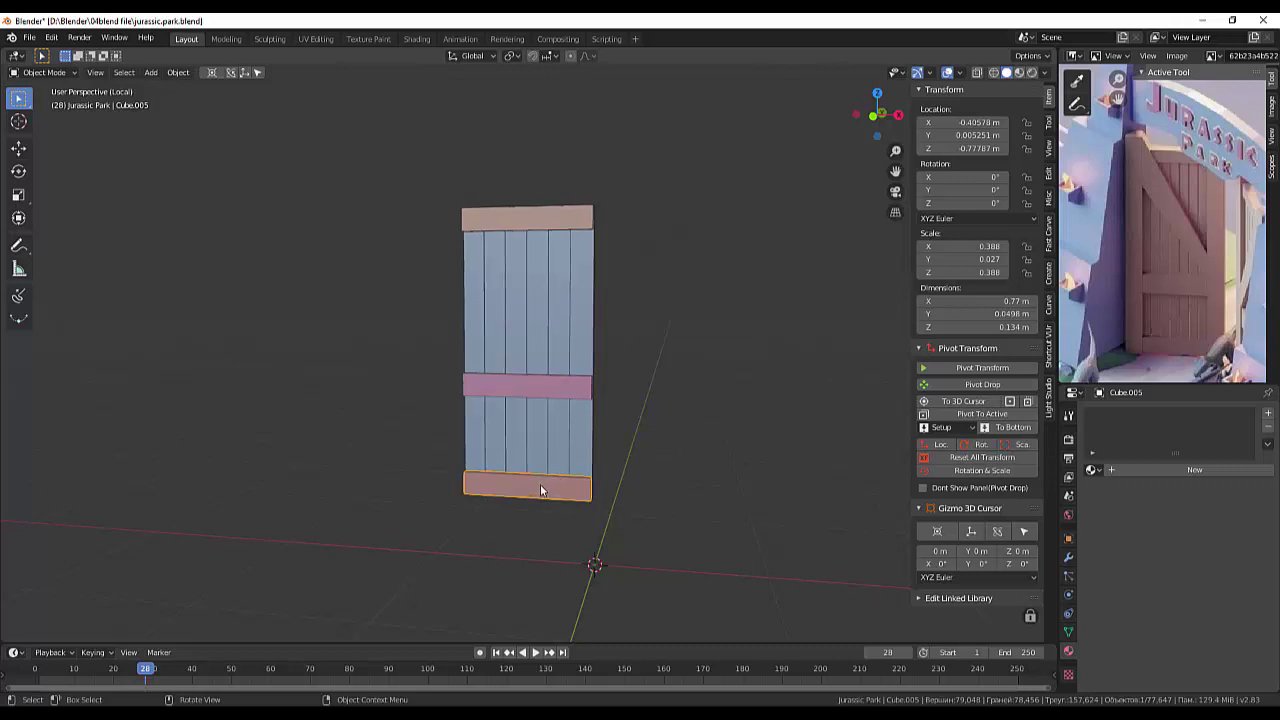
Step: Duplicate the bottom plank and move the copy across the door's upper part in front view
{"action": "key", "text": "shift+d"}
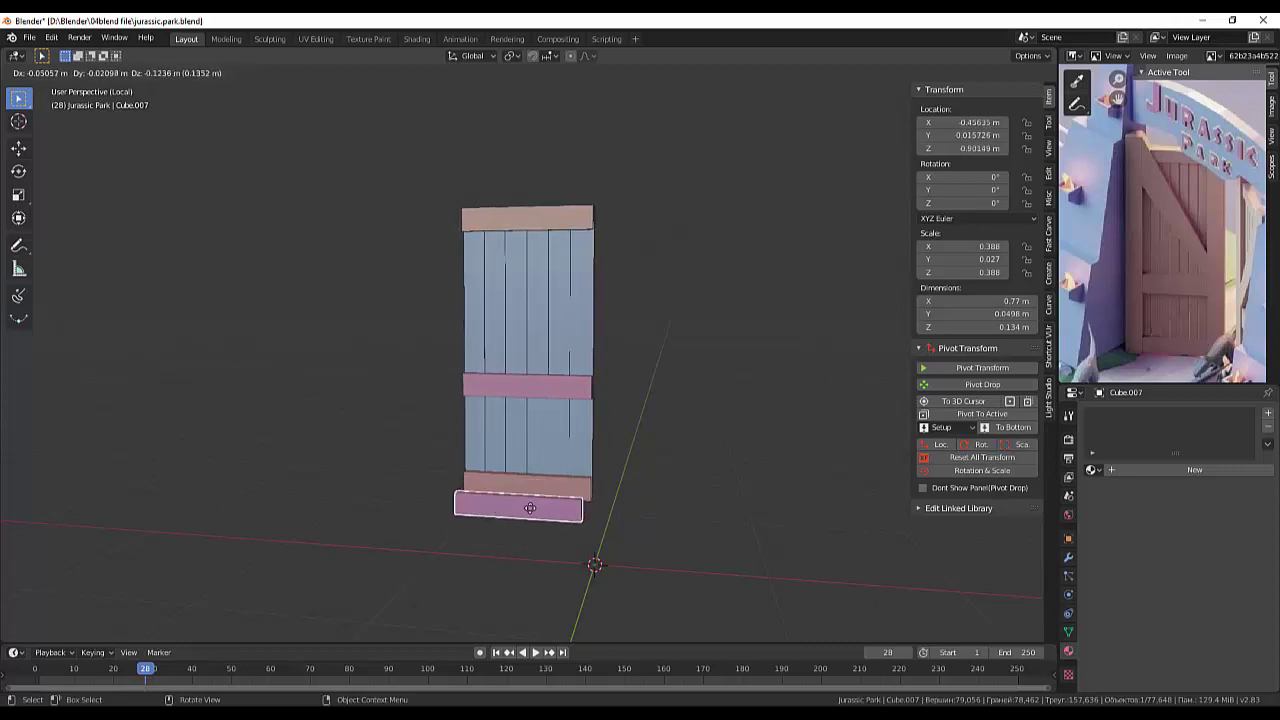
{"action": "left_click", "coordinate": [531, 532]}
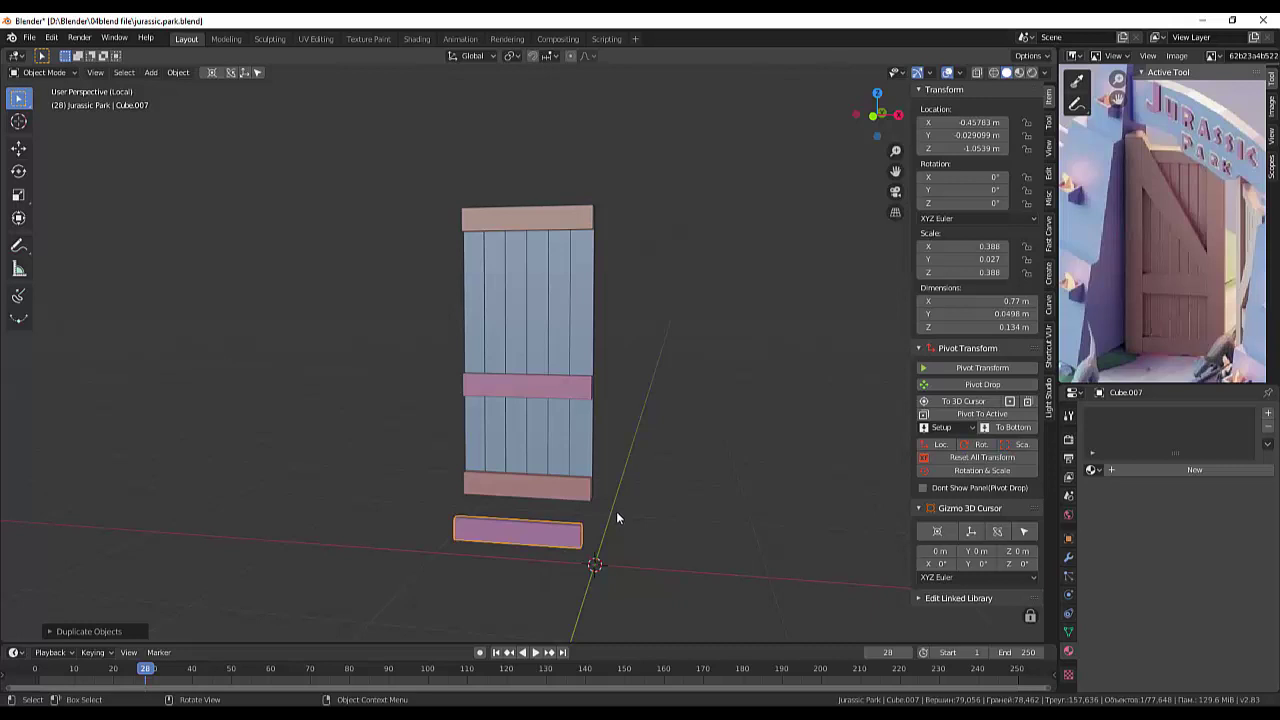
{"action": "key", "text": "KP_1"}
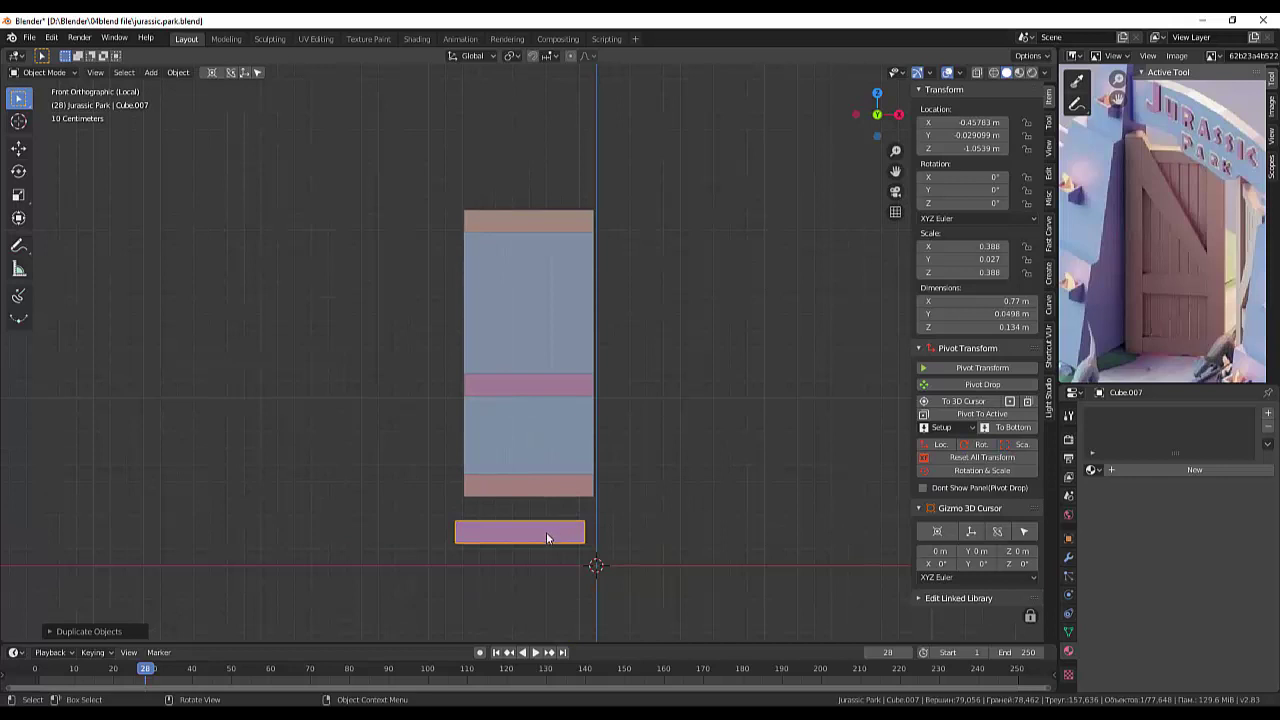
{"action": "key", "text": "g"}
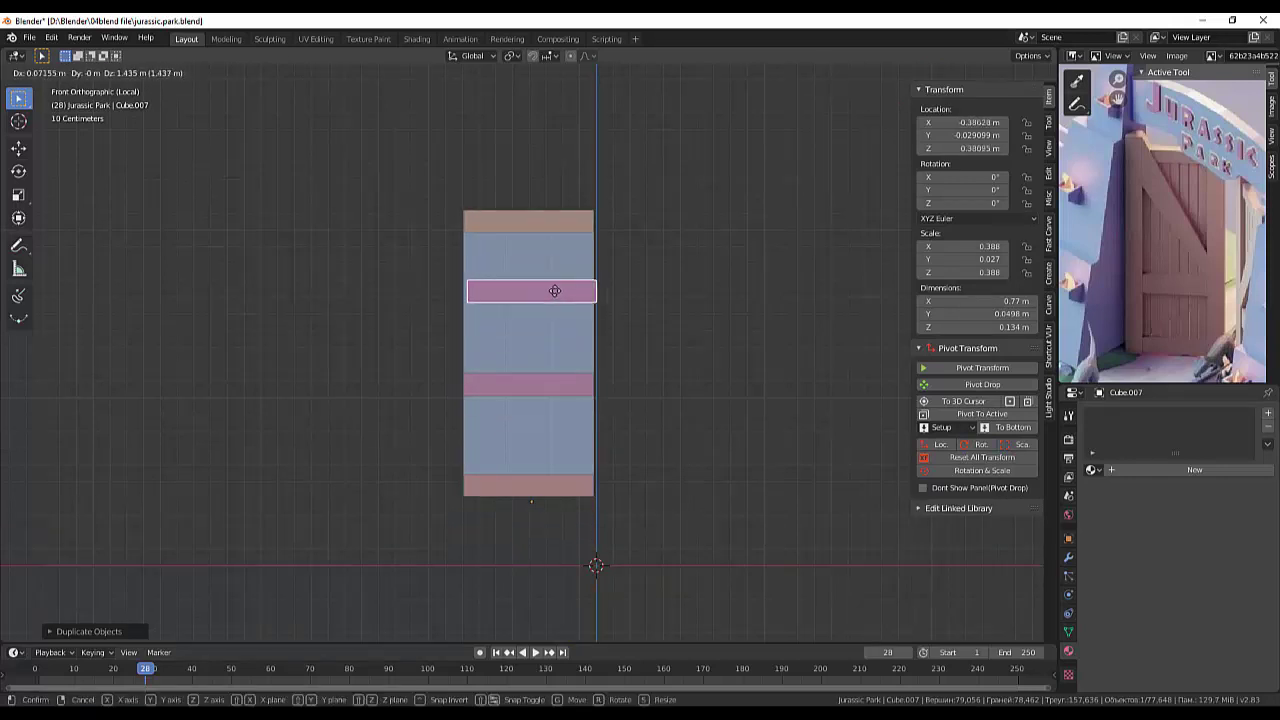
{"action": "left_click", "coordinate": [557, 294]}
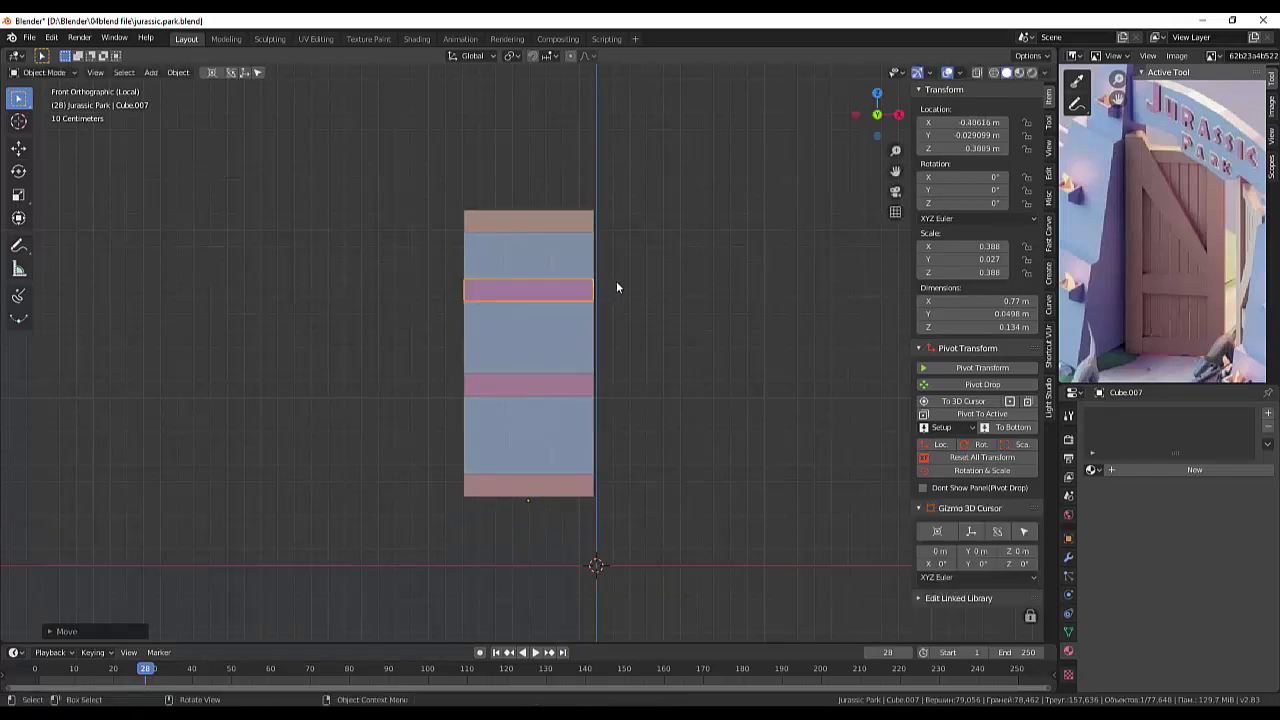
Step: Set the copied bar's origin to the centre of its geometry
{"action": "key", "text": "r"}
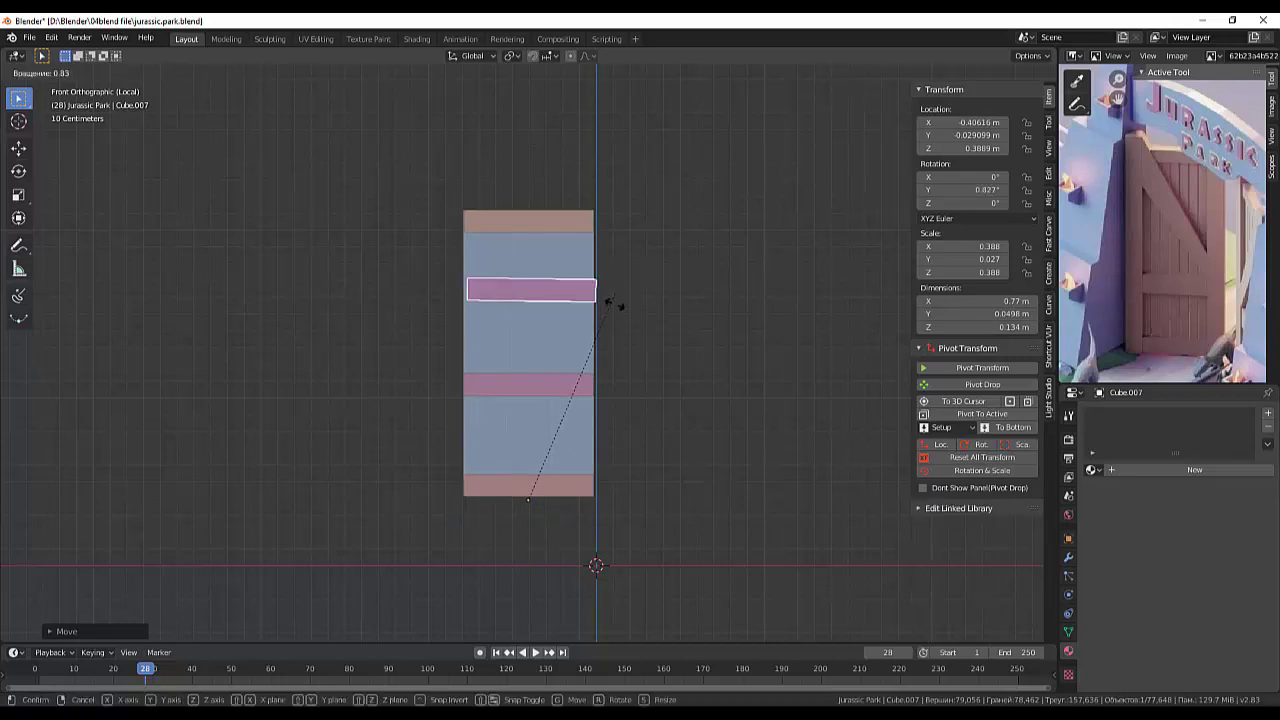
{"action": "right_click", "coordinate": [591, 338]}
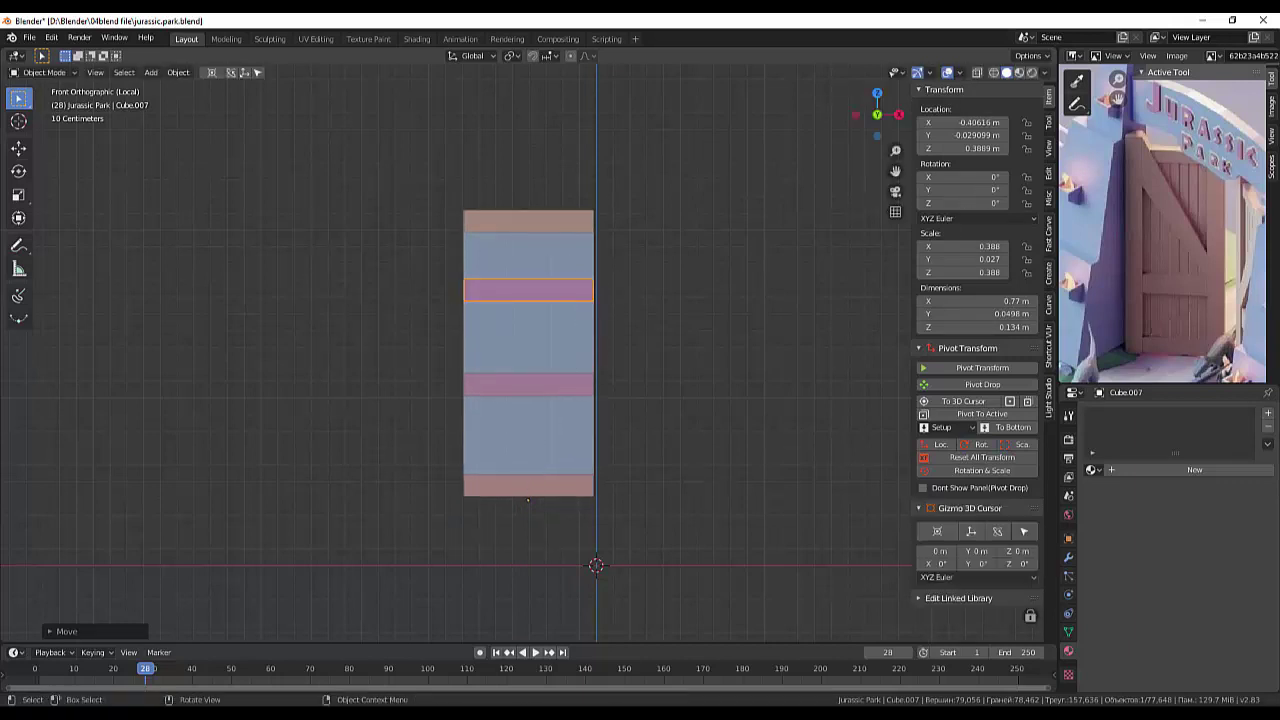
{"action": "left_click", "coordinate": [178, 72]}
{"action": "mouse_move", "coordinate": [199, 101]}
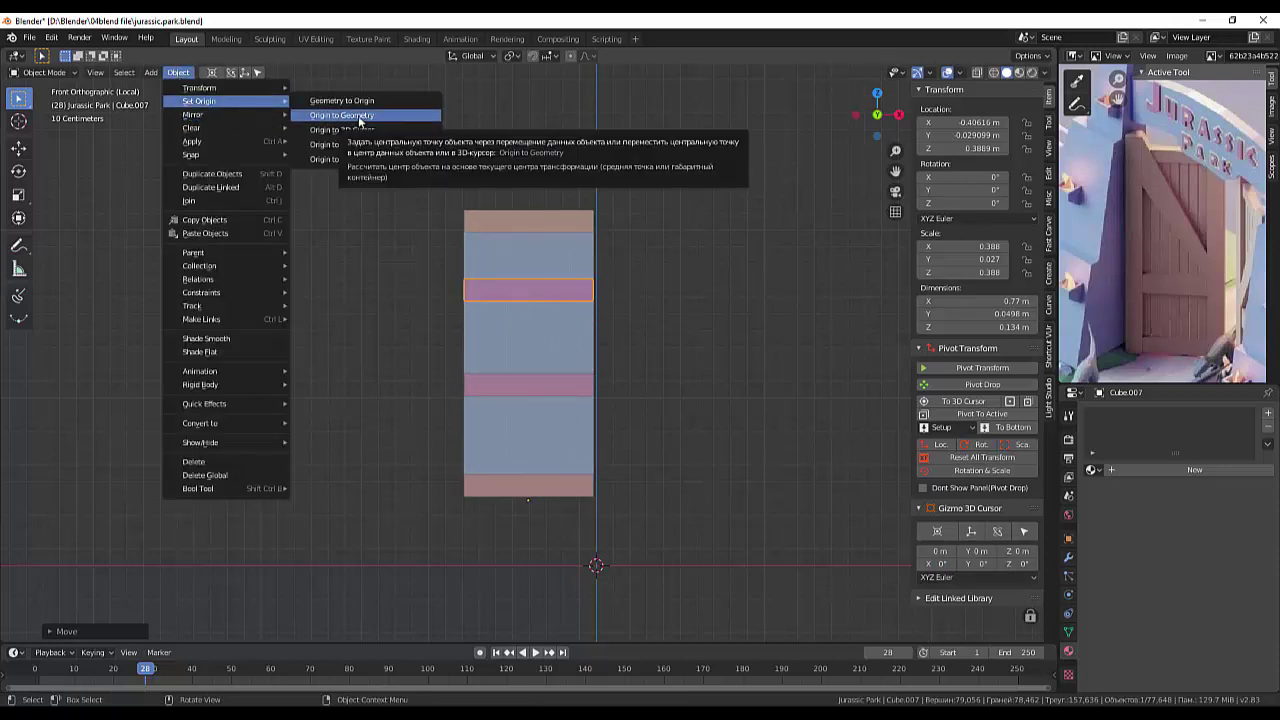
{"action": "left_click", "coordinate": [360, 117]}
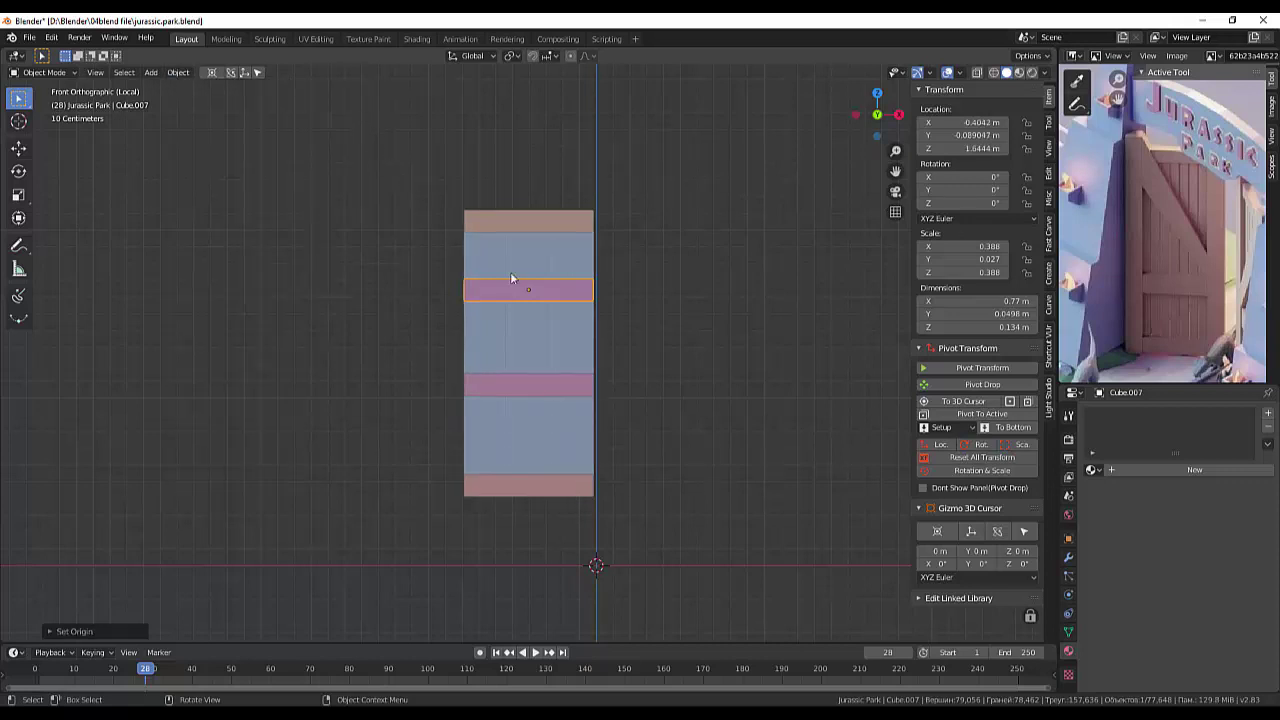
Step: Try a 53.5° diagonal tilt and resize on the bar, then clear its rotation so it lies level
{"action": "key", "text": "r"}
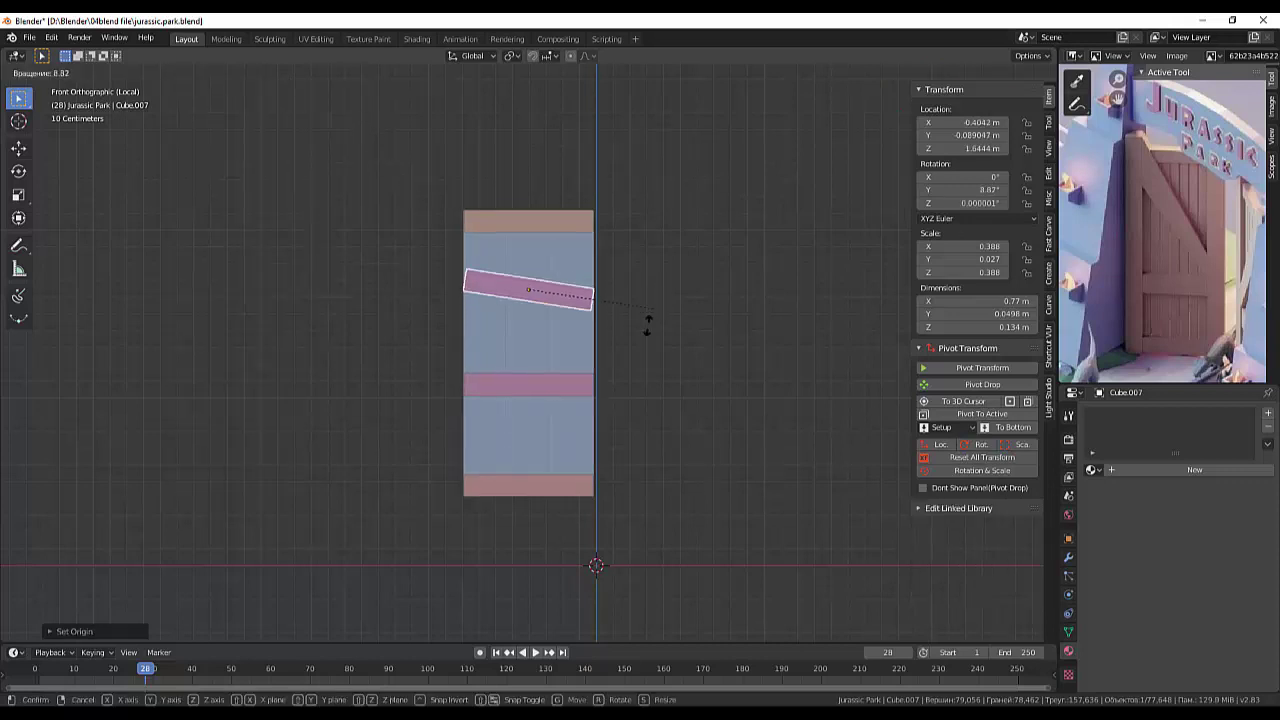
{"action": "left_click", "coordinate": [591, 375]}
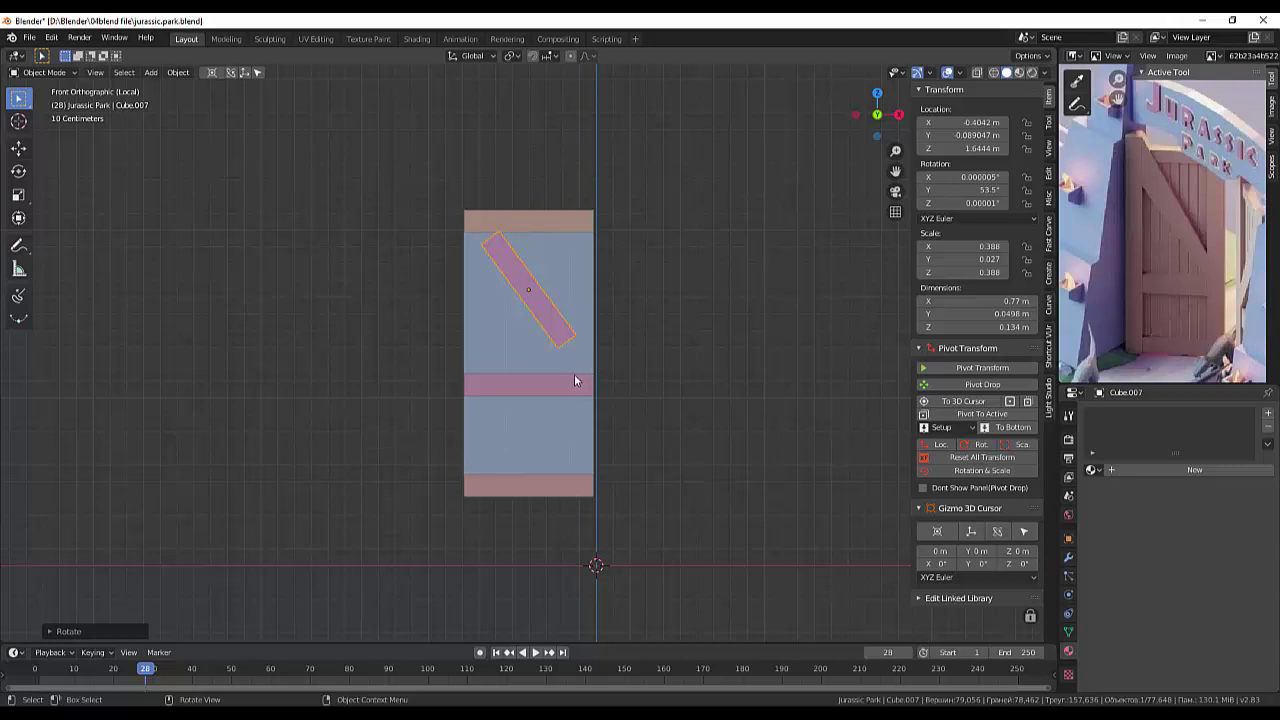
{"action": "key", "text": "s"}
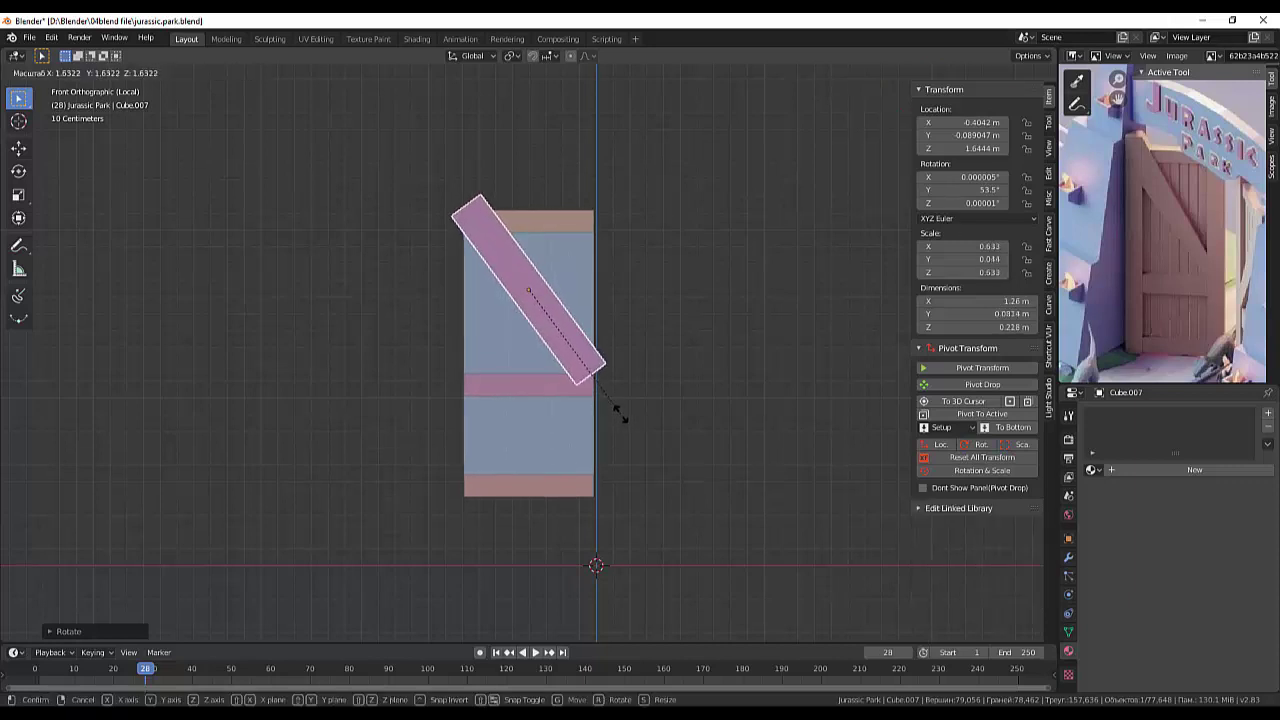
{"action": "left_click", "coordinate": [608, 405]}
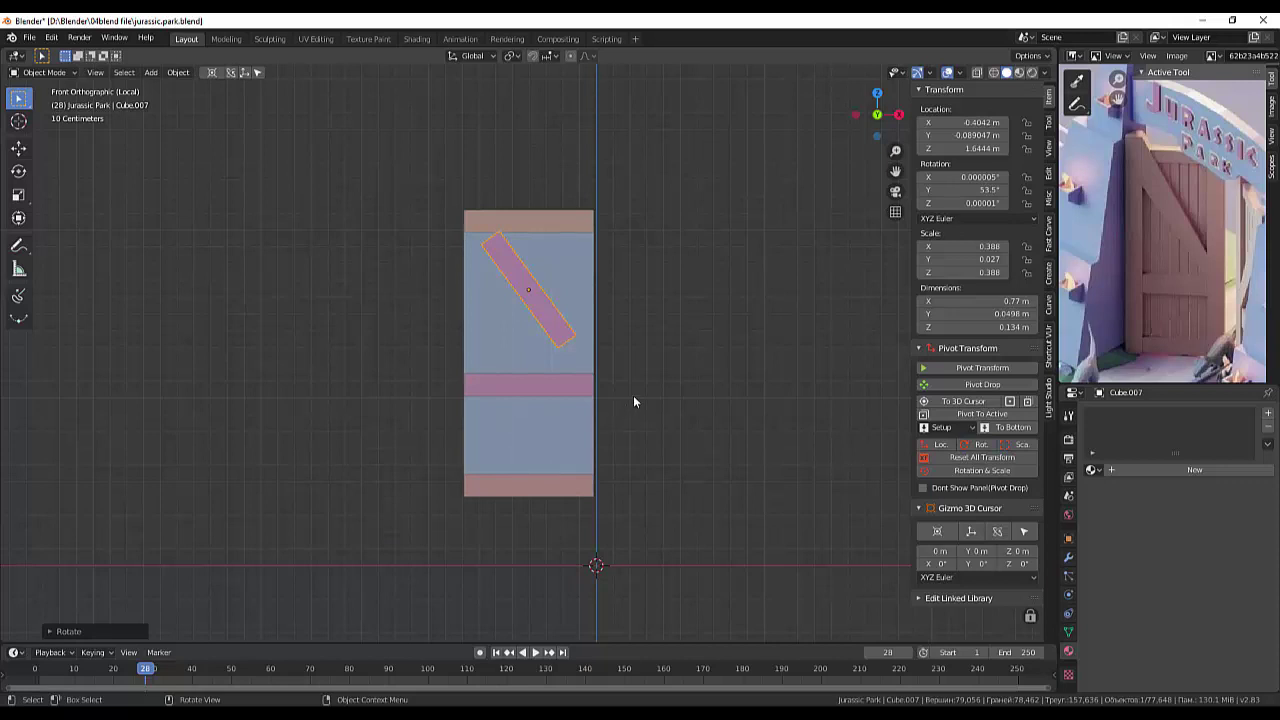
{"action": "key", "text": "alt+r"}
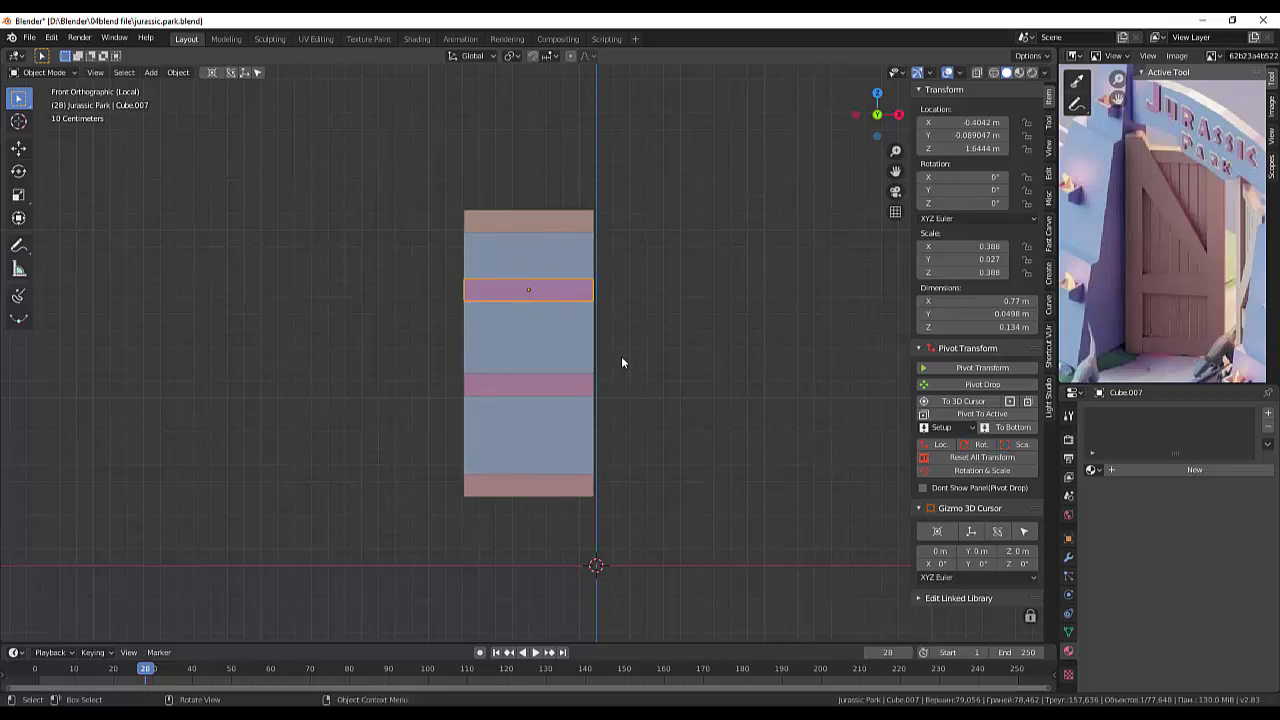
Step: Stretch the bar along X to 1.56 m, test a diagonal tilt, then reset it level
{"action": "key", "text": "s"}
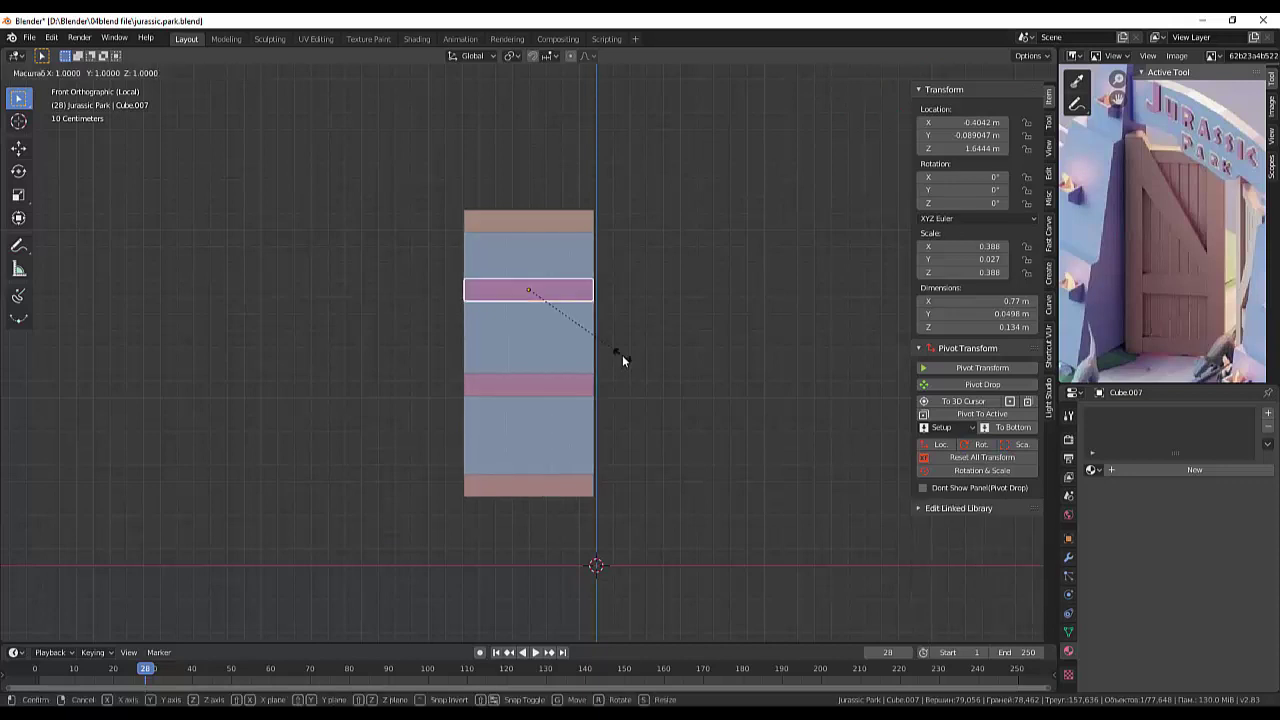
{"action": "key", "text": "x"}
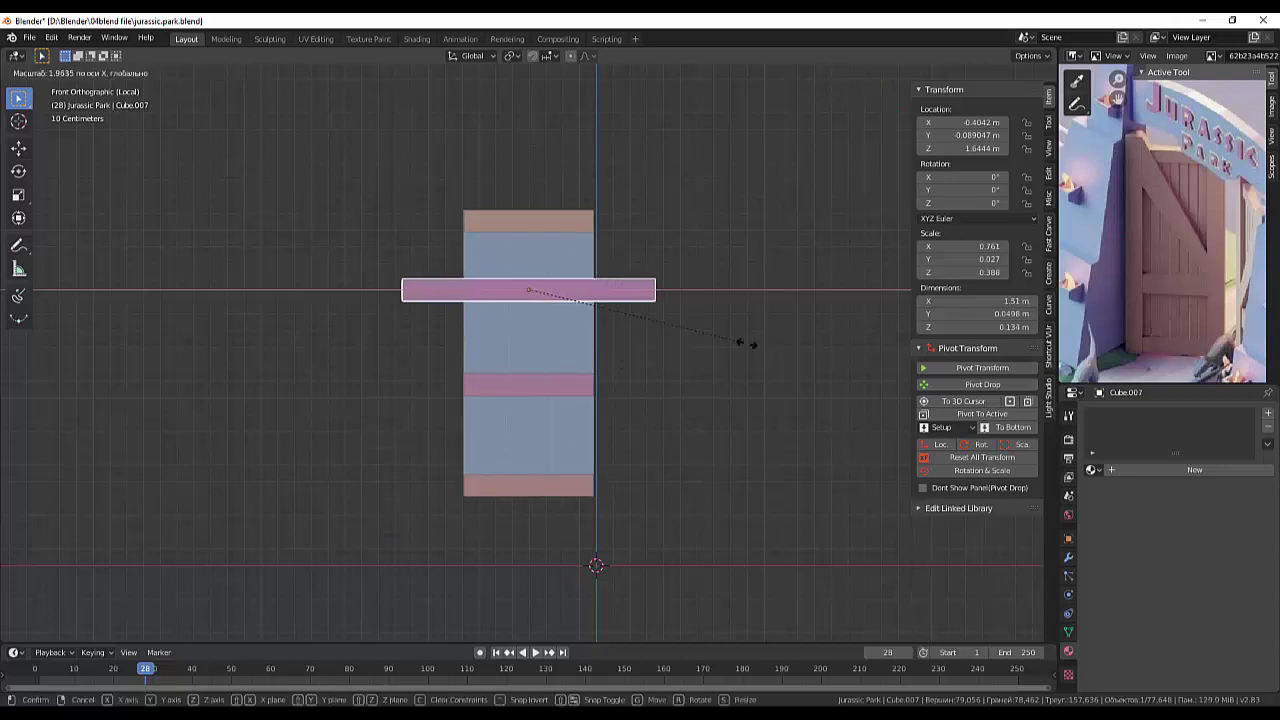
{"action": "left_click", "coordinate": [752, 345]}
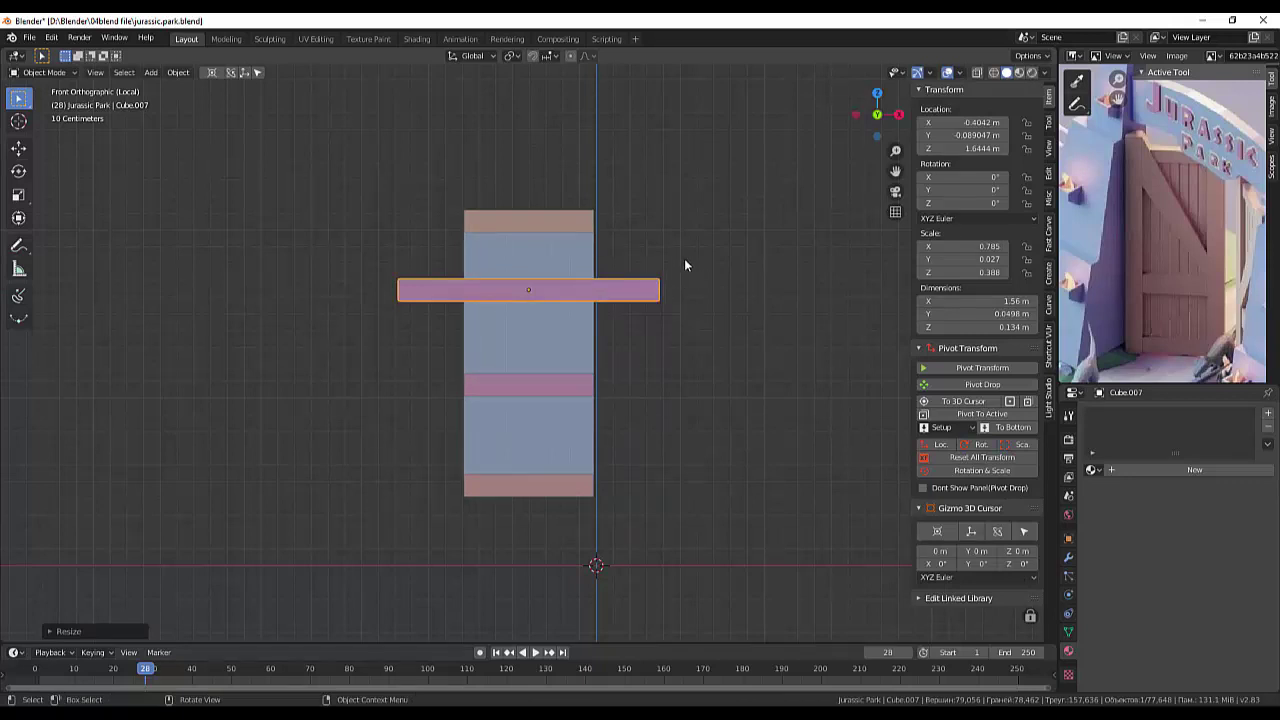
{"action": "key", "text": "r"}
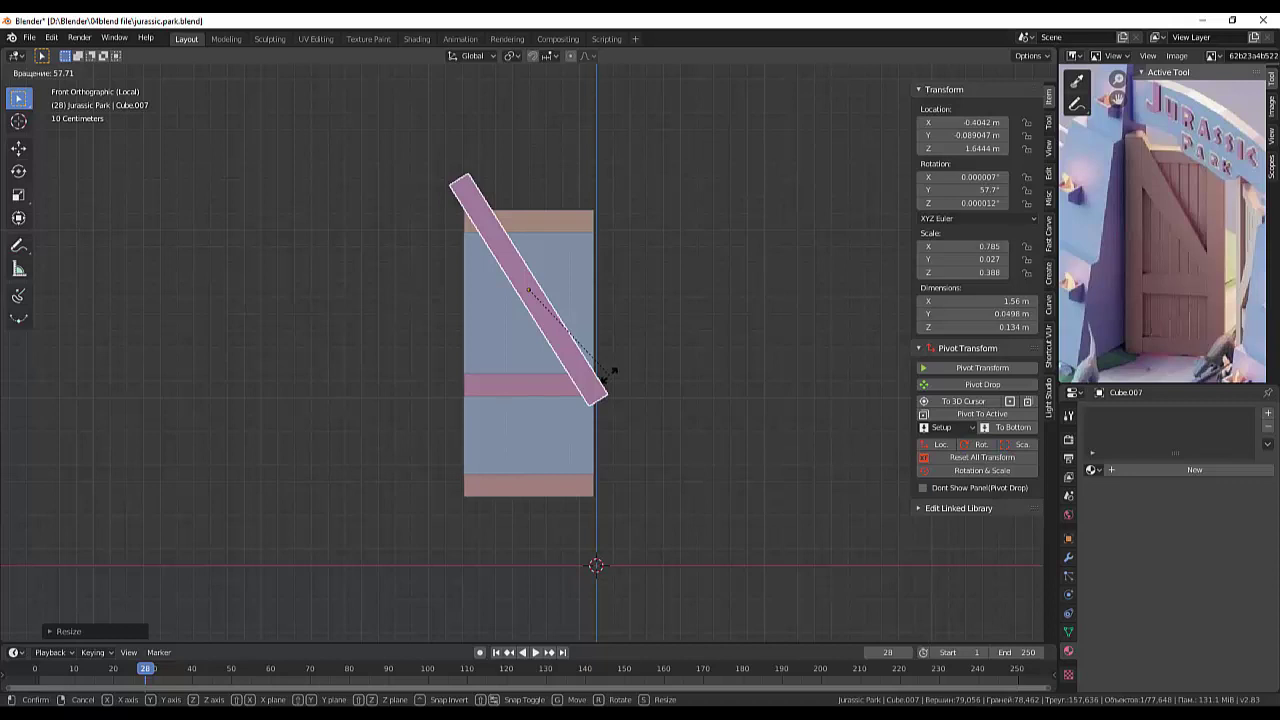
{"action": "left_click", "coordinate": [609, 374]}
{"action": "scroll", "coordinate": [644, 433], "scroll_direction": "up", "scroll_amount": 1}
{"action": "scroll", "coordinate": [644, 433], "scroll_direction": "up", "scroll_amount": 1}
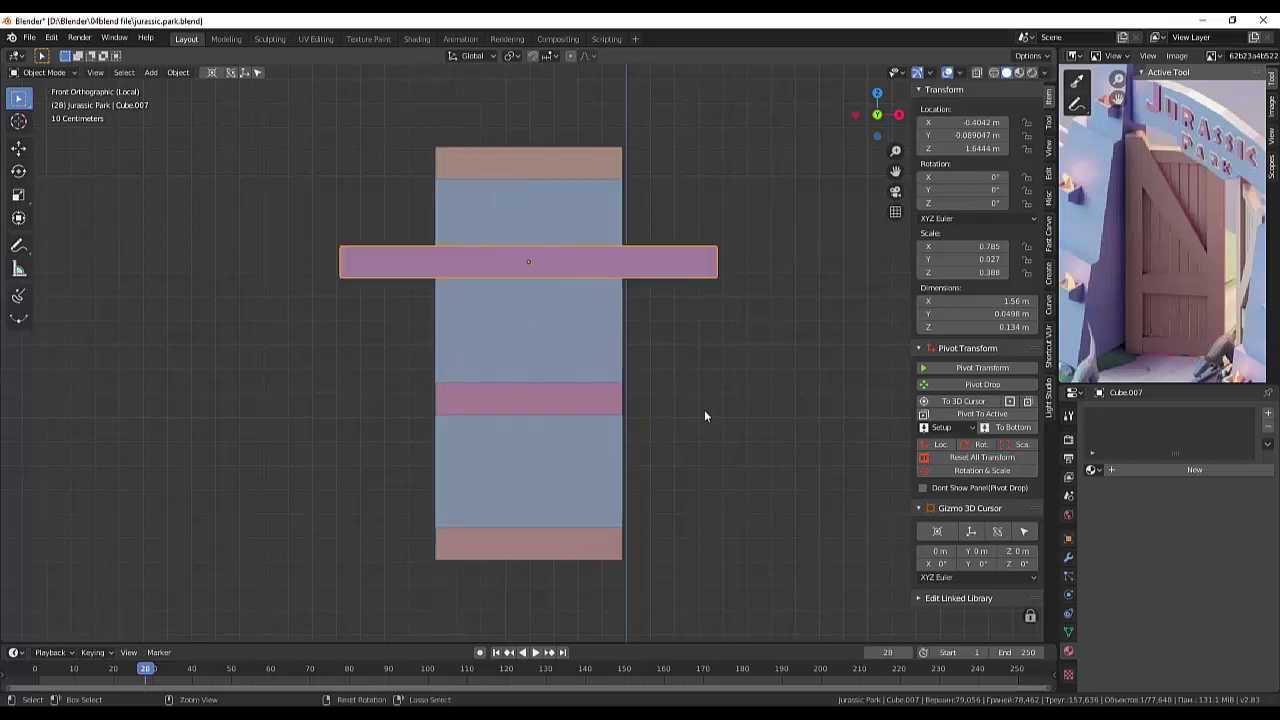
{"action": "key", "text": "alt+r"}
Step: Rotate the bar 90° on Y so it stands upright as a side bar
{"action": "key", "text": "s"}
{"action": "key", "text": "Escape"}
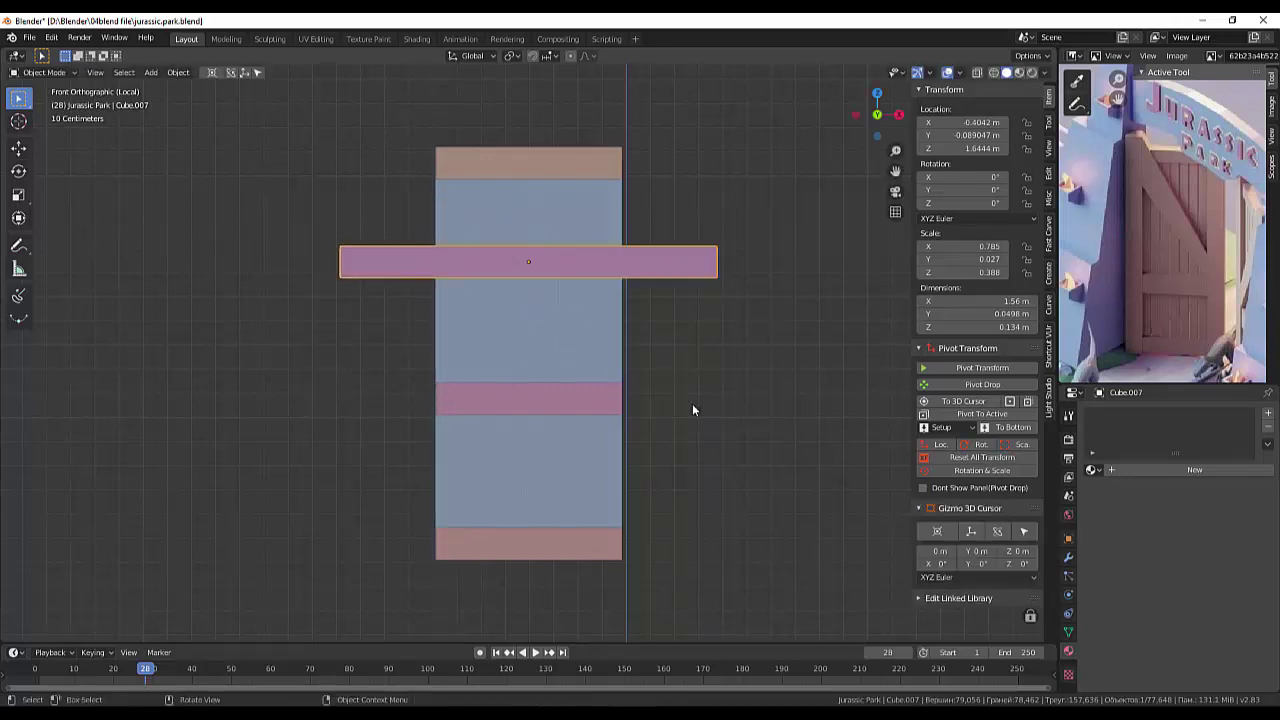
{"action": "key", "text": "r"}
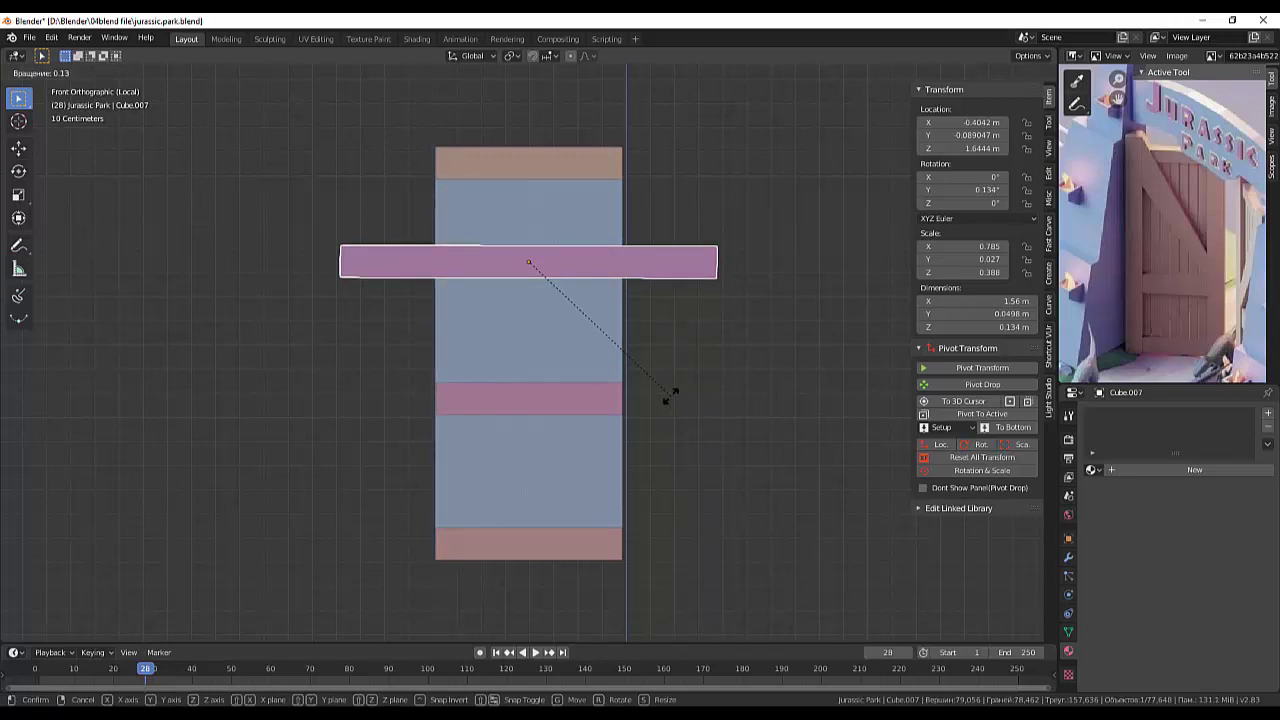
{"action": "type", "text": "y"}
{"action": "type", "text": "90"}
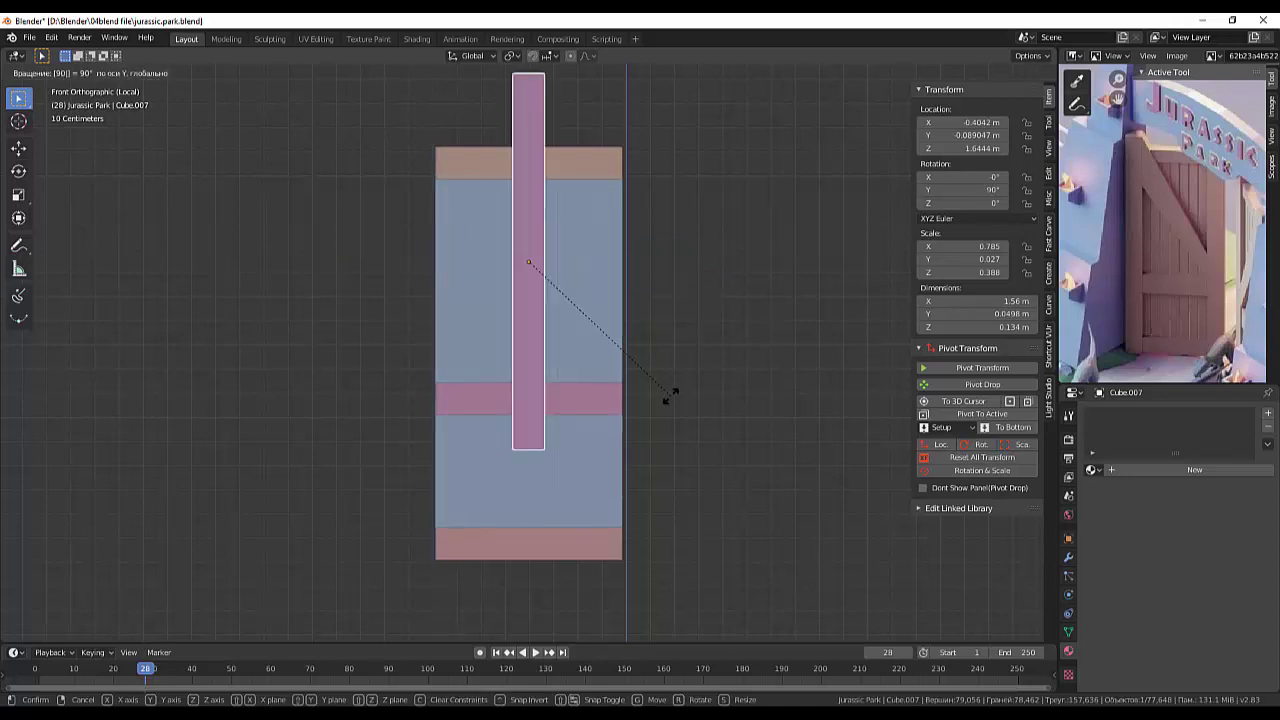
{"action": "key", "text": "Return"}
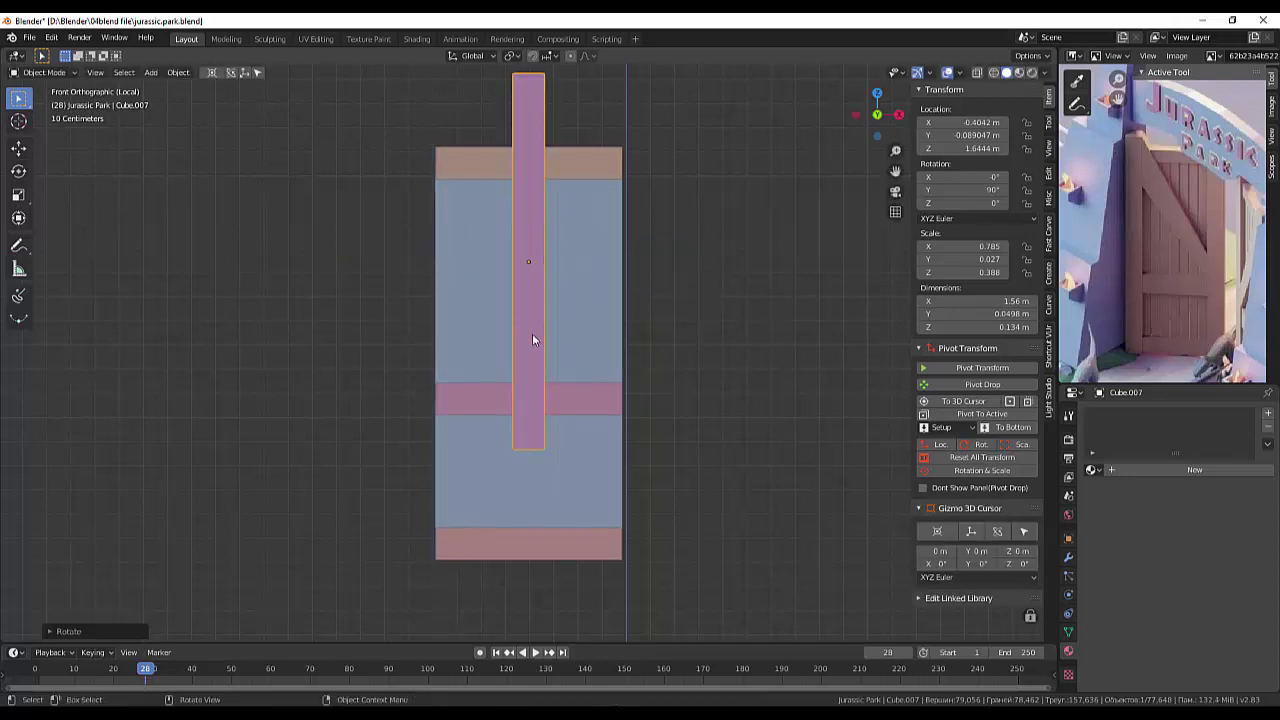
{"action": "key", "text": "g"}
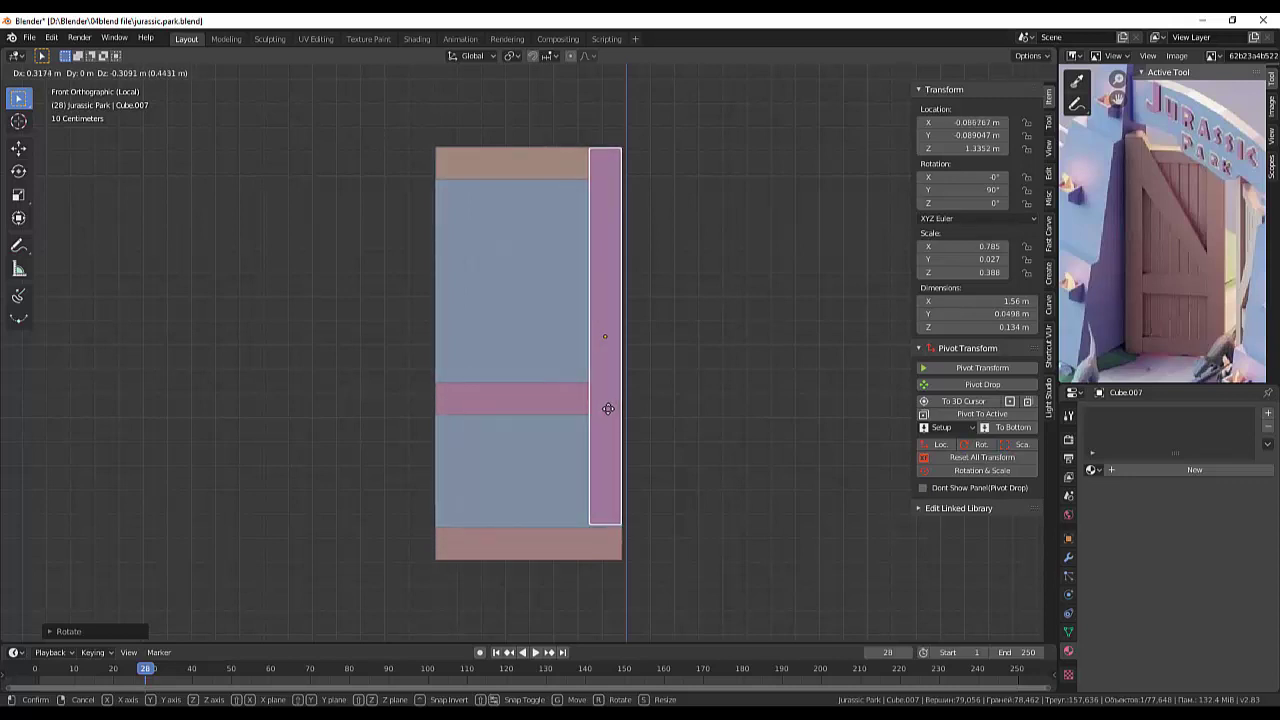
Step: Place the bar on the door's right edge, stretch it along Z to 1.69 m and lower it
{"action": "left_click", "coordinate": [607, 408]}
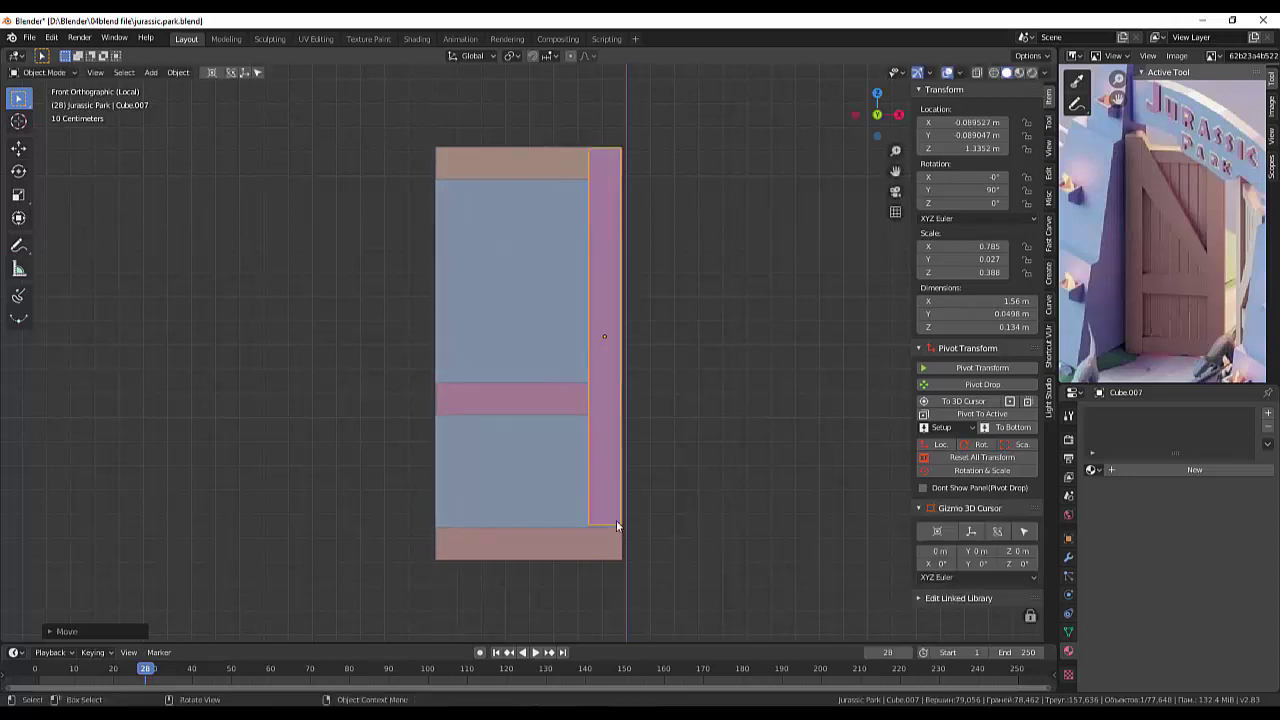
{"action": "key", "text": "s"}
{"action": "key", "text": "z"}
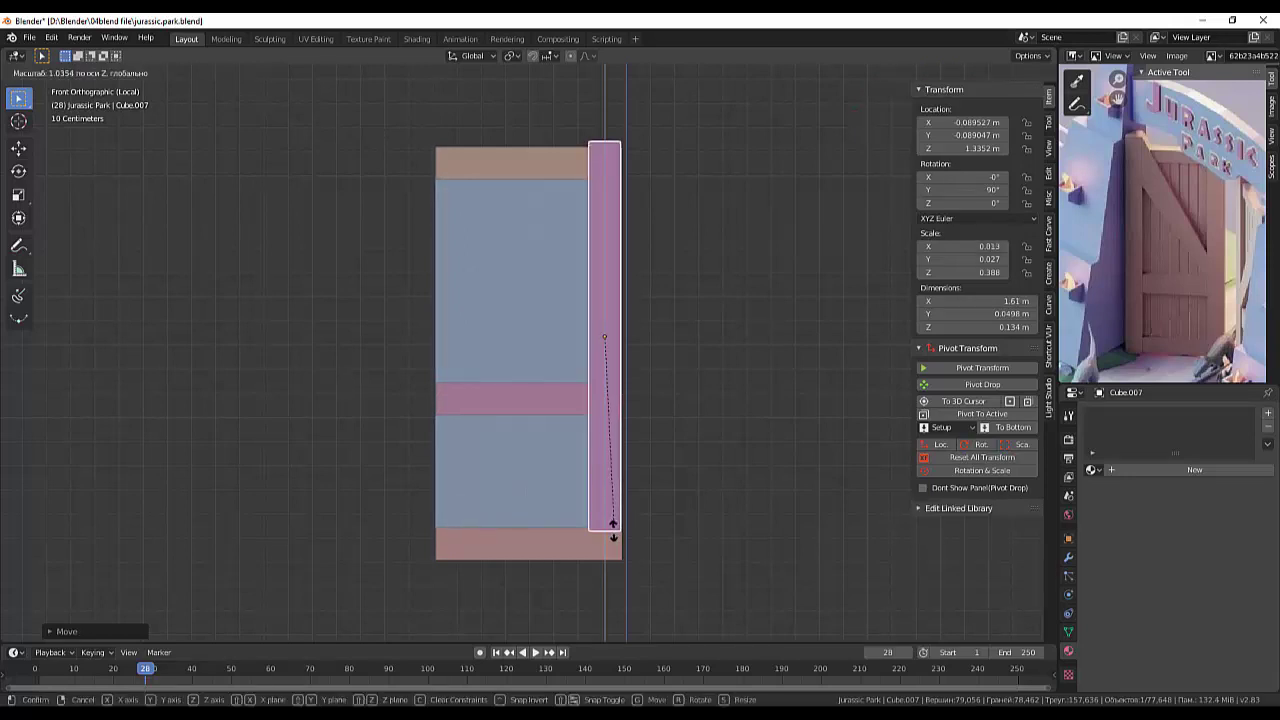
{"action": "left_click", "coordinate": [612, 535]}
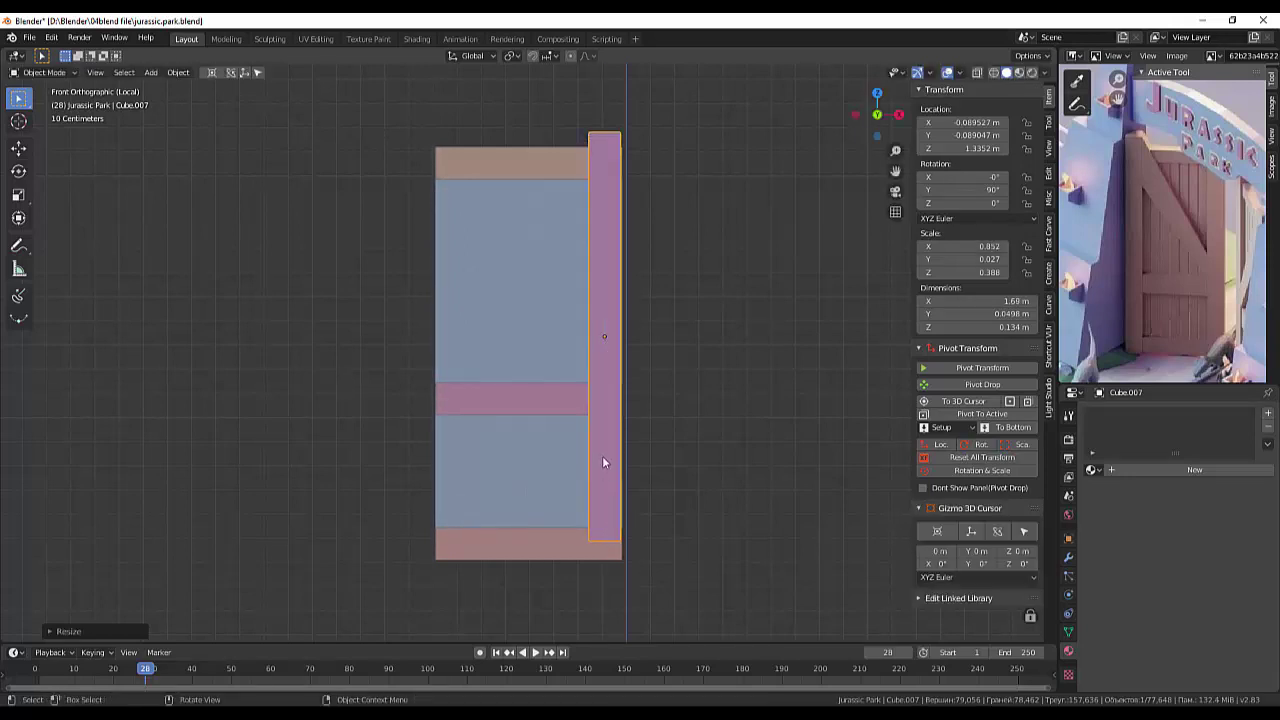
{"action": "key", "text": "z"}
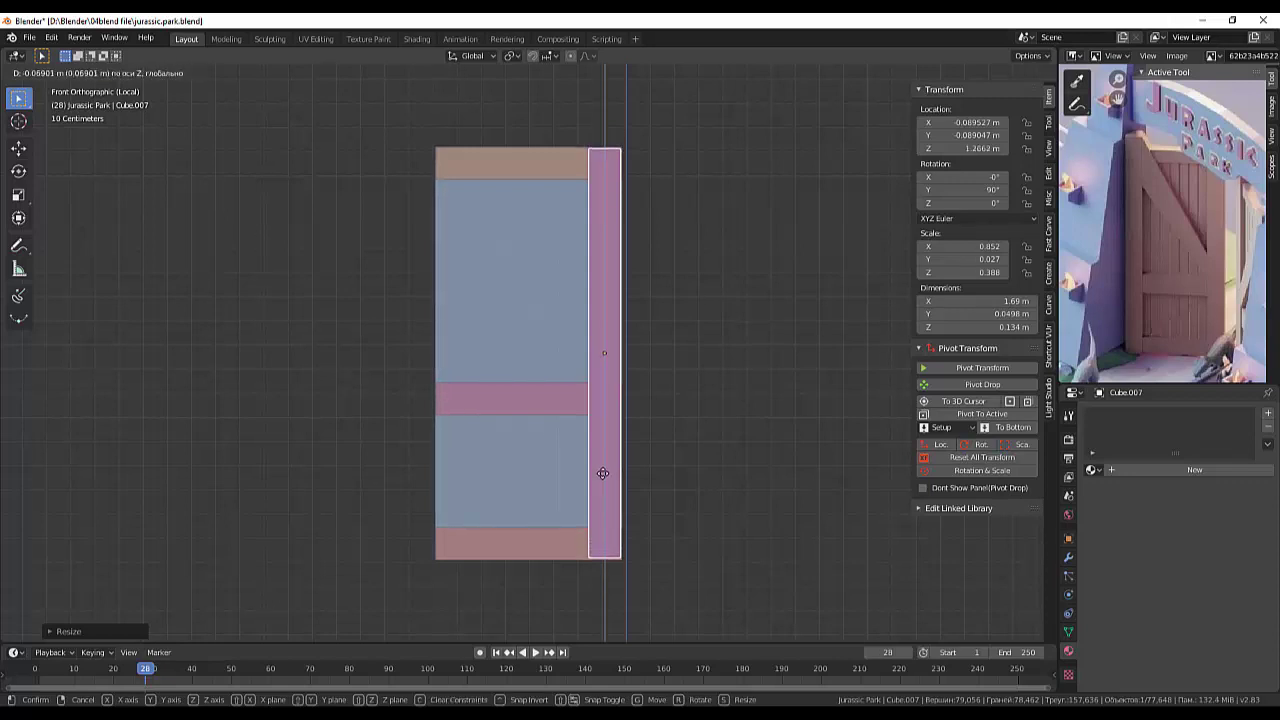
{"action": "left_click", "coordinate": [602, 473]}
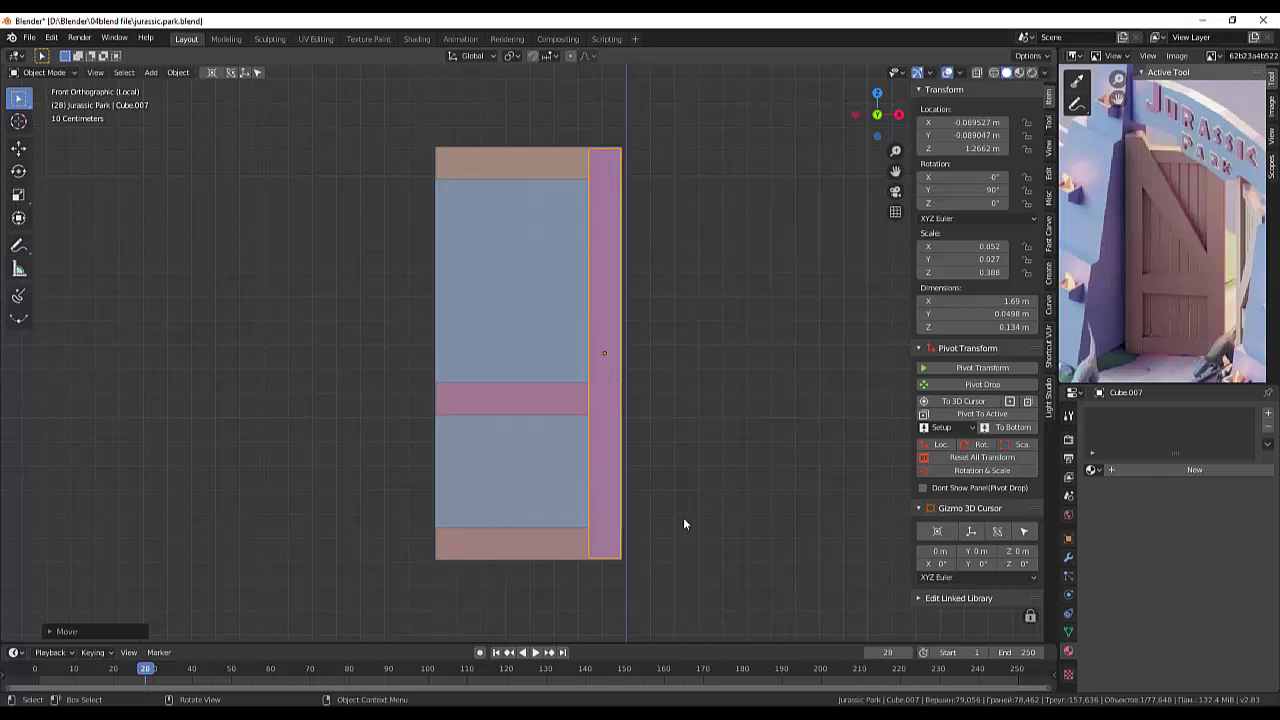
Step: In Right view, shift the side bar in depth so it sits flush with the crossbars
{"action": "mouse_move", "coordinate": [684, 521]}
{"action": "middle_mouse_down"}
{"action": "mouse_move", "coordinate": [570, 540]}
{"action": "mouse_move", "coordinate": [538, 530]}
{"action": "mouse_move", "coordinate": [662, 543]}
{"action": "middle_mouse_up"}
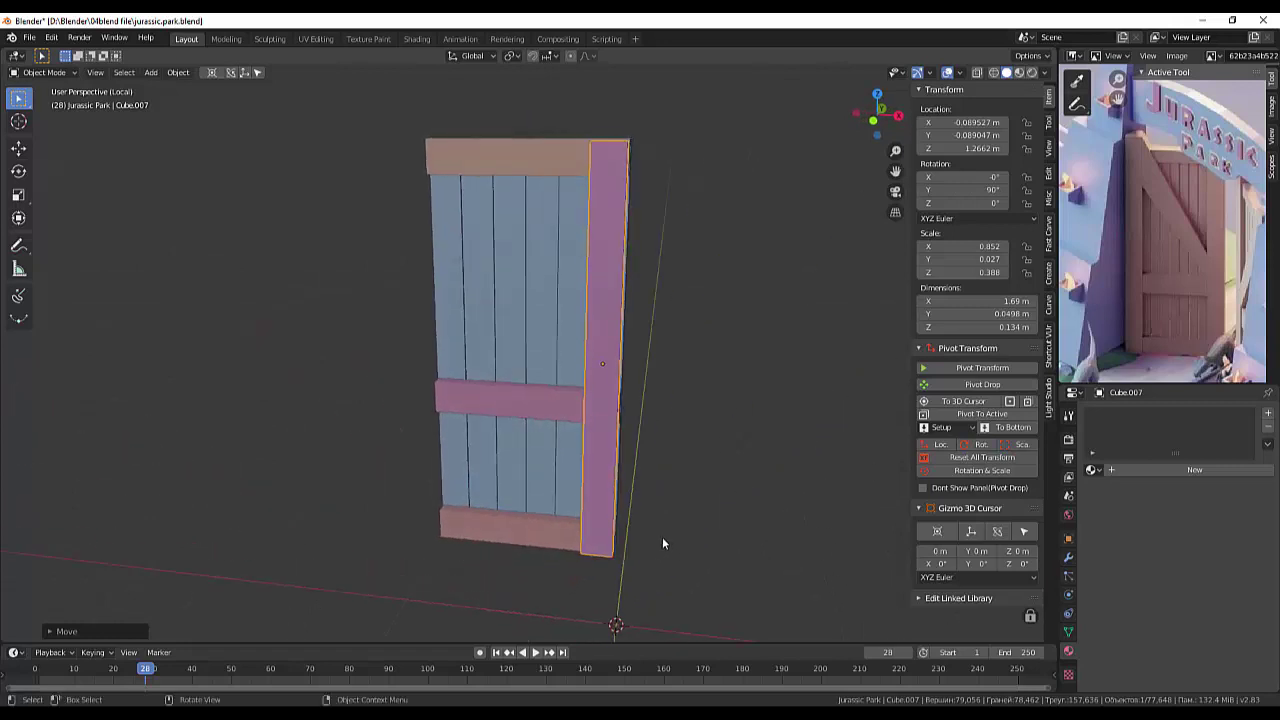
{"action": "scroll", "coordinate": [662, 543], "scroll_direction": "up", "scroll_amount": 2}
{"action": "mouse_move", "coordinate": [709, 465]}
{"action": "middle_mouse_down", "text": "shift"}
{"action": "mouse_move", "coordinate": [697, 387]}
{"action": "mouse_move", "coordinate": [688, 403]}
{"action": "mouse_move", "coordinate": [720, 374]}
{"action": "mouse_move", "coordinate": [619, 448]}
{"action": "middle_mouse_up", "text": "shift"}
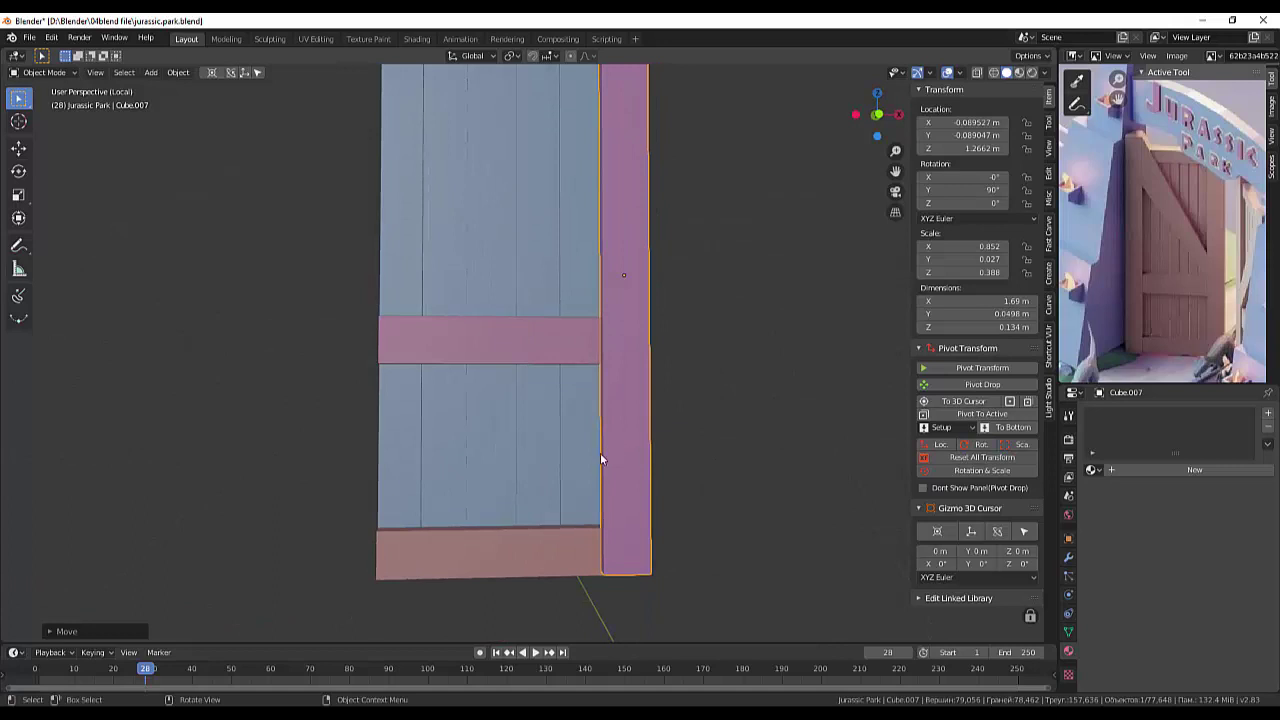
{"action": "left_click", "coordinate": [505, 343]}
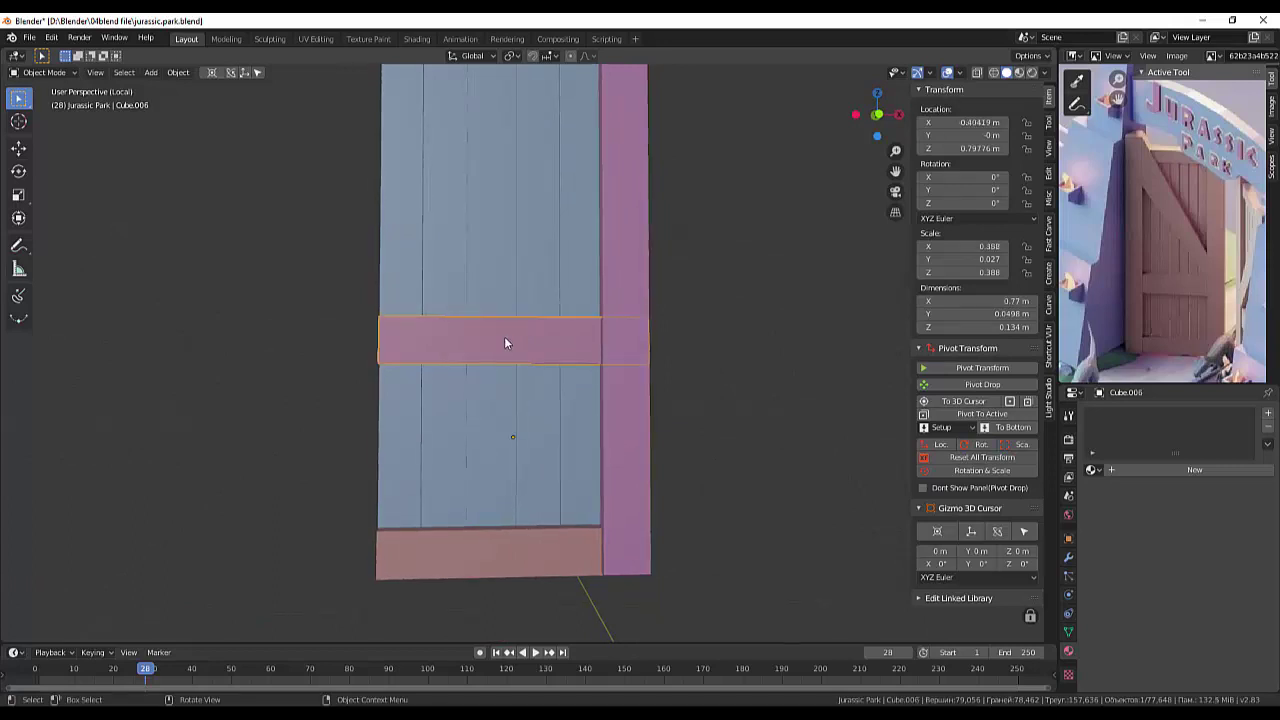
{"action": "mouse_move", "coordinate": [760, 477]}
{"action": "middle_mouse_down"}
{"action": "mouse_move", "coordinate": [688, 501]}
{"action": "mouse_move", "coordinate": [628, 492]}
{"action": "middle_mouse_up"}
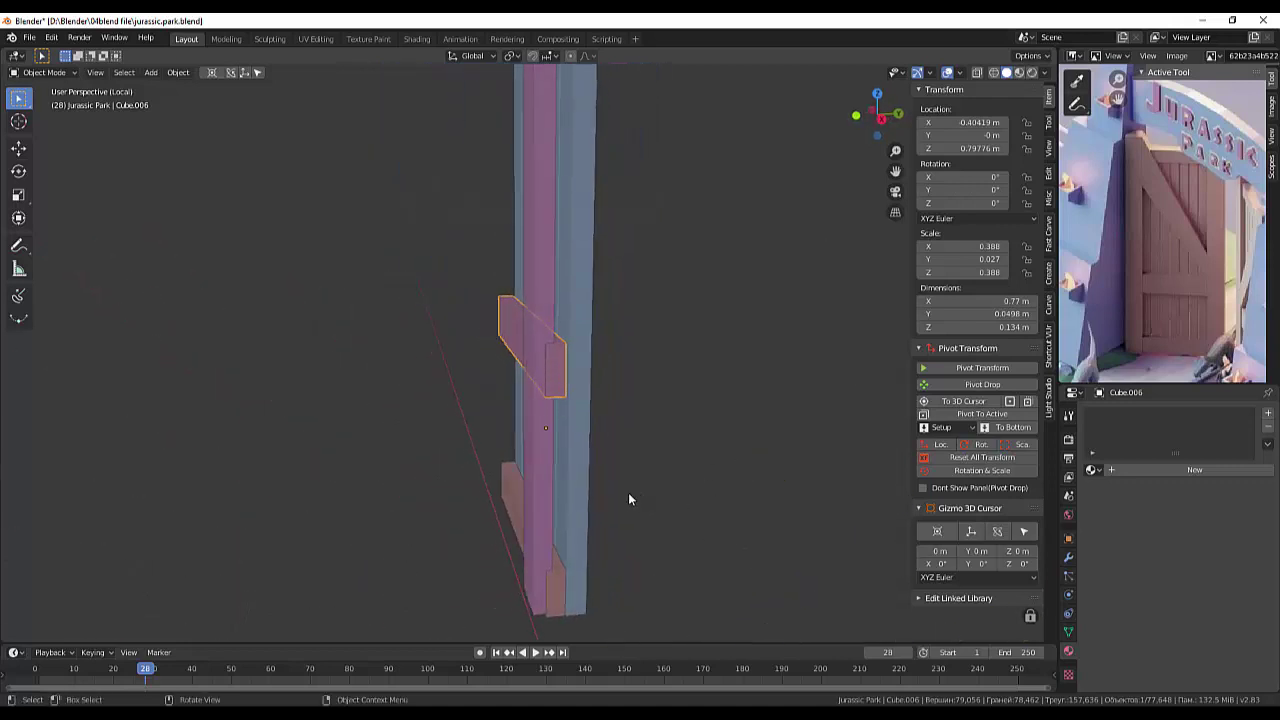
{"action": "left_click", "coordinate": [542, 464]}
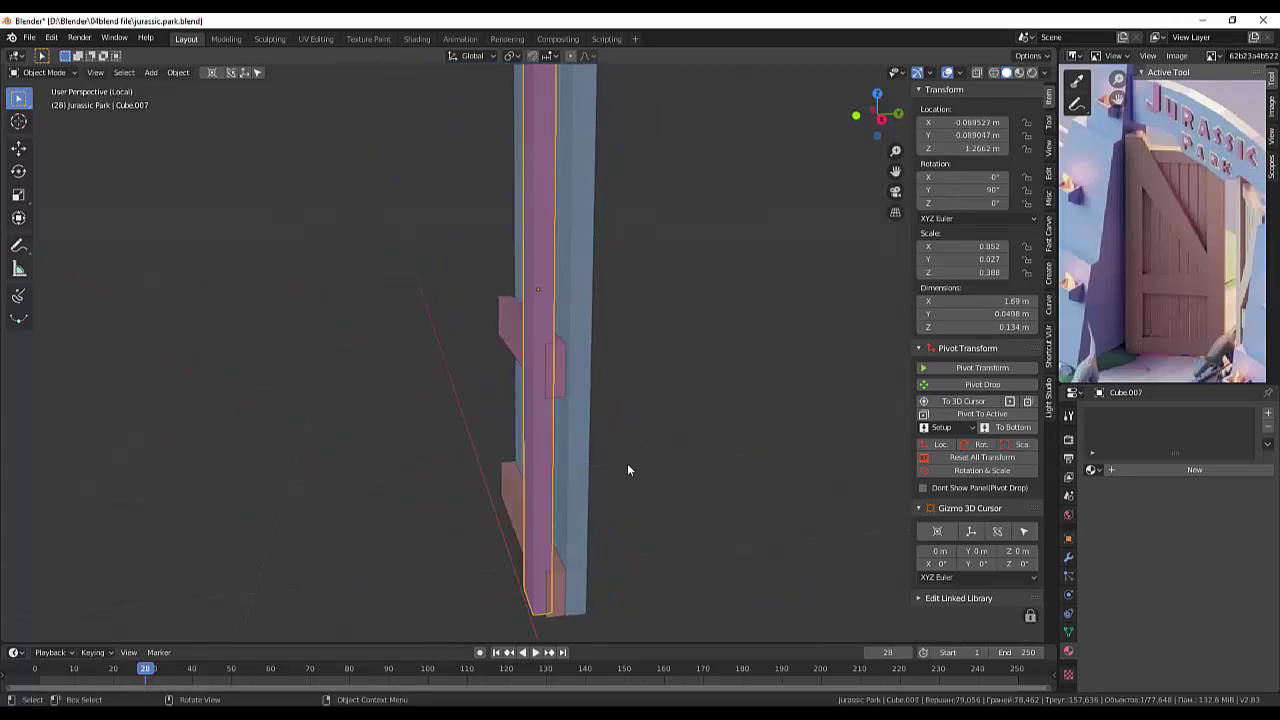
{"action": "key", "text": "KP_3"}
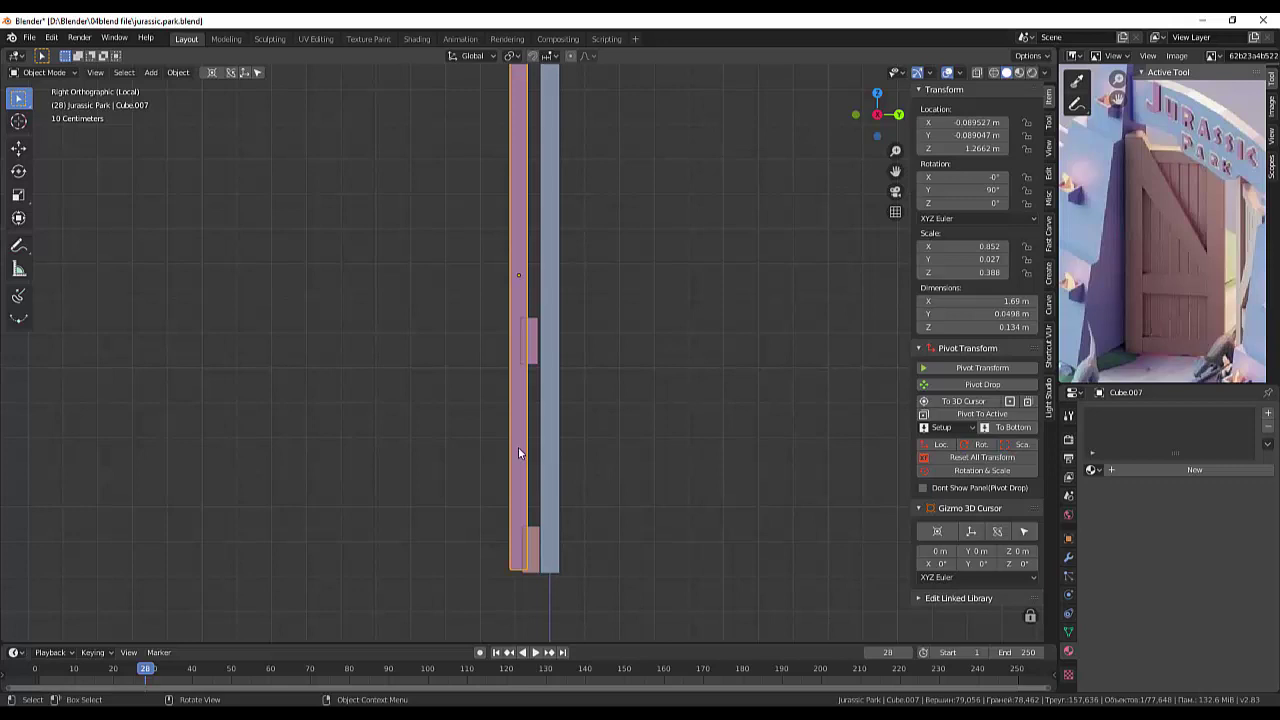
{"action": "key", "text": "g"}
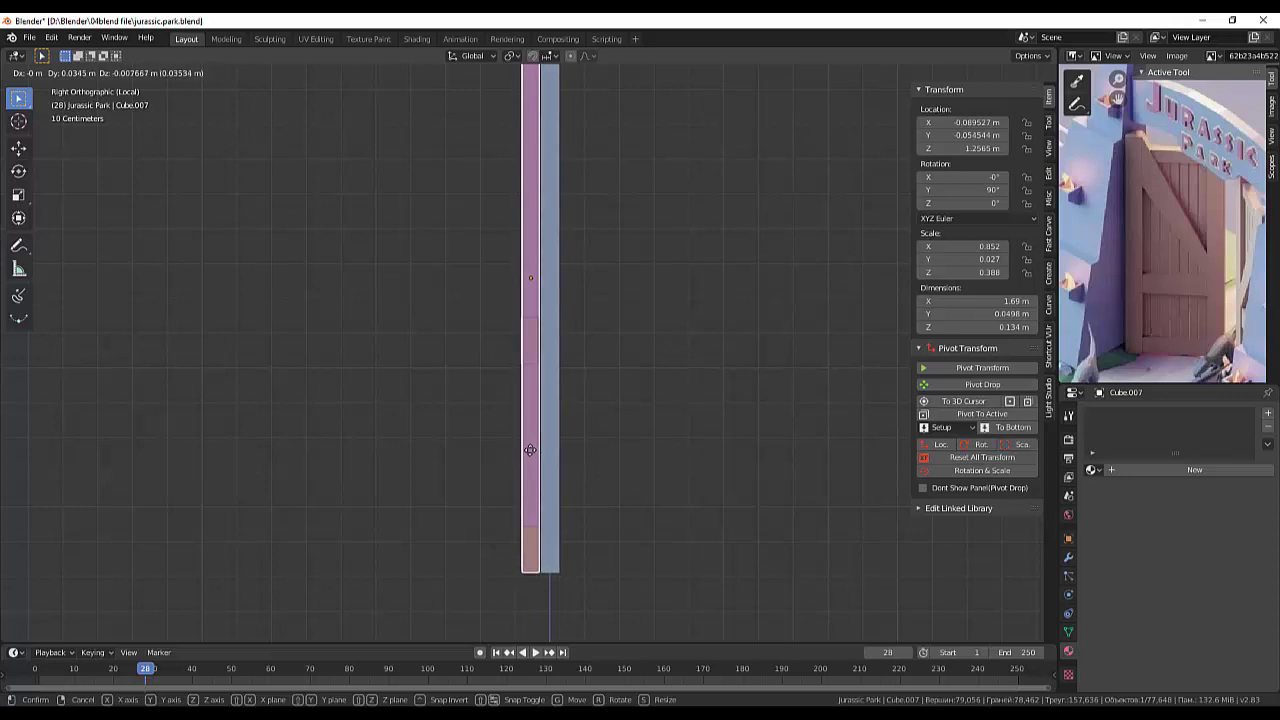
{"action": "left_click", "coordinate": [530, 450]}
{"action": "mouse_move", "coordinate": [602, 457]}
{"action": "middle_mouse_down"}
{"action": "mouse_move", "coordinate": [790, 453]}
{"action": "mouse_move", "coordinate": [756, 450]}
{"action": "mouse_move", "coordinate": [776, 458]}
{"action": "middle_mouse_up"}
{"action": "scroll", "coordinate": [797, 454], "scroll_direction": "down", "scroll_amount": 3}
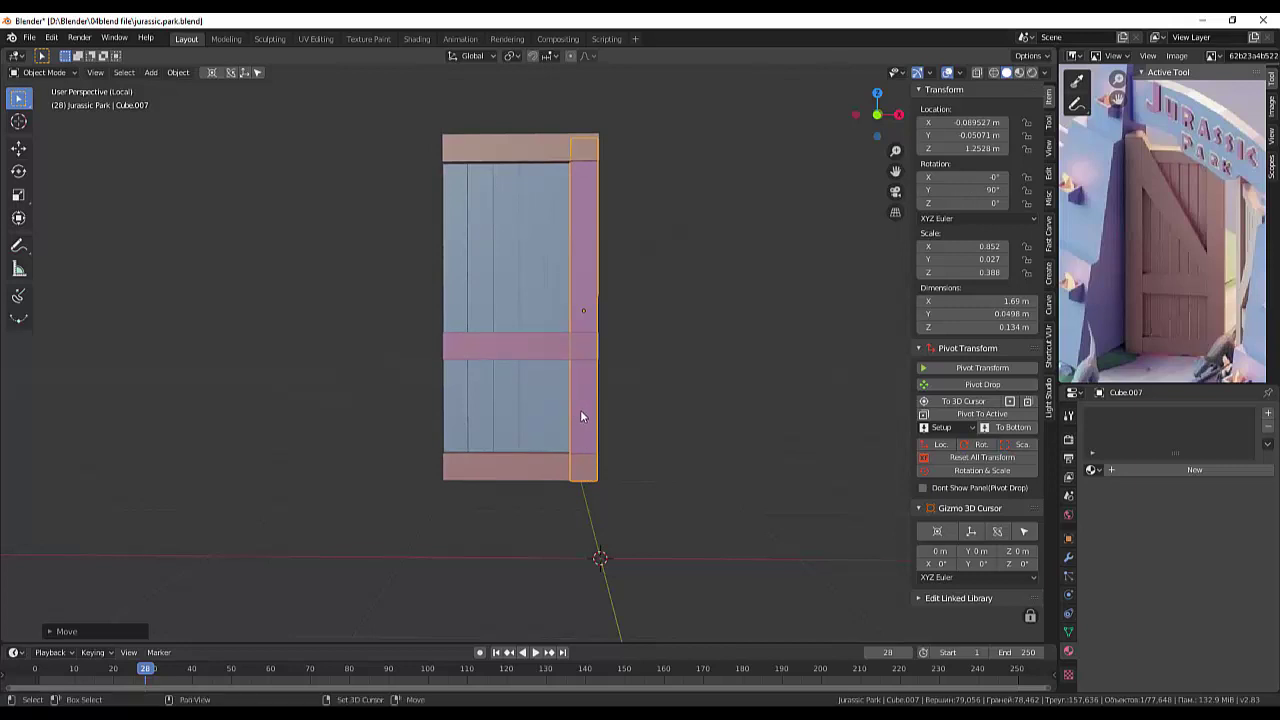
Step: Duplicate the right side bar along X to line the door's left edge
{"action": "key", "text": "shift+d"}
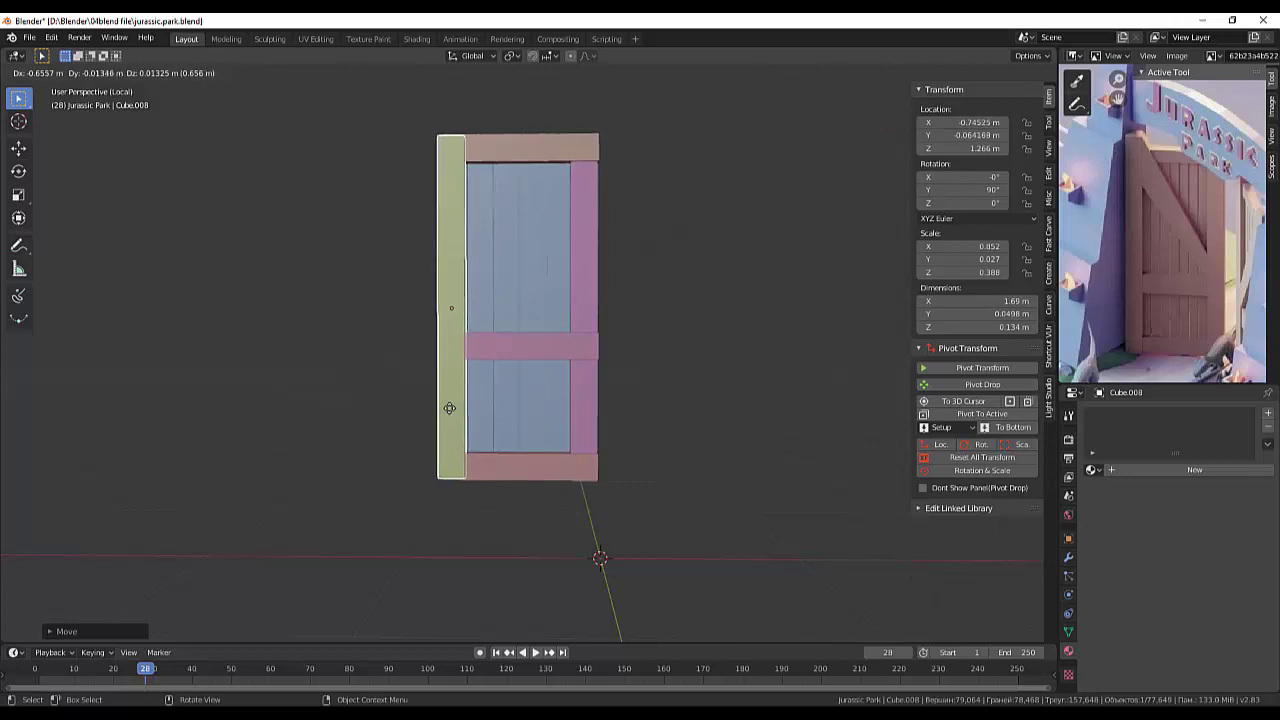
{"action": "key", "text": "x"}
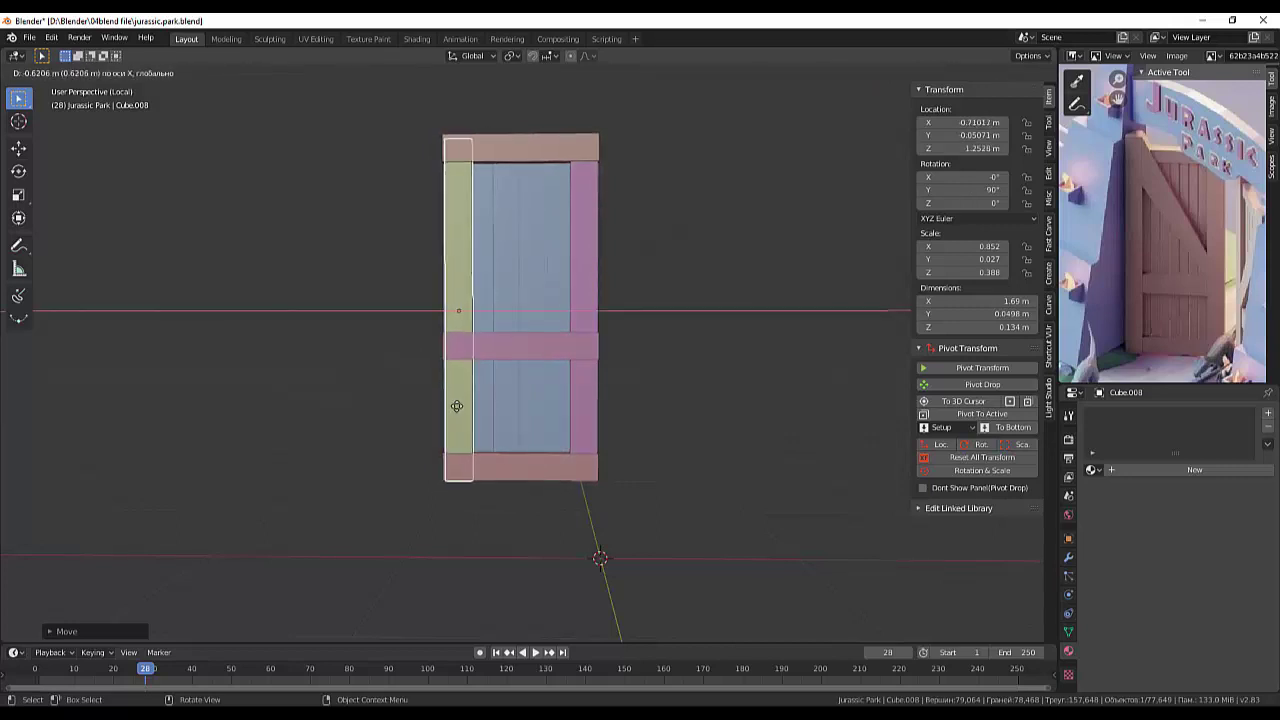
{"action": "left_click", "coordinate": [464, 417]}
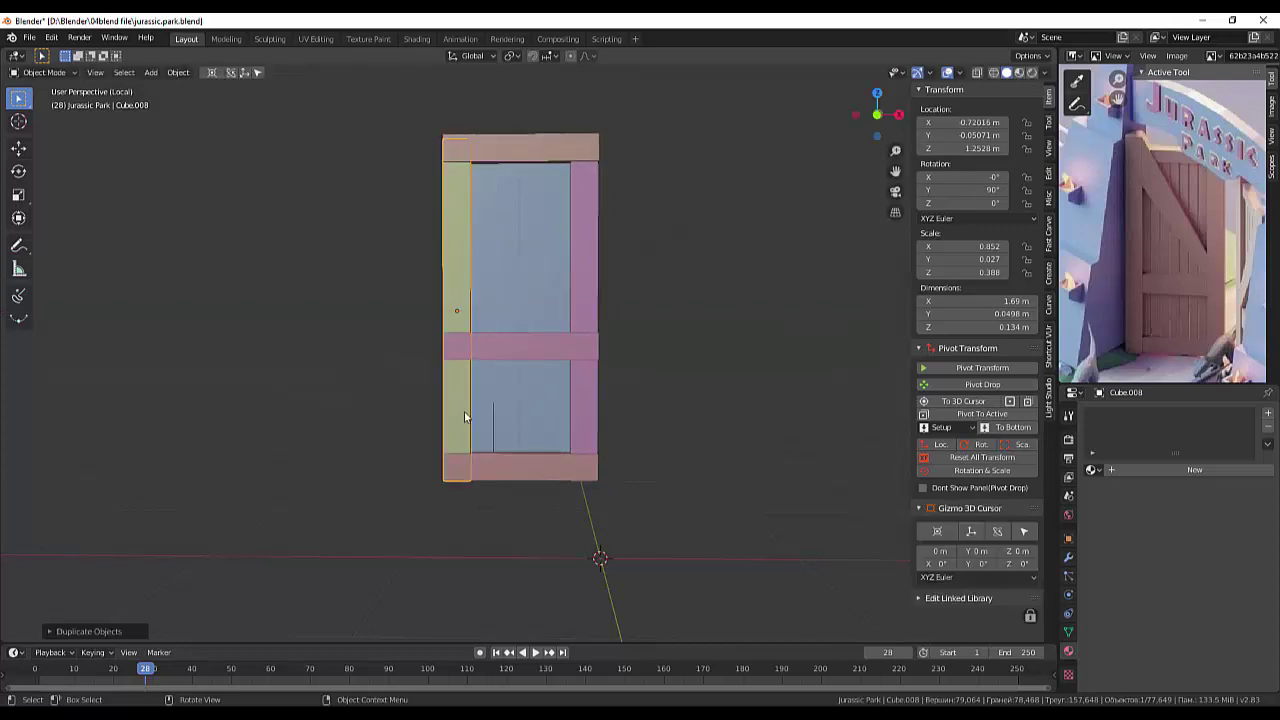
{"action": "mouse_move", "coordinate": [673, 417]}
{"action": "middle_mouse_down"}
{"action": "mouse_move", "coordinate": [729, 515]}
{"action": "mouse_move", "coordinate": [809, 512]}
{"action": "mouse_move", "coordinate": [800, 437]}
{"action": "mouse_move", "coordinate": [646, 443]}
{"action": "middle_mouse_up"}
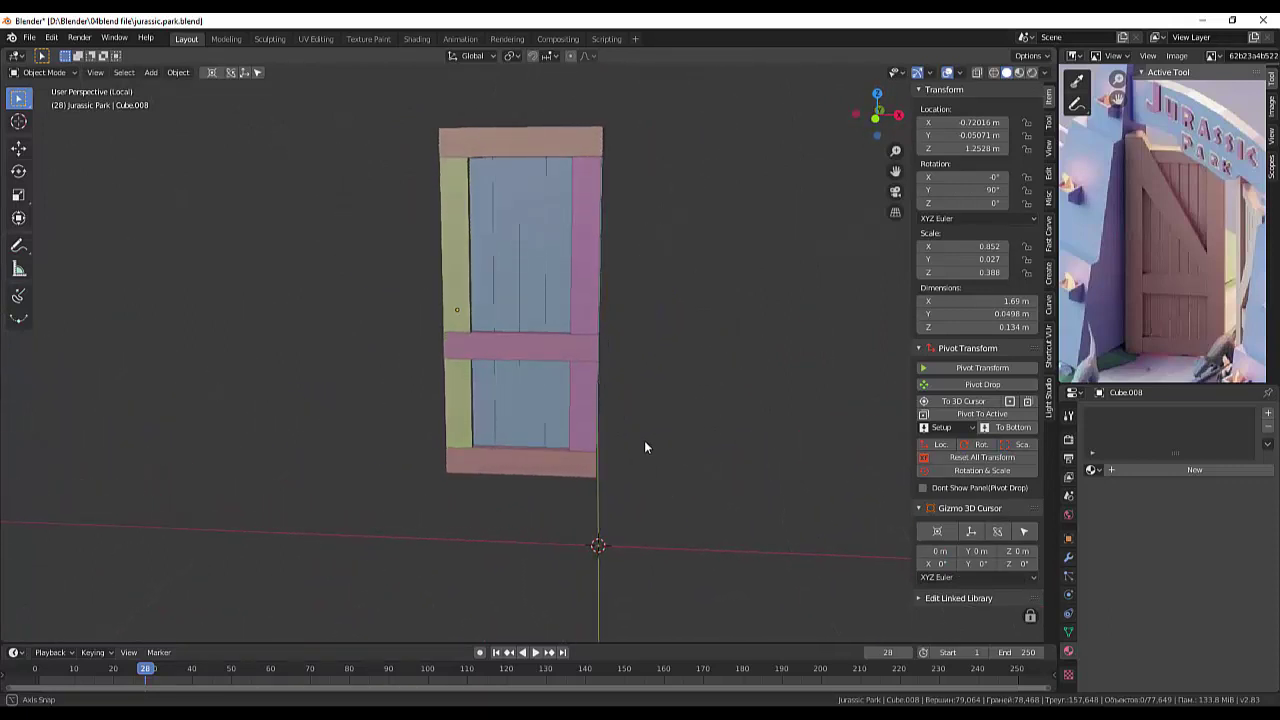
Step: Enlarge the bottom crossbar slightly and set its origin to geometry
{"action": "left_click", "coordinate": [542, 468]}
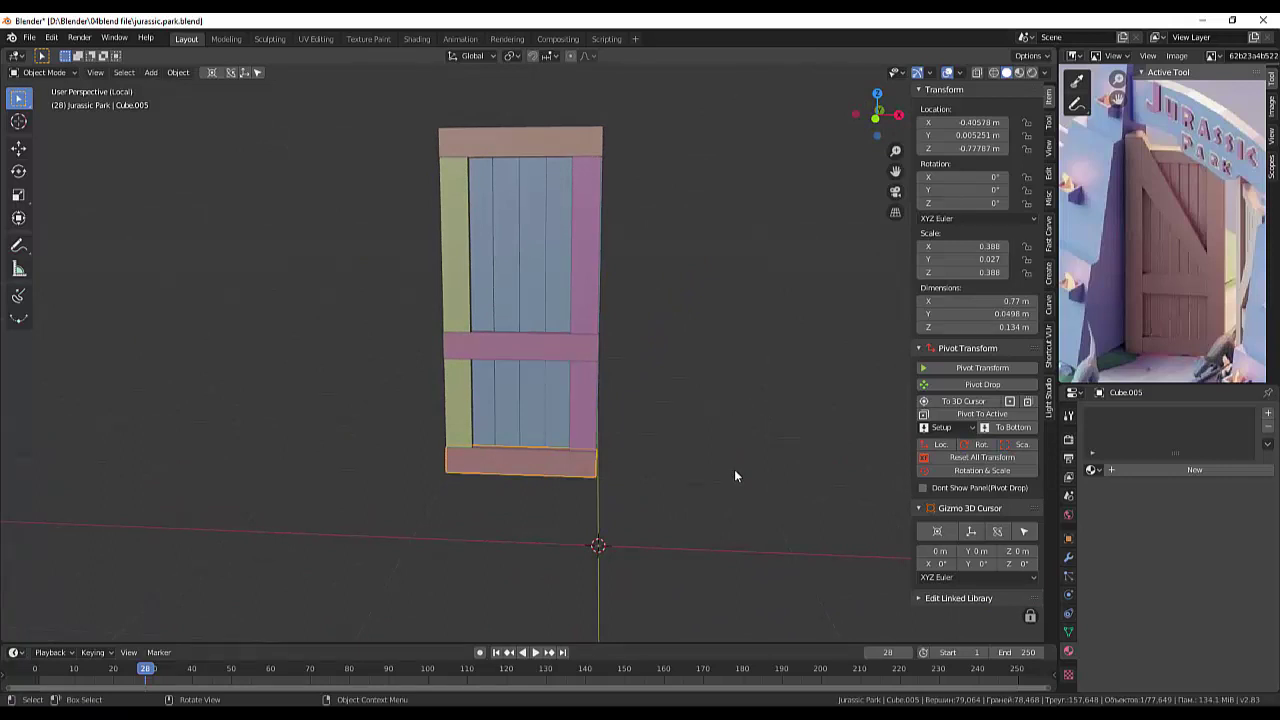
{"action": "key", "text": "s"}
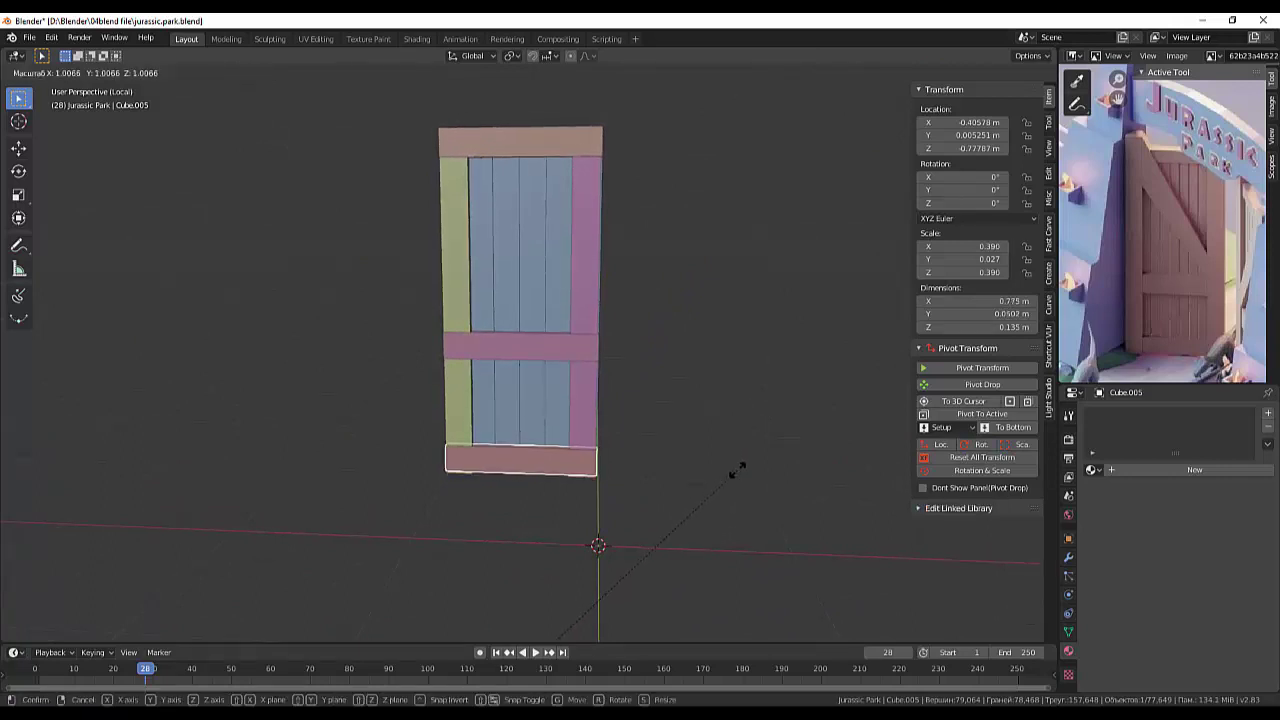
{"action": "left_click", "coordinate": [736, 470]}
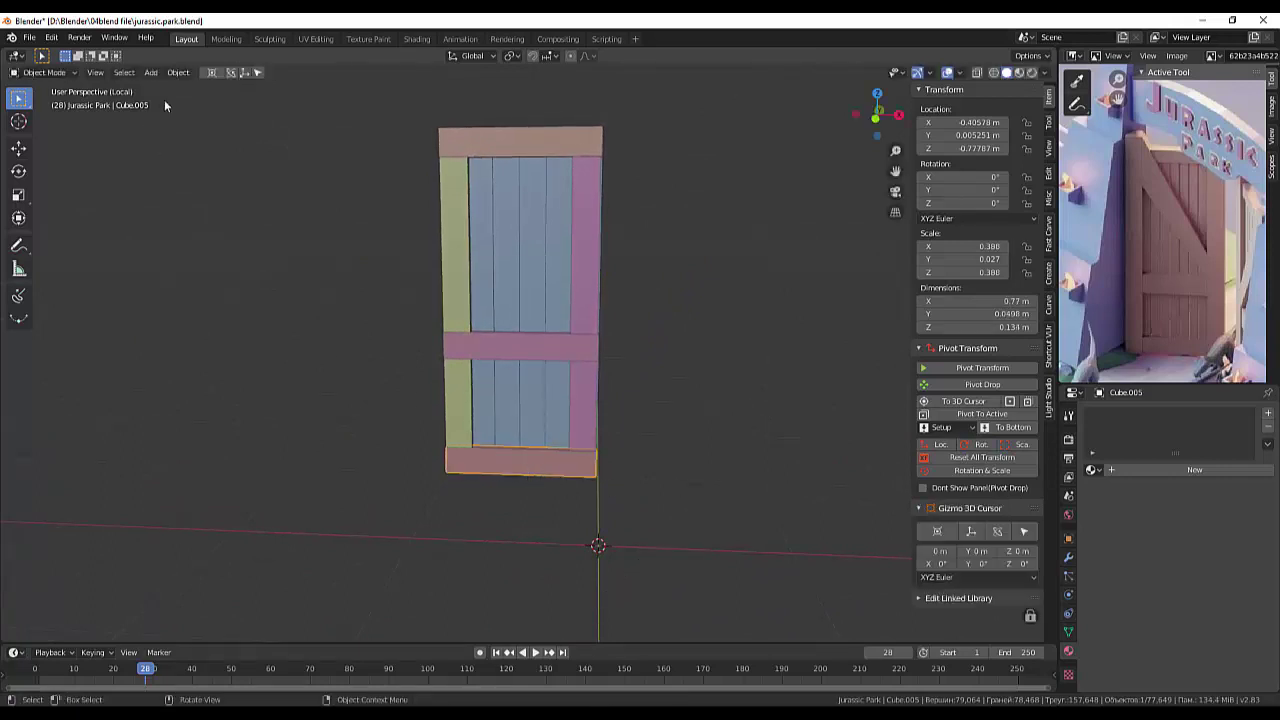
{"action": "left_click", "coordinate": [178, 72]}
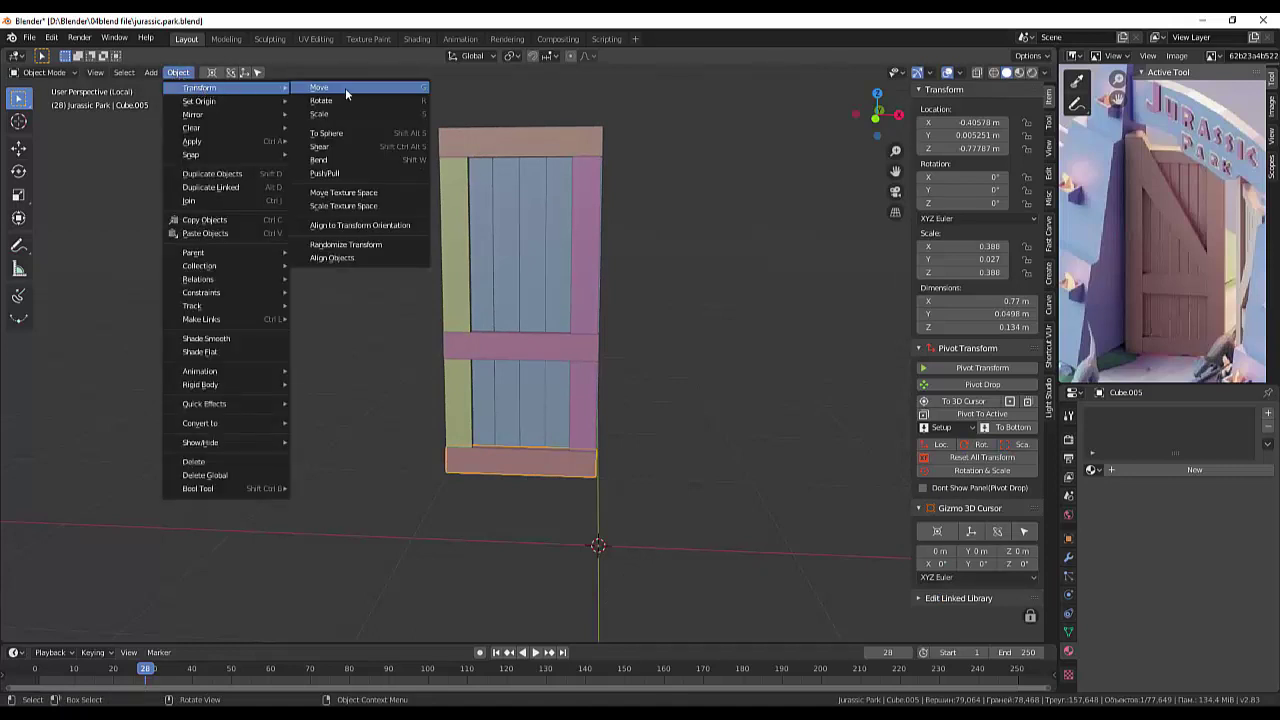
{"action": "mouse_move", "coordinate": [199, 101]}
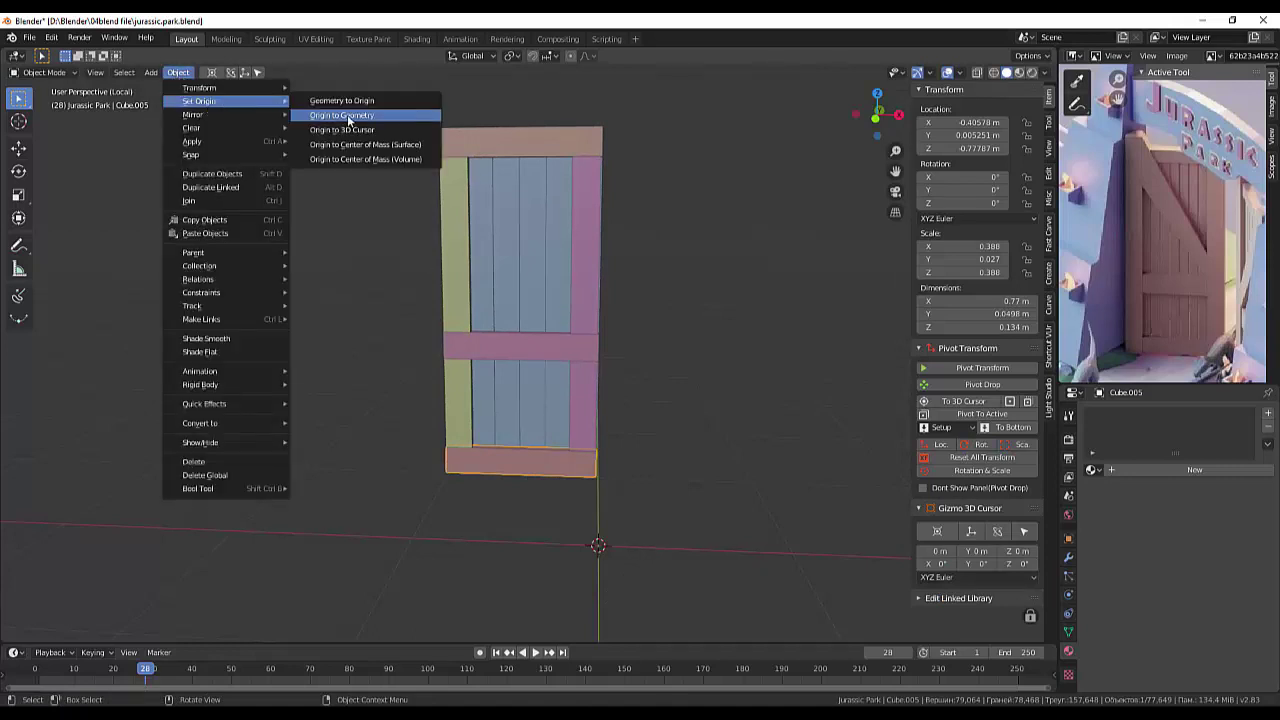
{"action": "left_click", "coordinate": [348, 116]}
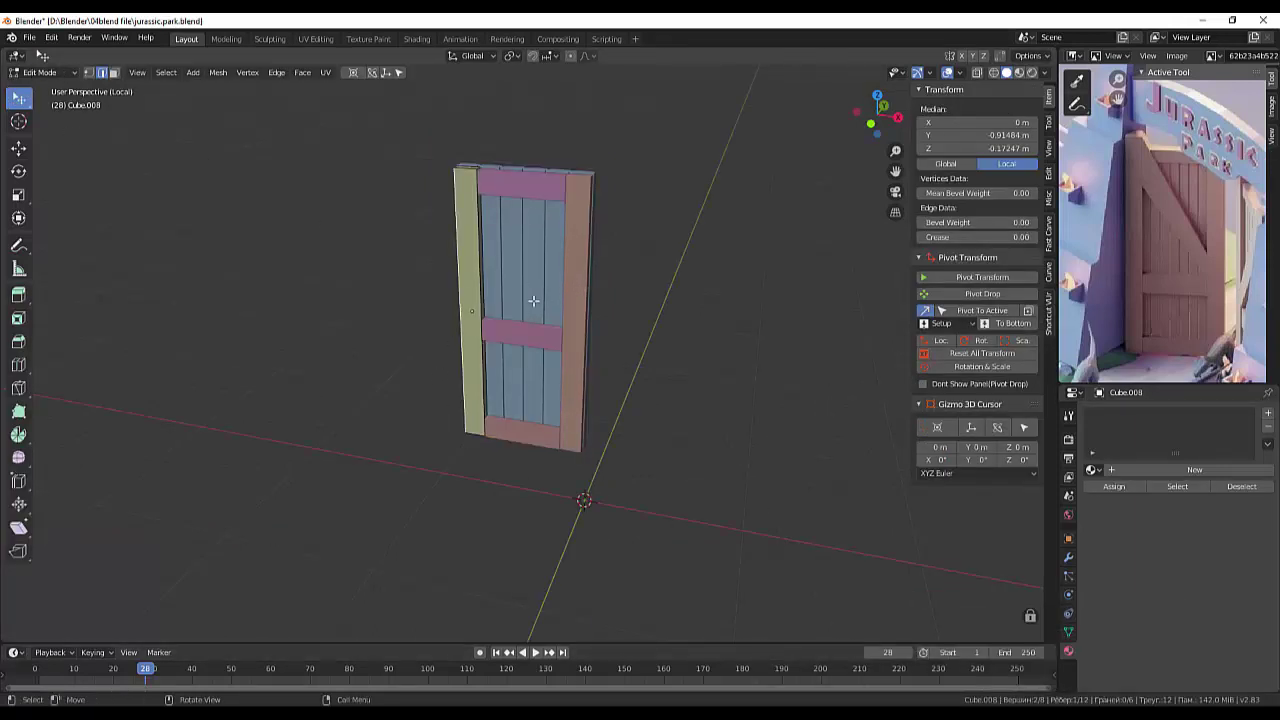
Step: Return to Object Mode and select both side bars
{"action": "middle_click_drag", "start_coordinate": [574, 266], "coordinate": [253, 168]}
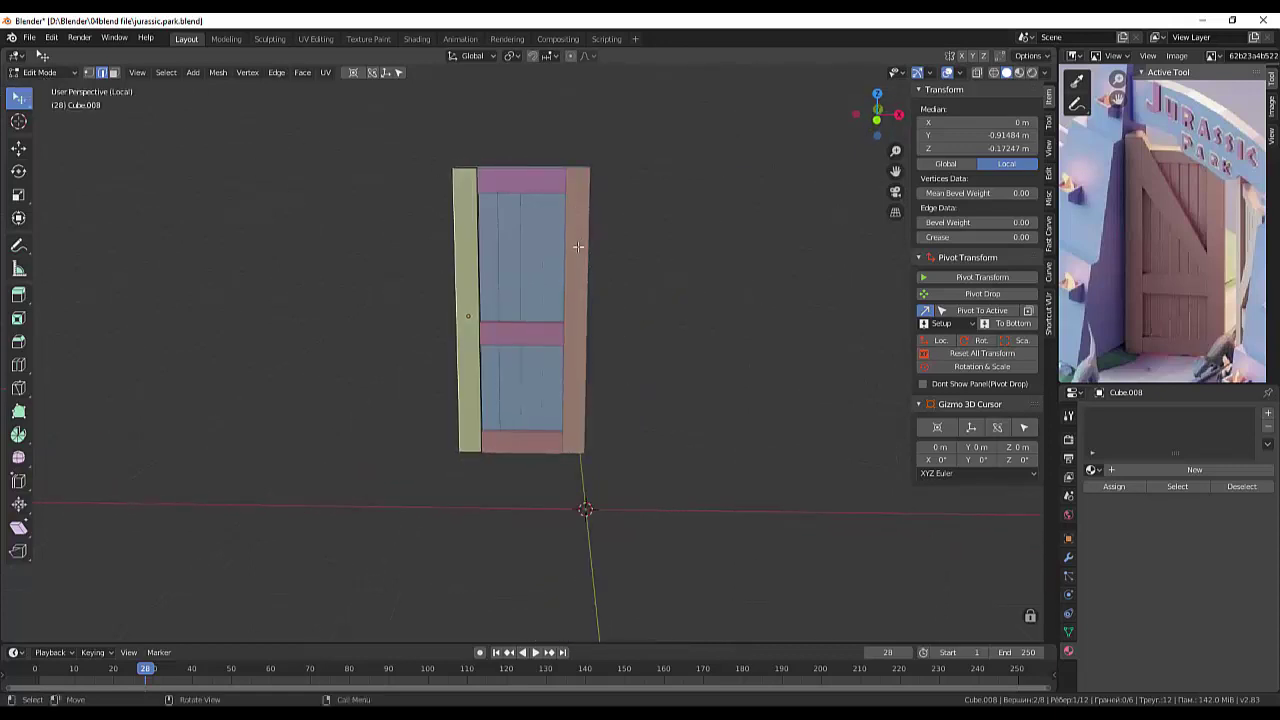
{"action": "mouse_move", "coordinate": [346, 237]}
{"action": "middle_mouse_down"}
{"action": "mouse_move", "coordinate": [309, 266]}
{"action": "mouse_move", "coordinate": [522, 290]}
{"action": "middle_mouse_up"}
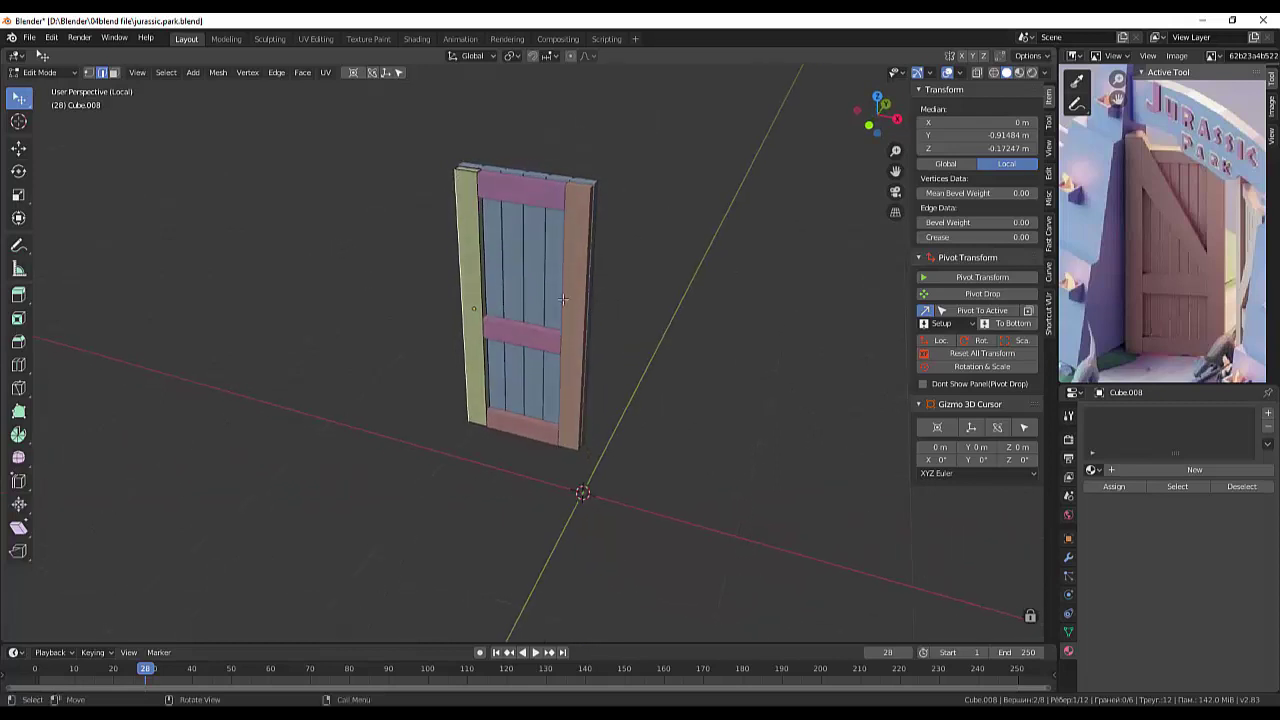
{"action": "key", "text": "alt+a"}
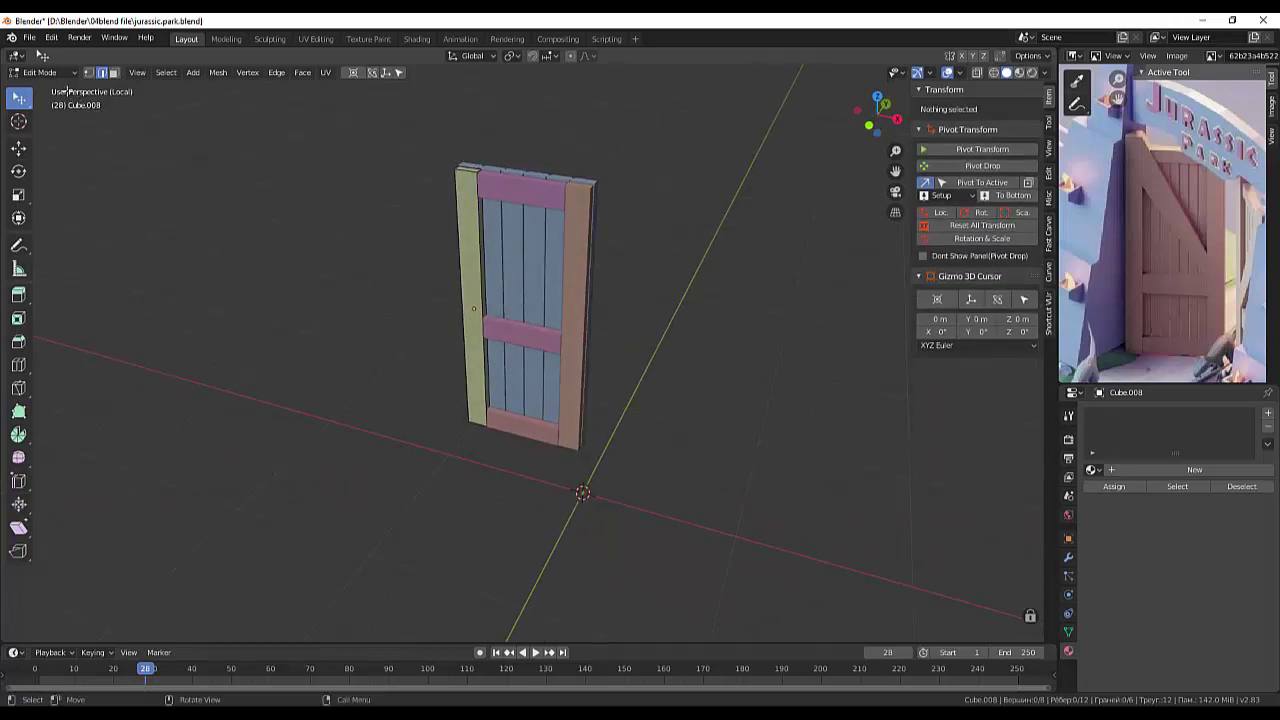
{"action": "left_click", "coordinate": [40, 72]}
{"action": "left_click", "coordinate": [40, 89]}
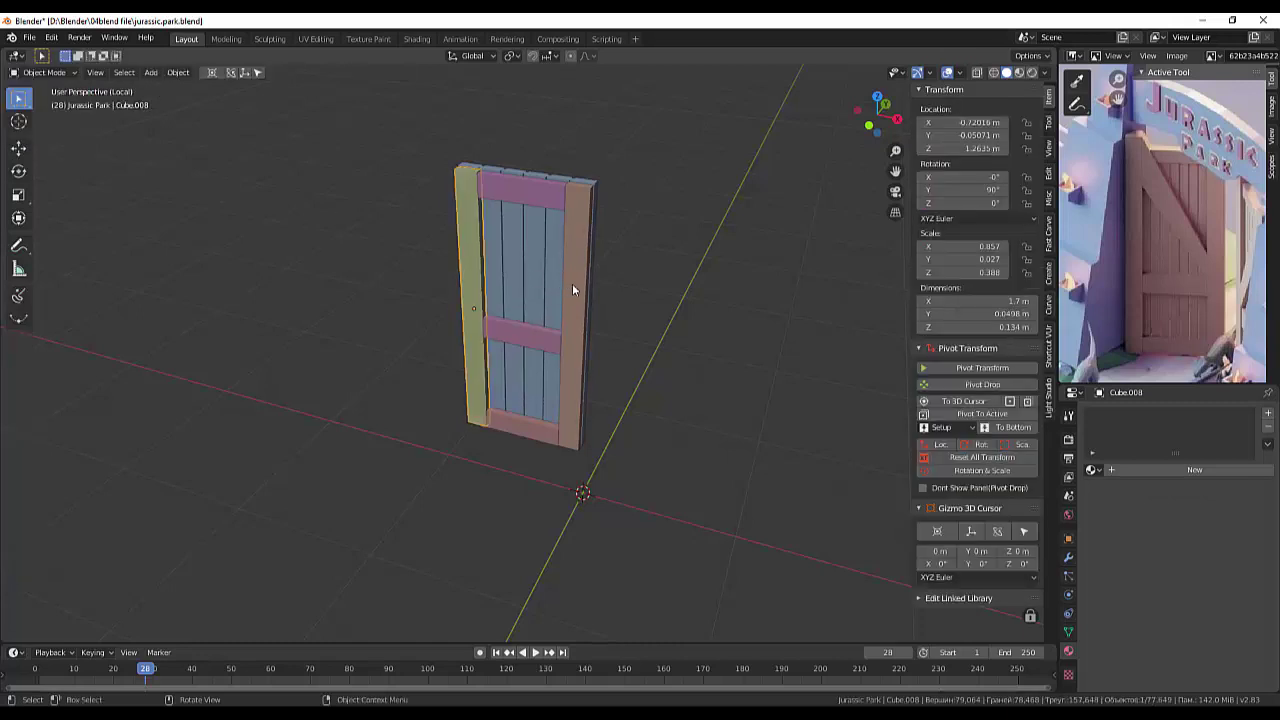
{"action": "left_click", "coordinate": [572, 288]}
{"action": "left_click", "coordinate": [472, 282], "text": "shift"}
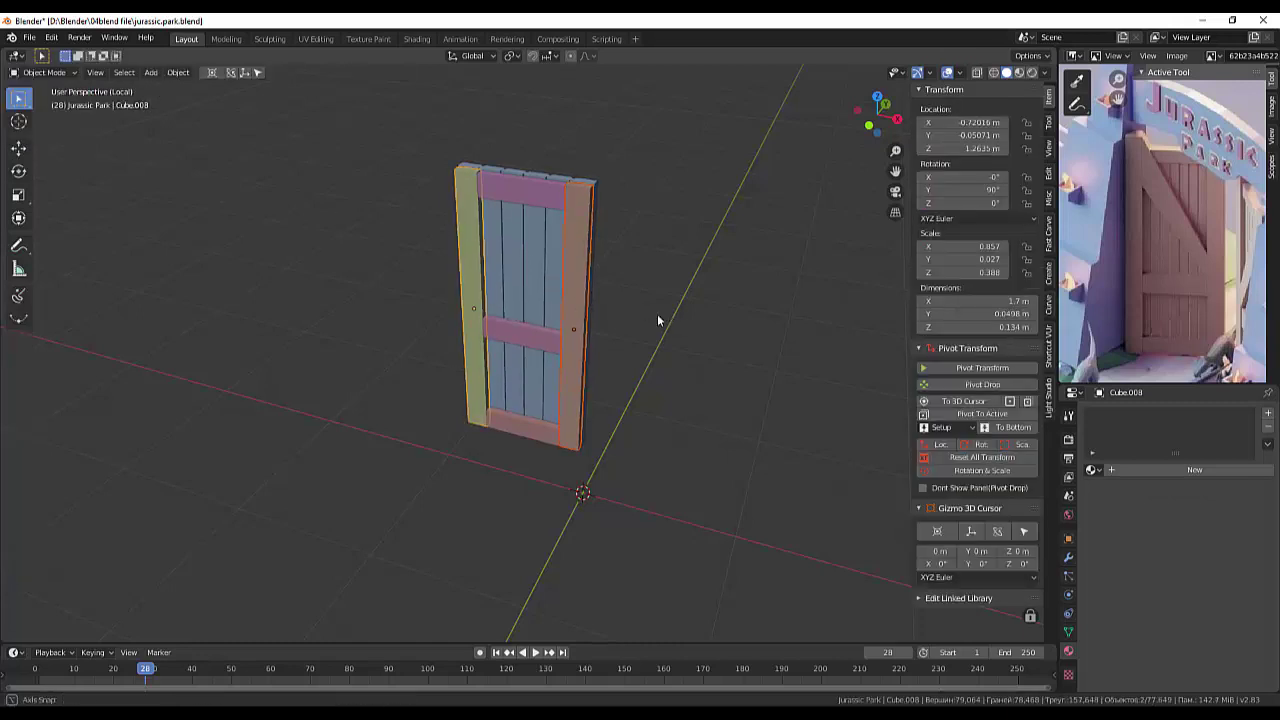
{"action": "middle_click_drag", "start_coordinate": [657, 320], "coordinate": [553, 350]}
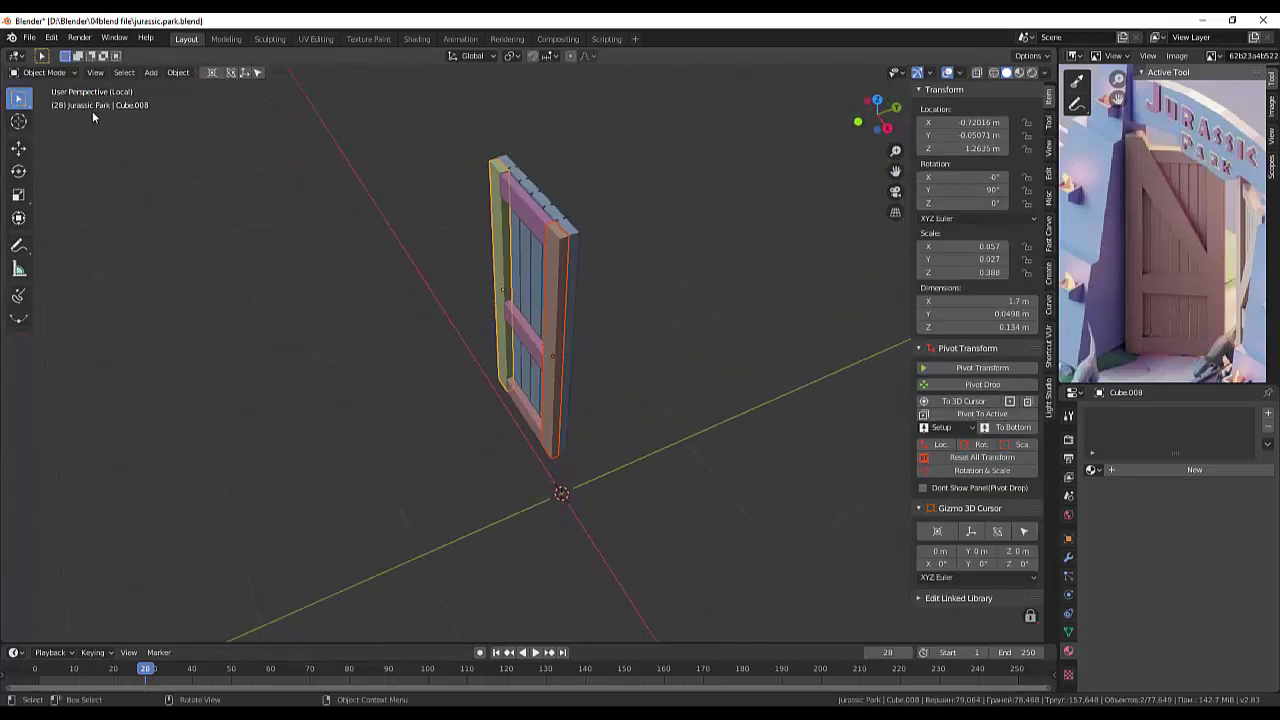
Step: In Edit Mode, select one face on each side bar and move them along Y
{"action": "left_click", "coordinate": [35, 72]}
{"action": "left_click", "coordinate": [35, 100]}
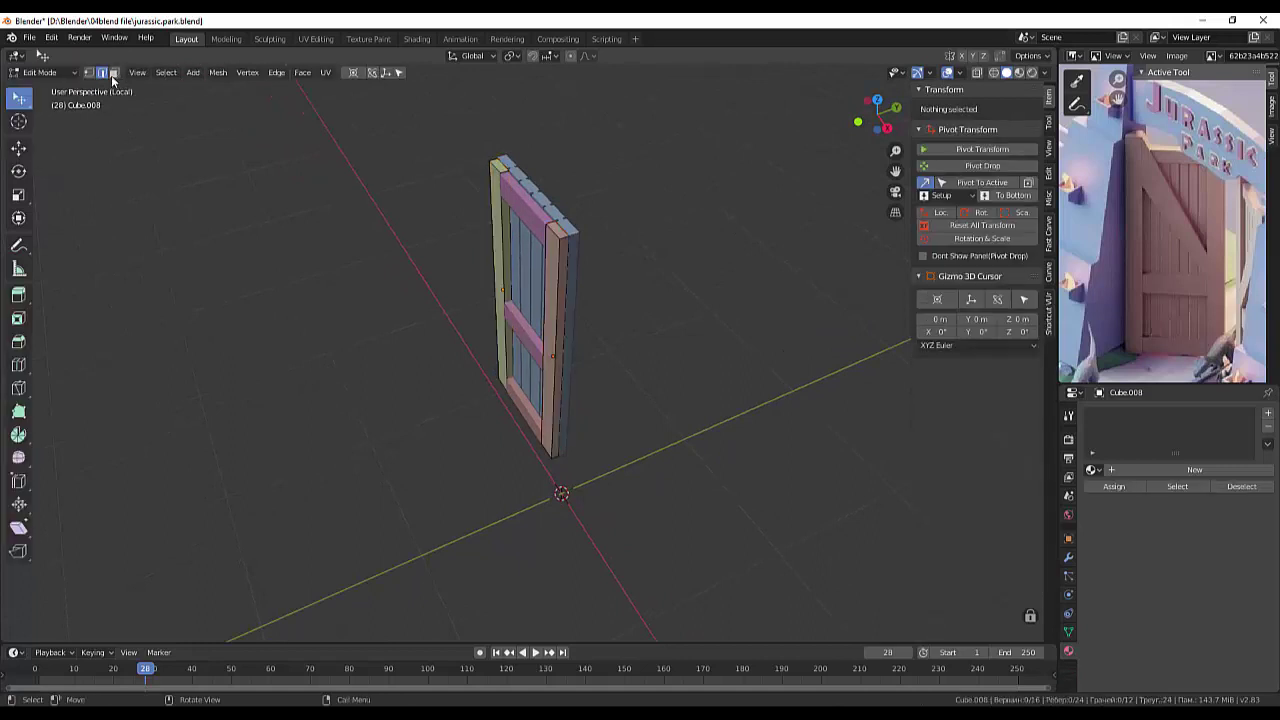
{"action": "left_click", "coordinate": [114, 73]}
{"action": "left_click", "coordinate": [556, 278]}
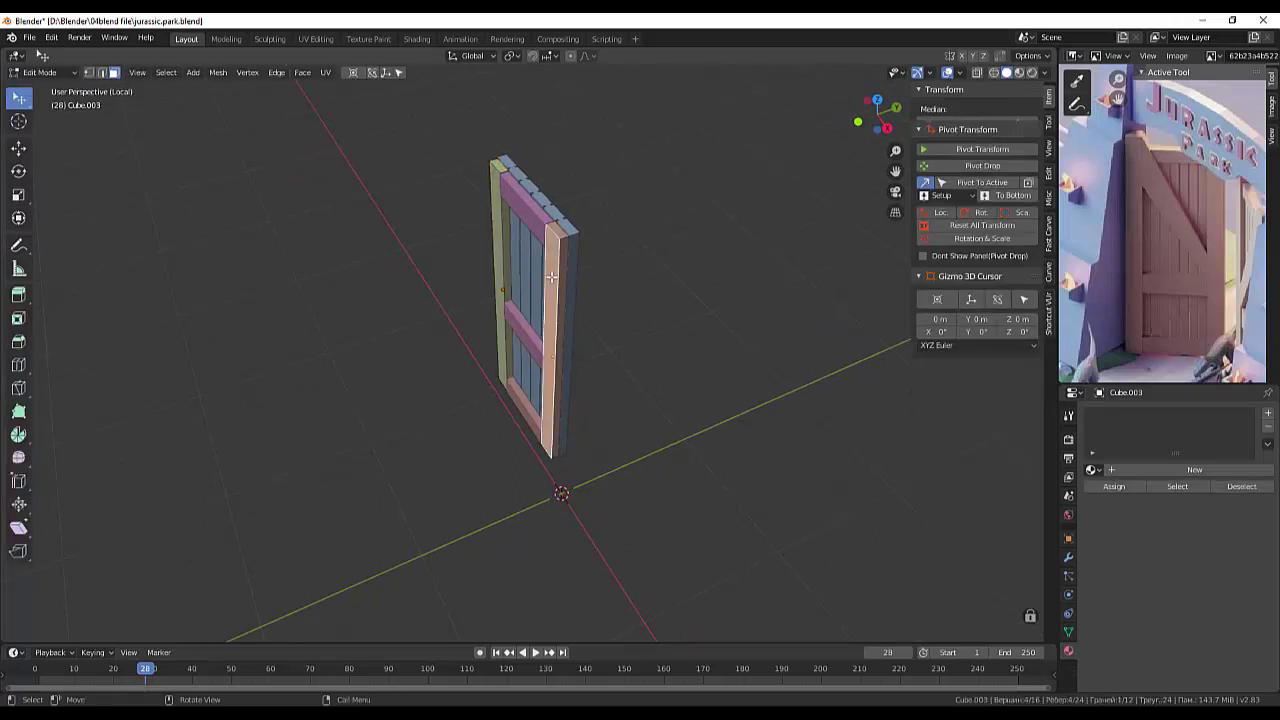
{"action": "left_click", "coordinate": [492, 246], "text": "shift"}
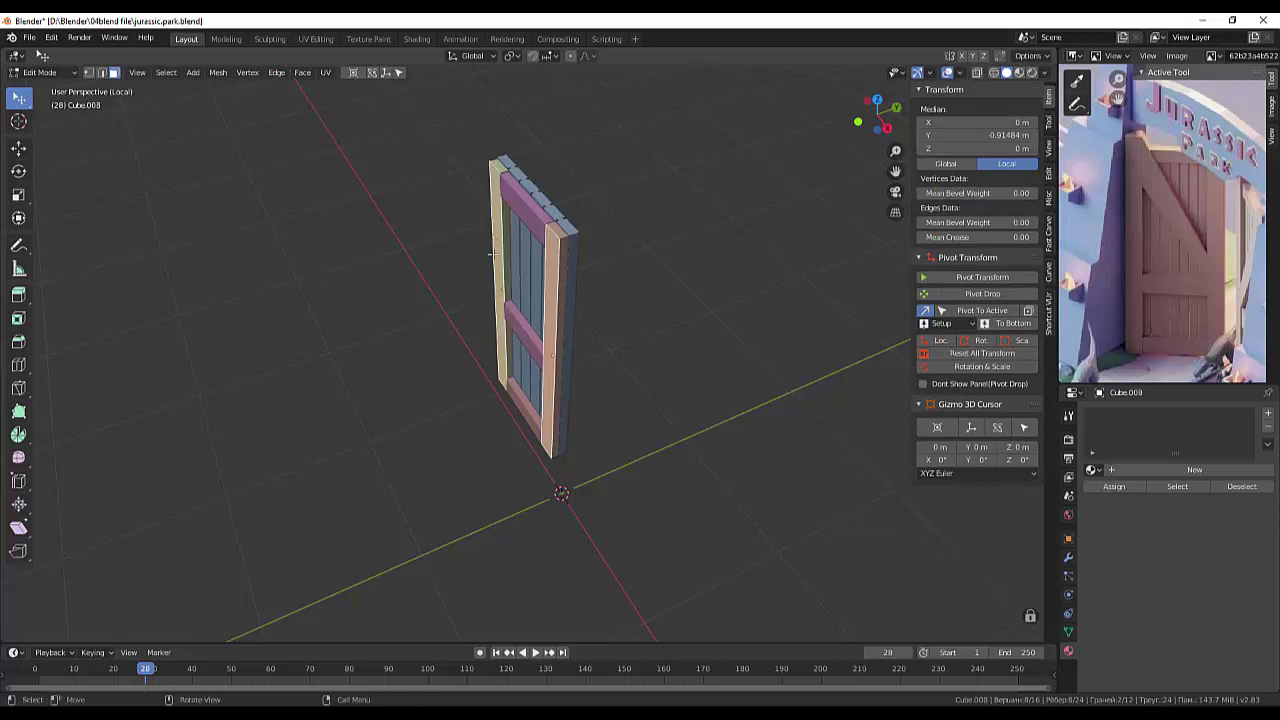
{"action": "key", "text": "g"}
{"action": "key", "text": "y"}
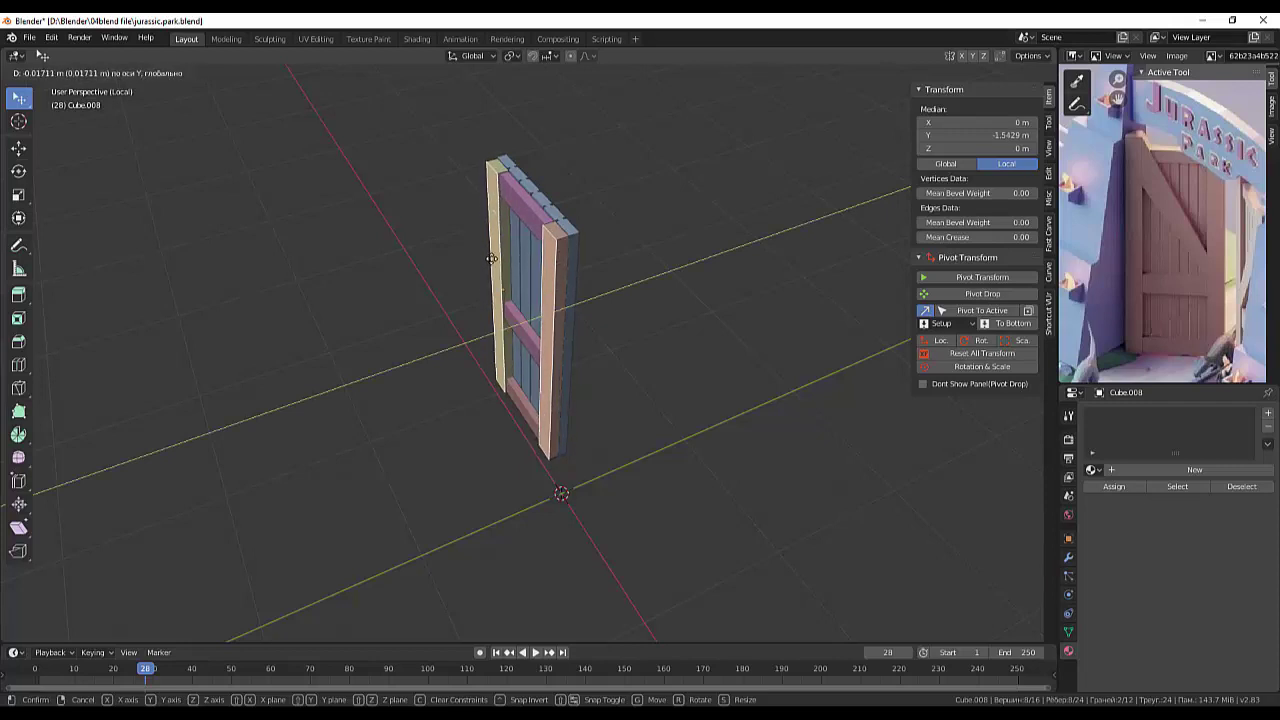
{"action": "left_click", "coordinate": [491, 259]}
Step: Try a tilted duplicate of the side bar, undo it, and go back to Object Mode
{"action": "middle_click_drag", "start_coordinate": [572, 303], "coordinate": [600, 263]}
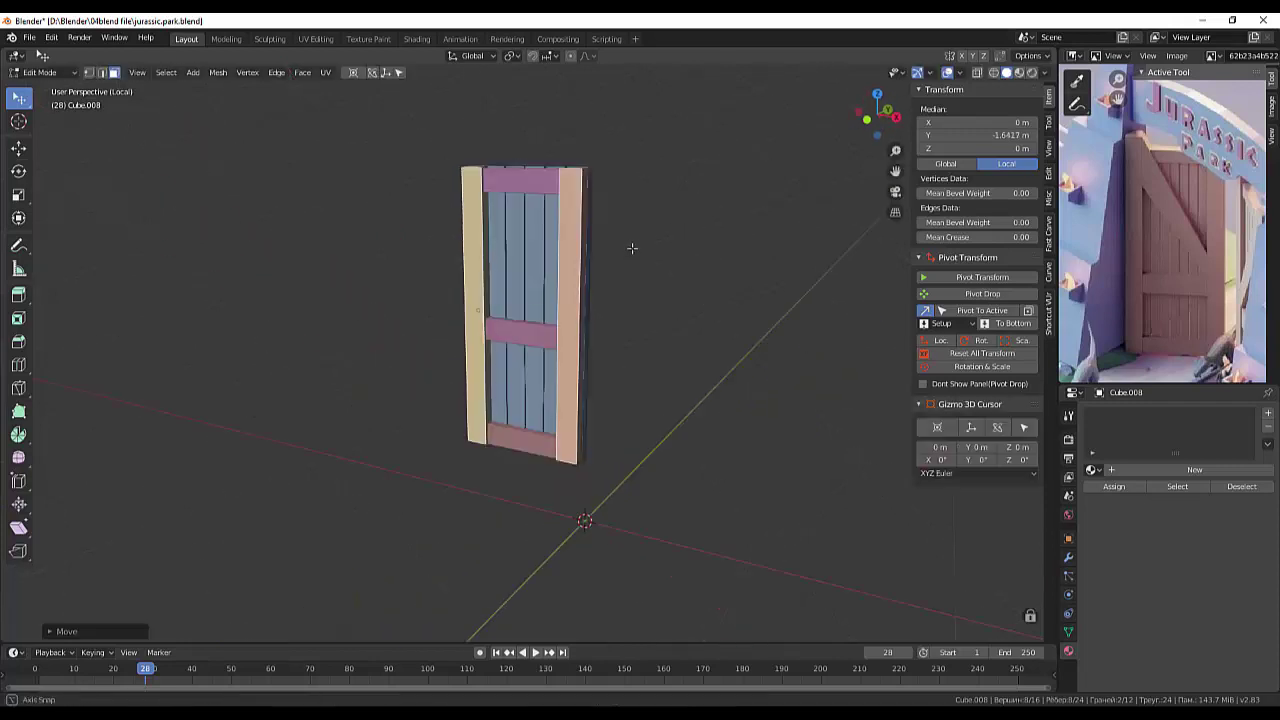
{"action": "left_click", "coordinate": [574, 272]}
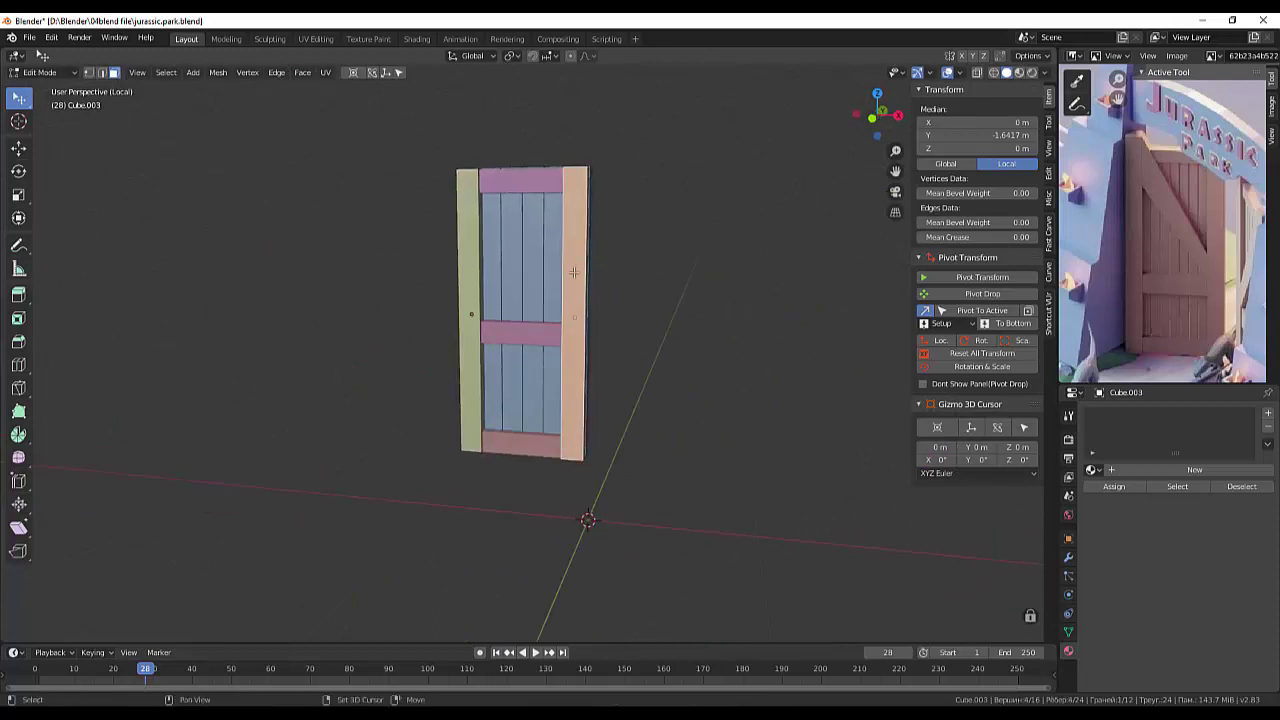
{"action": "key", "text": "shift+d"}
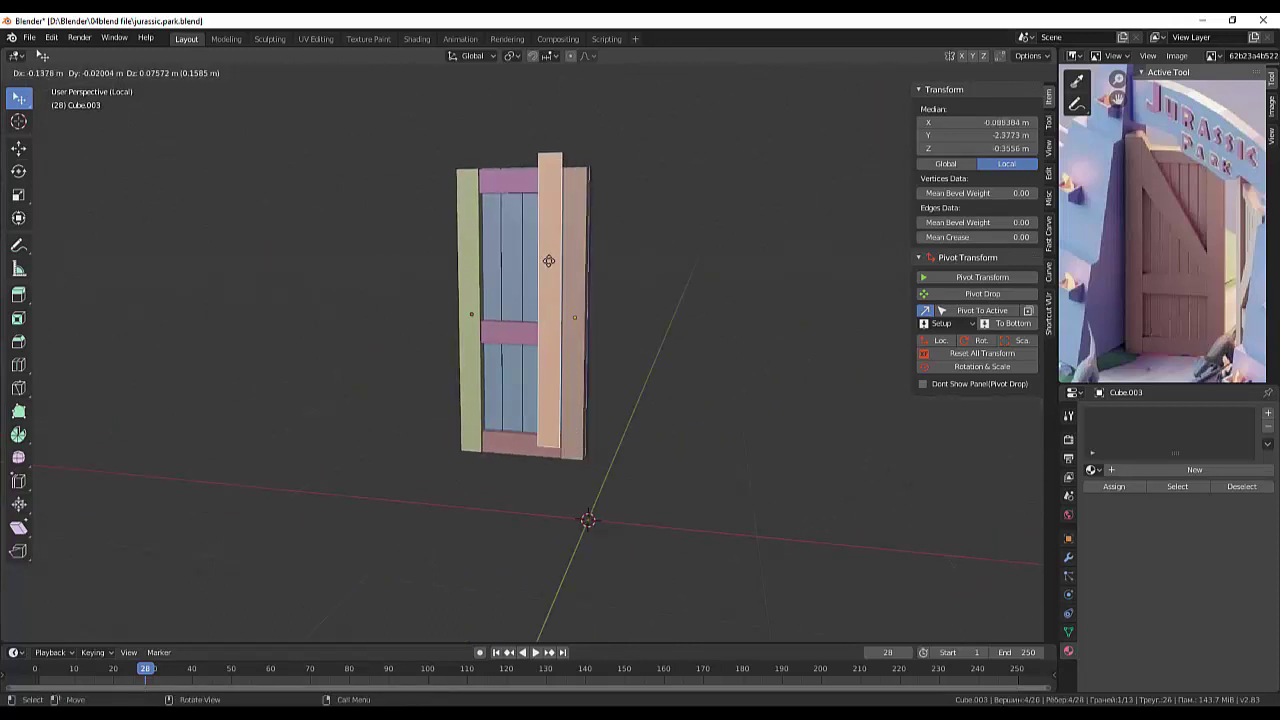
{"action": "left_click", "coordinate": [542, 269]}
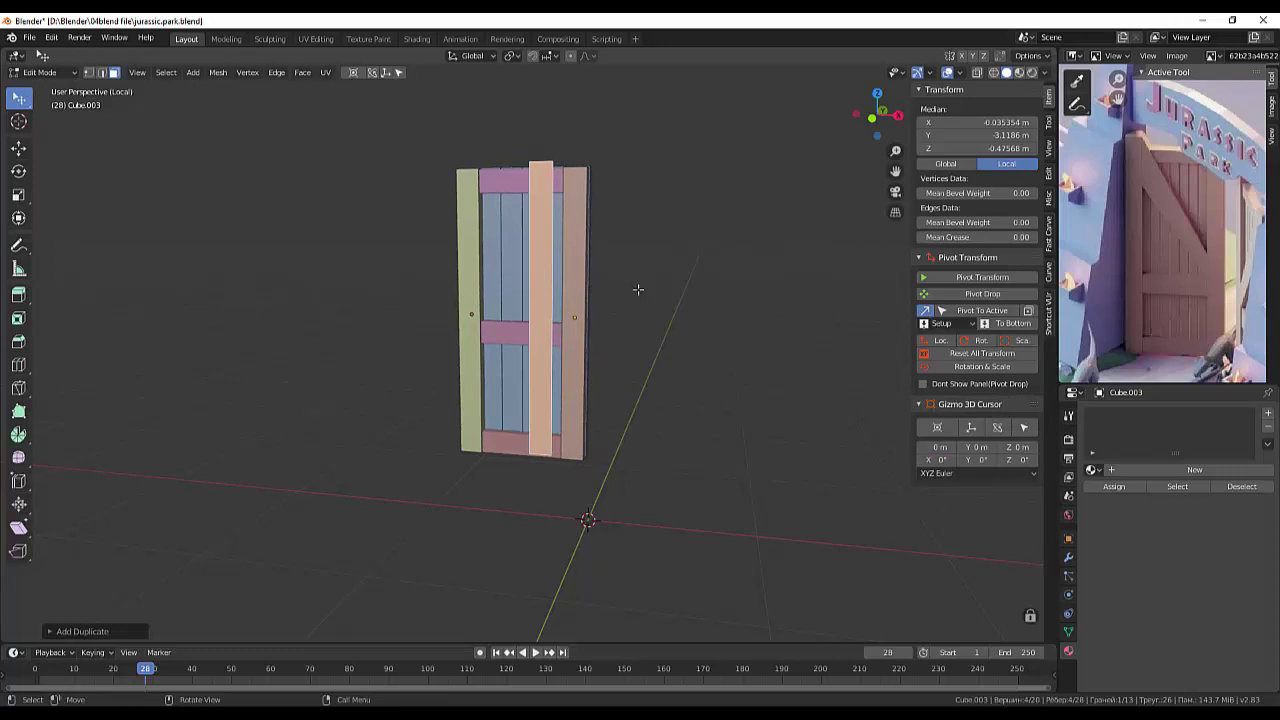
{"action": "key", "text": "r"}
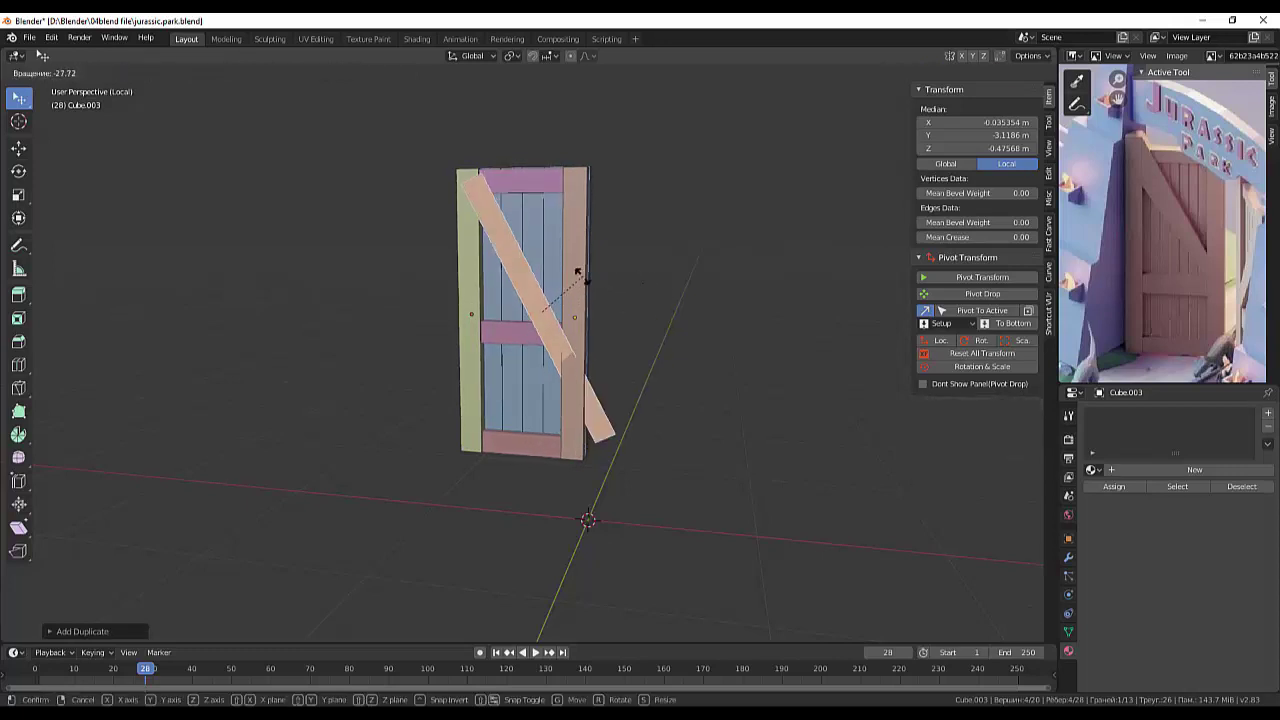
{"action": "left_click", "coordinate": [580, 276]}
{"action": "mouse_move", "coordinate": [586, 277]}
{"action": "middle_mouse_down"}
{"action": "mouse_move", "coordinate": [757, 383]}
{"action": "mouse_move", "coordinate": [654, 330]}
{"action": "mouse_move", "coordinate": [575, 330]}
{"action": "mouse_move", "coordinate": [647, 345]}
{"action": "middle_mouse_up"}
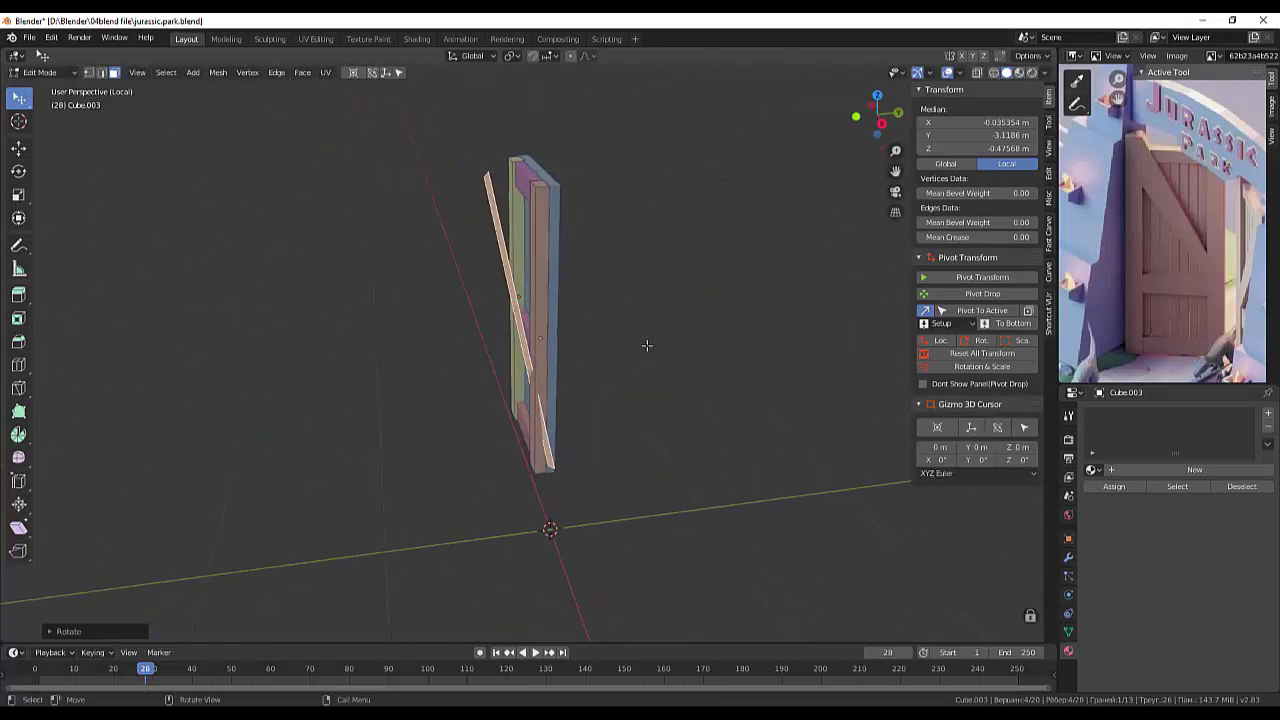
{"action": "key", "text": "ctrl+z"}
{"action": "key", "text": "ctrl+z"}
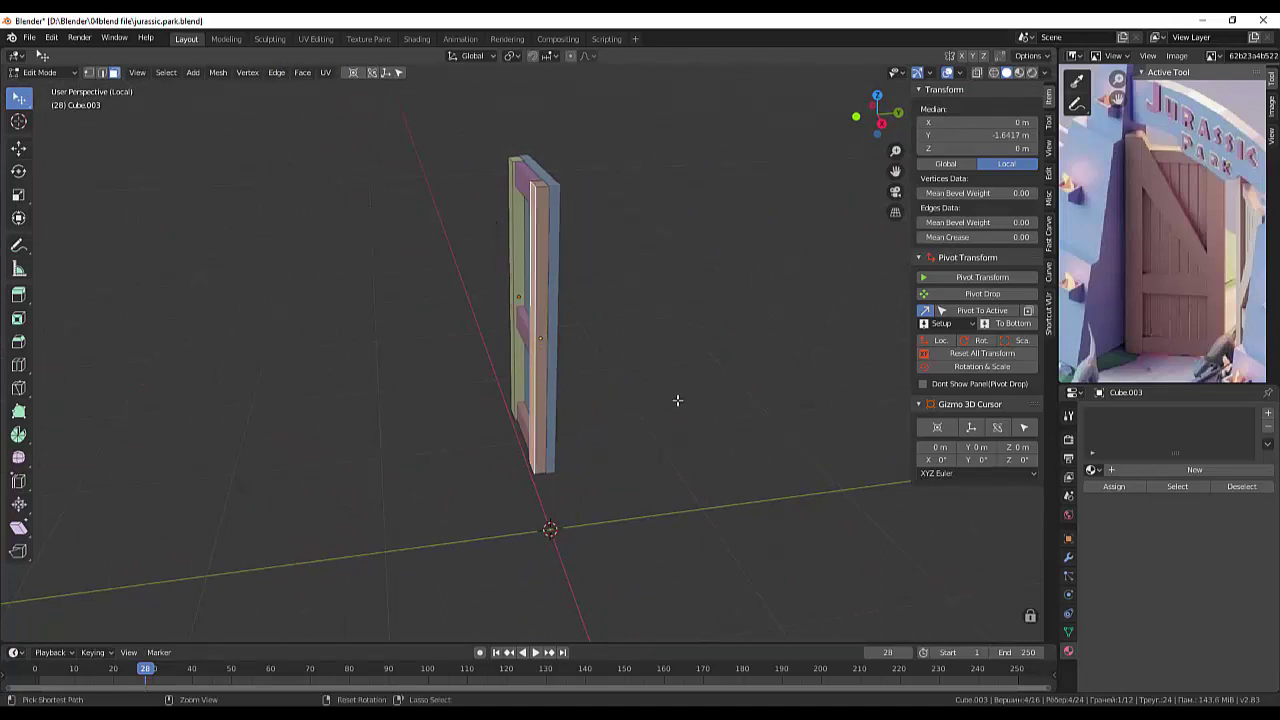
{"action": "key", "text": "ctrl+z"}
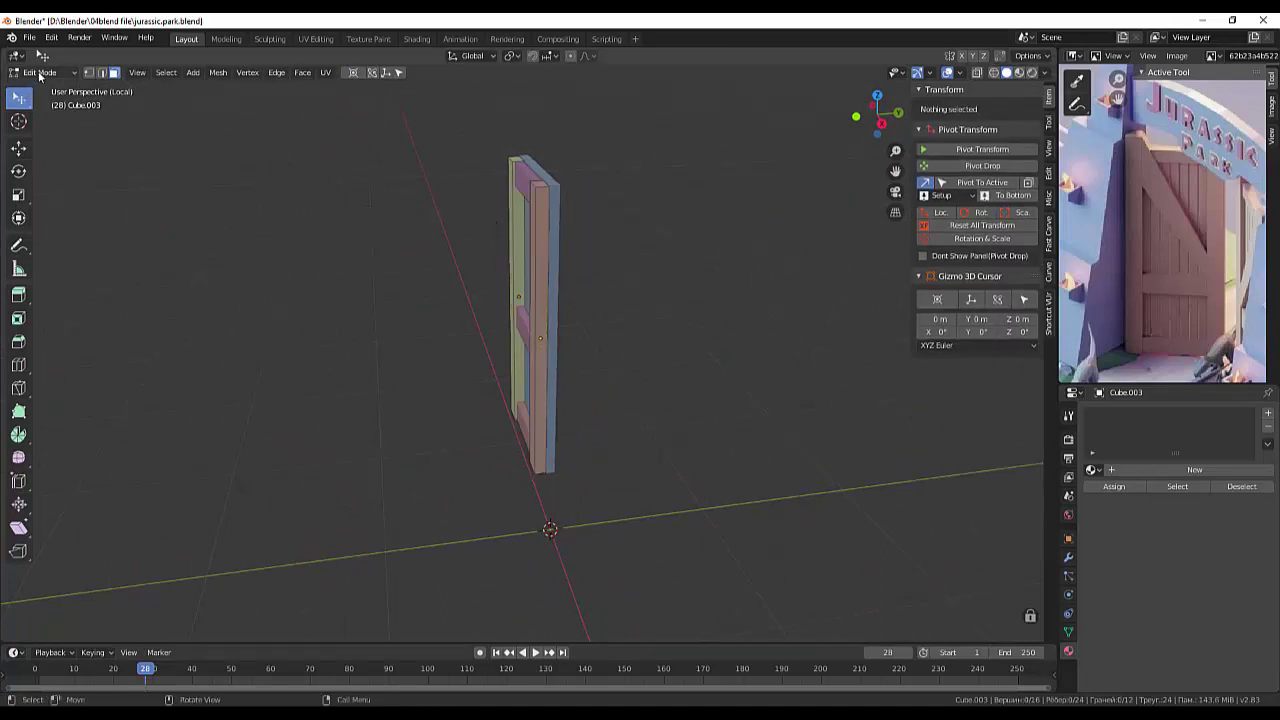
{"action": "left_click", "coordinate": [40, 73]}
Step: Duplicate the right side bar and place the copy in the middle of the door
{"action": "left_click", "coordinate": [50, 86]}
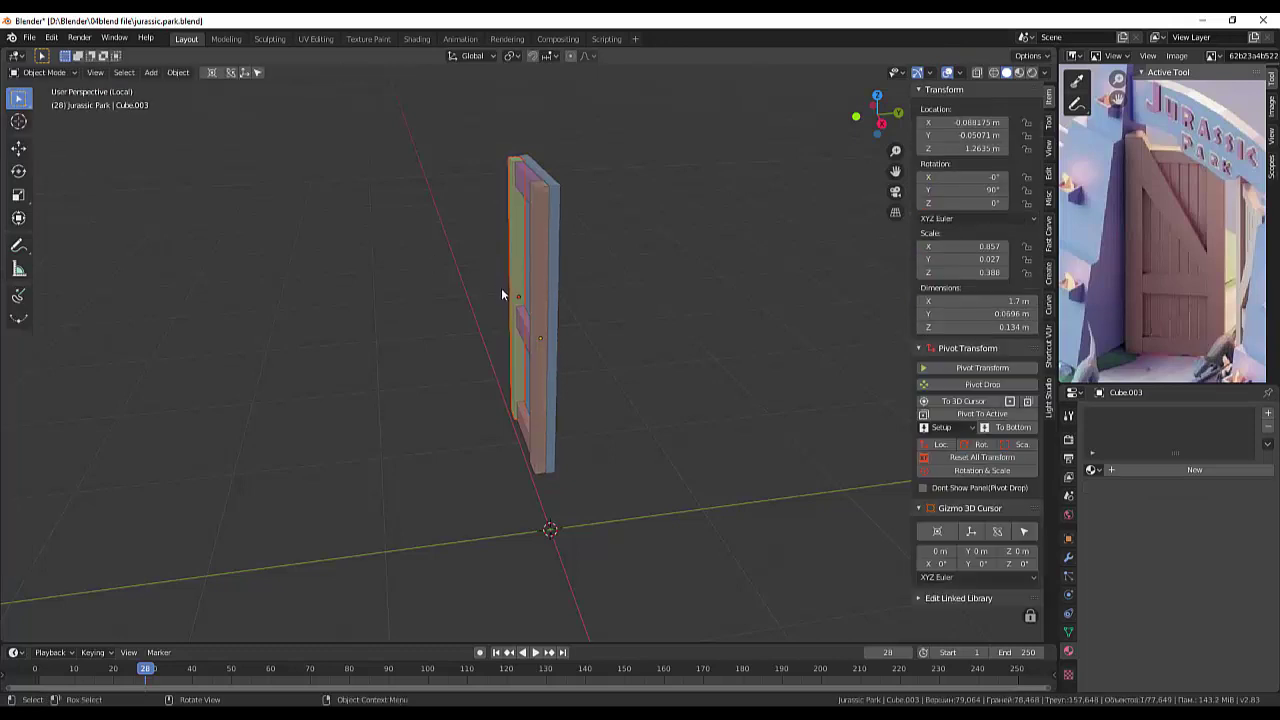
{"action": "left_click", "coordinate": [540, 300]}
{"action": "mouse_move", "coordinate": [574, 297]}
{"action": "middle_mouse_down"}
{"action": "mouse_move", "coordinate": [696, 290]}
{"action": "mouse_move", "coordinate": [650, 302]}
{"action": "middle_mouse_up"}
{"action": "key", "text": "shift+d"}
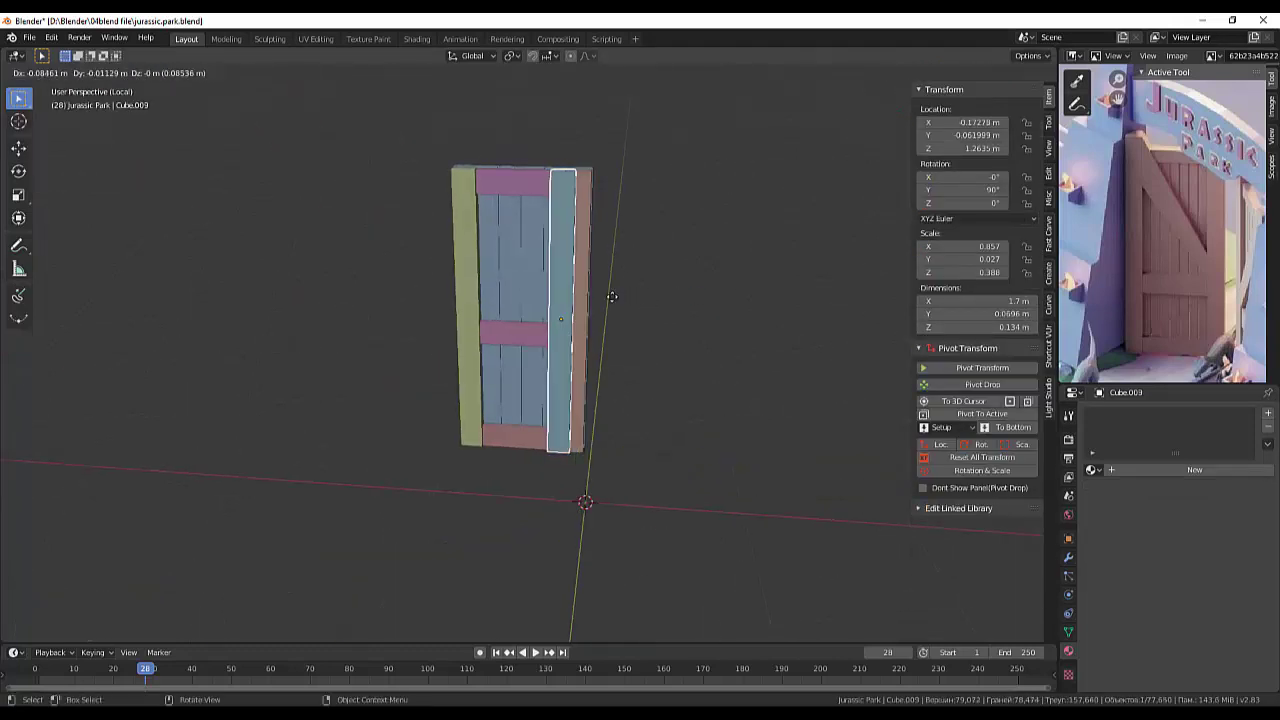
{"action": "left_click", "coordinate": [597, 295]}
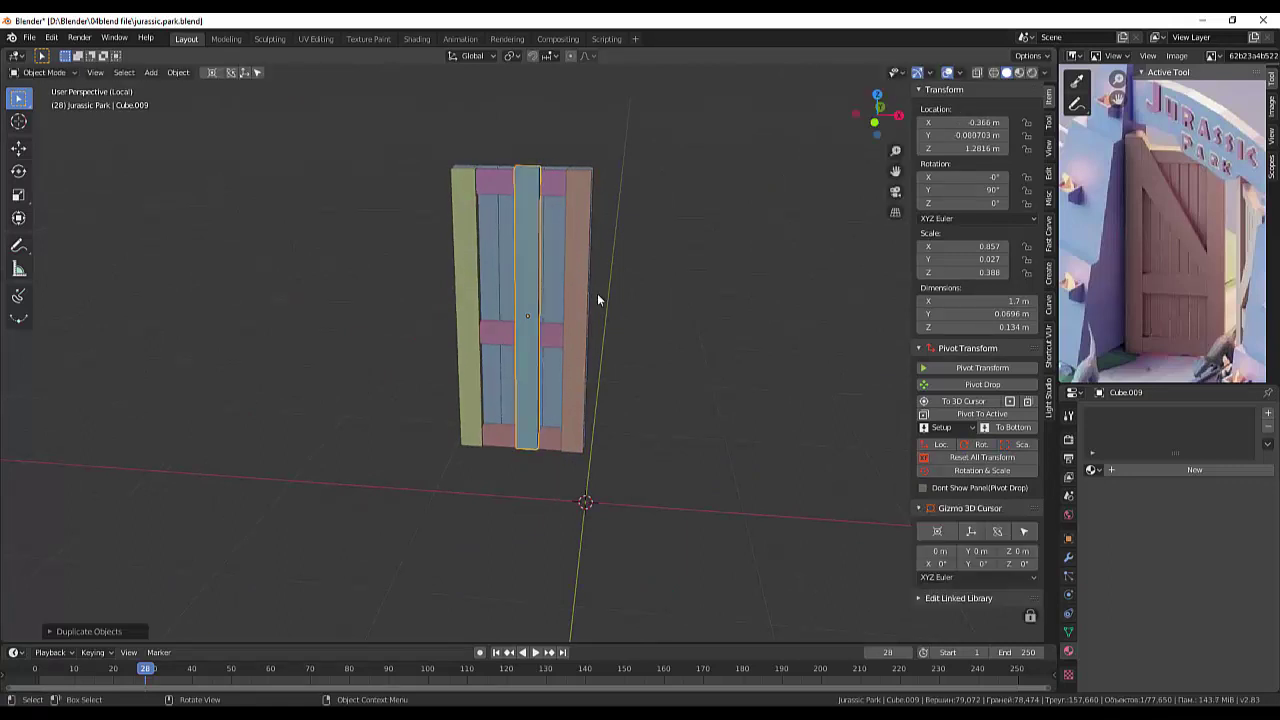
Step: Tilt the copy about 58.7° into a diagonal brace, viewed in front orthographic
{"action": "key", "text": "r"}
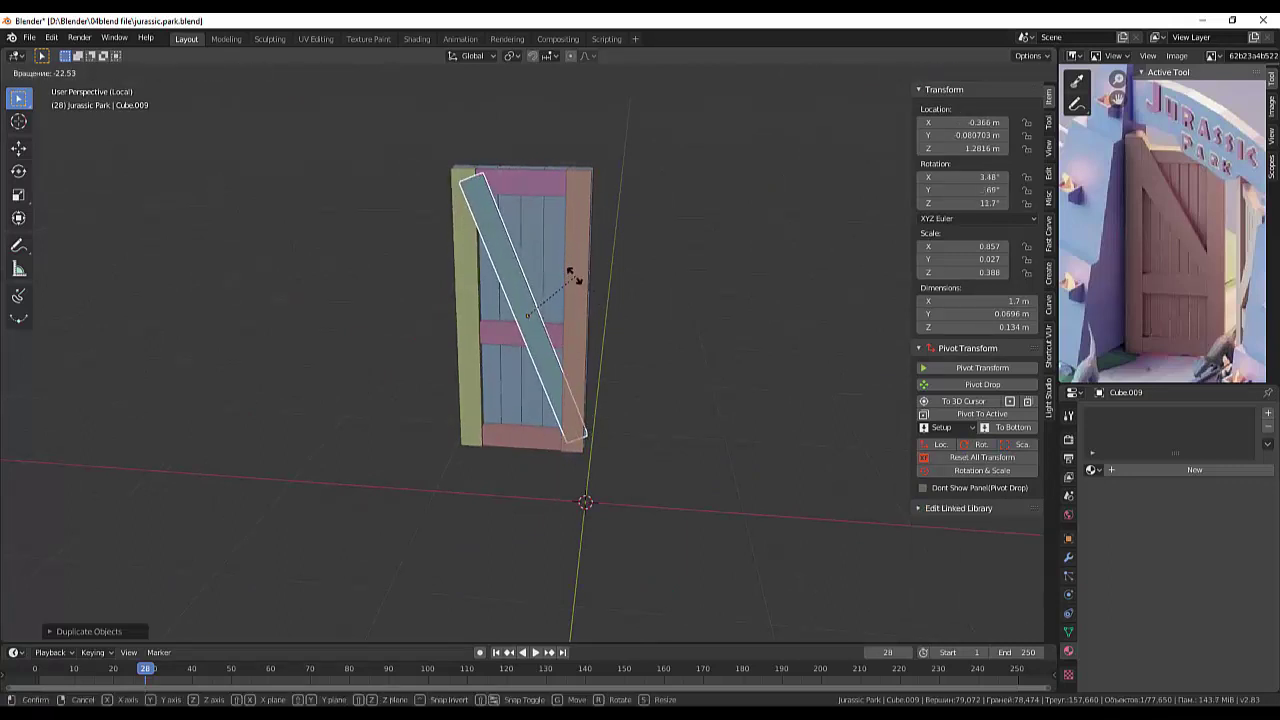
{"action": "left_click", "coordinate": [566, 276]}
{"action": "key", "text": "KP_1"}
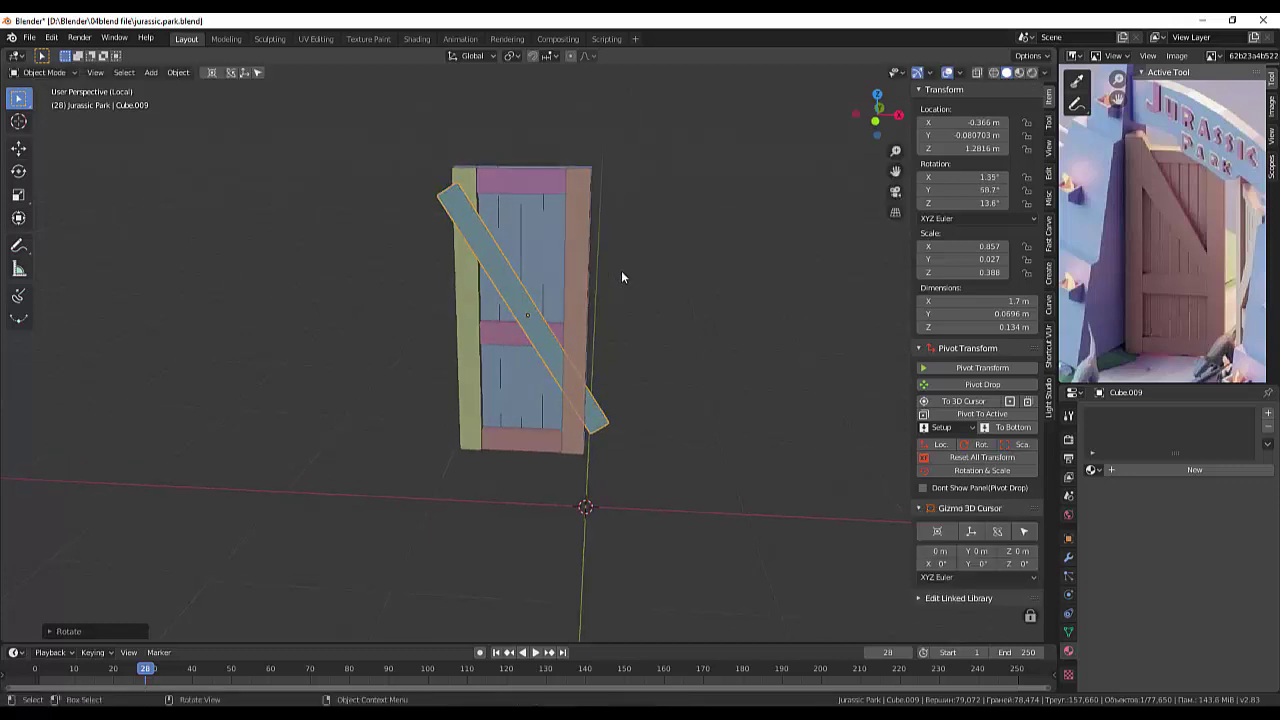
{"action": "key", "text": "KP_5"}
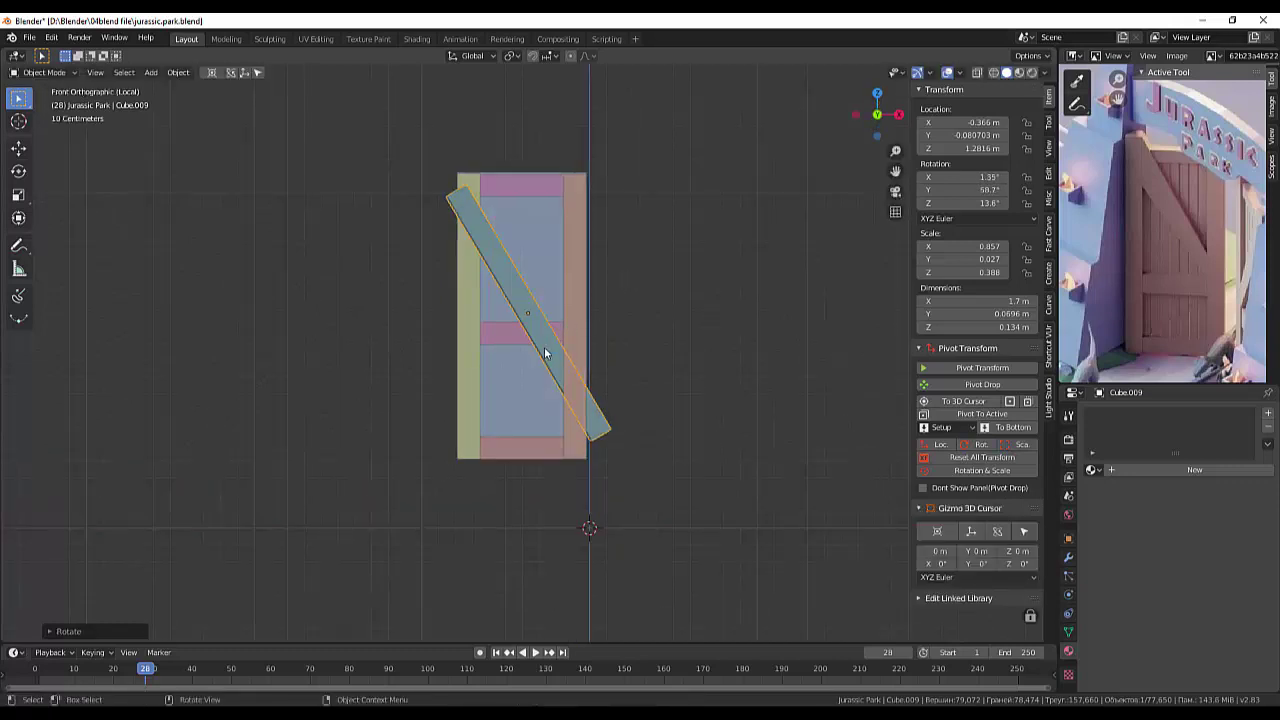
{"action": "key", "text": "g"}
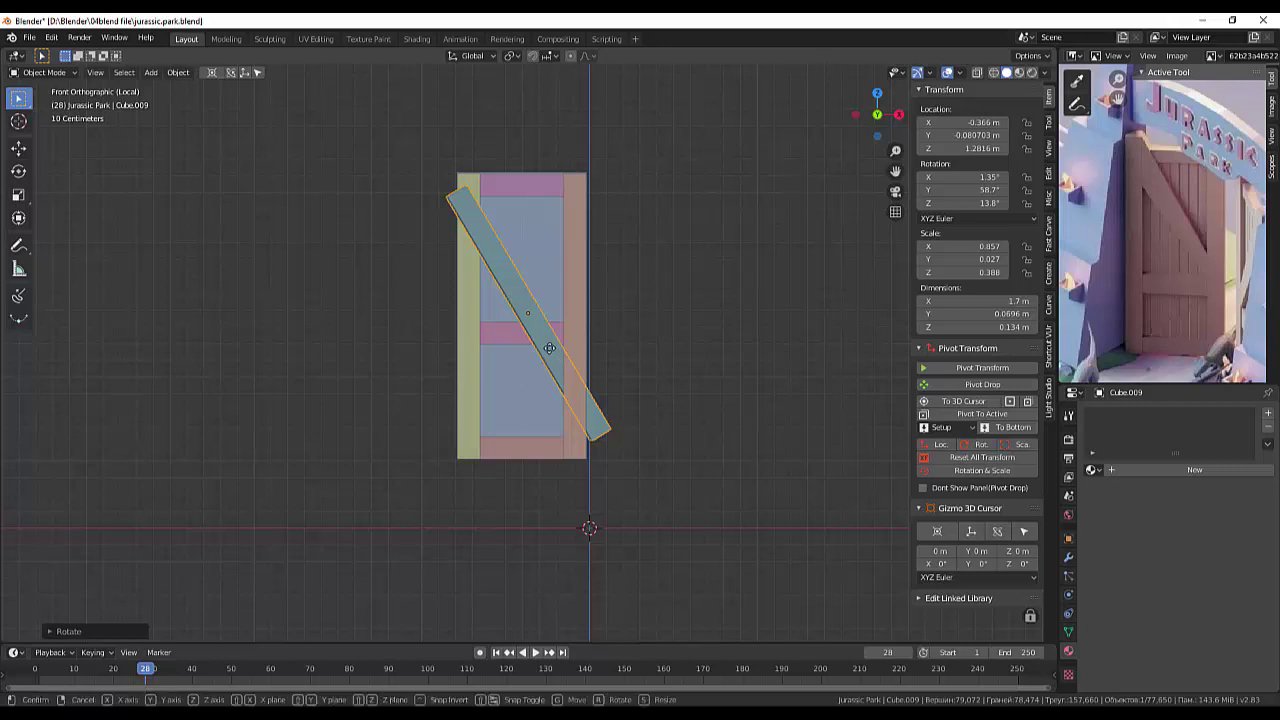
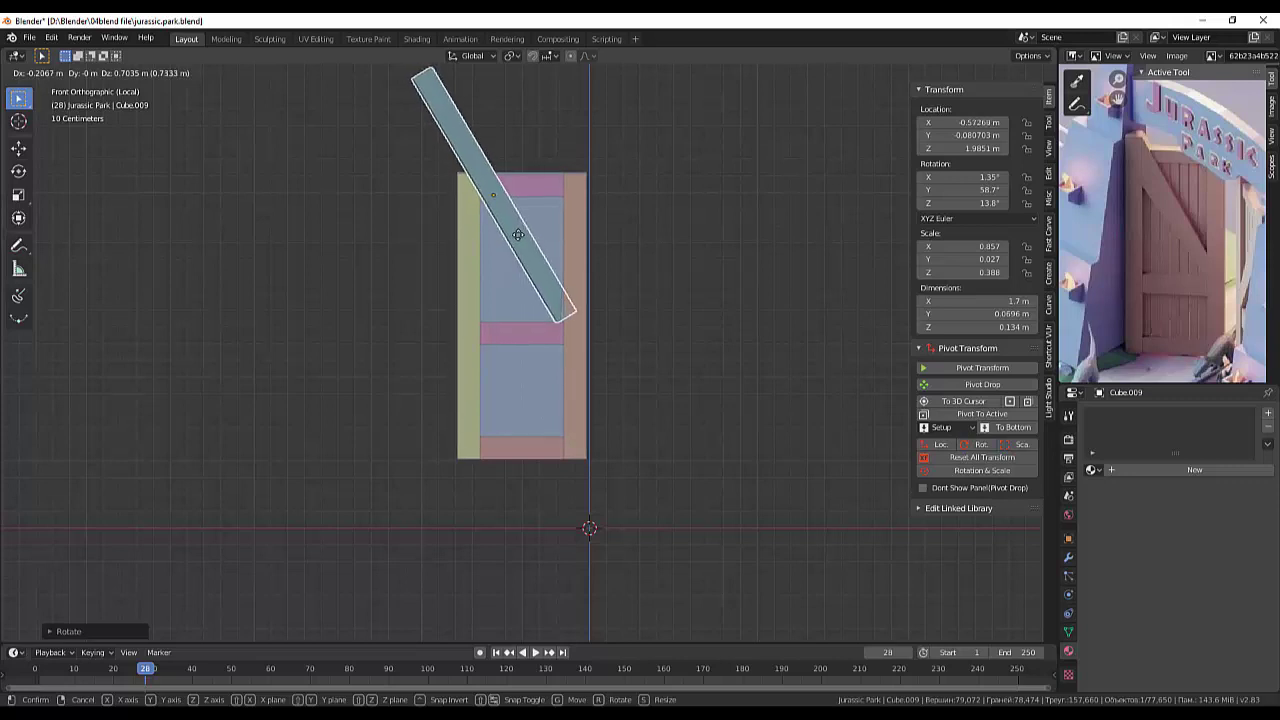
Step: Zero the diagonal brace's X and Z rotation, keeping only its 58.7° Y tilt
{"action": "left_click", "coordinate": [515, 241]}
{"action": "mouse_move", "coordinate": [674, 352]}
{"action": "middle_mouse_down"}
{"action": "mouse_move", "coordinate": [734, 462]}
{"action": "mouse_move", "coordinate": [736, 447]}
{"action": "mouse_move", "coordinate": [805, 454]}
{"action": "mouse_move", "coordinate": [806, 441]}
{"action": "mouse_move", "coordinate": [770, 430]}
{"action": "middle_mouse_up"}
{"action": "left_click", "coordinate": [486, 360]}
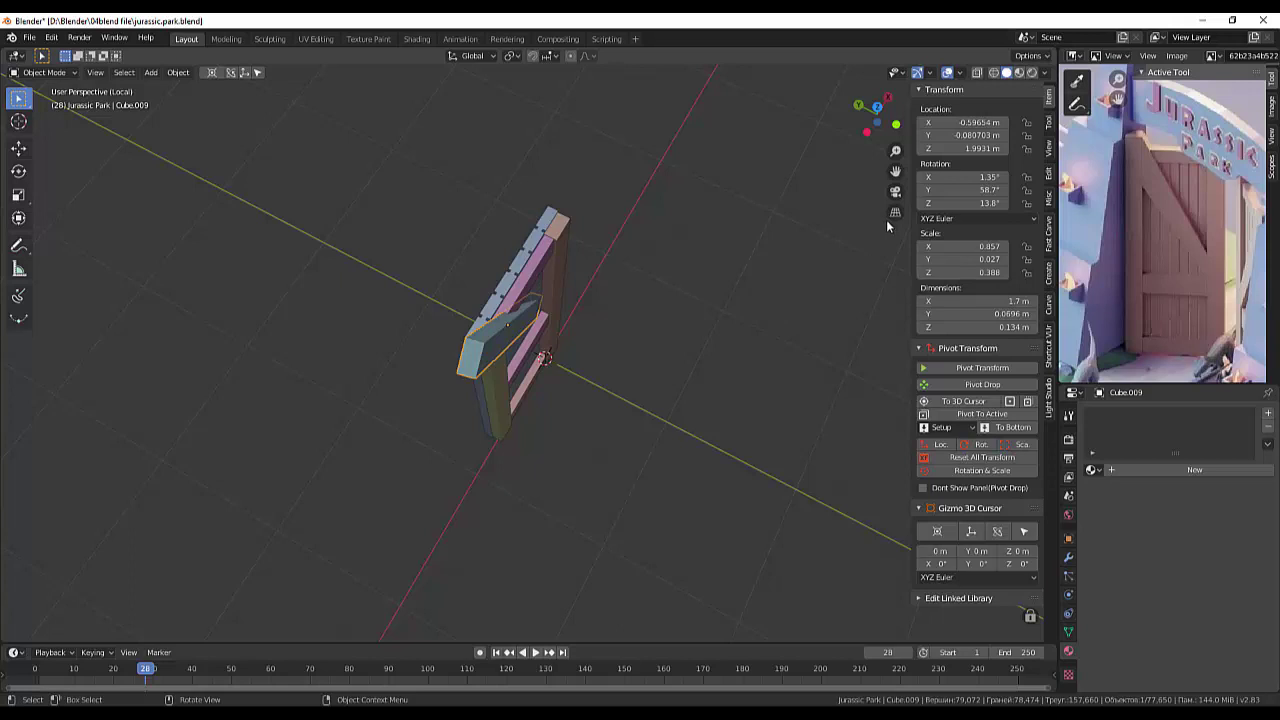
{"action": "left_click", "coordinate": [988, 177]}
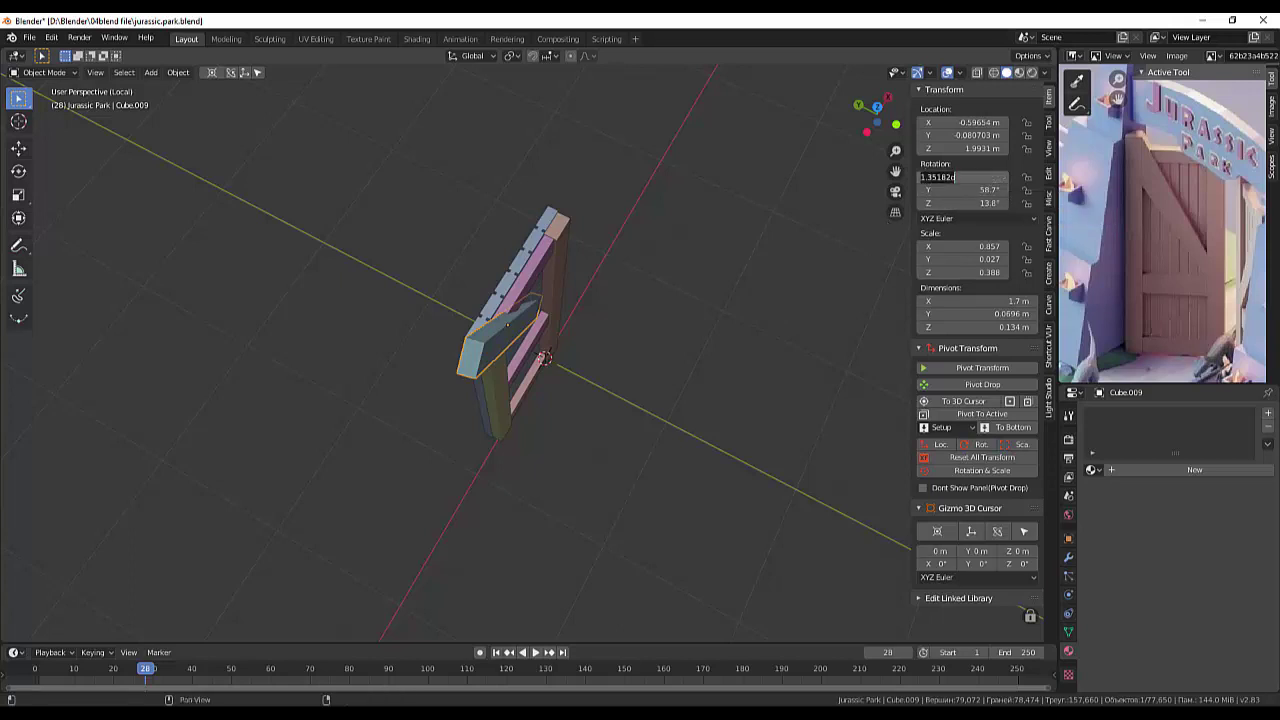
{"action": "type", "text": "0"}
{"action": "key", "text": "Return"}
{"action": "left_click", "coordinate": [988, 203]}
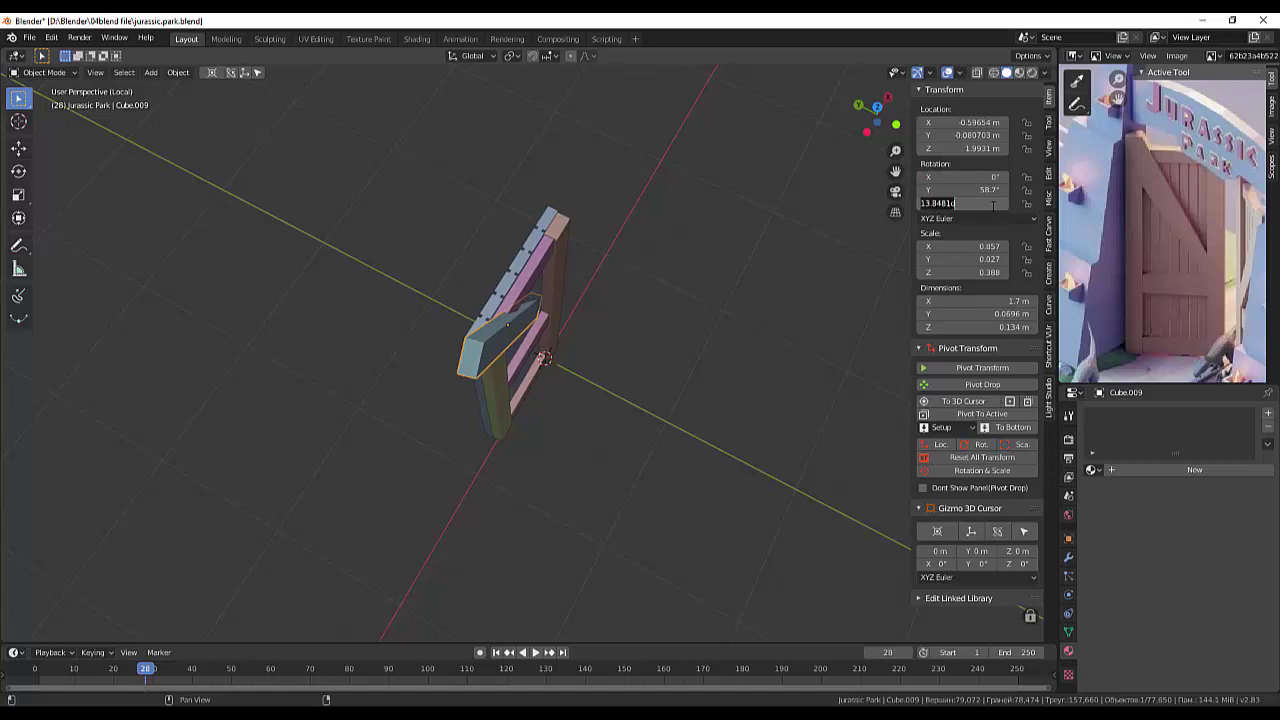
{"action": "type", "text": "0"}
{"action": "key", "text": "Return"}
{"action": "mouse_move", "coordinate": [793, 278]}
{"action": "middle_mouse_down"}
{"action": "mouse_move", "coordinate": [665, 187]}
{"action": "mouse_move", "coordinate": [686, 190]}
{"action": "mouse_move", "coordinate": [684, 174]}
{"action": "middle_mouse_up"}
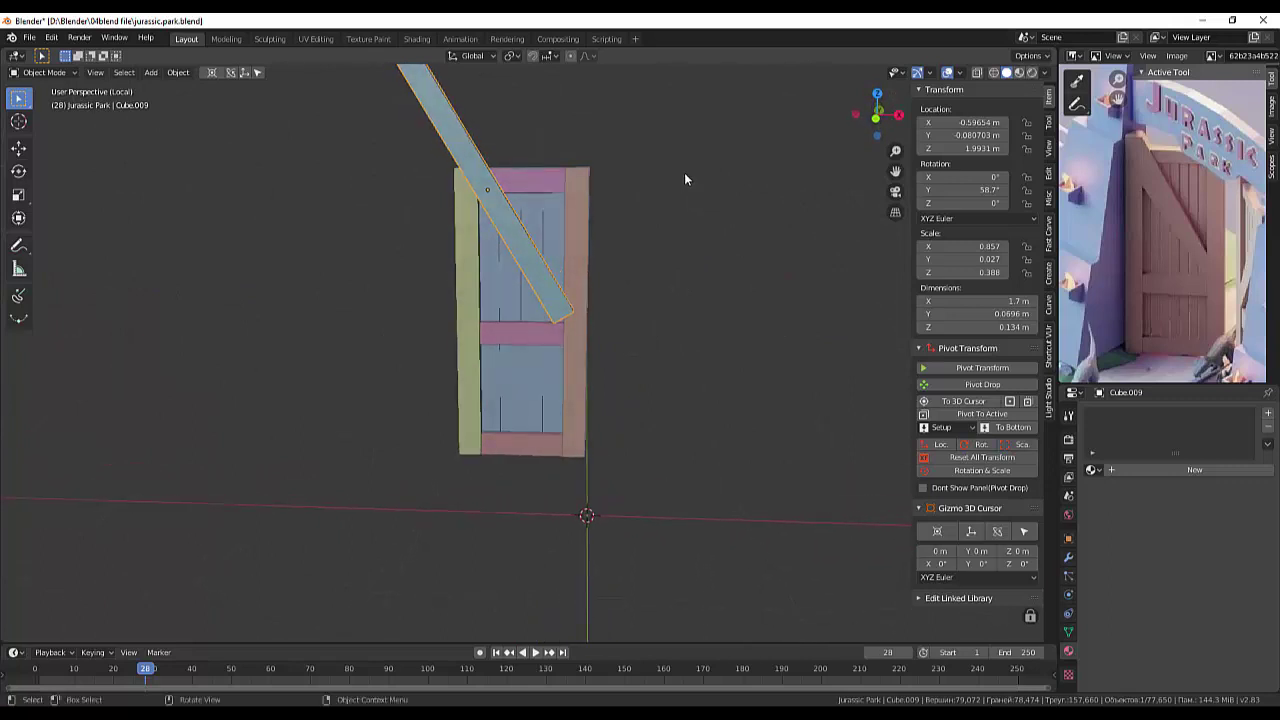
Step: In Edit Mode with vertex select and X-ray on, select the brace's lower-end vertices
{"action": "scroll", "coordinate": [610, 302], "scroll_direction": "up", "scroll_amount": 2}
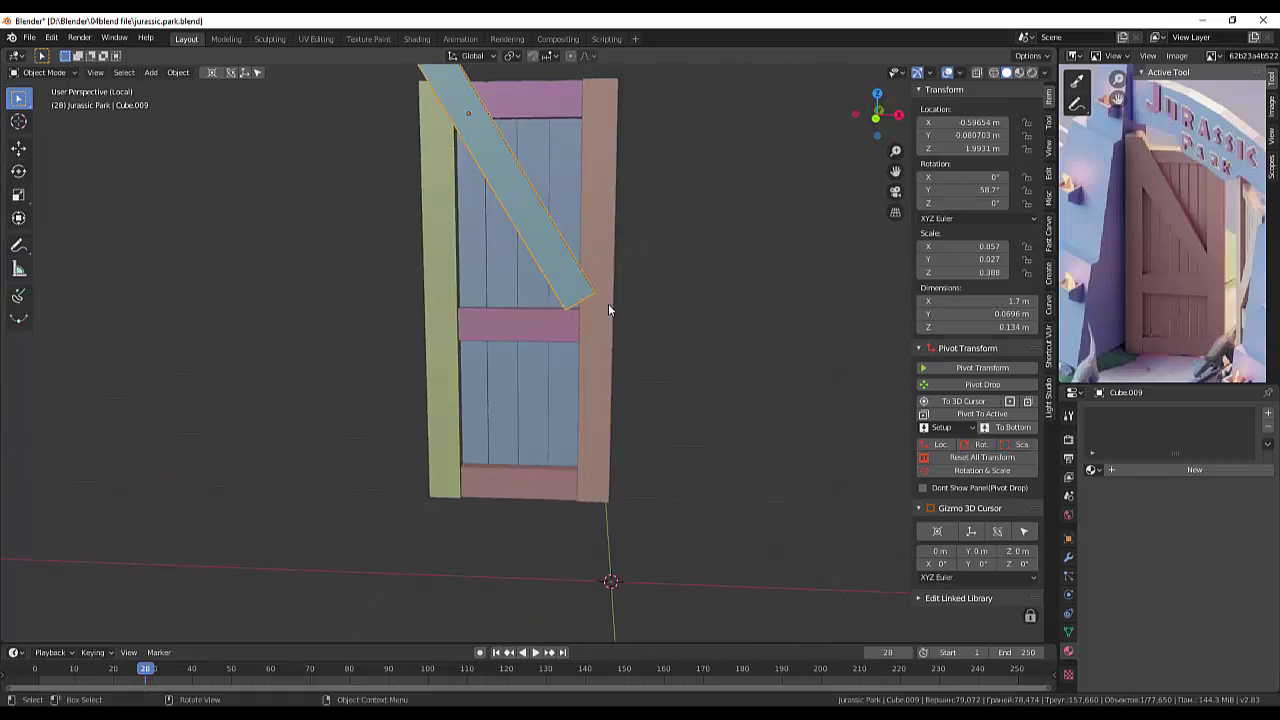
{"action": "left_click", "coordinate": [44, 73]}
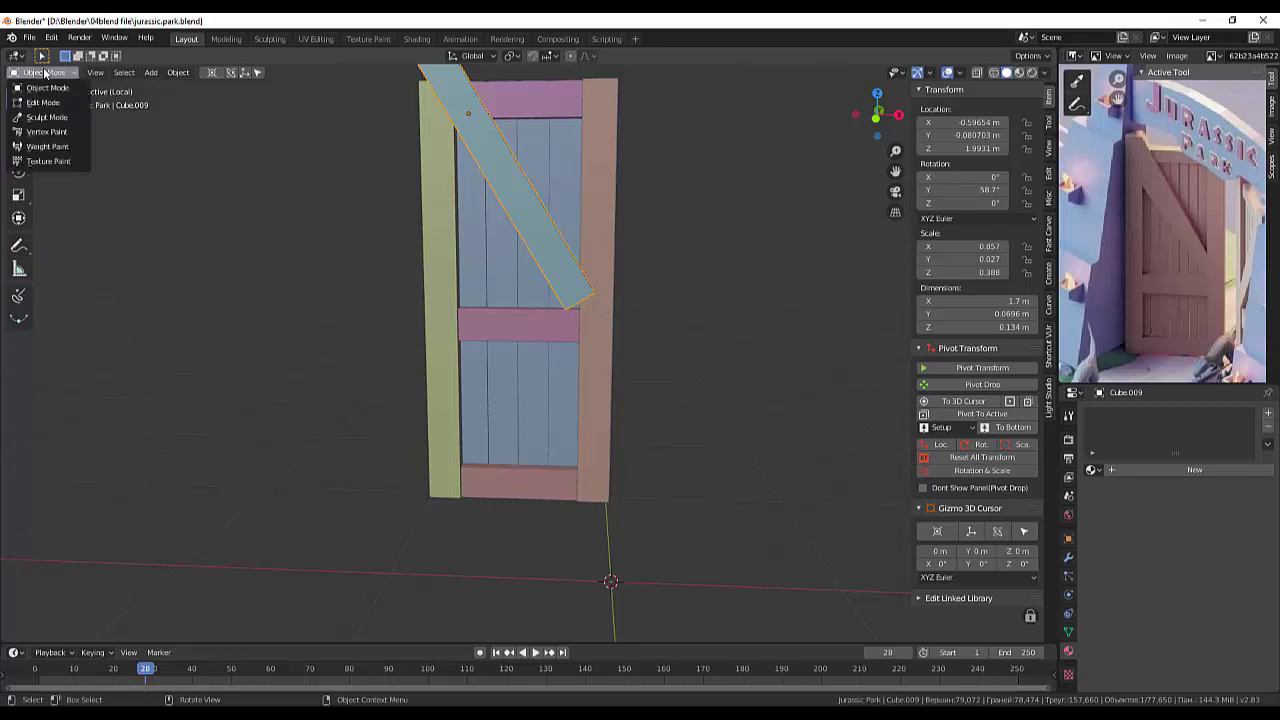
{"action": "left_click", "coordinate": [48, 104]}
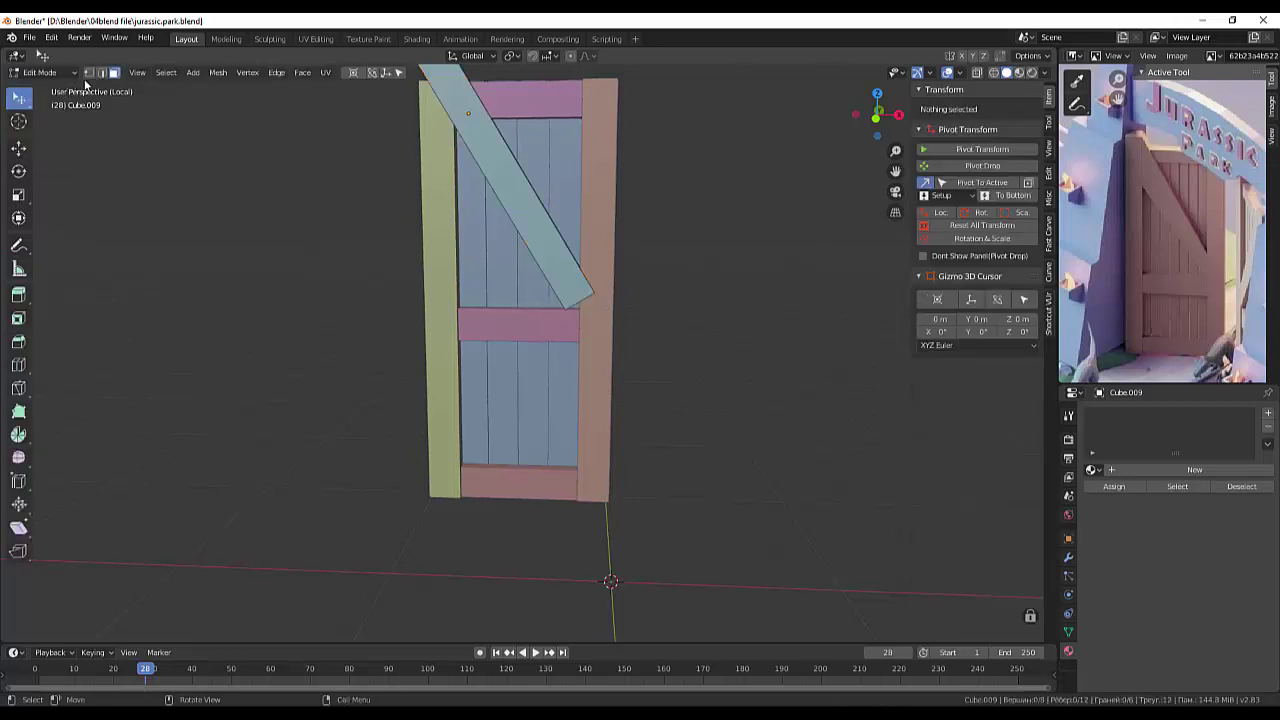
{"action": "left_click", "coordinate": [88, 72]}
{"action": "middle_click_drag", "start_coordinate": [678, 280], "coordinate": [664, 299]}
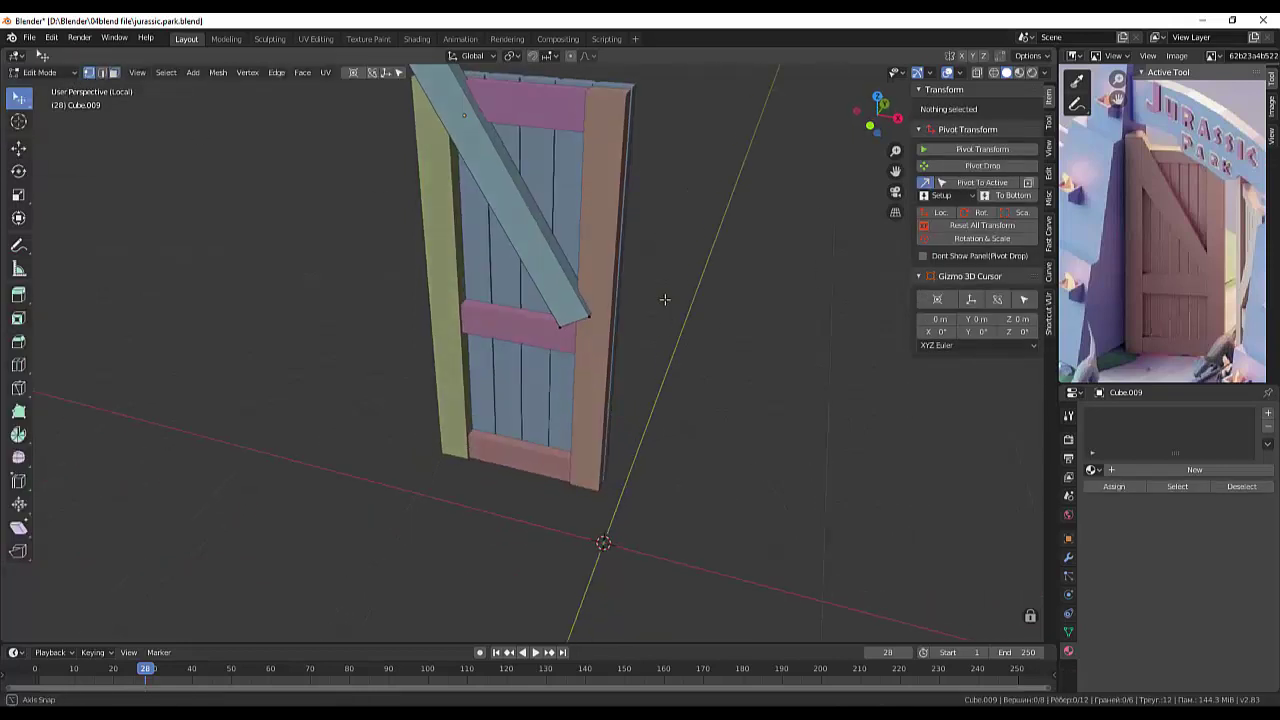
{"action": "left_click", "coordinate": [976, 73]}
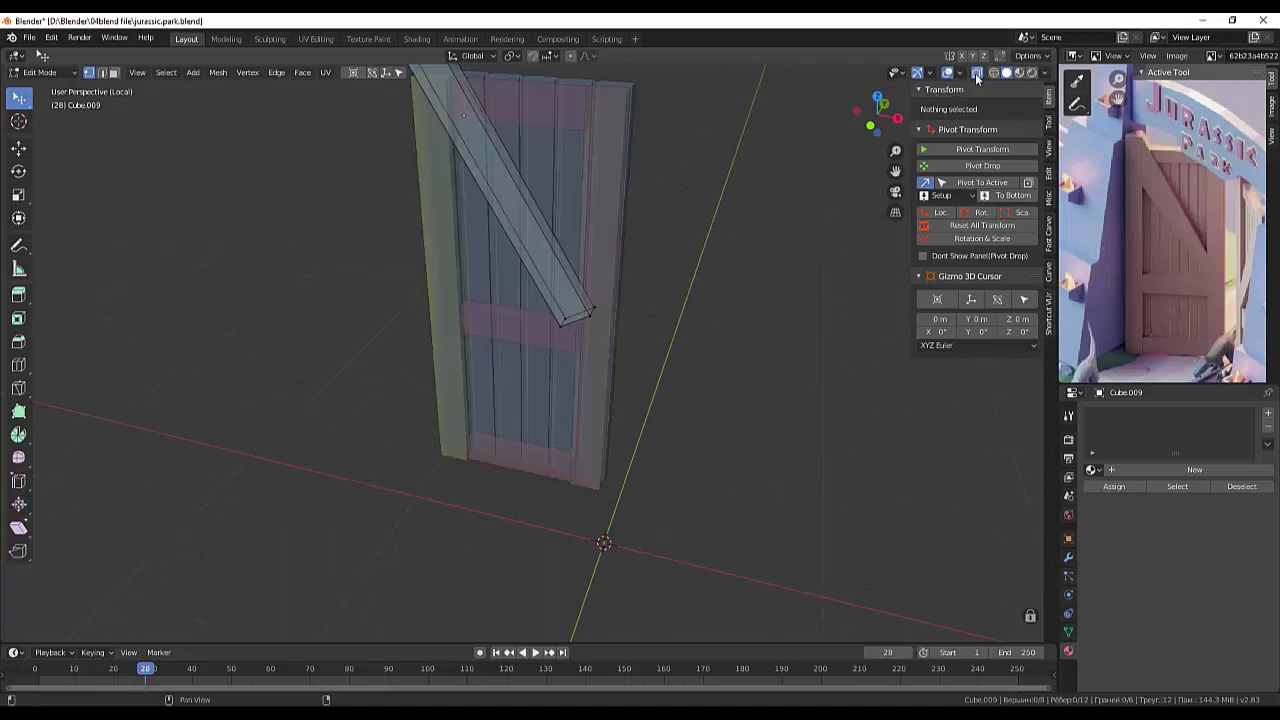
{"action": "left_click", "coordinate": [588, 306]}
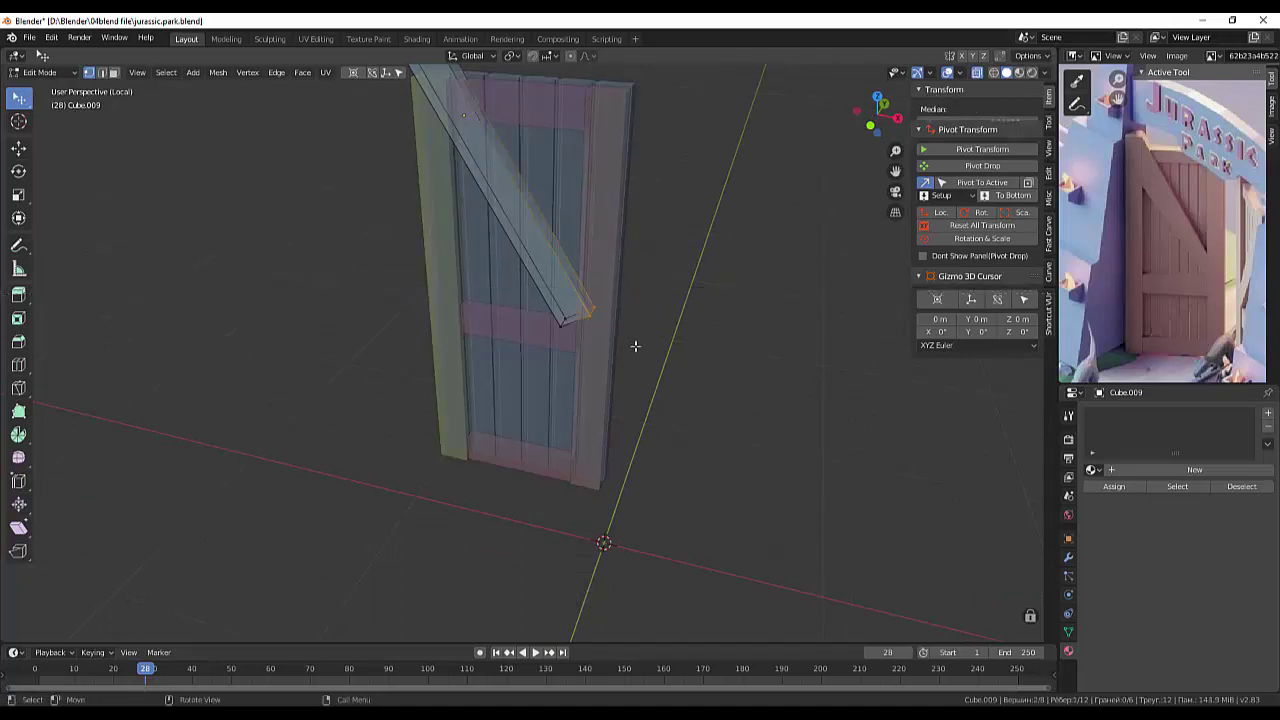
{"action": "middle_click_drag", "start_coordinate": [634, 349], "coordinate": [659, 305]}
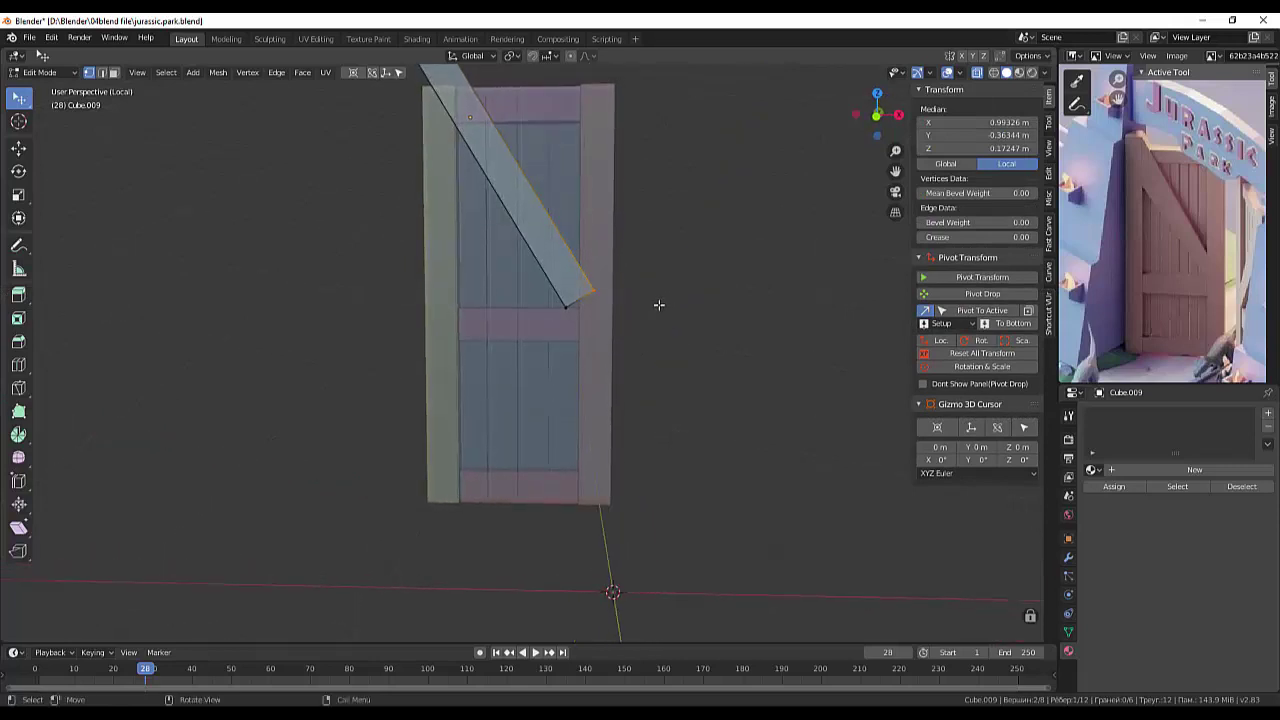
Step: Edge-slide those end vertices in front view into a vertical cut by the right stile, then exit Edit Mode
{"action": "key", "text": "KP_1"}
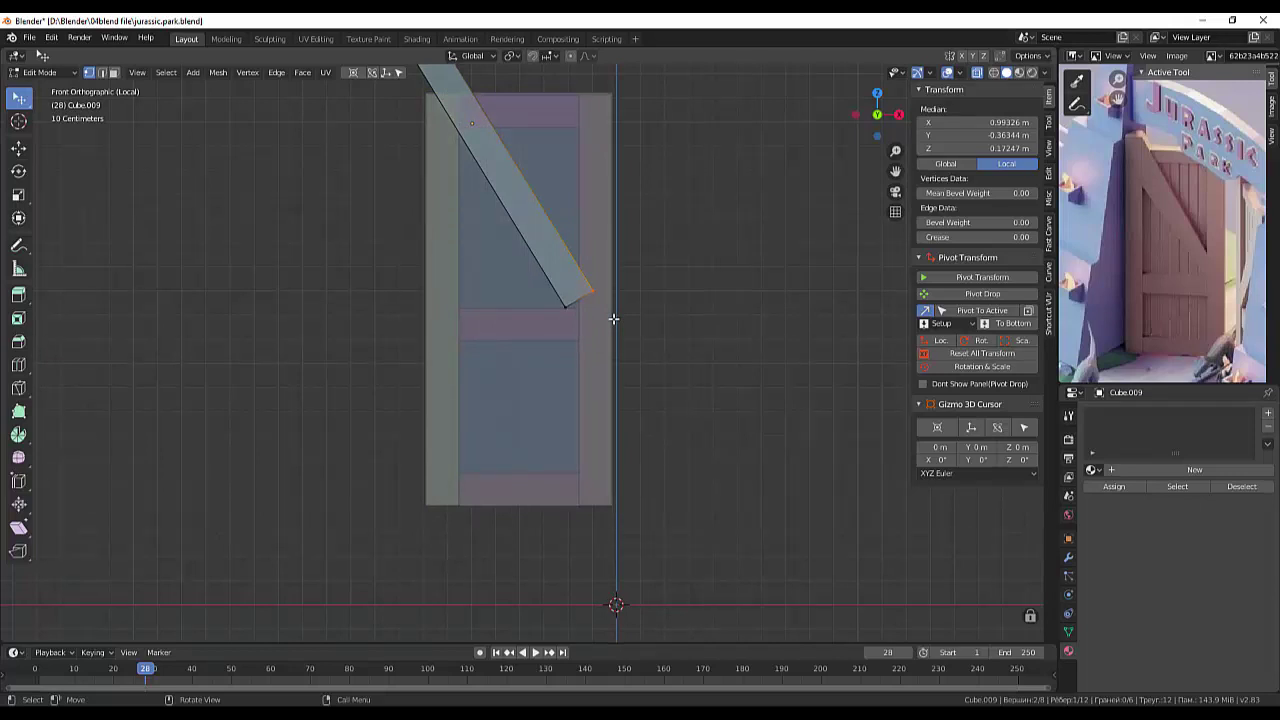
{"action": "key", "text": "g"}
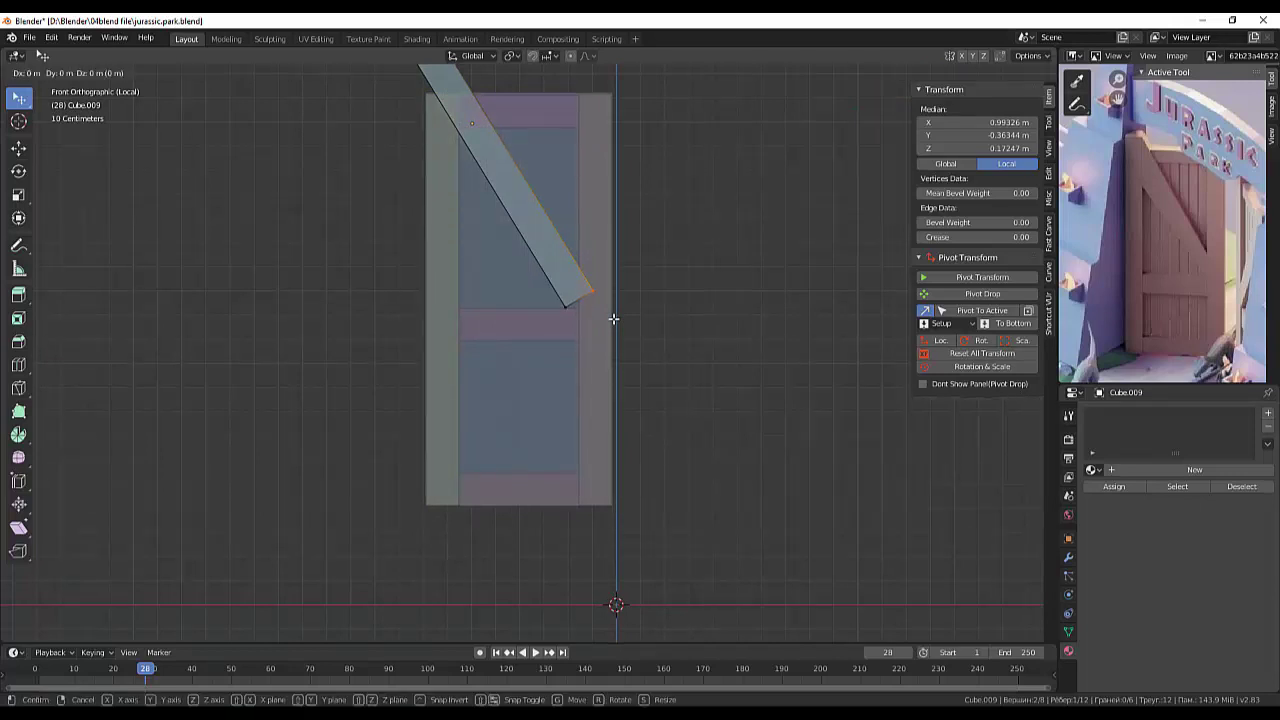
{"action": "key", "text": "z"}
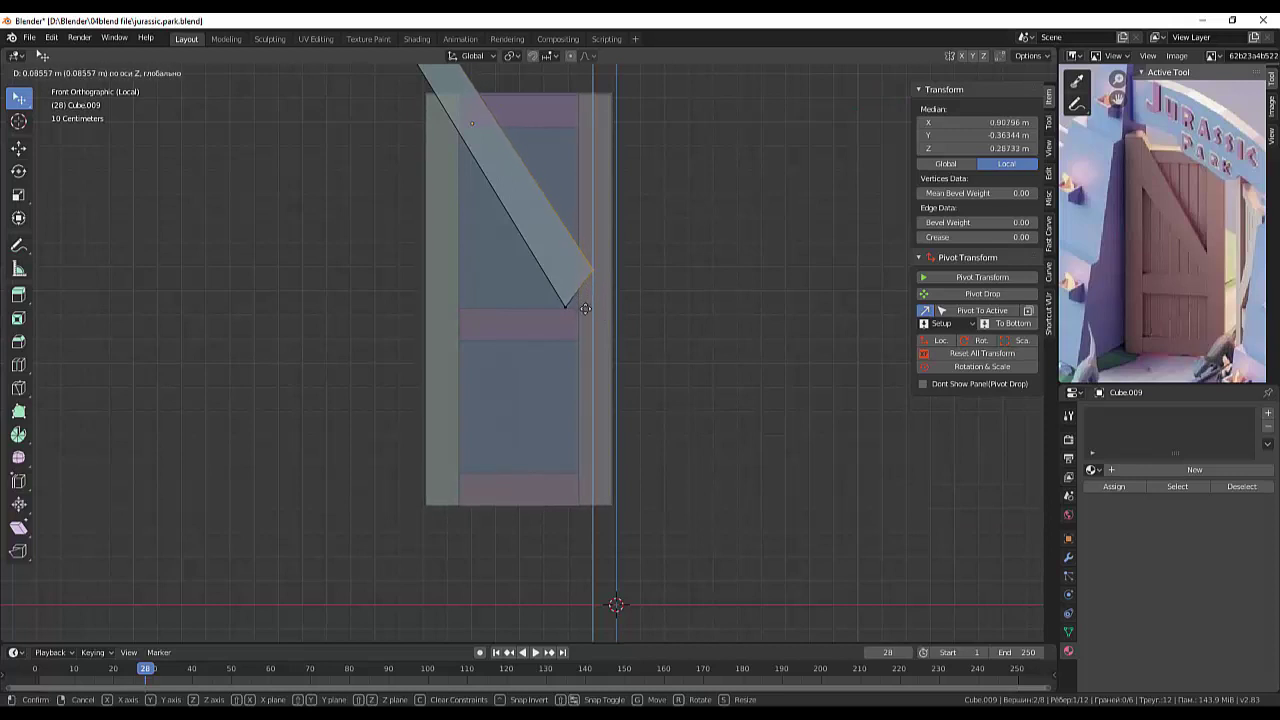
{"action": "key", "text": "g"}
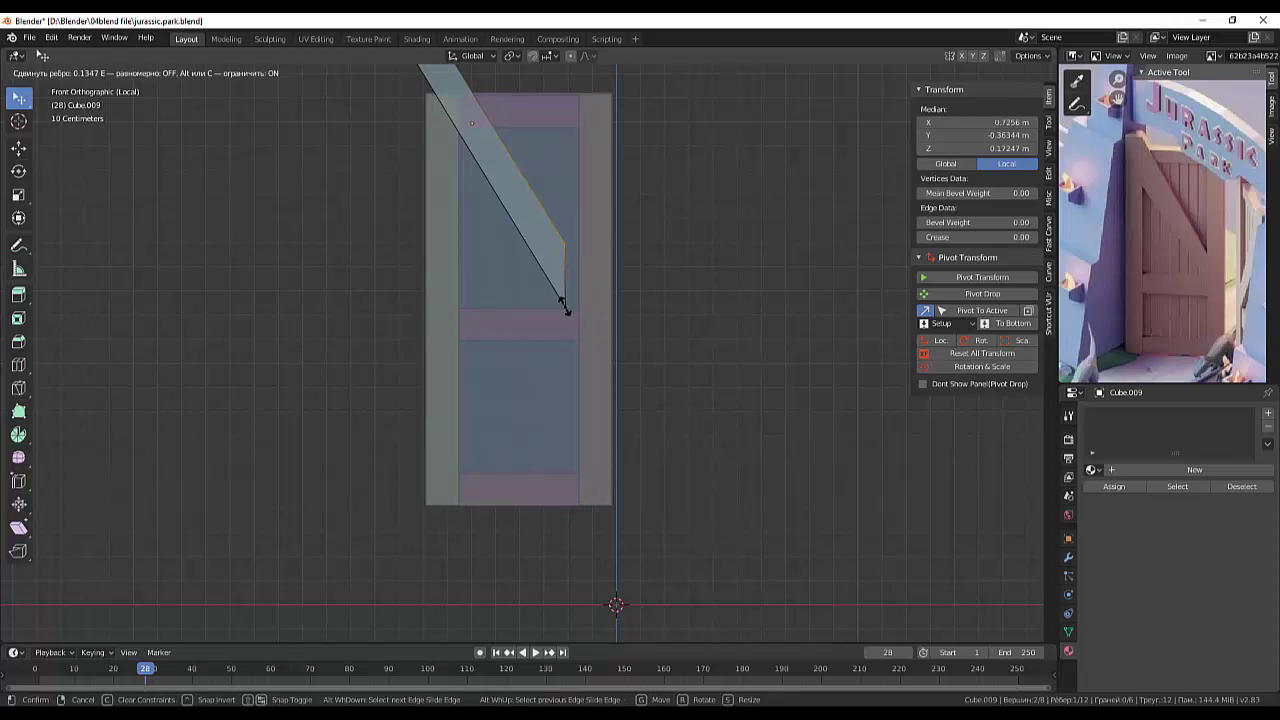
{"action": "left_click", "coordinate": [564, 306]}
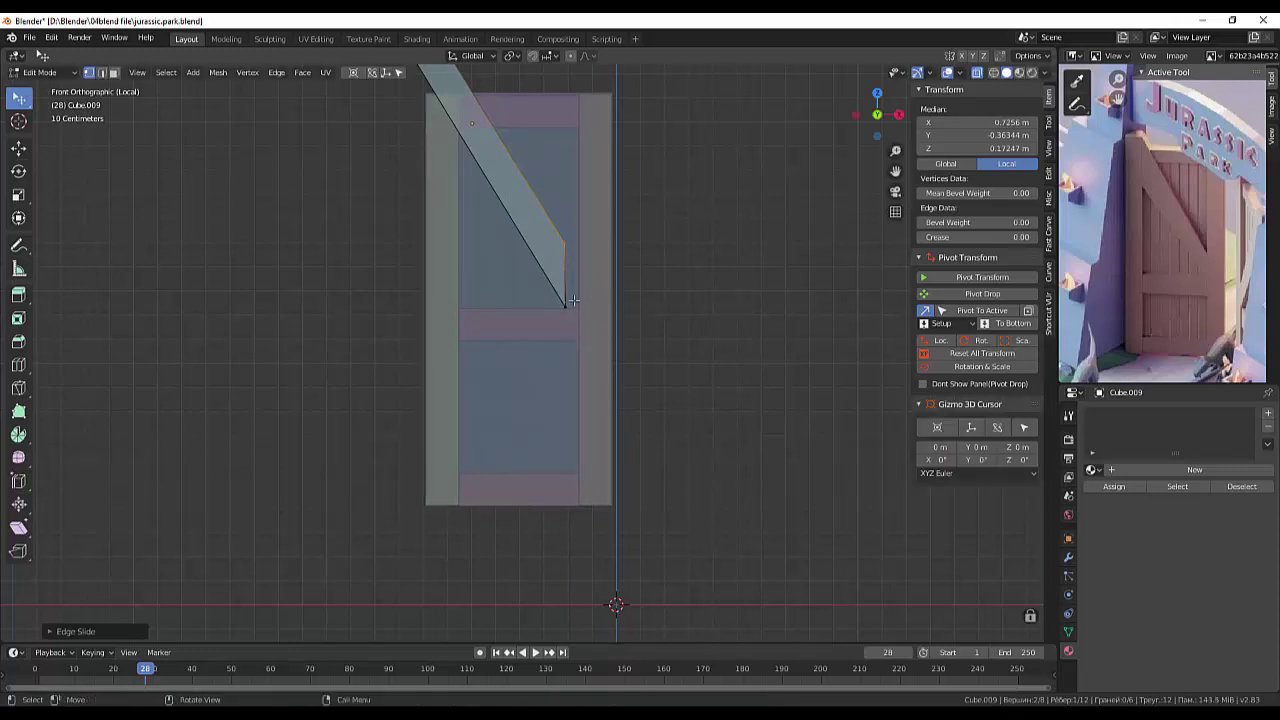
{"action": "left_click", "coordinate": [102, 73], "text": "shift"}
{"action": "key", "text": "Tab"}
Step: Move the brace down-left to X 0.54133 m, Z 1.9876 m so its cut end meets the middle rail
{"action": "left_click", "coordinate": [542, 244]}
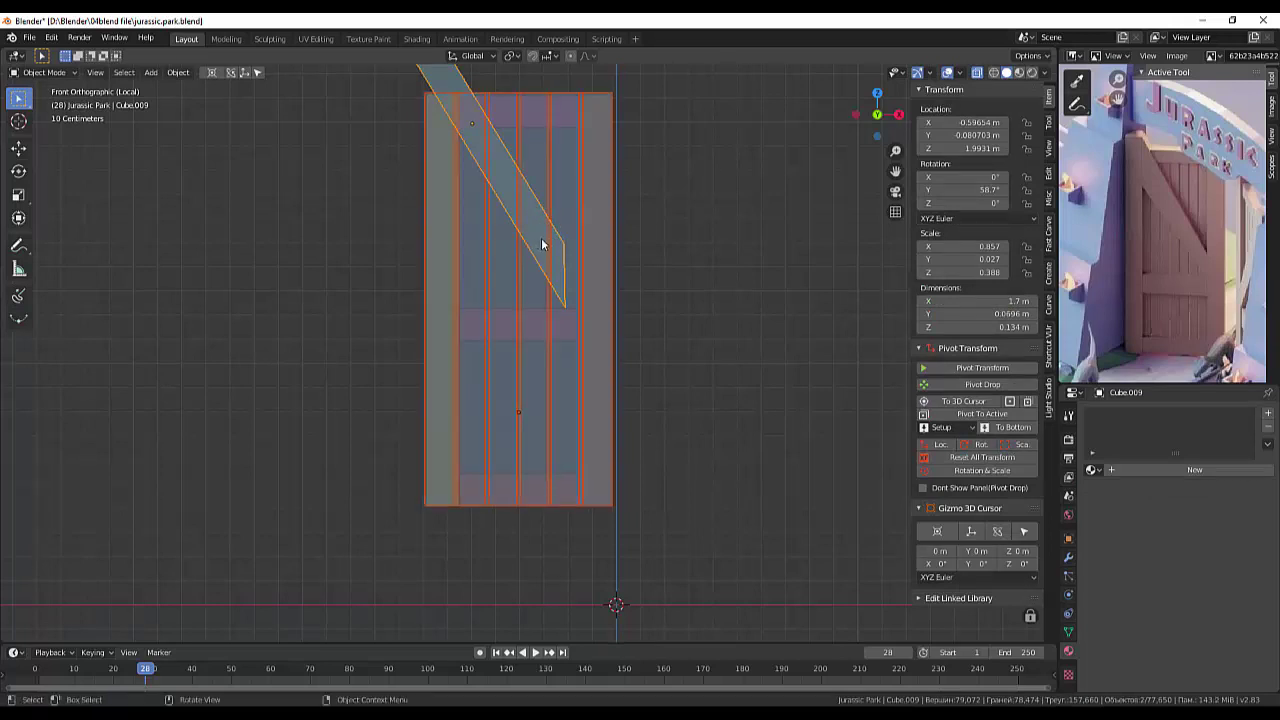
{"action": "left_click", "coordinate": [568, 266]}
{"action": "left_click", "coordinate": [817, 284]}
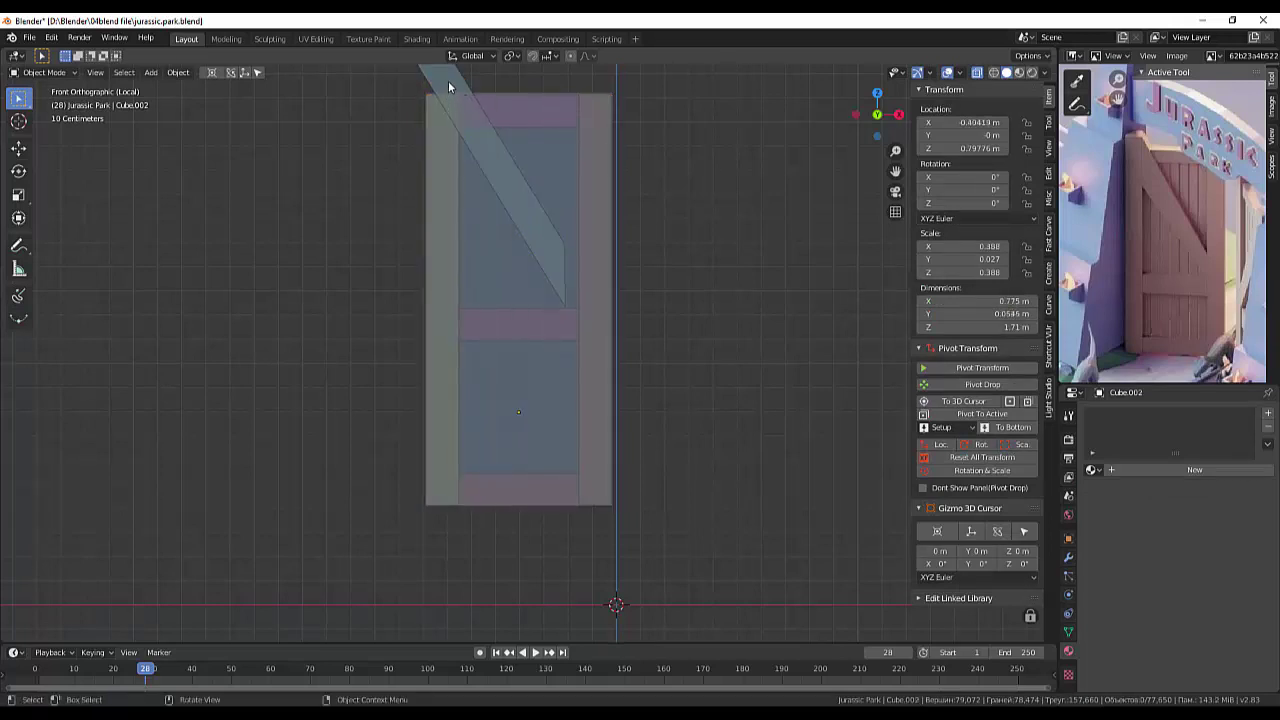
{"action": "left_click", "coordinate": [448, 80]}
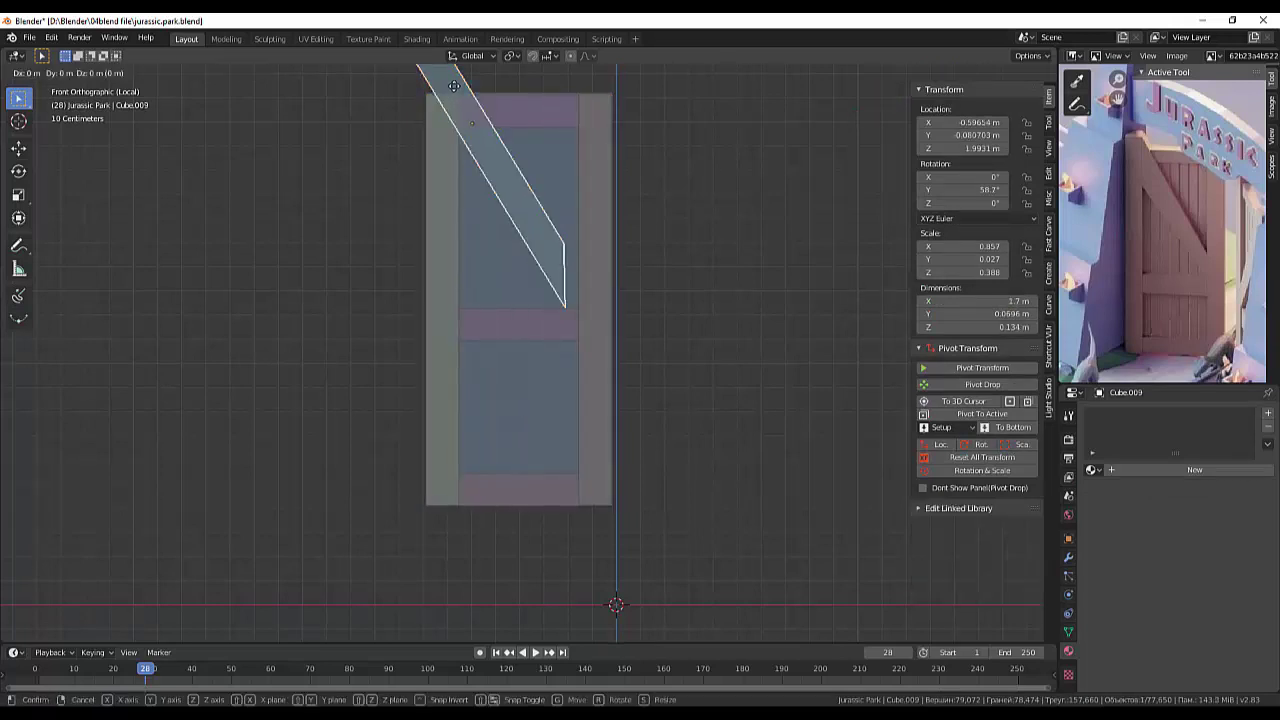
{"action": "key", "text": "g"}
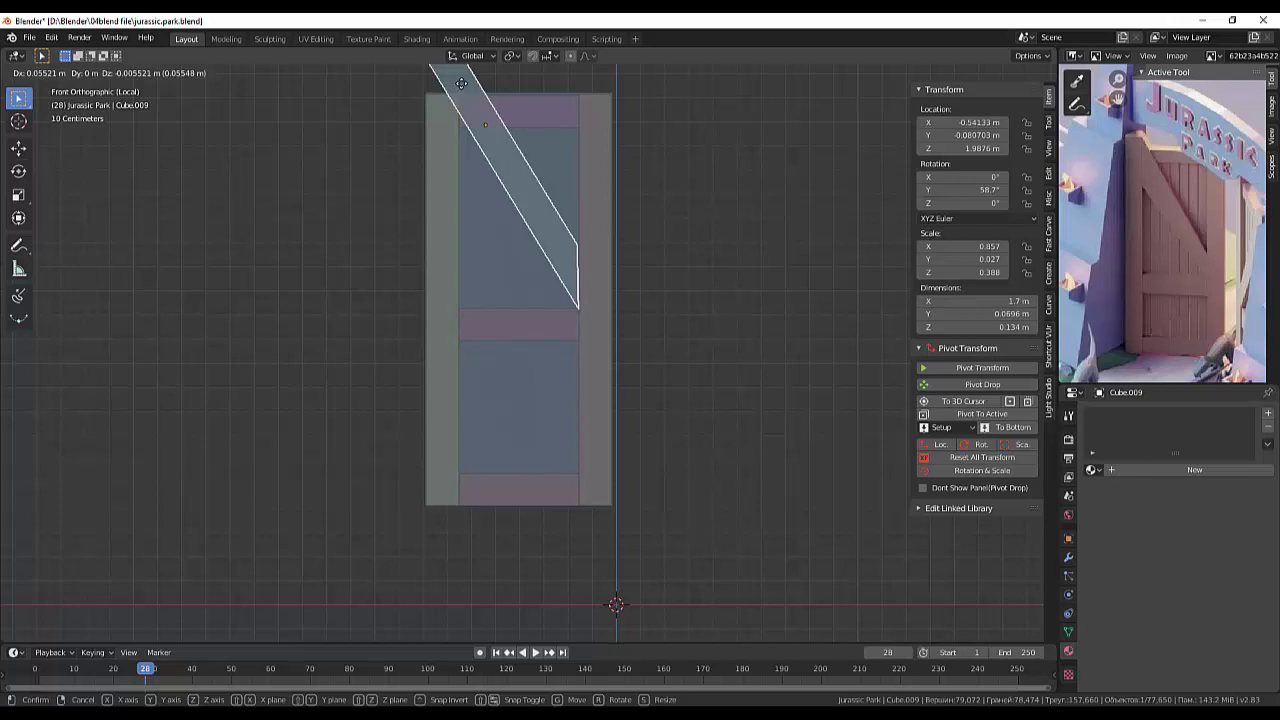
{"action": "left_click", "coordinate": [461, 83]}
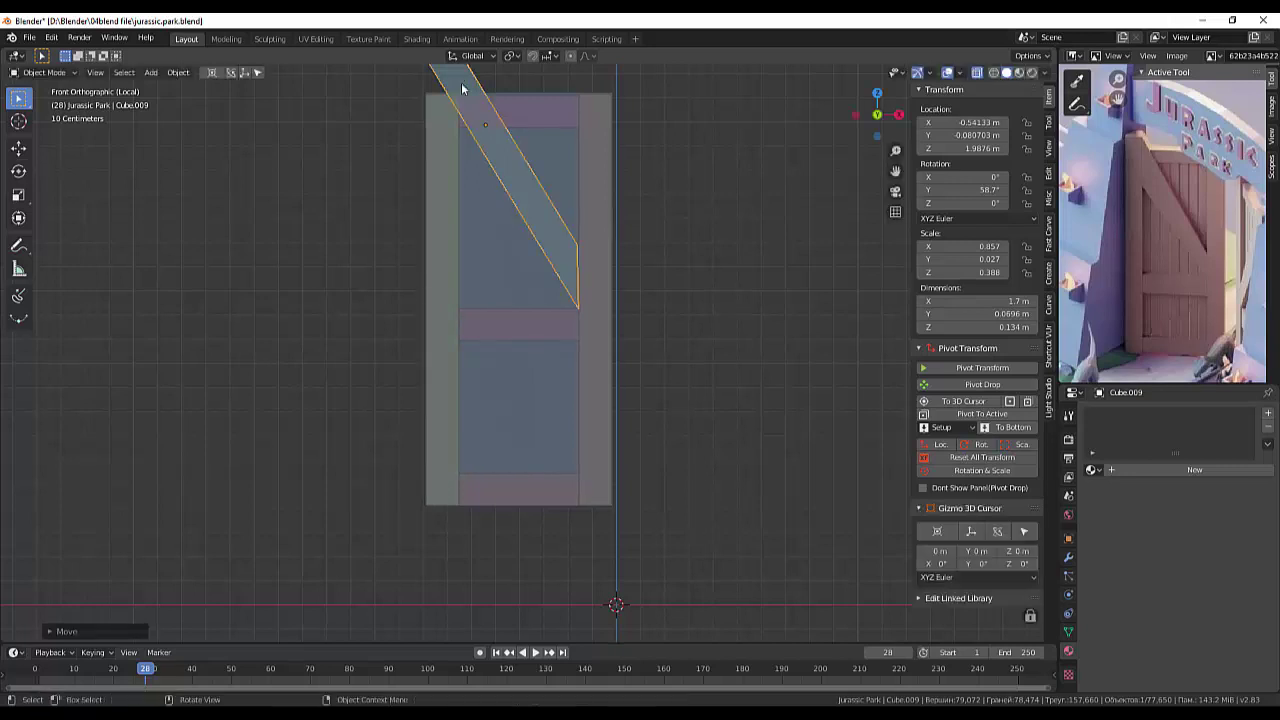
{"action": "middle_click_drag", "start_coordinate": [610, 93], "coordinate": [610, 111]}
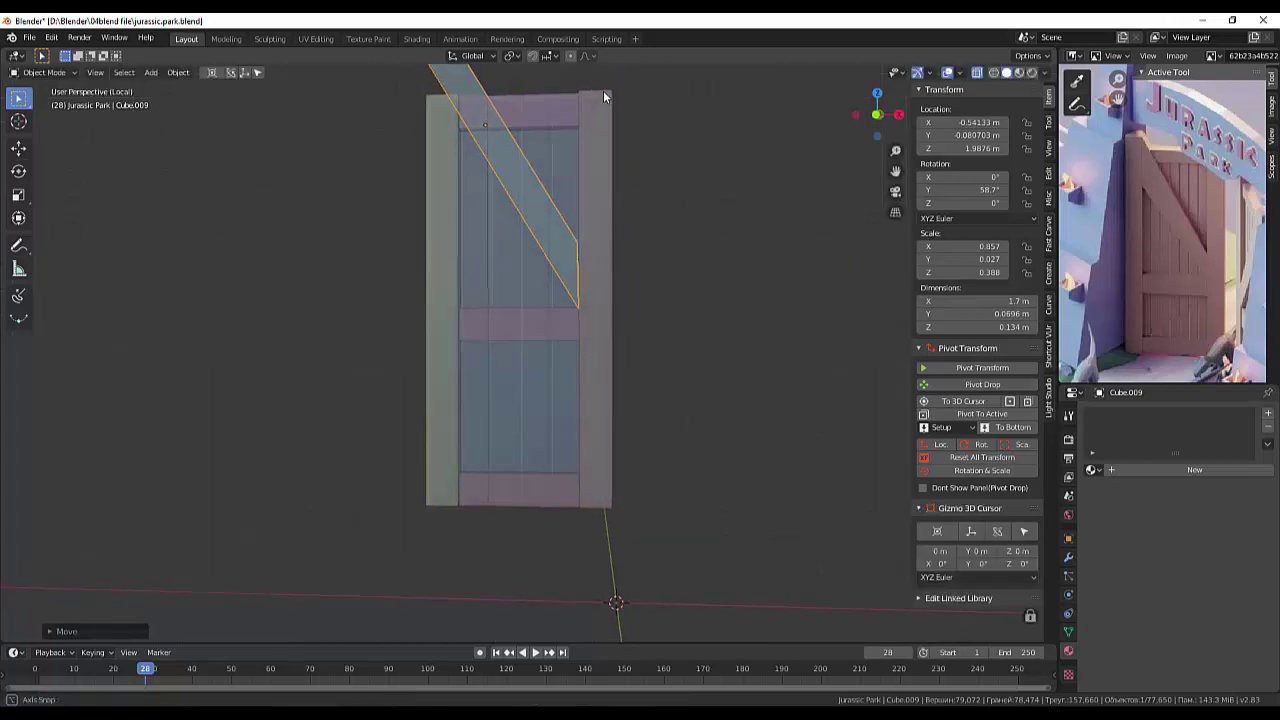
{"action": "scroll", "coordinate": [603, 90], "scroll_direction": "down", "scroll_amount": 3}
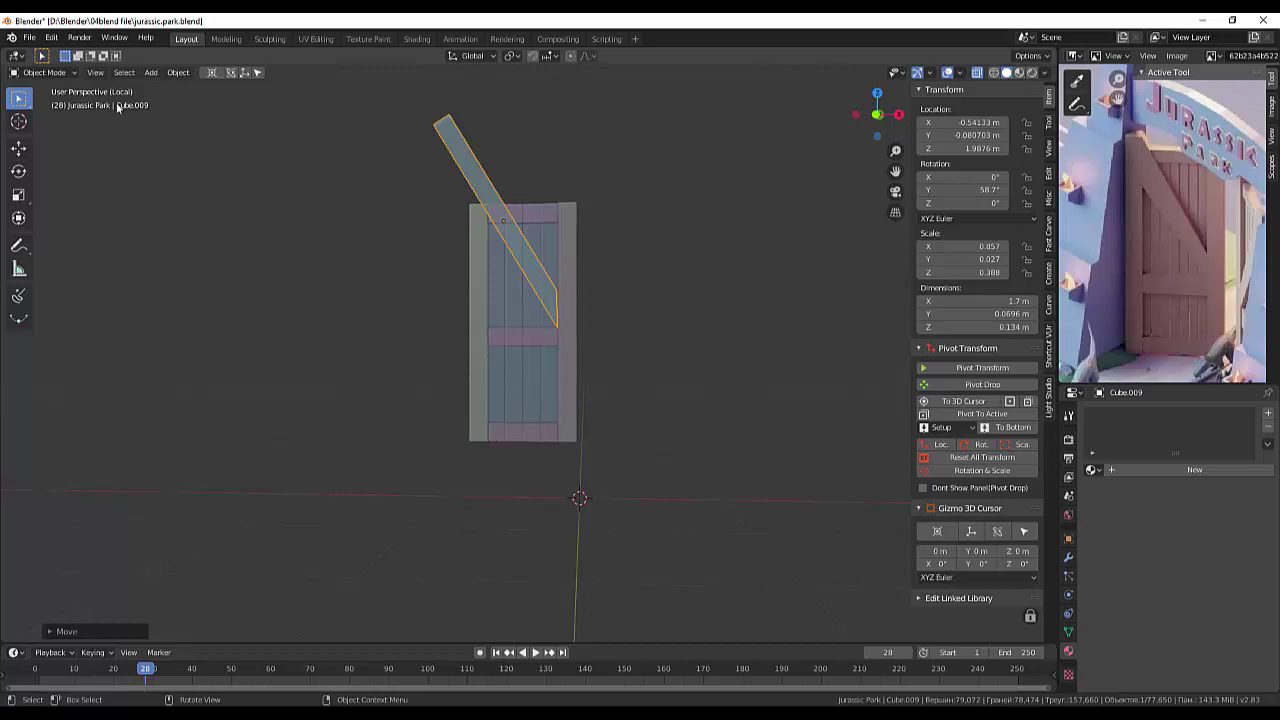
{"action": "left_click", "coordinate": [44, 72]}
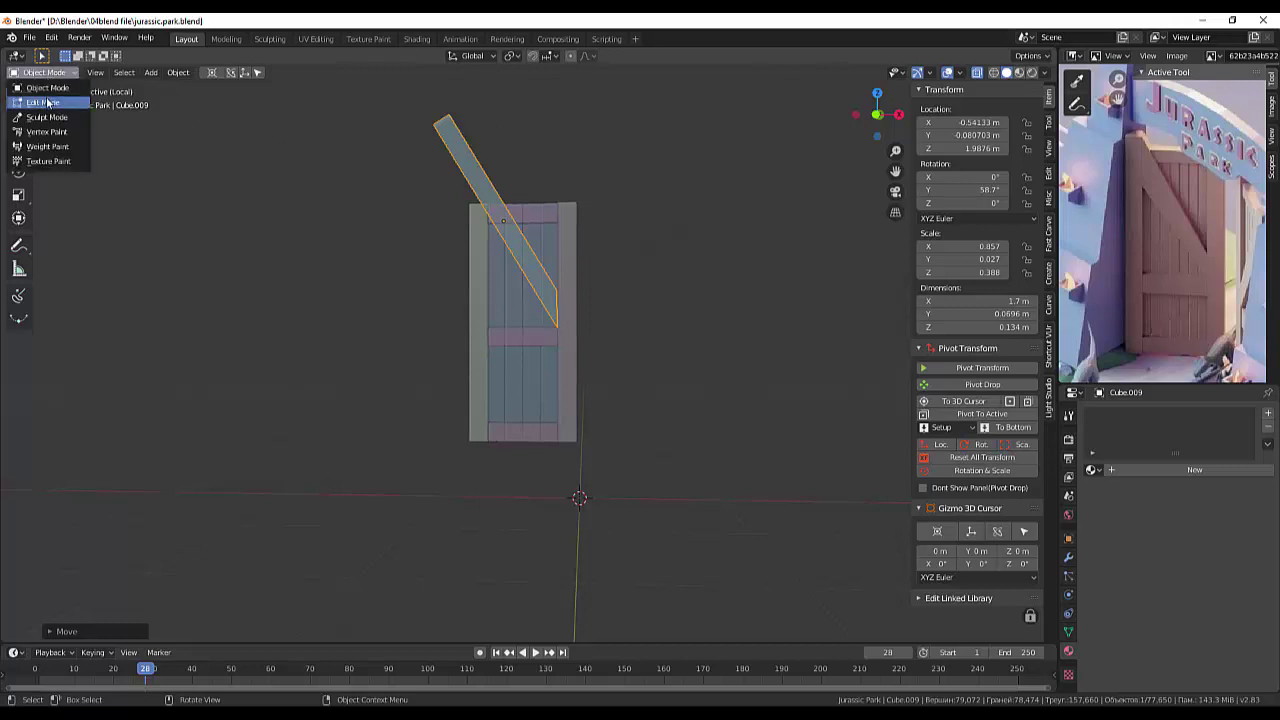
Step: In Edit Mode front view, box-select the brace's top-end vertices and move them down to the door's top-left corner
{"action": "left_click", "coordinate": [46, 103]}
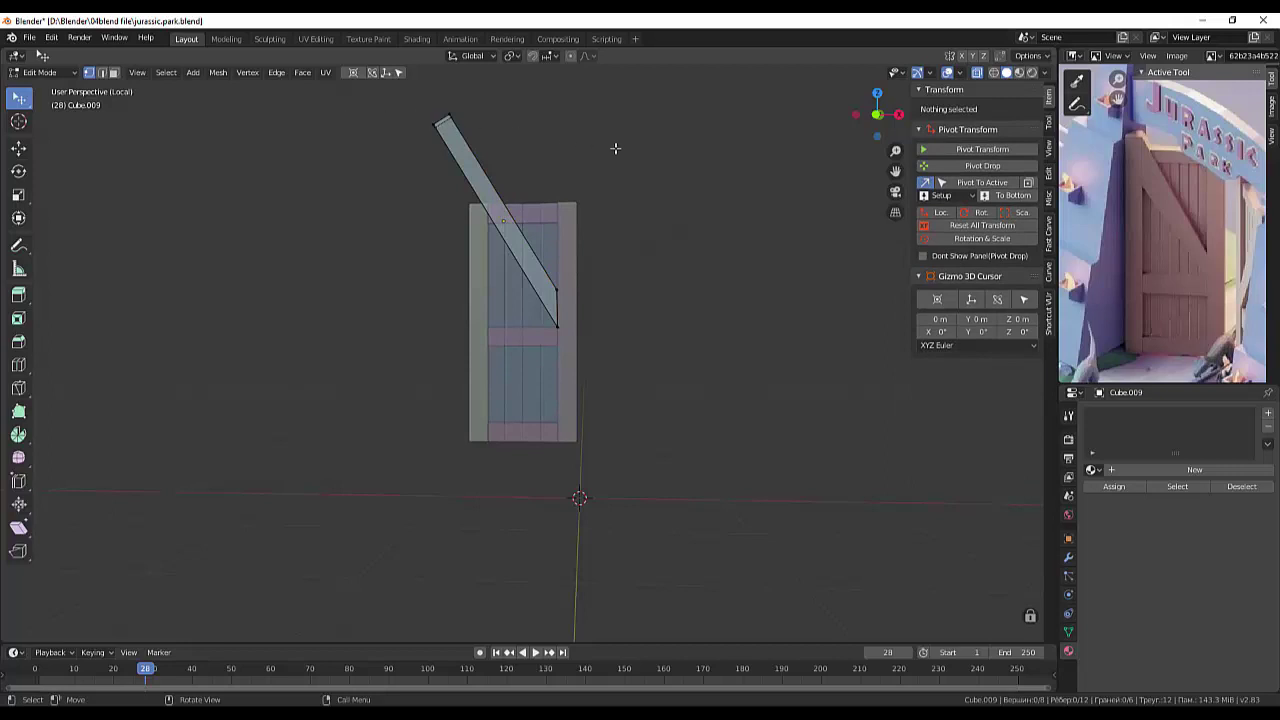
{"action": "key", "text": "KP_1"}
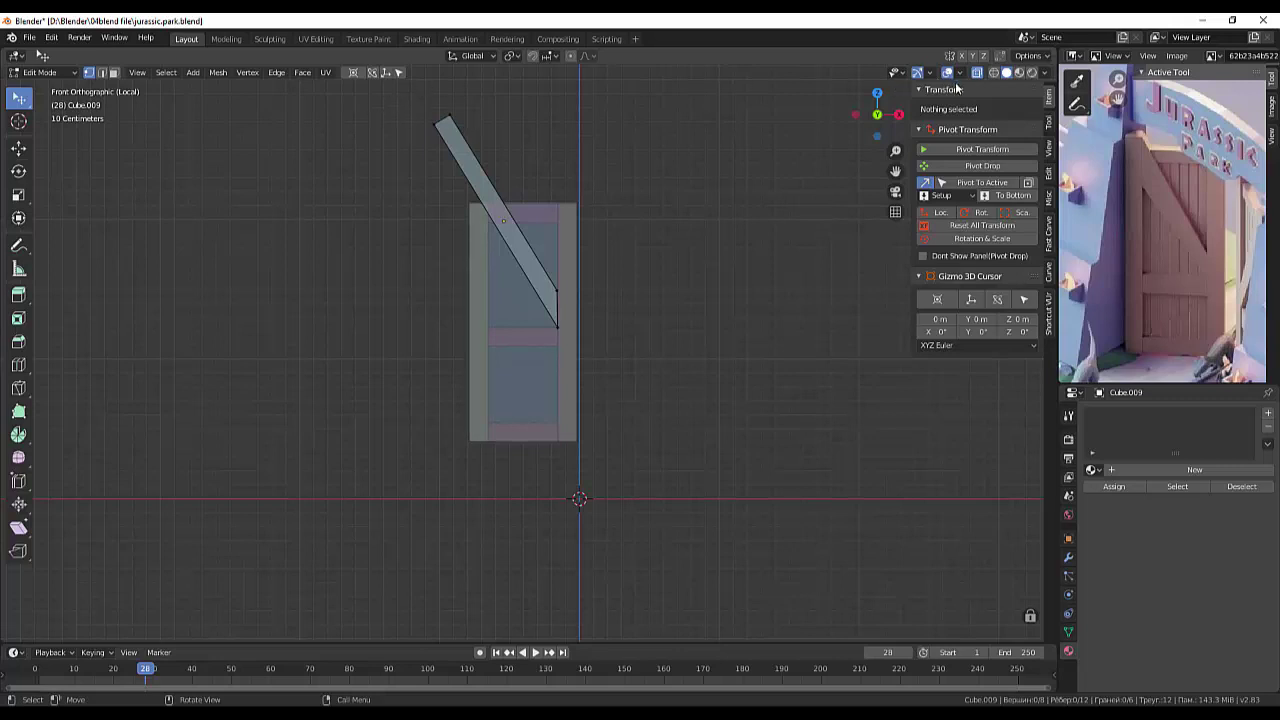
{"action": "key", "text": "b"}
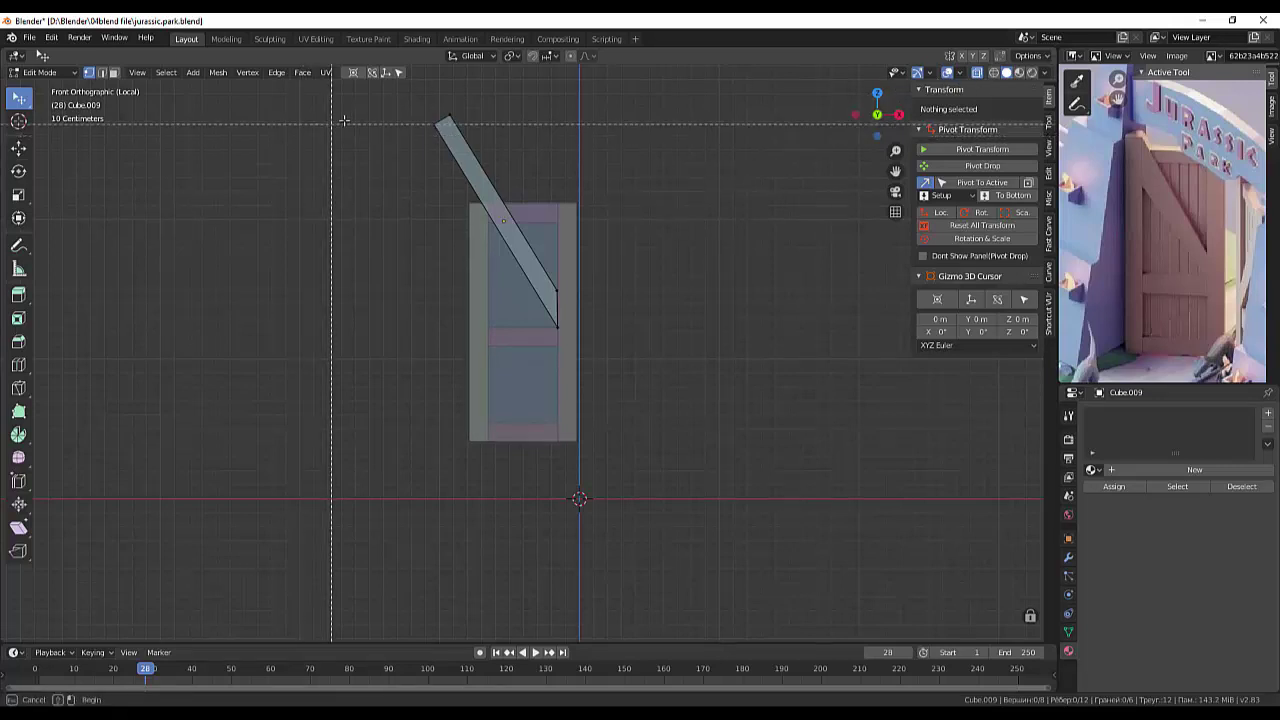
{"action": "left_click_drag", "start_coordinate": [406, 91], "coordinate": [472, 158]}
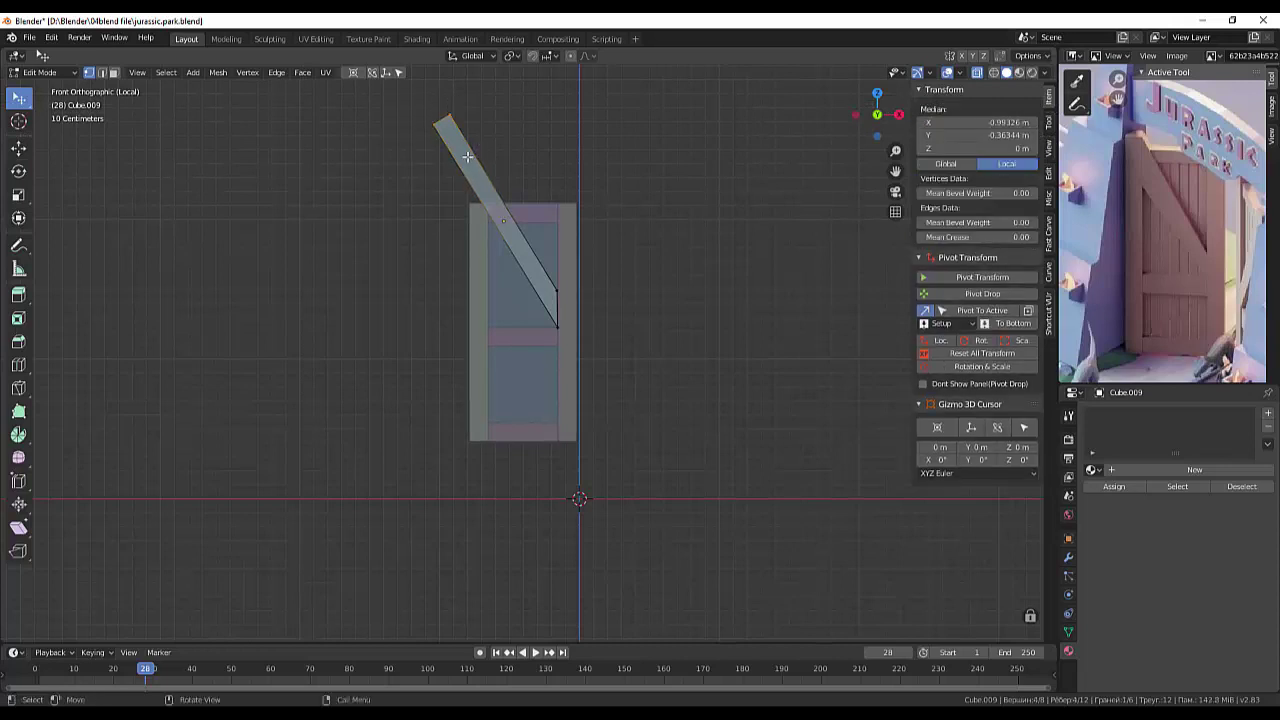
{"action": "key", "text": "g"}
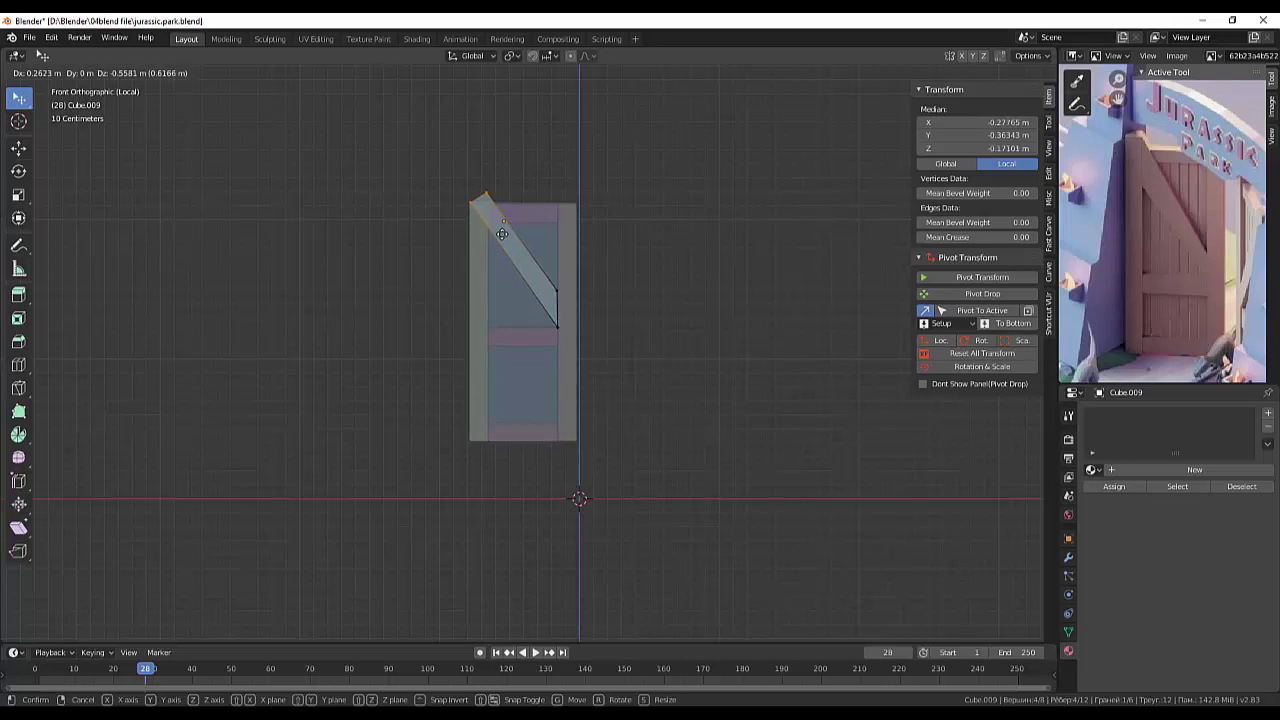
{"action": "left_click", "coordinate": [502, 234]}
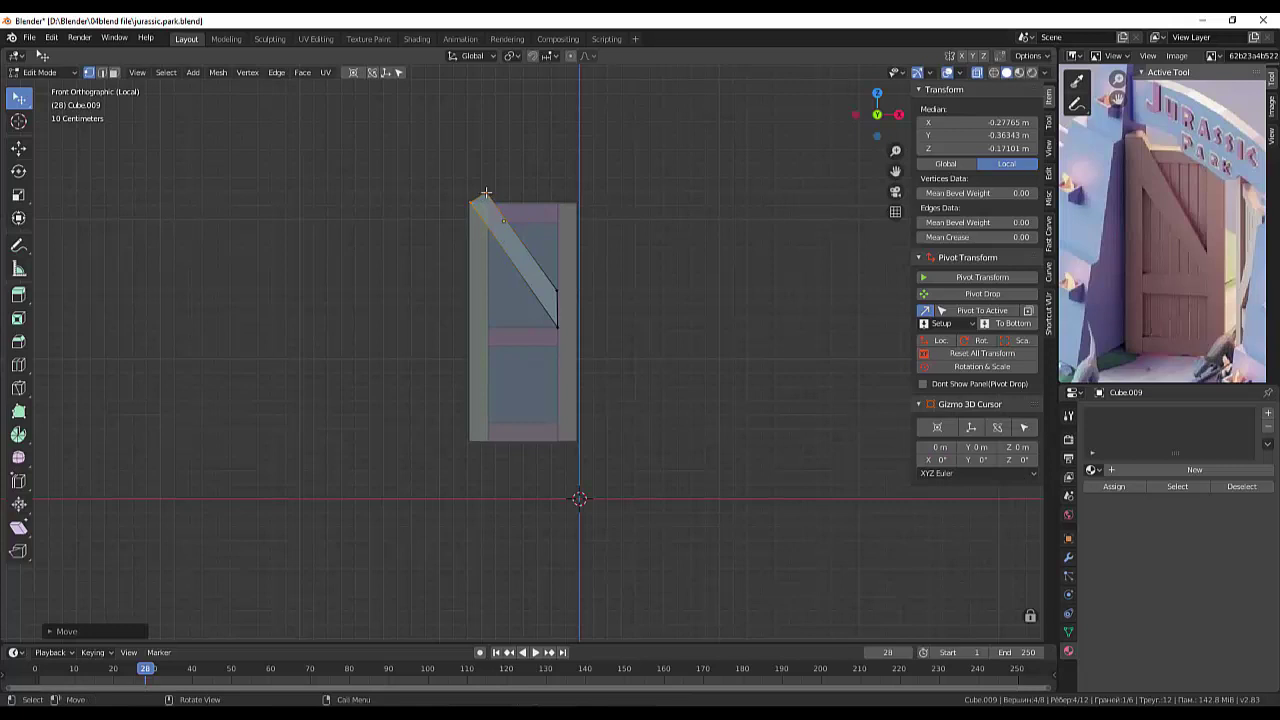
Step: Move the brace's top-left vertex vertically level with the frame top, then select both overlapping corner vertices
{"action": "left_click", "coordinate": [486, 192]}
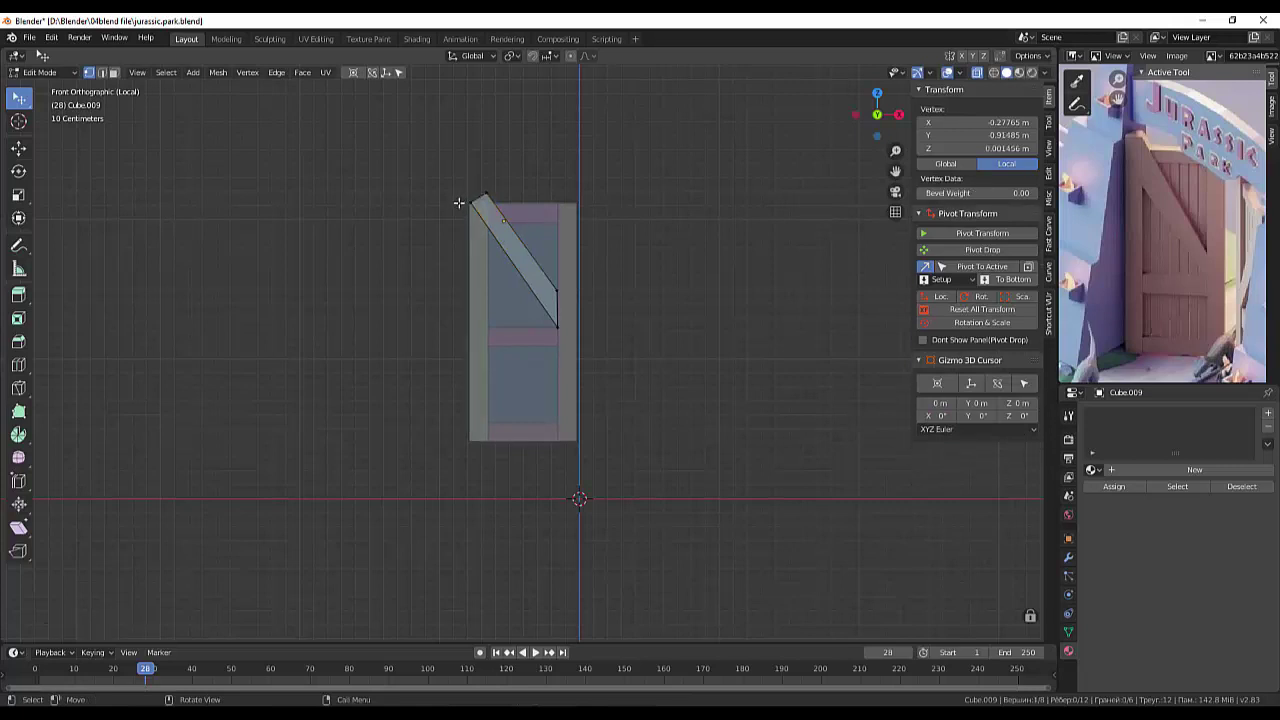
{"action": "left_click", "coordinate": [485, 193]}
{"action": "key", "text": "g"}
{"action": "key", "text": "z"}
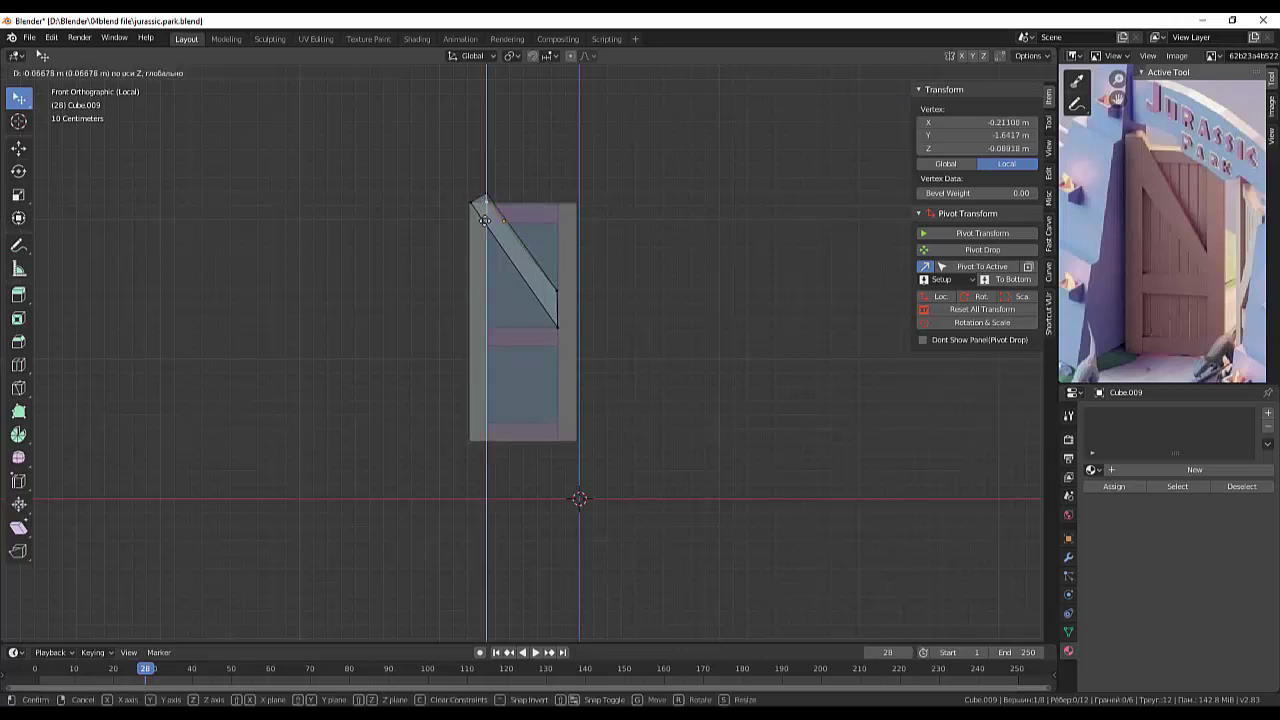
{"action": "left_click", "coordinate": [481, 193]}
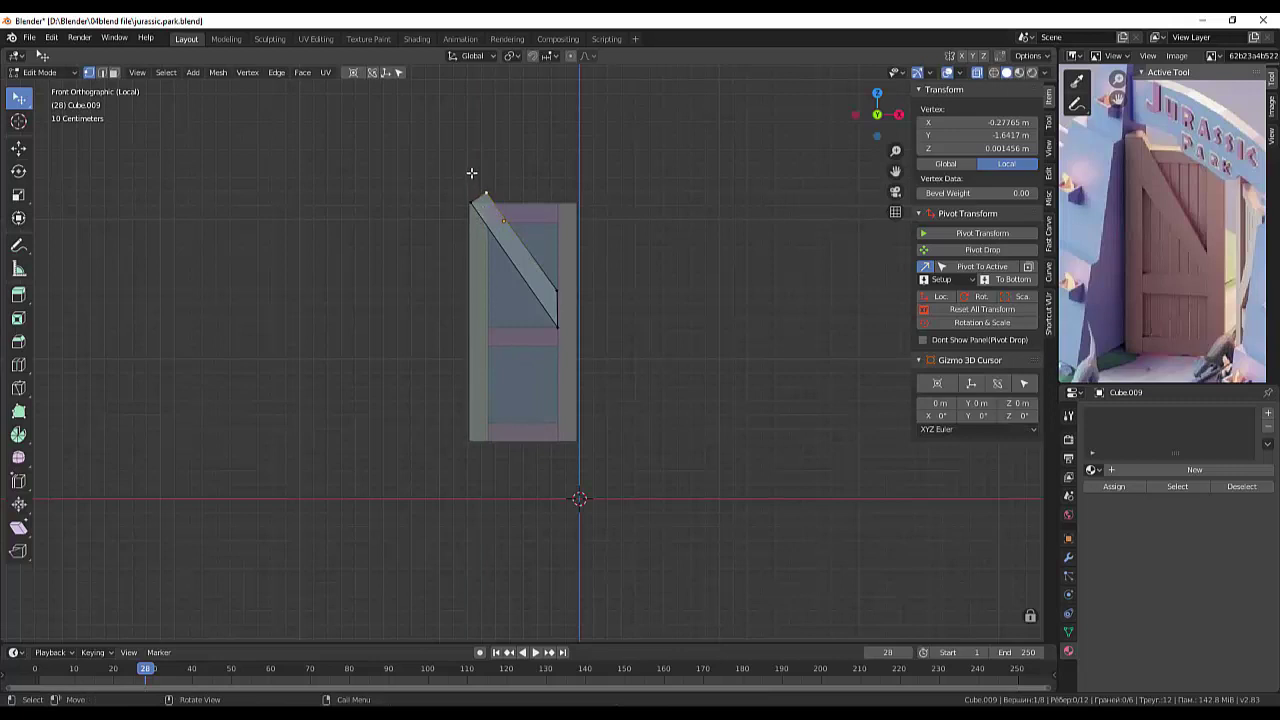
{"action": "left_click_drag", "start_coordinate": [471, 172], "coordinate": [512, 205]}
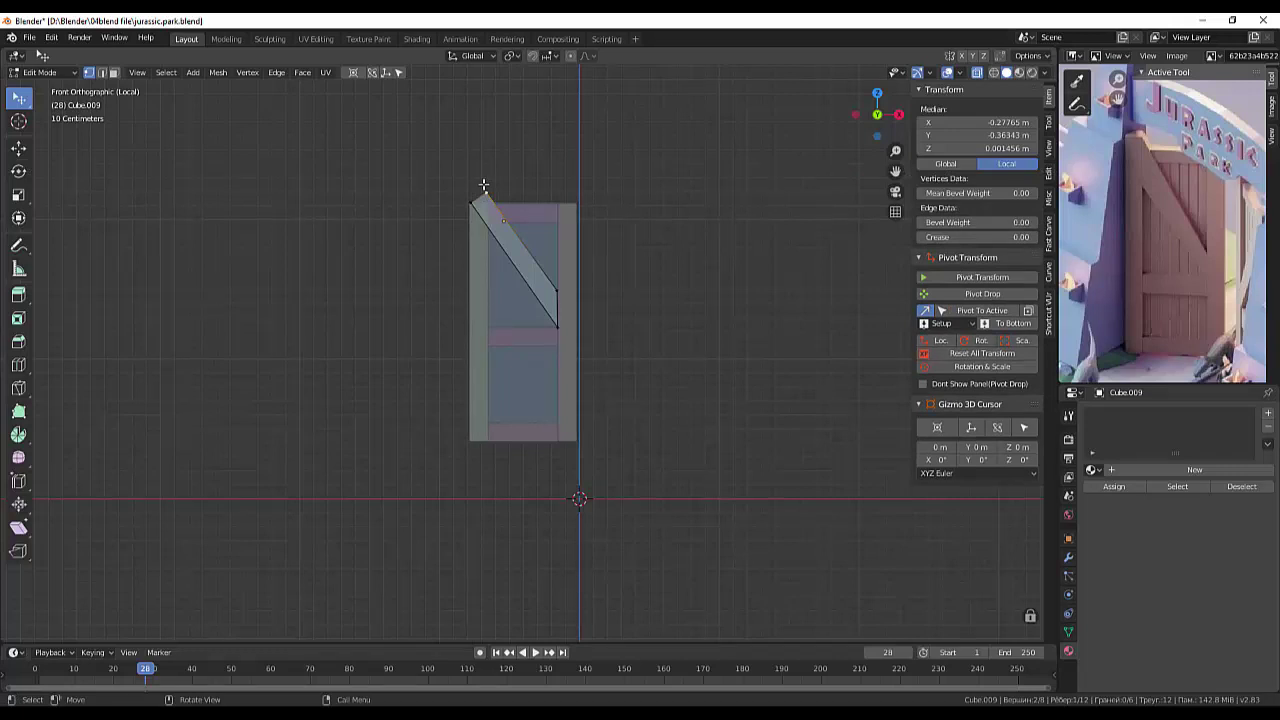
Step: Lower the corner vertices along Z, then shift the brace-top vertices sideways along X
{"action": "key", "text": "g"}
{"action": "key", "text": "z"}
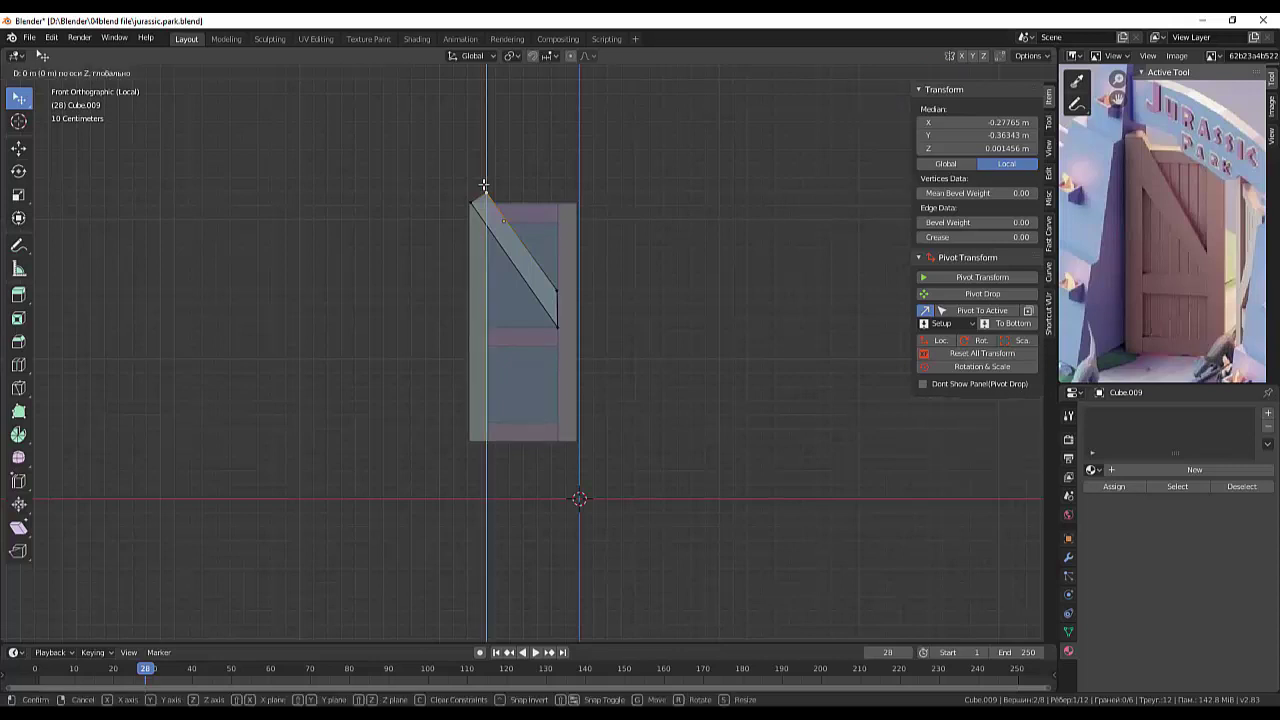
{"action": "left_click", "coordinate": [486, 194]}
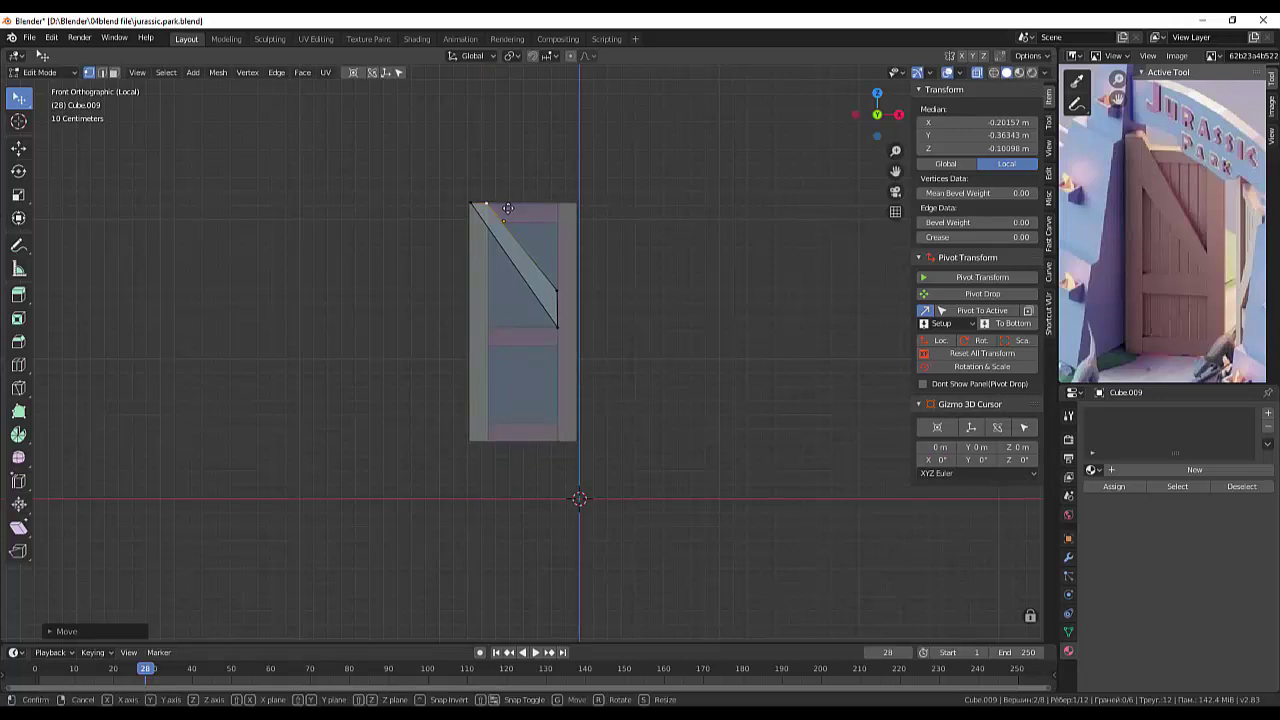
{"action": "key", "text": "g"}
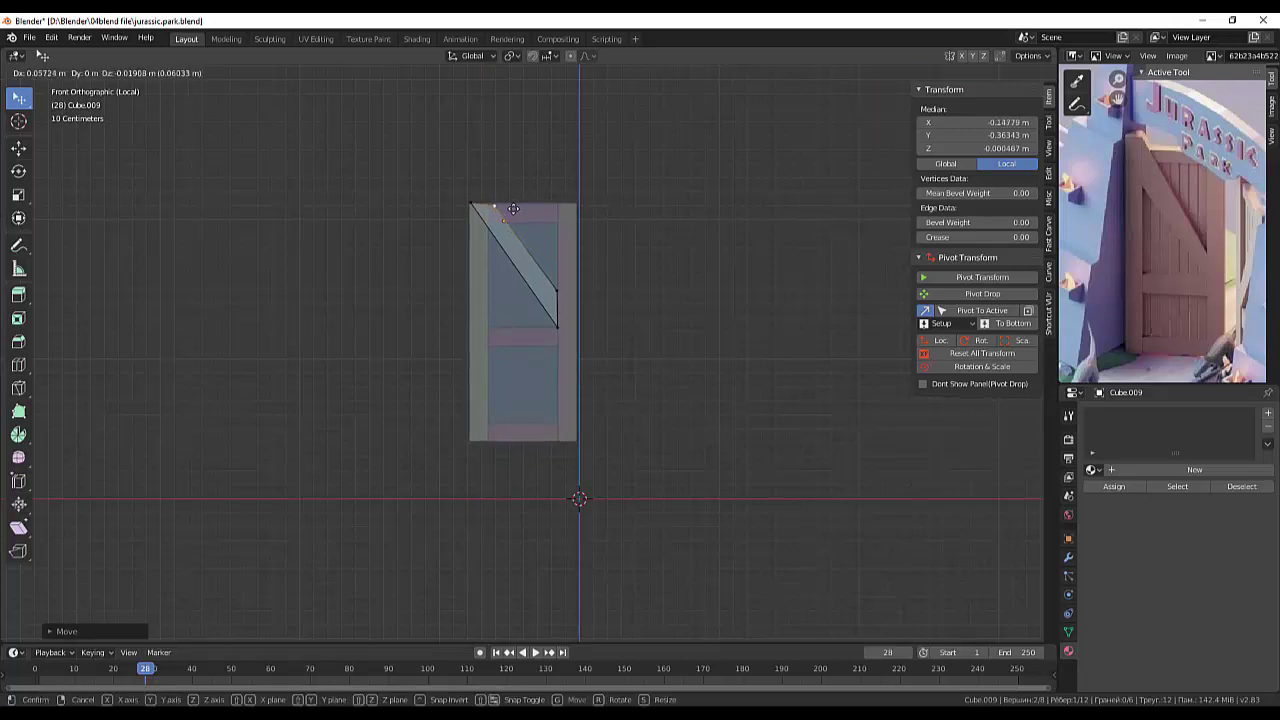
{"action": "key", "text": "x"}
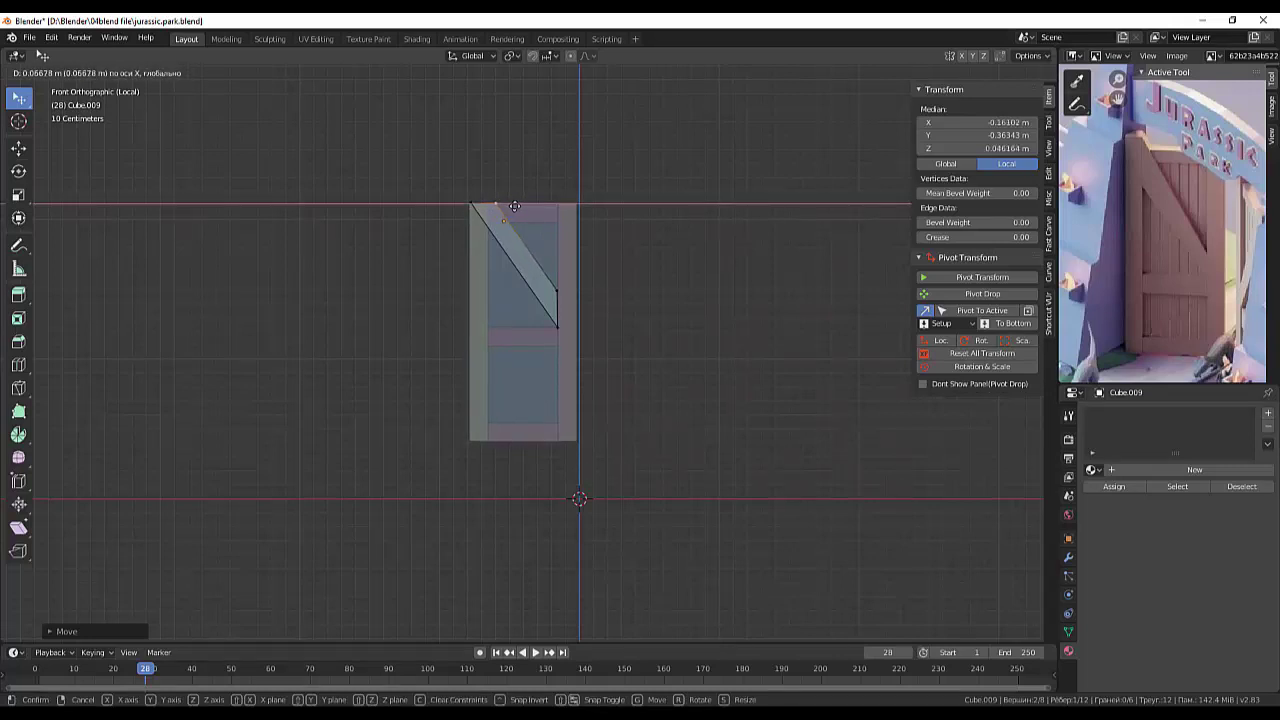
{"action": "left_click", "coordinate": [514, 206]}
Step: Select and reposition the brace's lower edge
{"action": "left_click", "coordinate": [553, 285]}
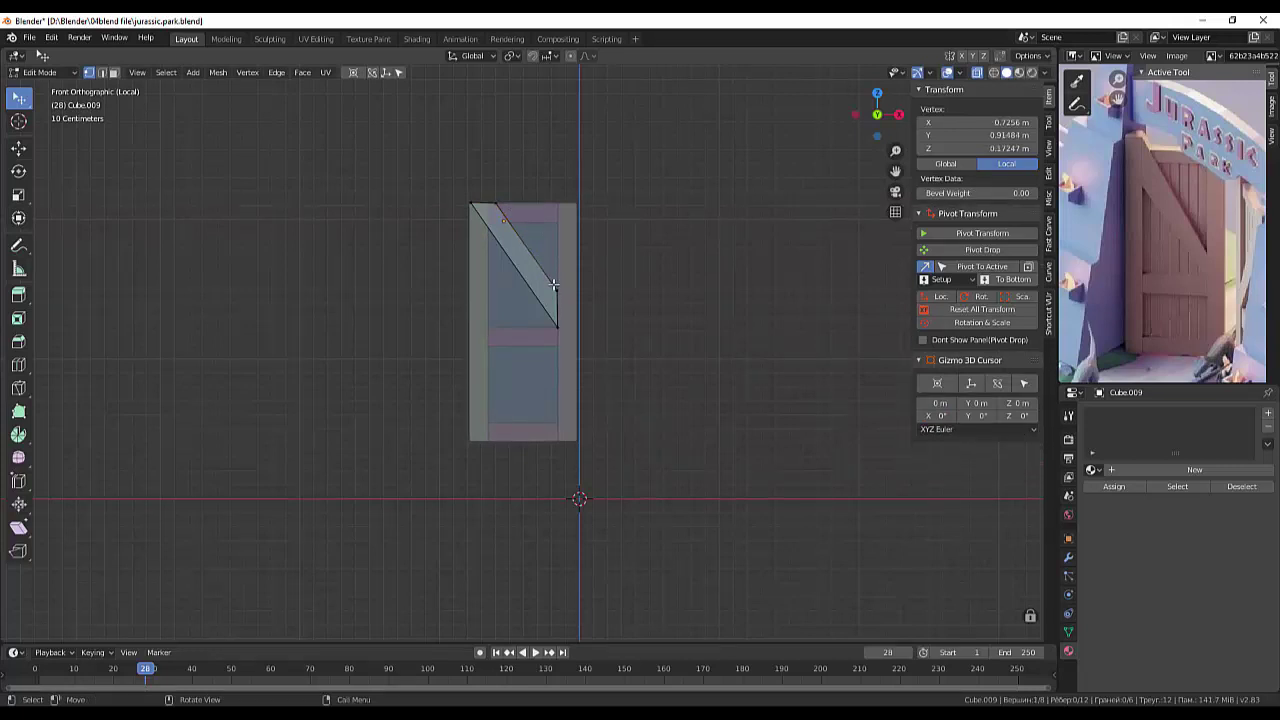
{"action": "left_click", "coordinate": [561, 296], "text": "shift"}
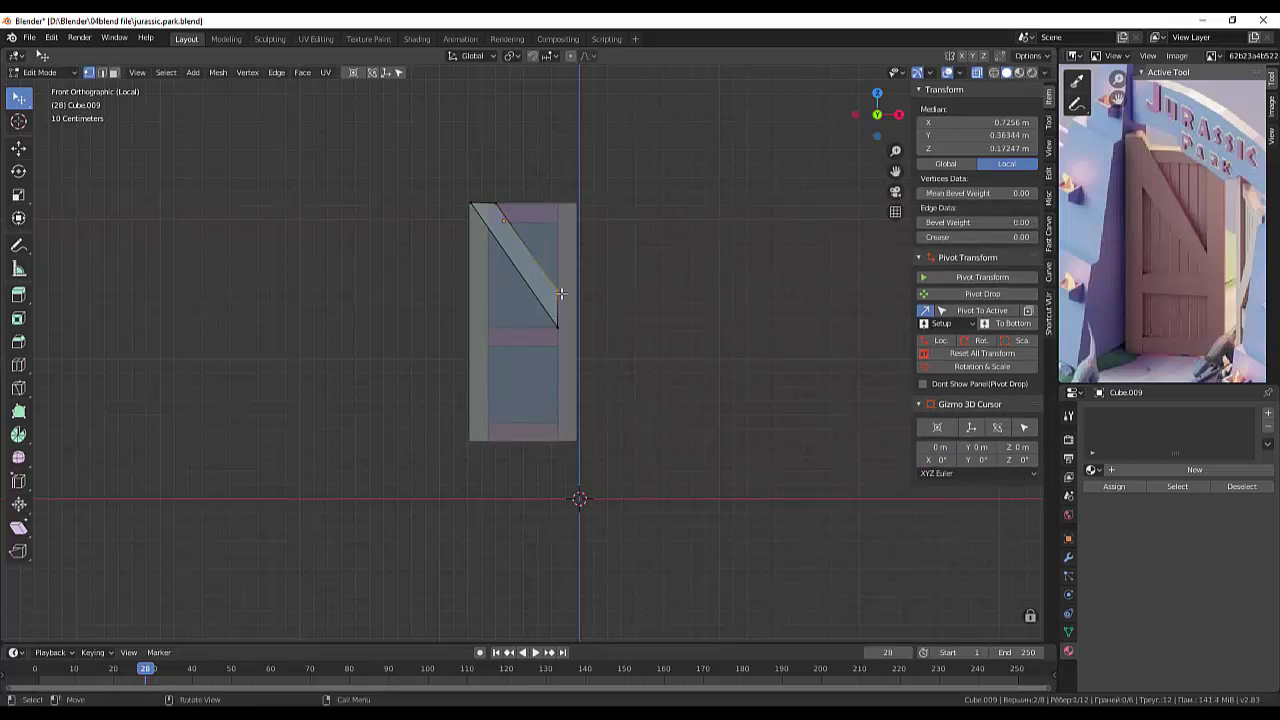
{"action": "key", "text": "g"}
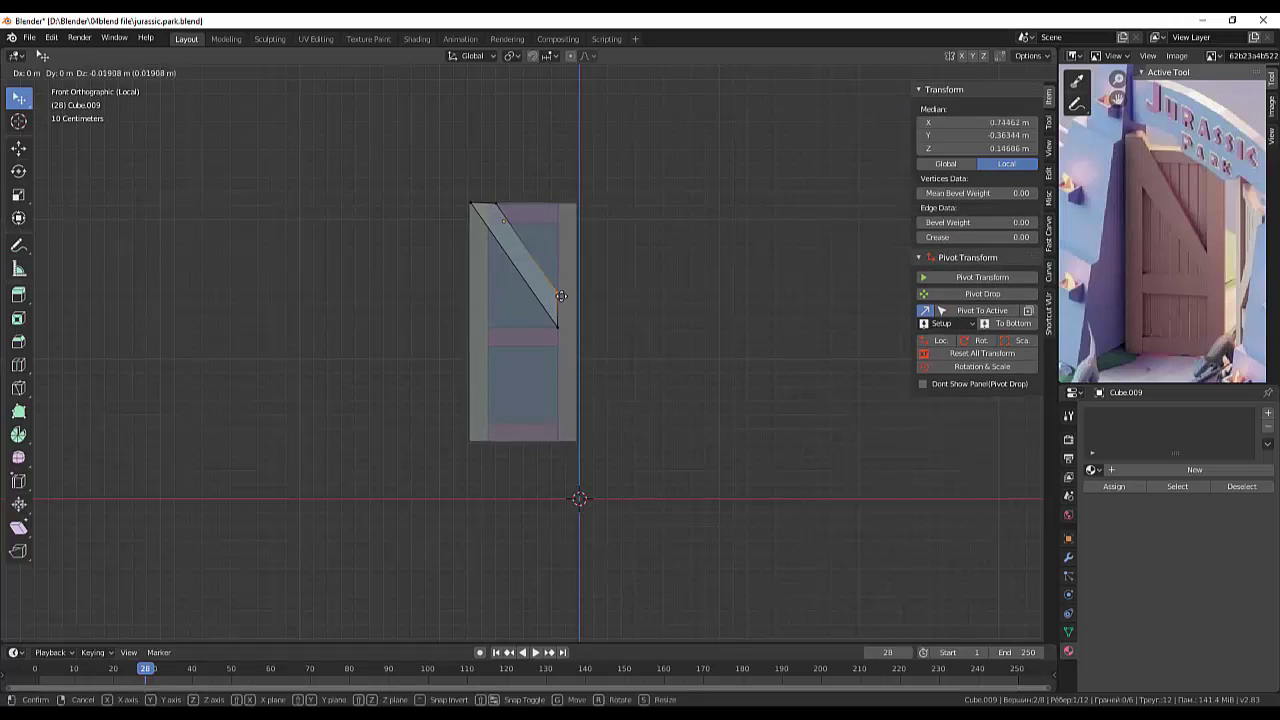
{"action": "left_click", "coordinate": [561, 296]}
{"action": "mouse_move", "coordinate": [563, 290]}
{"action": "middle_mouse_down"}
{"action": "mouse_move", "coordinate": [602, 364]}
{"action": "mouse_move", "coordinate": [674, 369]}
{"action": "mouse_move", "coordinate": [571, 323]}
{"action": "mouse_move", "coordinate": [528, 271]}
{"action": "middle_mouse_up"}
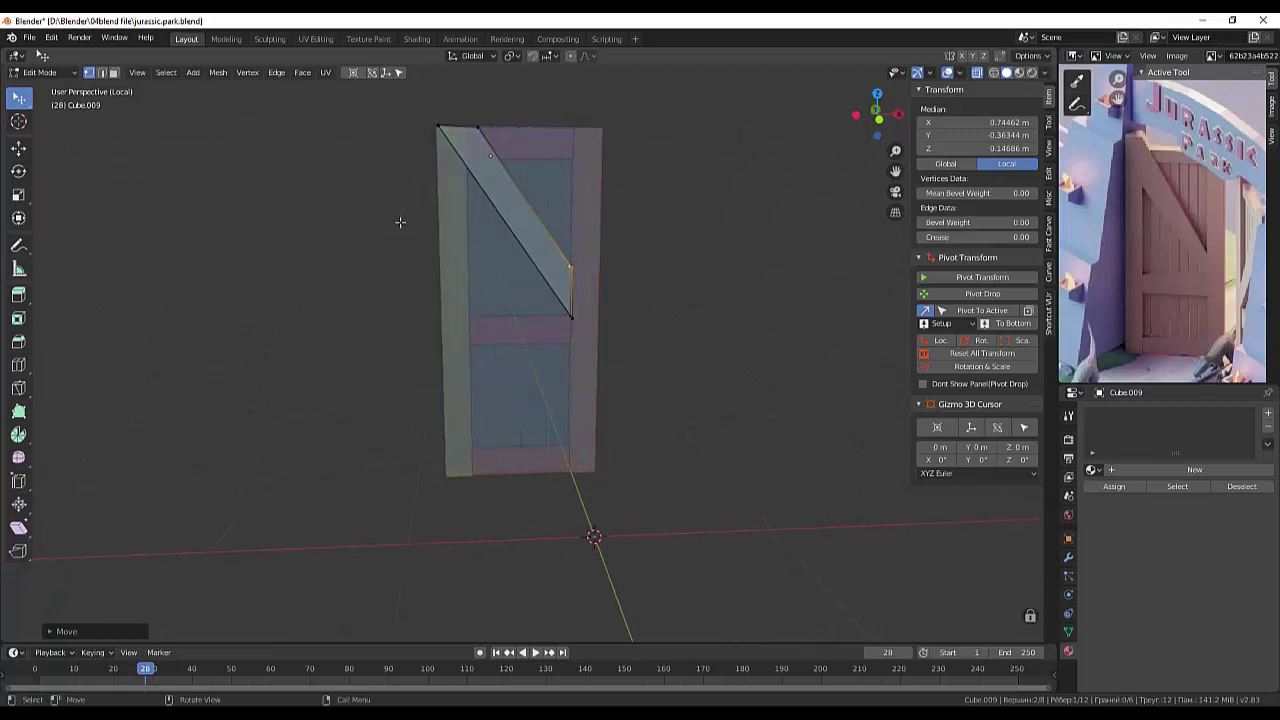
Step: Adjust the vertices at the door's top-left corner, undoing a first attempt and nudging a box-selected group
{"action": "left_click", "coordinate": [434, 130]}
{"action": "key", "text": "g"}
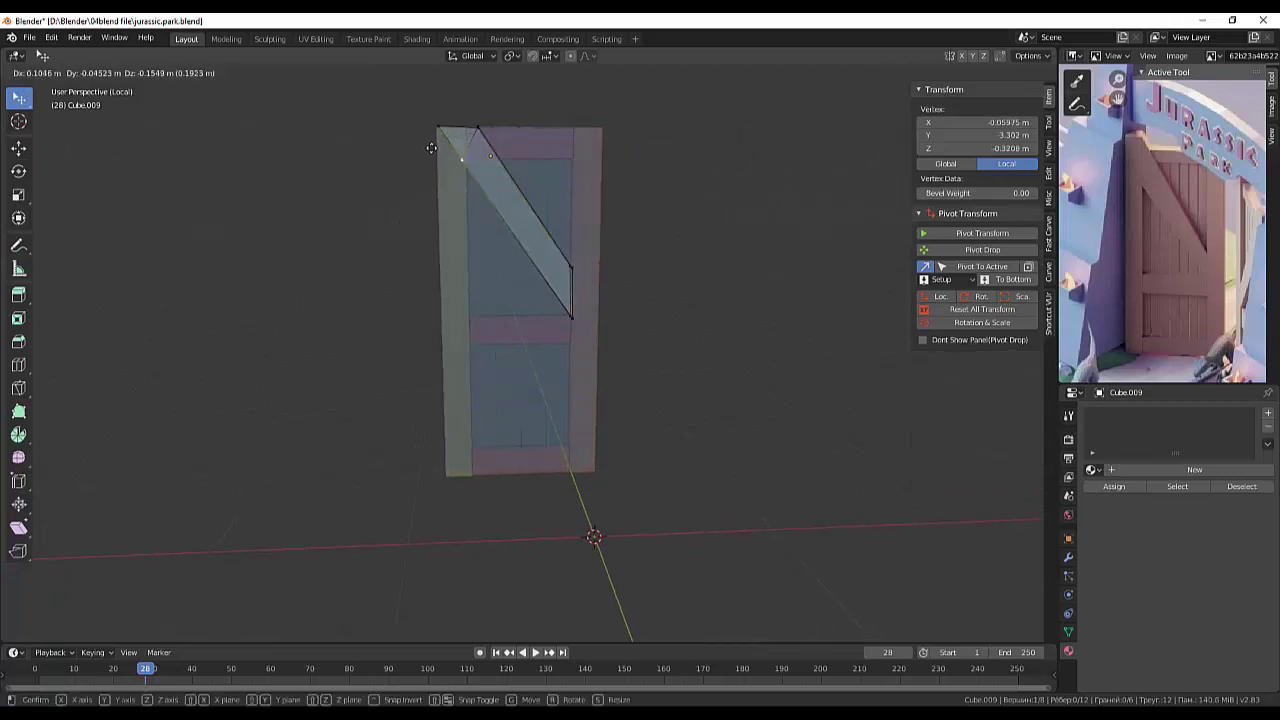
{"action": "left_click", "coordinate": [431, 148]}
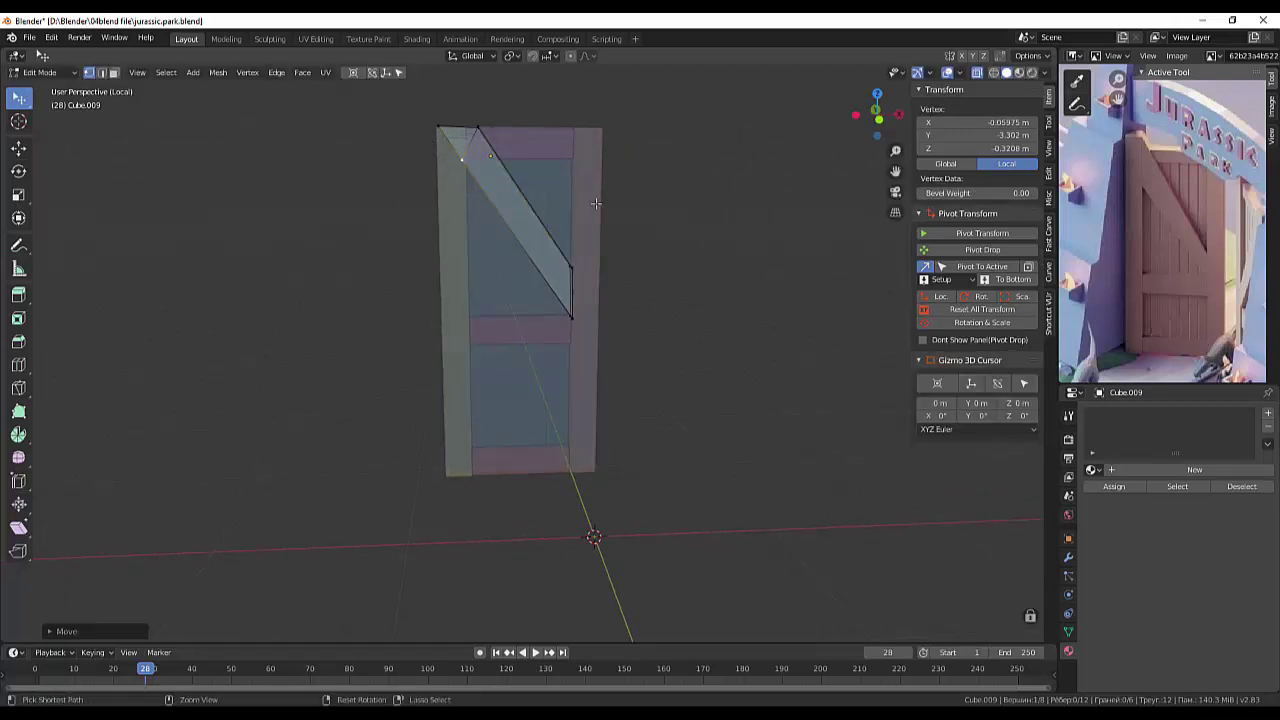
{"action": "key", "text": "ctrl+z"}
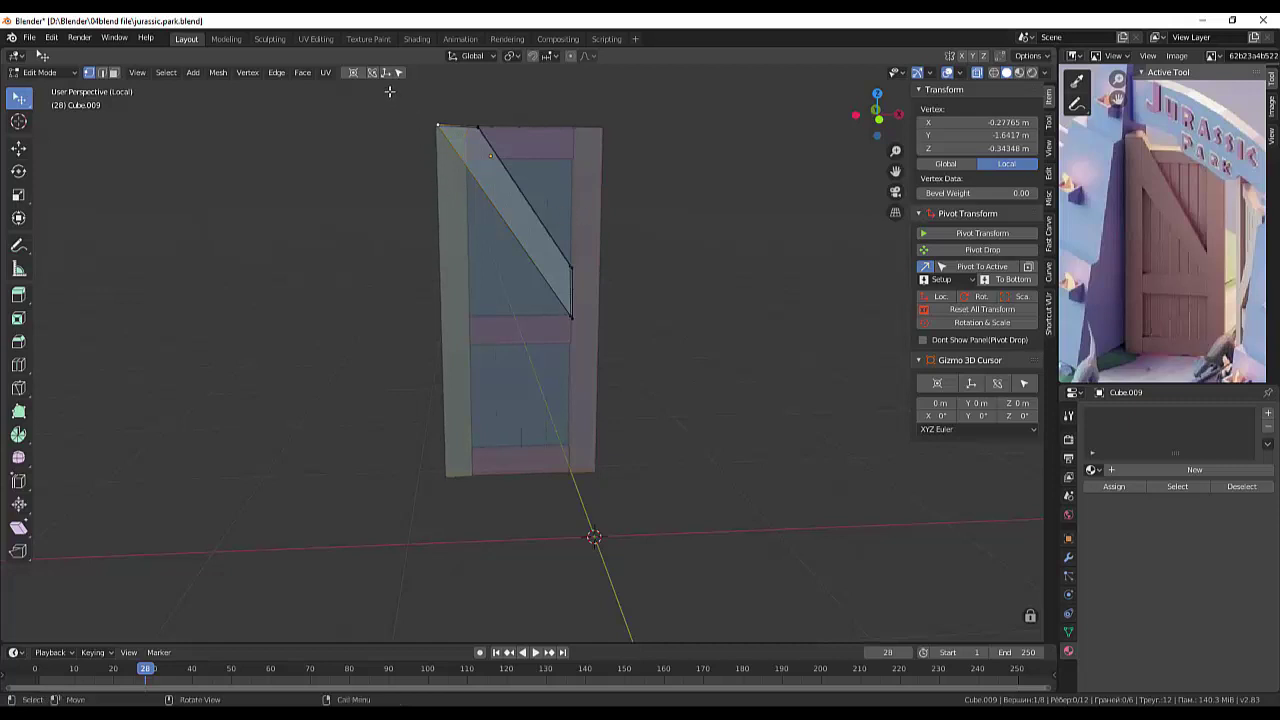
{"action": "key", "text": "b"}
{"action": "left_click_drag", "start_coordinate": [417, 107], "coordinate": [453, 151]}
{"action": "key", "text": "g"}
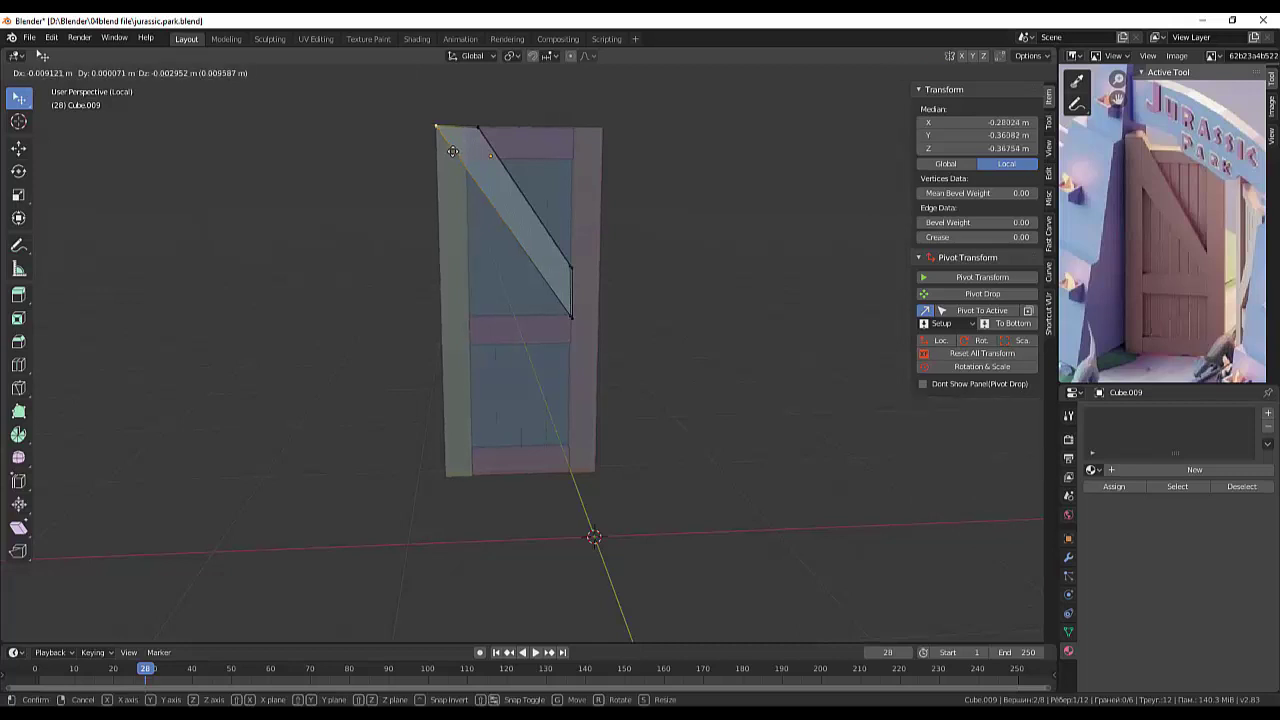
{"action": "left_click", "coordinate": [453, 151]}
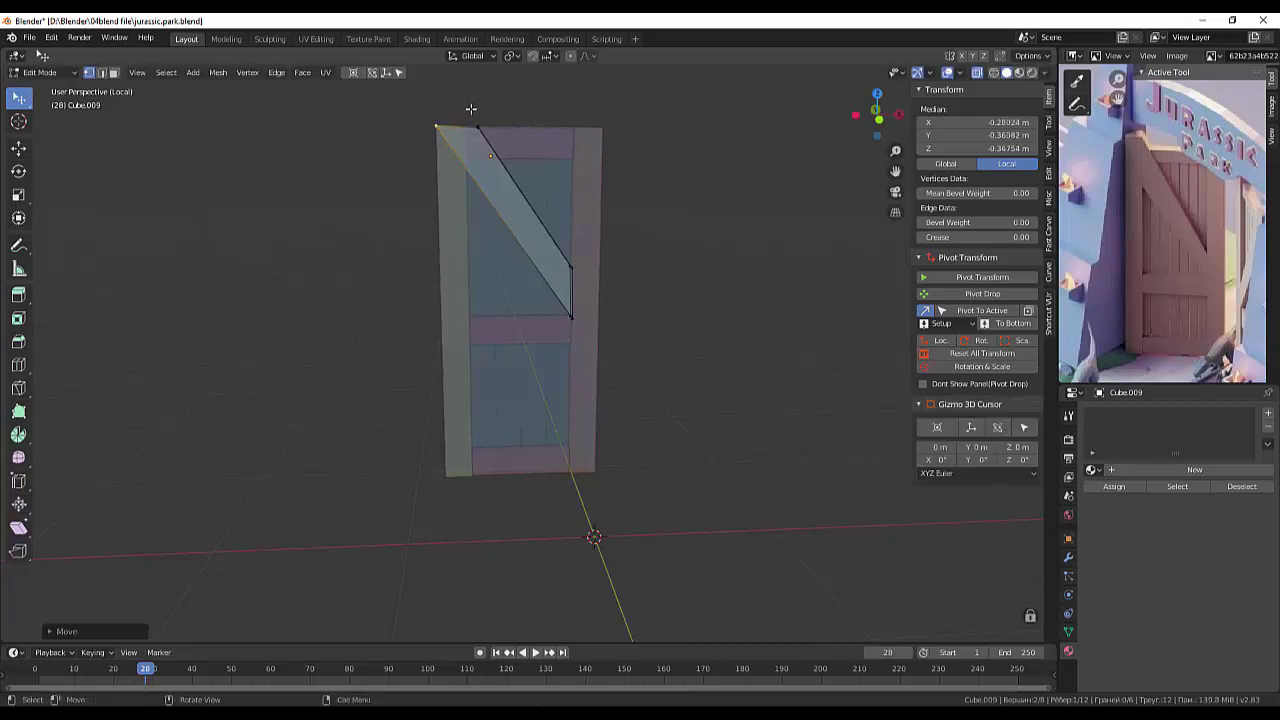
Step: Move the brace's top-edge vertices so the tip fits the frame's upper-left corner without overhanging
{"action": "key", "text": "b"}
{"action": "left_click_drag", "start_coordinate": [471, 108], "coordinate": [505, 148]}
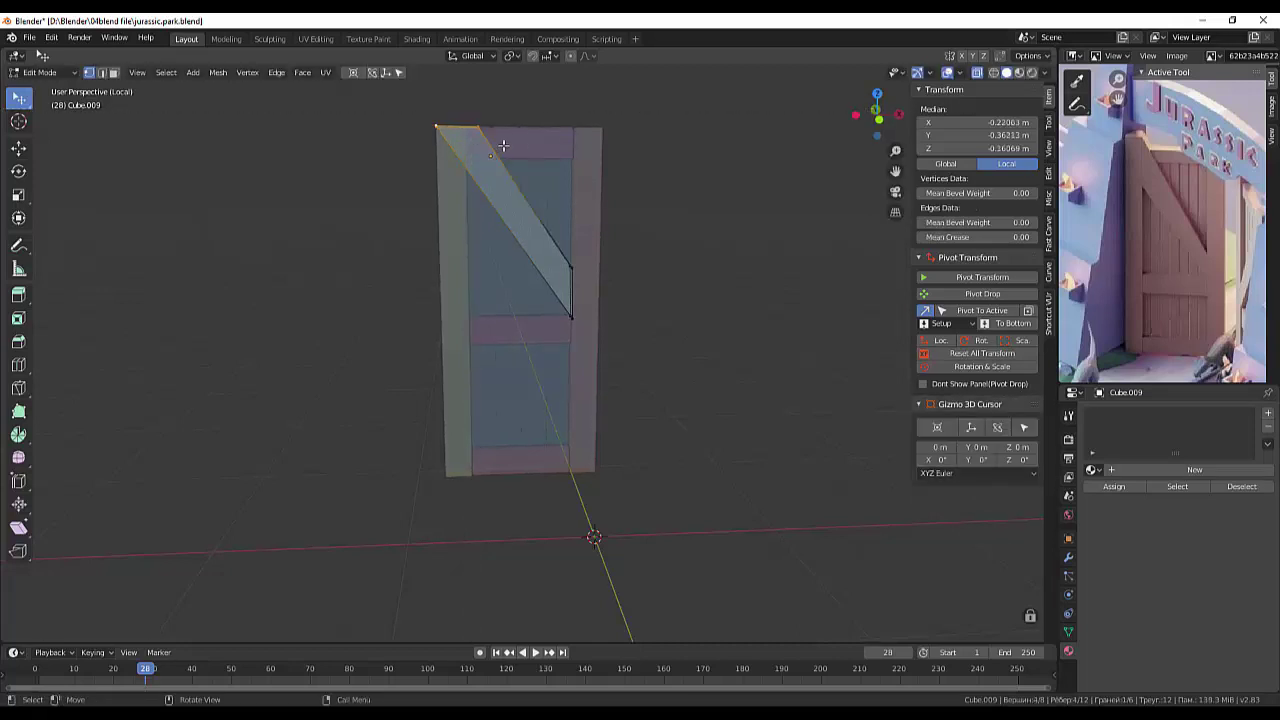
{"action": "key", "text": "g"}
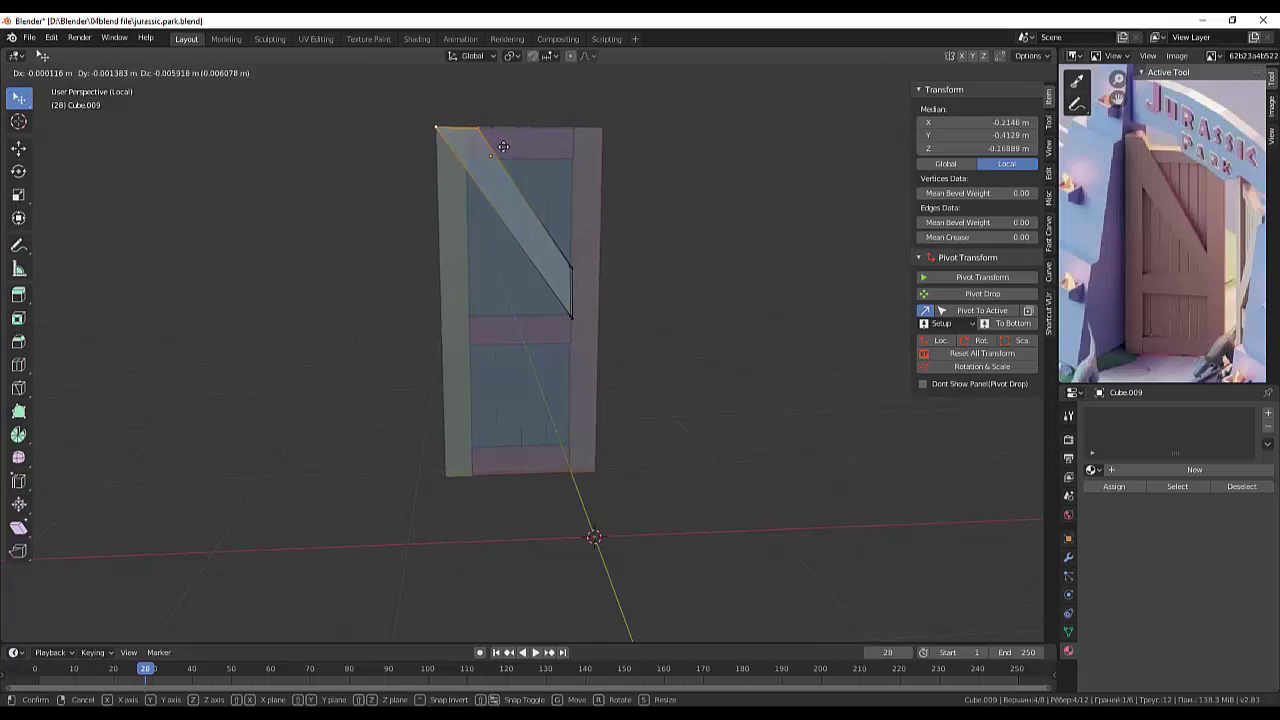
{"action": "left_click", "coordinate": [503, 147]}
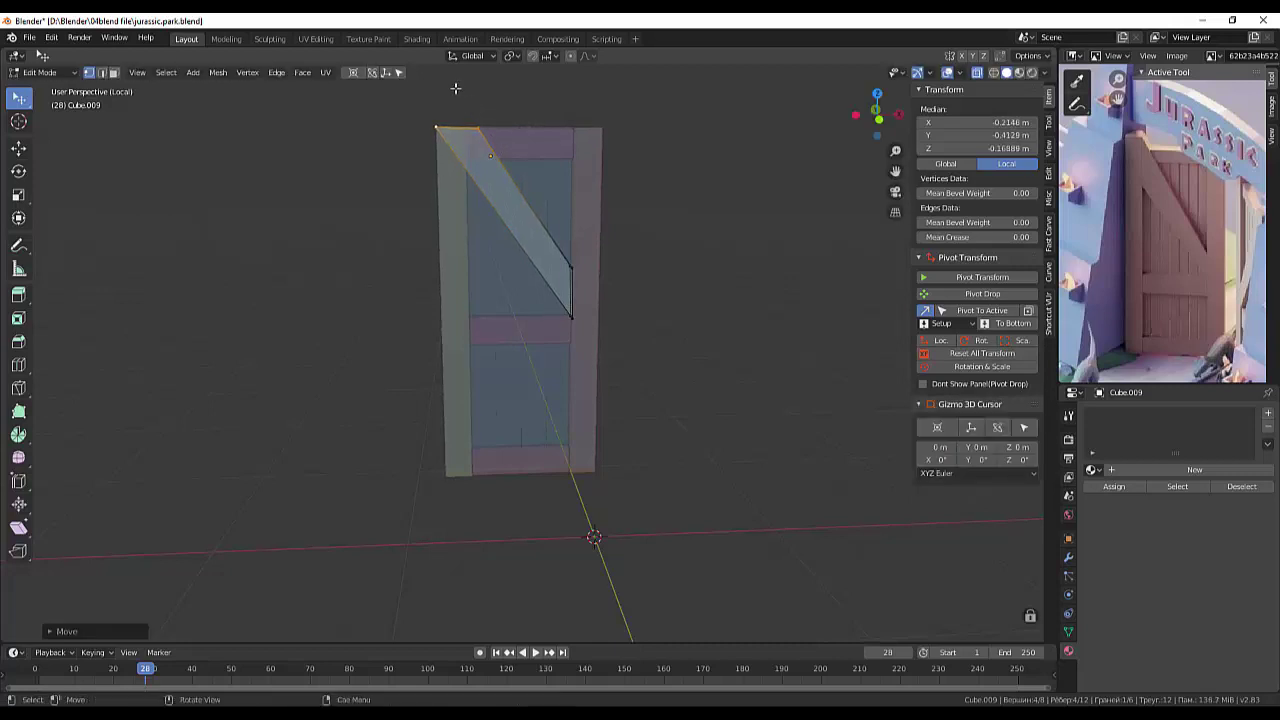
{"action": "left_click", "coordinate": [466, 104]}
{"action": "key", "text": "g"}
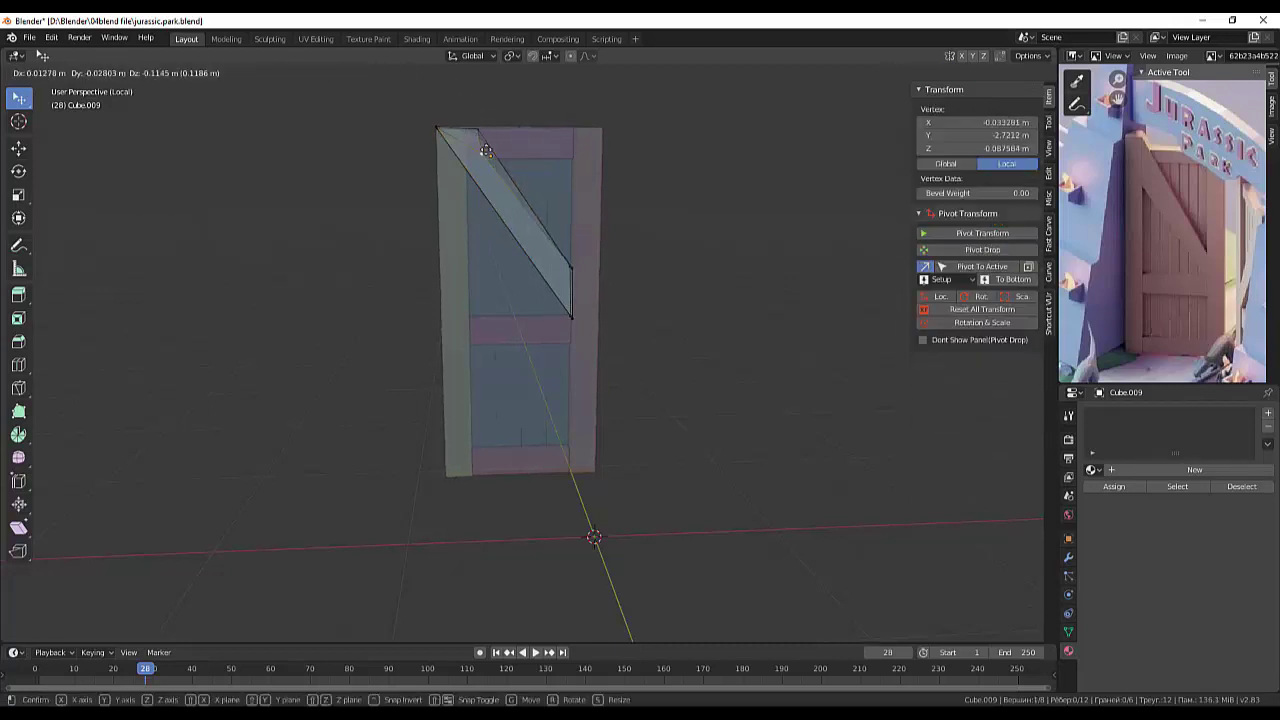
{"action": "right_click", "coordinate": [501, 149]}
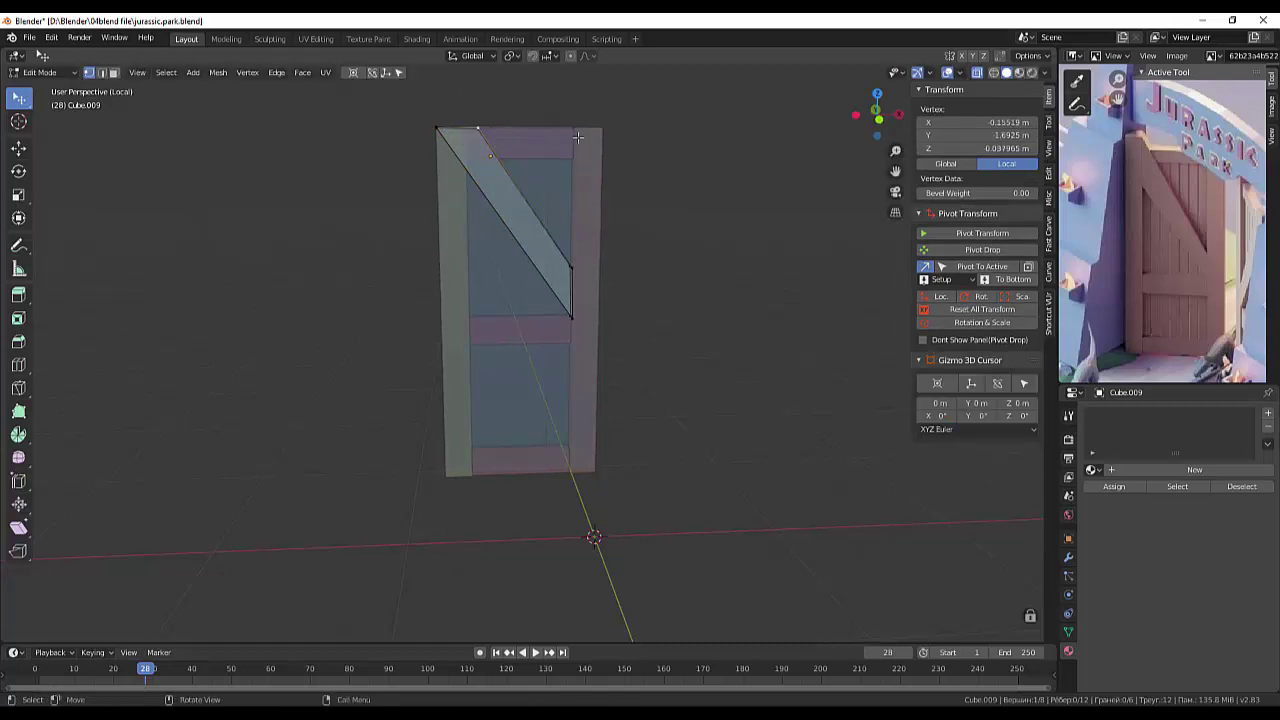
{"action": "key", "text": "b"}
{"action": "left_click_drag", "start_coordinate": [471, 114], "coordinate": [503, 141]}
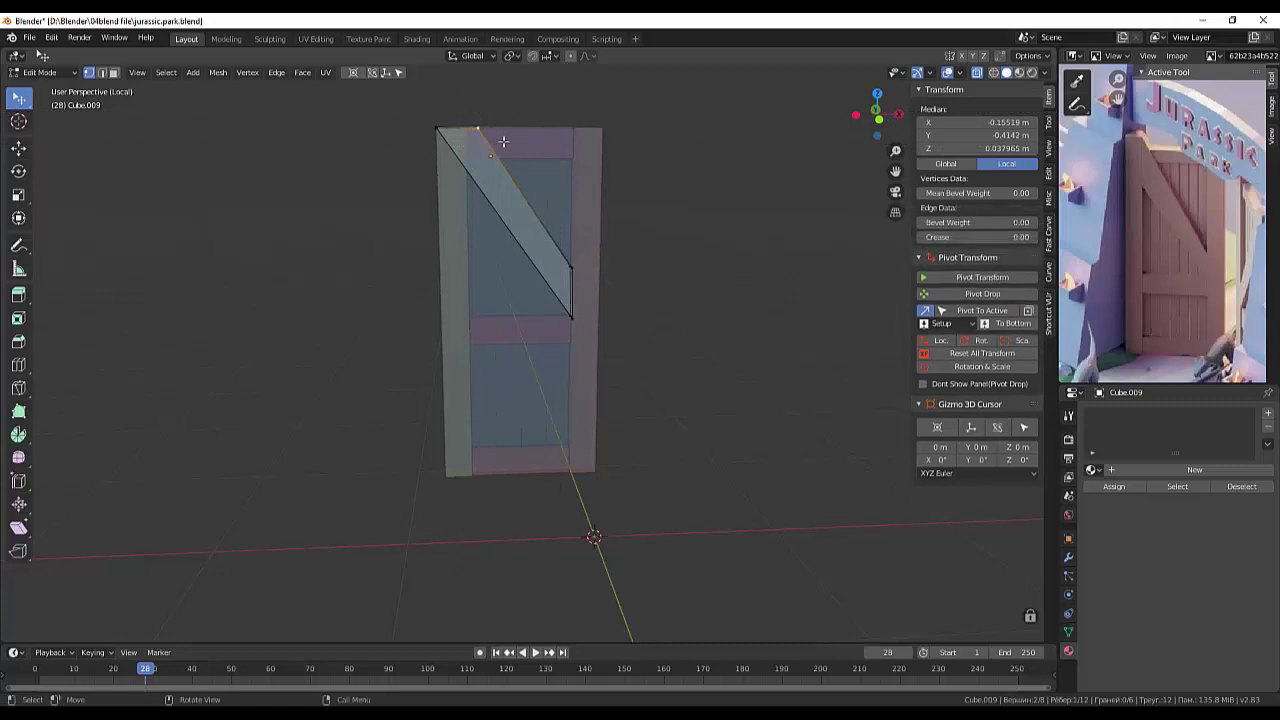
{"action": "key", "text": "g"}
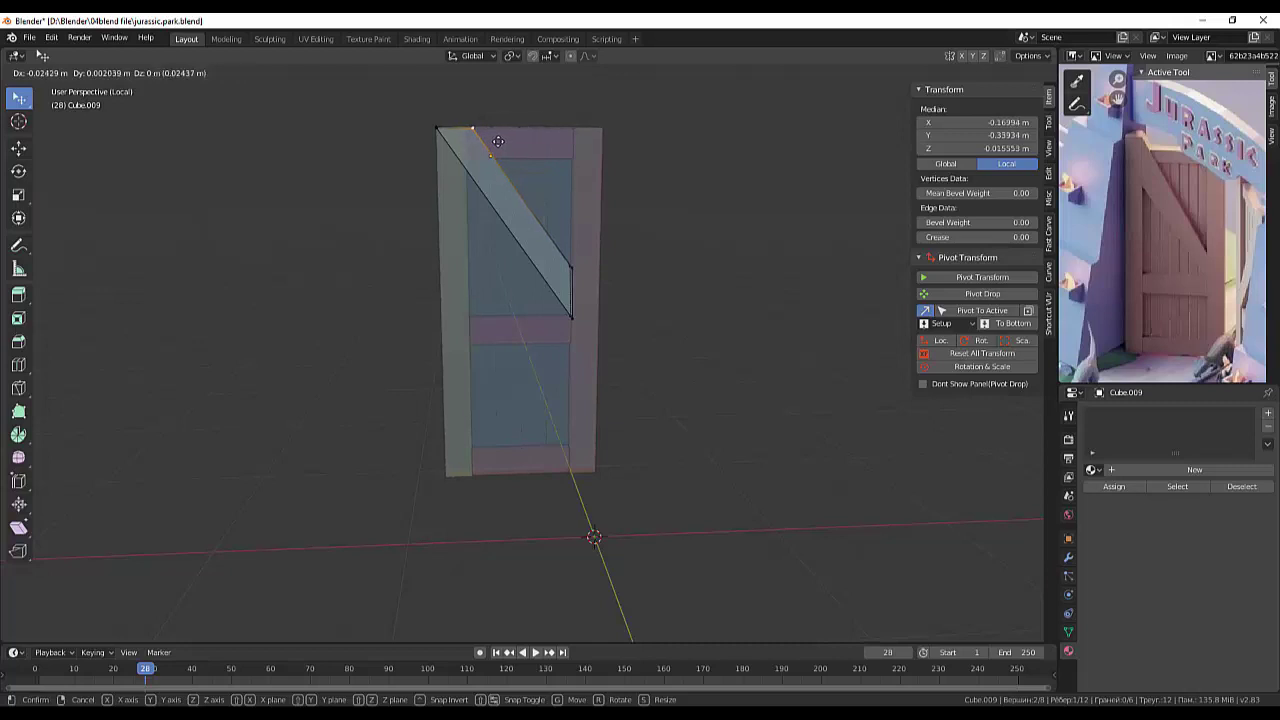
{"action": "left_click", "coordinate": [498, 141]}
{"action": "mouse_move", "coordinate": [646, 177]}
{"action": "middle_mouse_down"}
{"action": "mouse_move", "coordinate": [666, 183]}
{"action": "mouse_move", "coordinate": [751, 287]}
{"action": "mouse_move", "coordinate": [700, 250]}
{"action": "middle_mouse_up"}
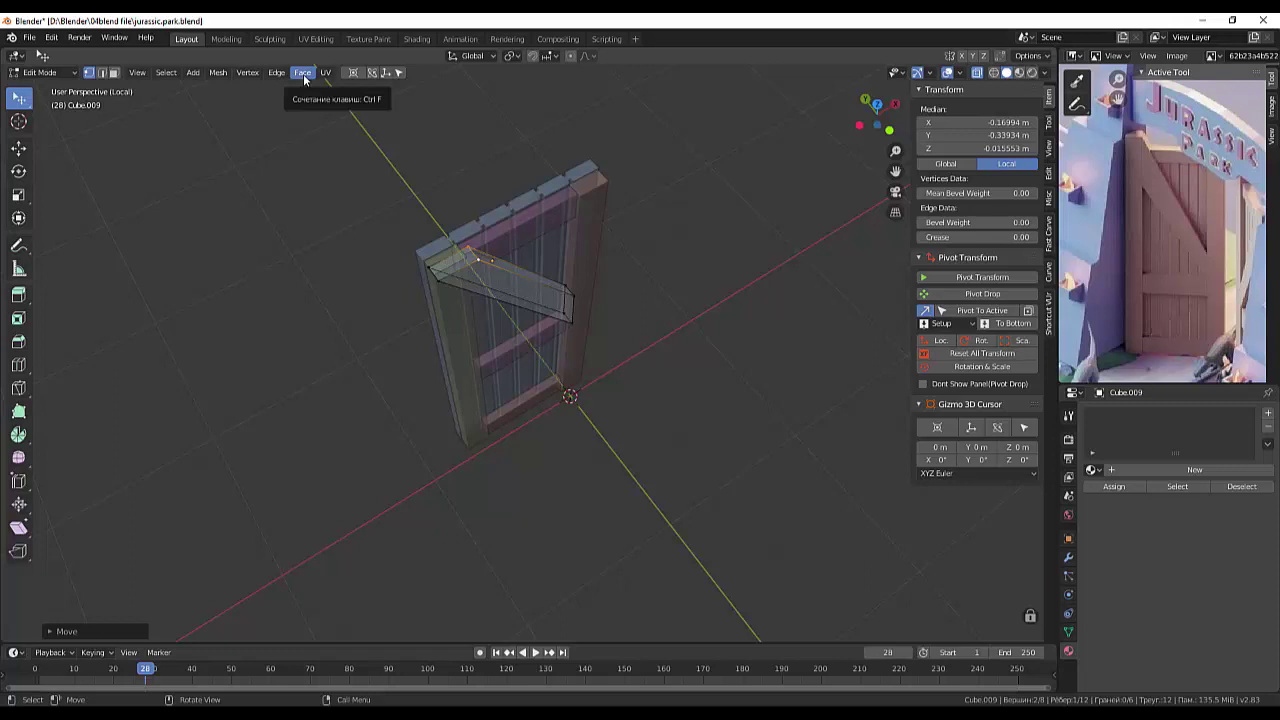
Step: Inspect the door in wireframe and X-ray, then return to opaque solid shading
{"action": "left_click", "coordinate": [1000, 73]}
{"action": "left_click", "coordinate": [652, 274]}
{"action": "mouse_move", "coordinate": [700, 286]}
{"action": "middle_mouse_down"}
{"action": "mouse_move", "coordinate": [789, 279]}
{"action": "mouse_move", "coordinate": [758, 274]}
{"action": "middle_mouse_up"}
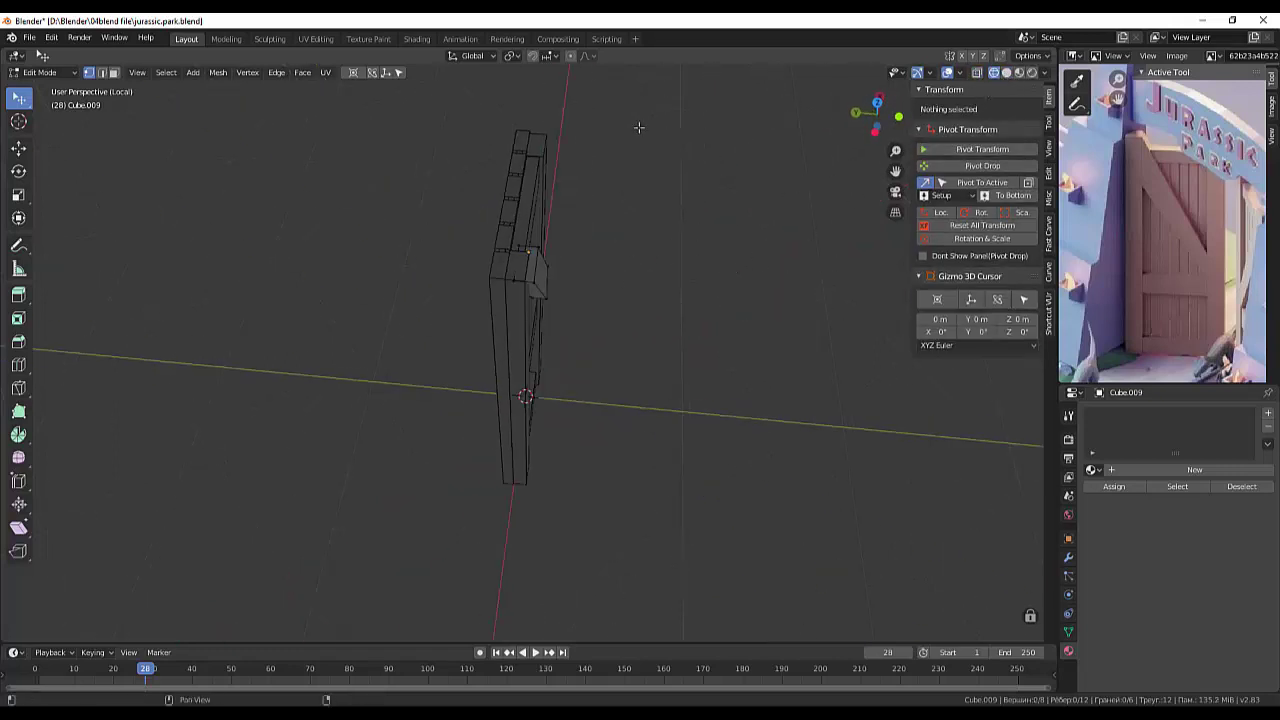
{"action": "left_click", "coordinate": [977, 72]}
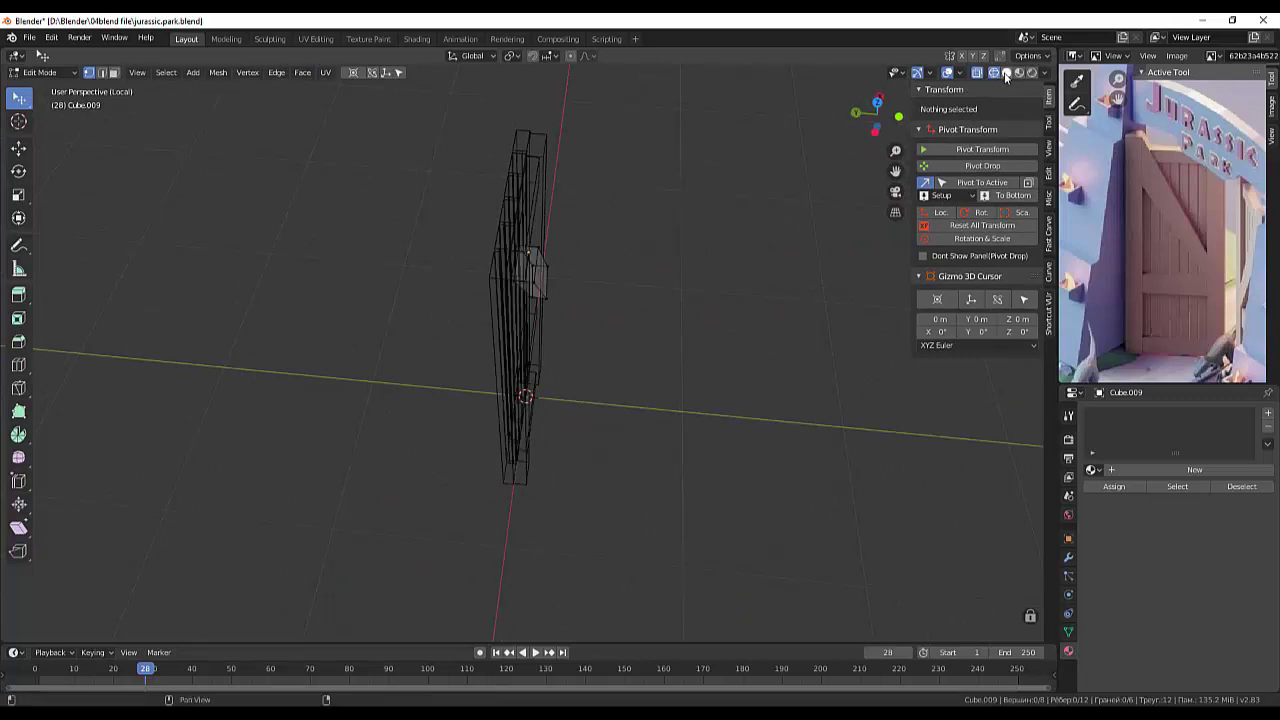
{"action": "left_click", "coordinate": [1006, 73]}
{"action": "left_click", "coordinate": [977, 72]}
{"action": "mouse_move", "coordinate": [683, 234]}
{"action": "middle_mouse_down"}
{"action": "mouse_move", "coordinate": [657, 241]}
{"action": "mouse_move", "coordinate": [644, 267]}
{"action": "mouse_move", "coordinate": [654, 251]}
{"action": "mouse_move", "coordinate": [700, 246]}
{"action": "mouse_move", "coordinate": [710, 259]}
{"action": "mouse_move", "coordinate": [586, 349]}
{"action": "mouse_move", "coordinate": [560, 349]}
{"action": "middle_mouse_up"}
Step: In face select mode, select the brace's upper end face
{"action": "left_click", "coordinate": [495, 339]}
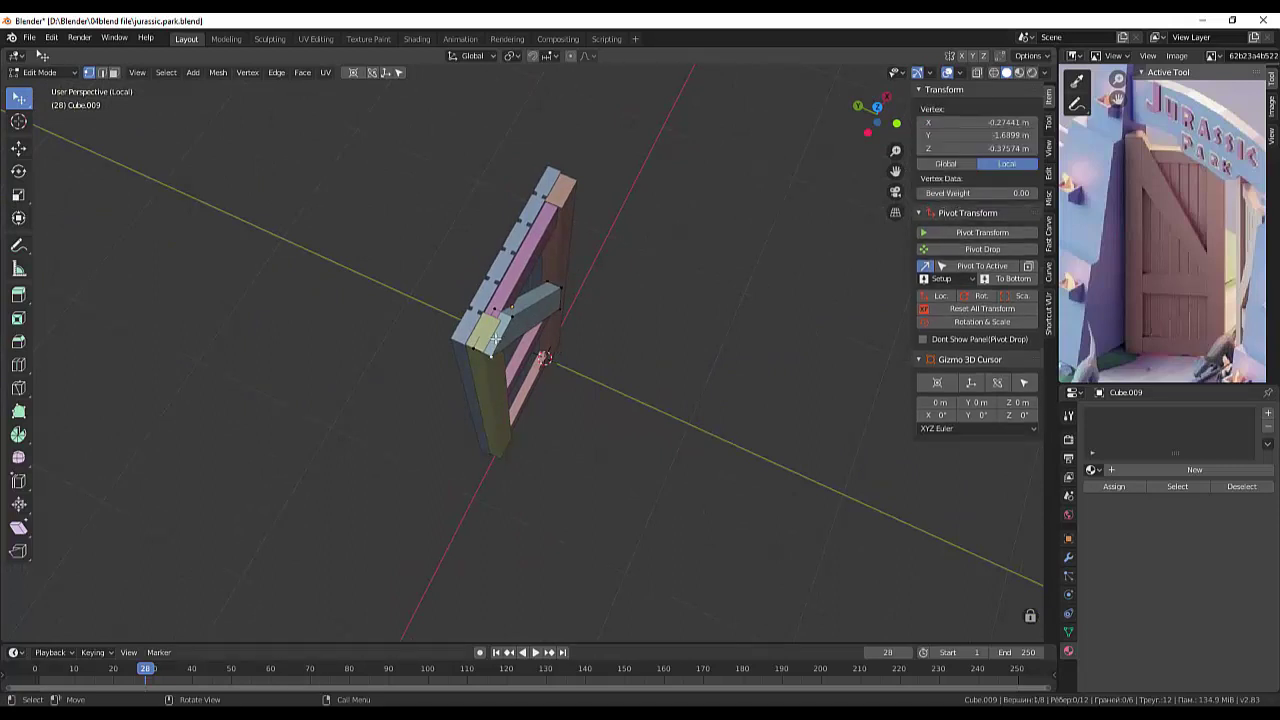
{"action": "left_click", "coordinate": [114, 74]}
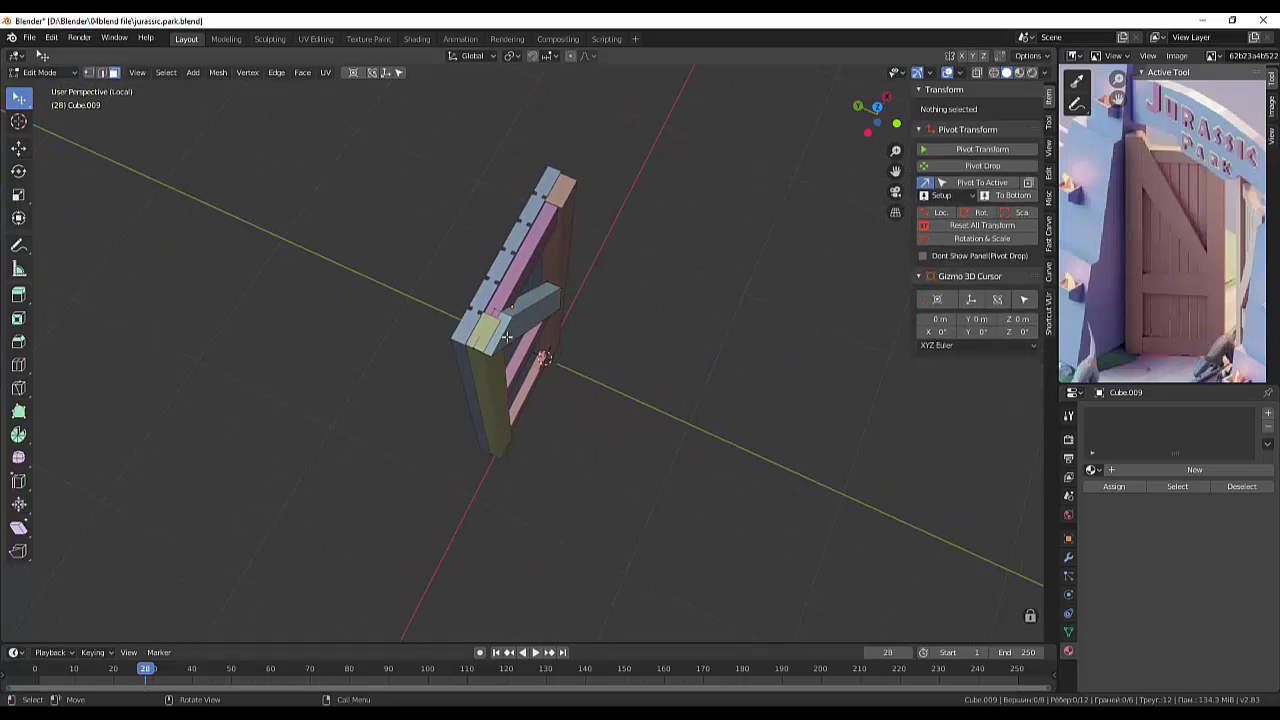
{"action": "left_click", "coordinate": [502, 330]}
{"action": "middle_click_drag", "start_coordinate": [549, 341], "coordinate": [462, 274]}
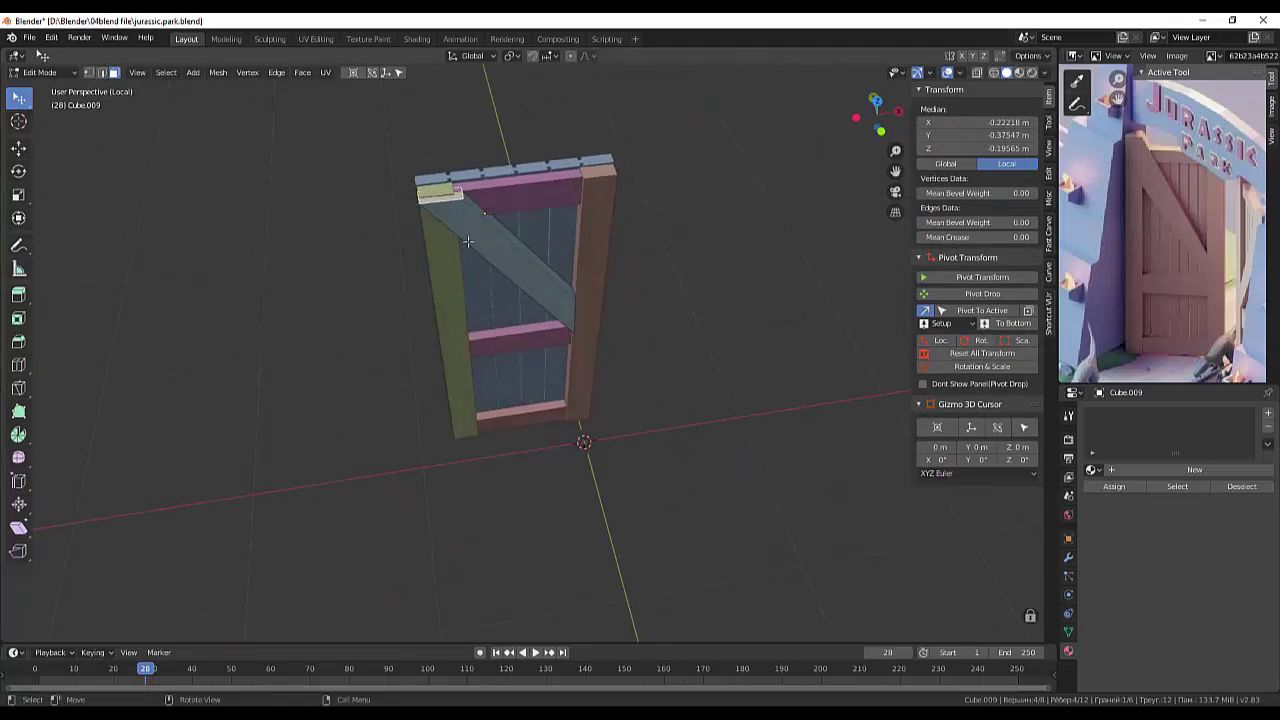
Step: Extrude the brace's top end face along its normal above the frame and select its new corner vertices
{"action": "key", "text": "e"}
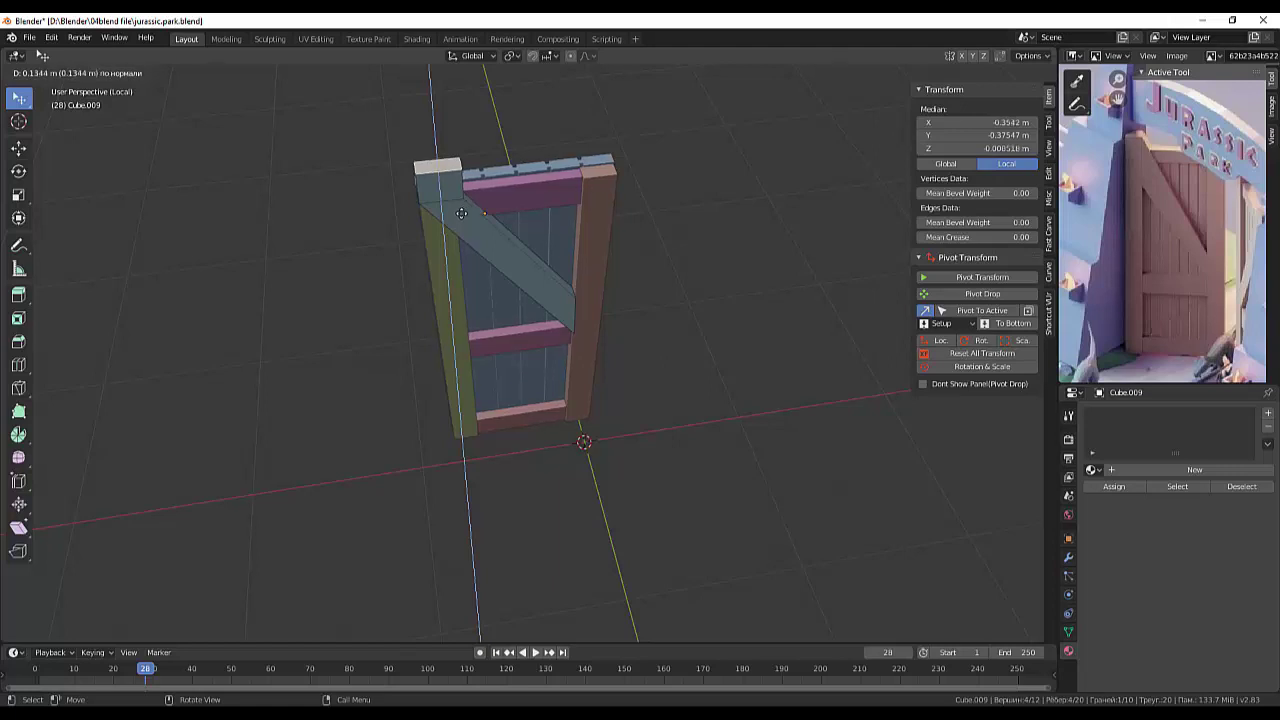
{"action": "left_click", "coordinate": [458, 213]}
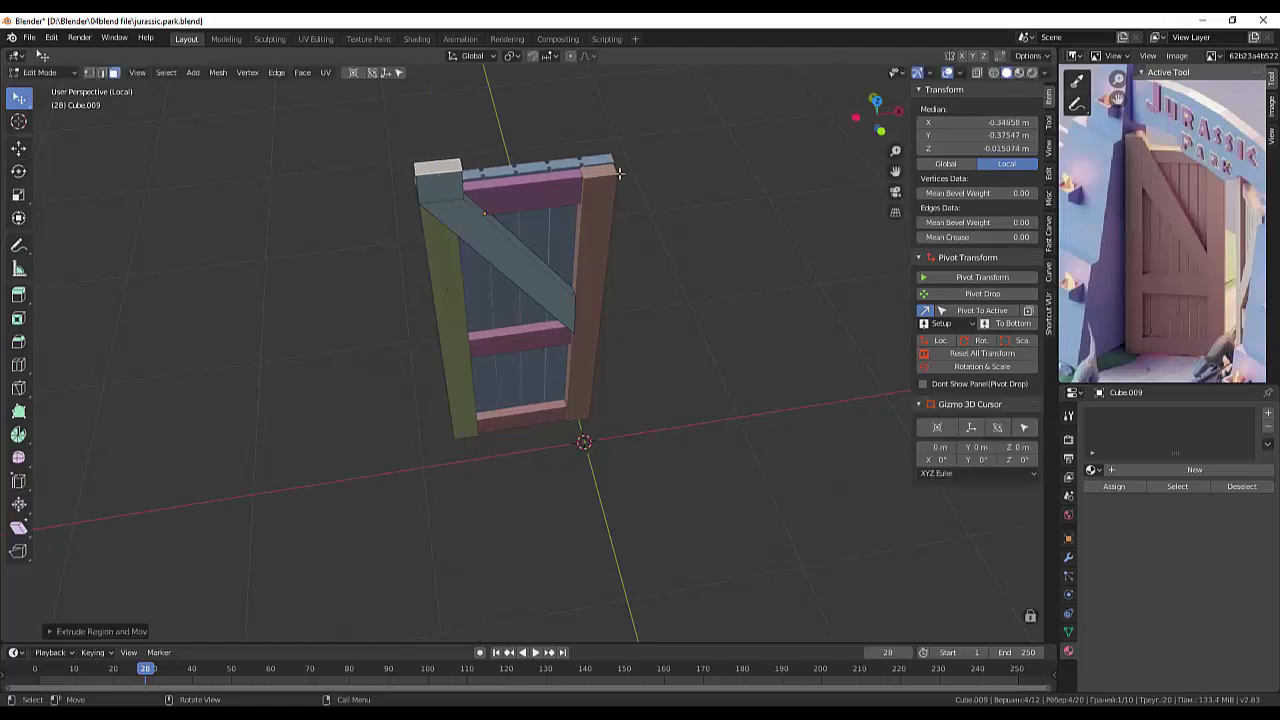
{"action": "left_click", "coordinate": [449, 139]}
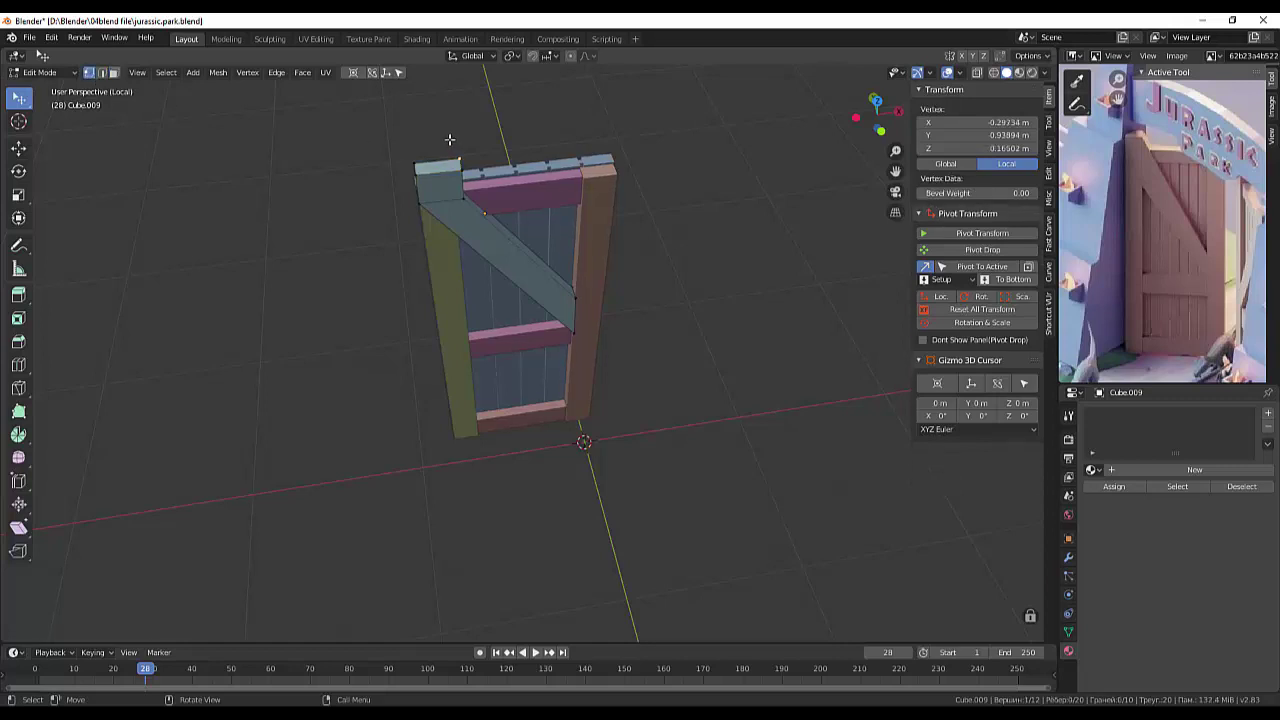
{"action": "left_click", "coordinate": [549, 194], "text": "shift"}
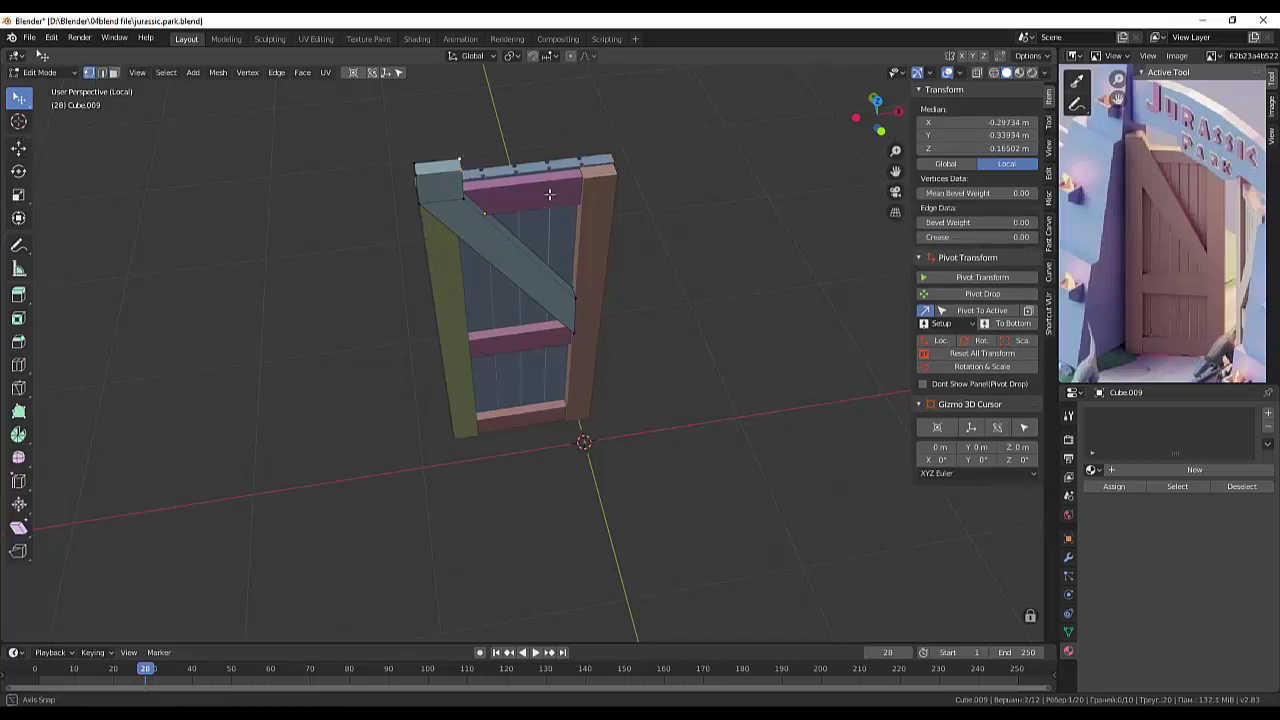
Step: In front view, slide the selected tip vertices about 0.096 m along X
{"action": "middle_click_drag", "start_coordinate": [549, 194], "coordinate": [565, 155]}
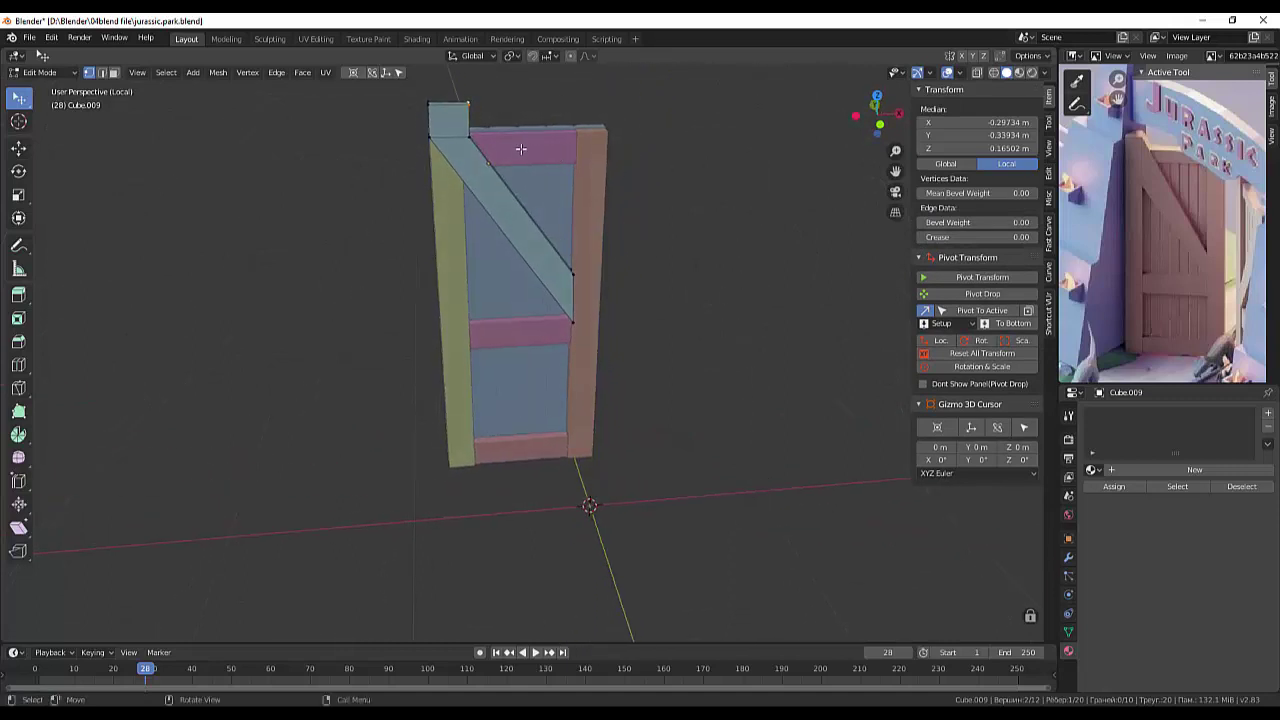
{"action": "key", "text": "KP_1"}
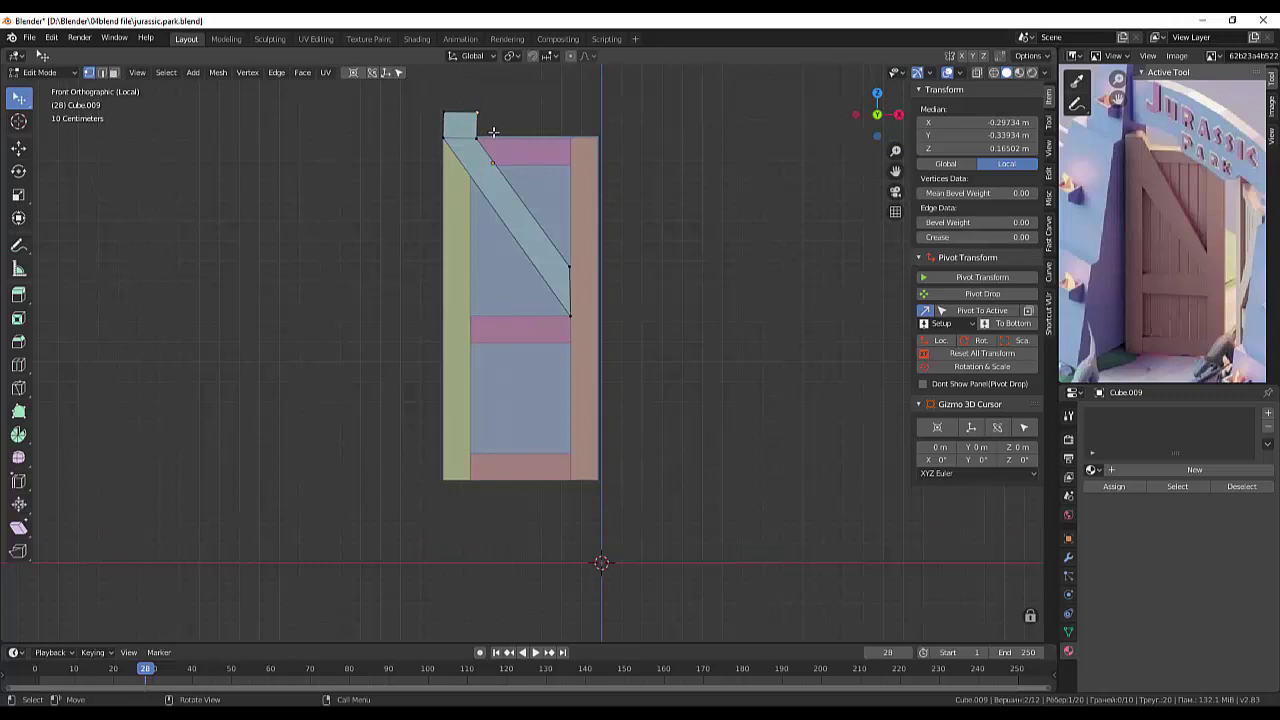
{"action": "key", "text": "g"}
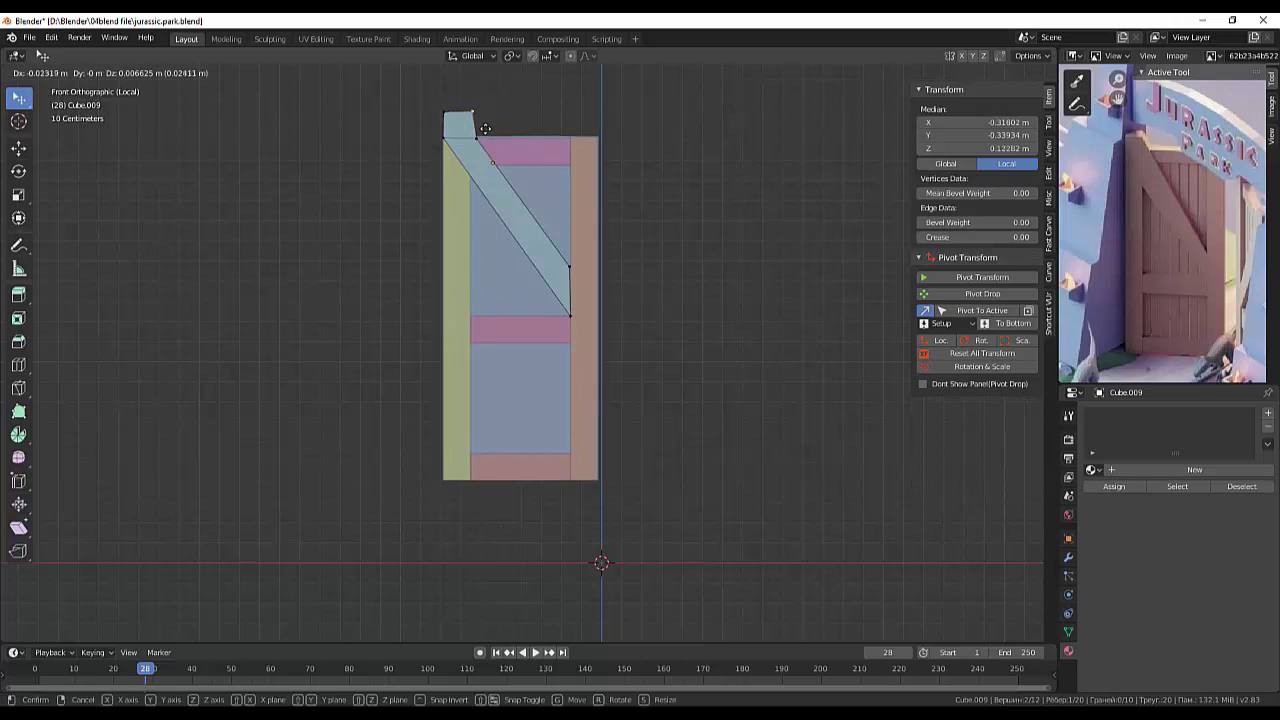
{"action": "key", "text": "x"}
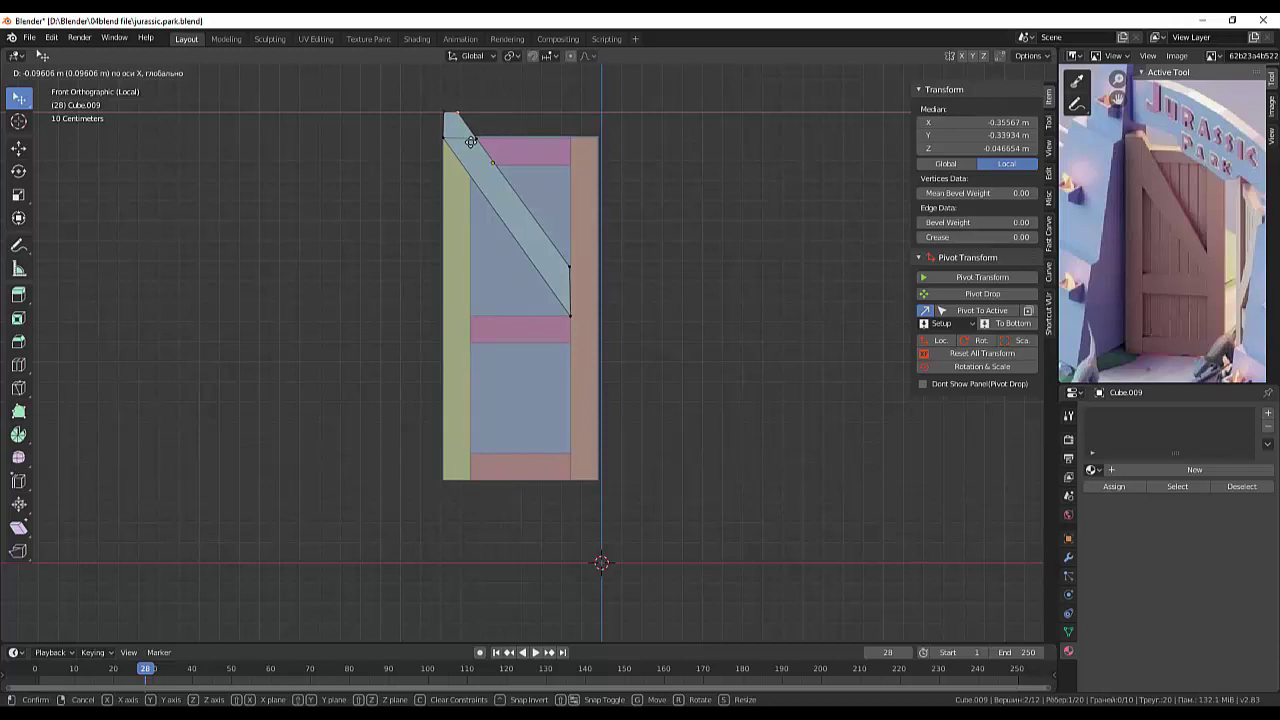
{"action": "left_click", "coordinate": [470, 141]}
{"action": "mouse_move", "coordinate": [680, 218]}
{"action": "middle_mouse_down"}
{"action": "mouse_move", "coordinate": [874, 316]}
{"action": "mouse_move", "coordinate": [628, 271]}
{"action": "middle_mouse_up"}
{"action": "left_click", "coordinate": [583, 213]}
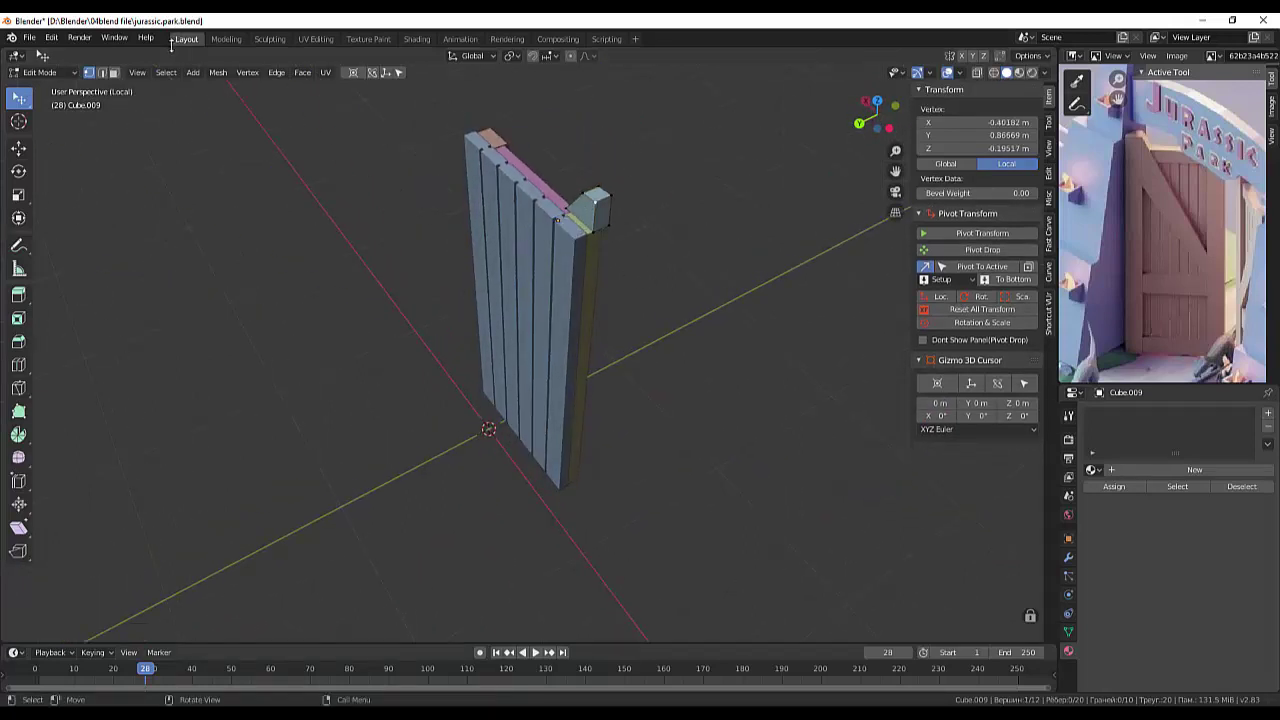
Step: In Object Mode, move the brace about 0.027 m along Y to Y −0.053775 m
{"action": "mouse_move", "coordinate": [593, 278]}
{"action": "middle_mouse_down"}
{"action": "mouse_move", "coordinate": [525, 313]}
{"action": "mouse_move", "coordinate": [300, 200]}
{"action": "middle_mouse_up"}
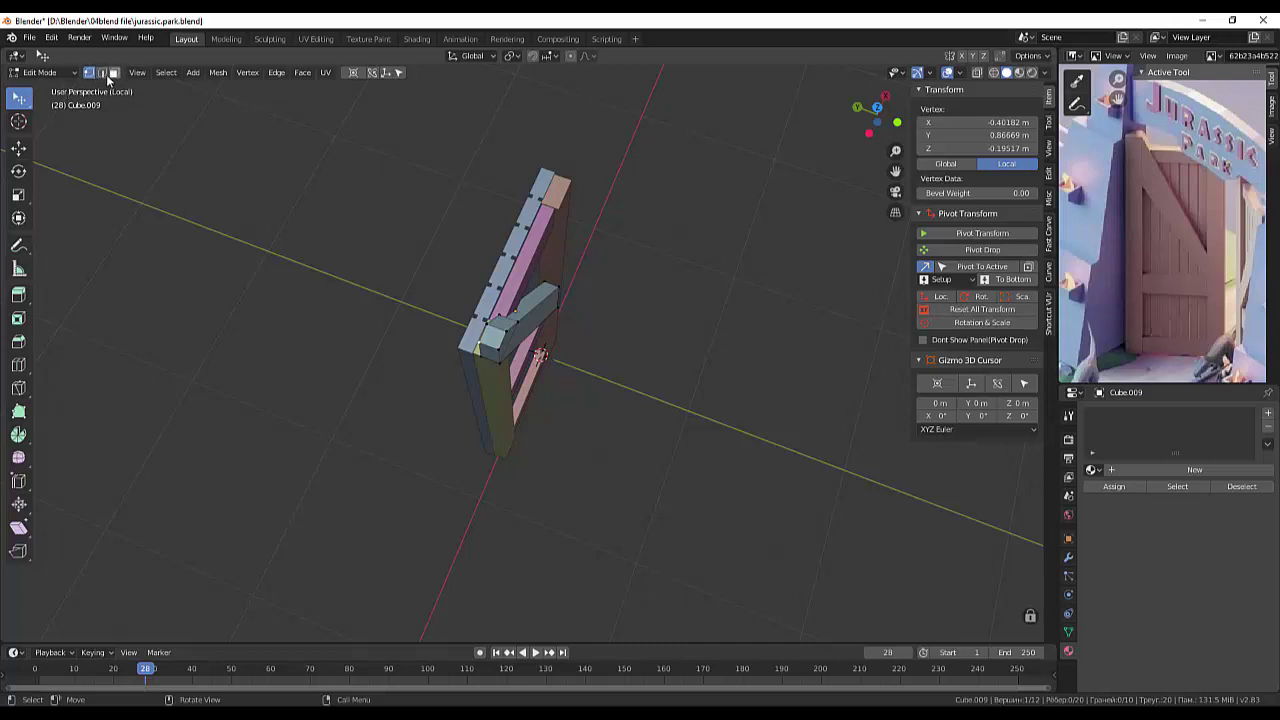
{"action": "left_click", "coordinate": [40, 72]}
{"action": "left_click", "coordinate": [40, 90]}
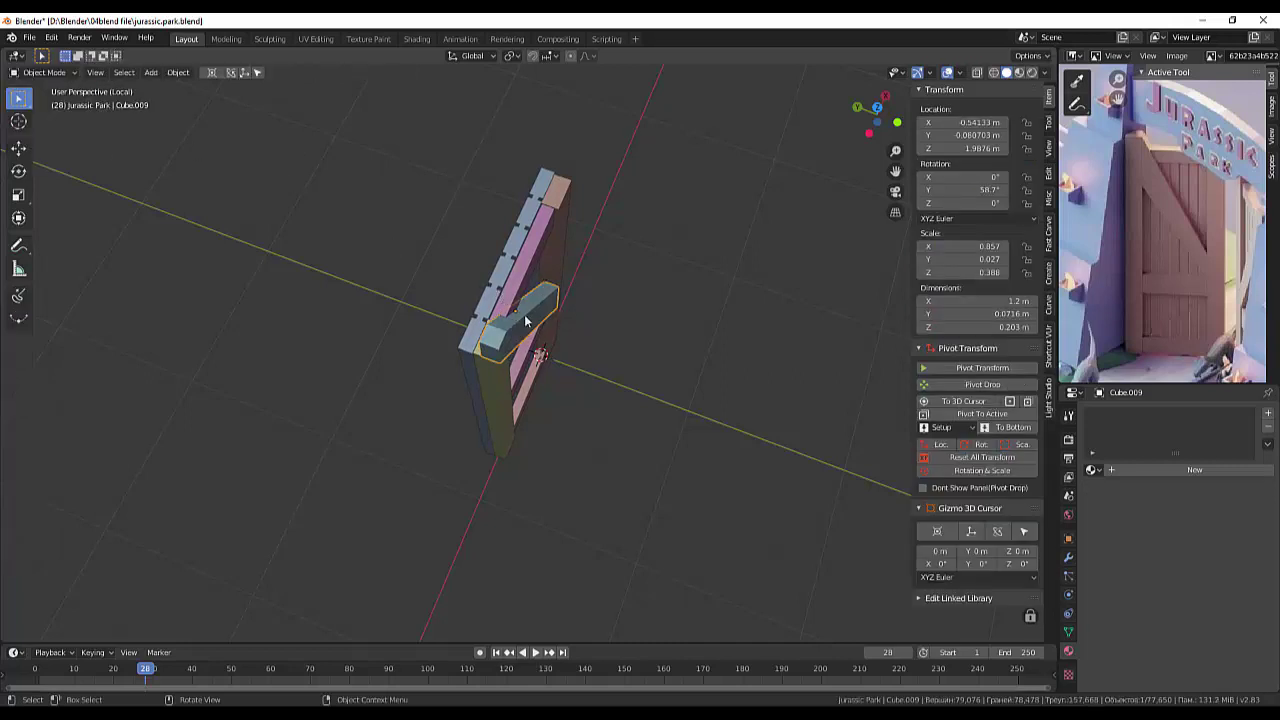
{"action": "middle_click_drag", "start_coordinate": [788, 300], "coordinate": [820, 294]}
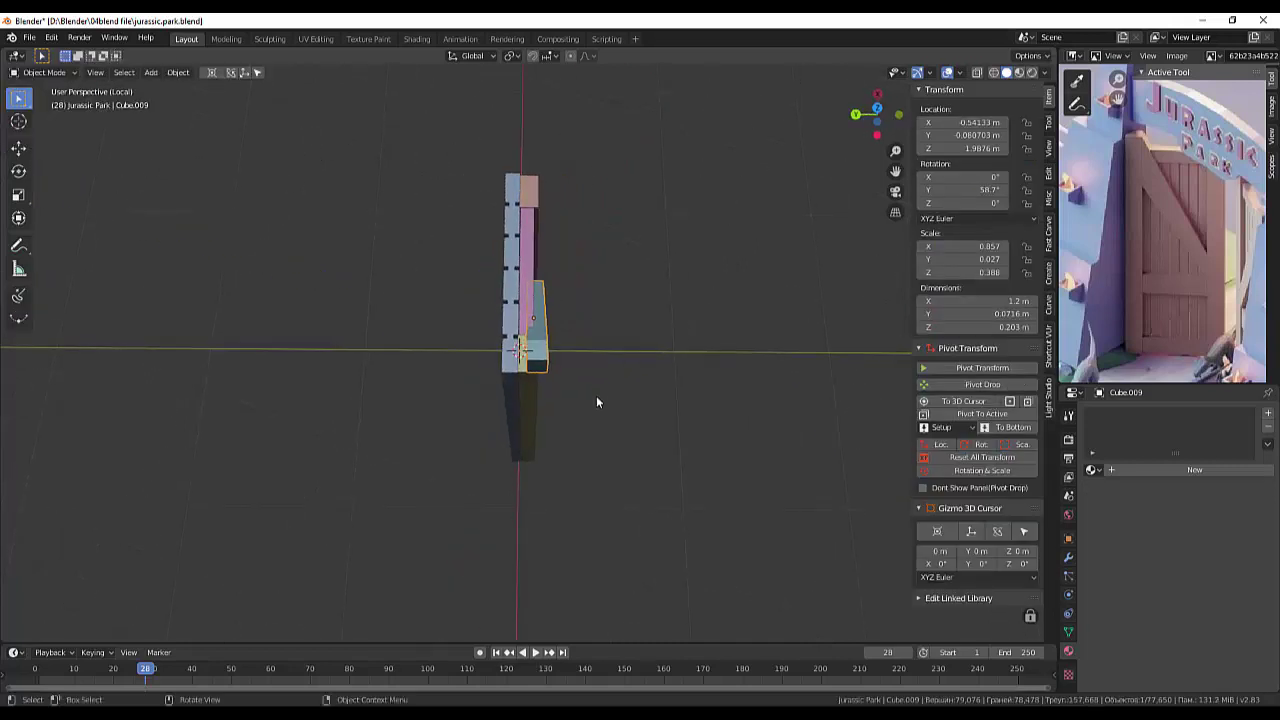
{"action": "key", "text": "g"}
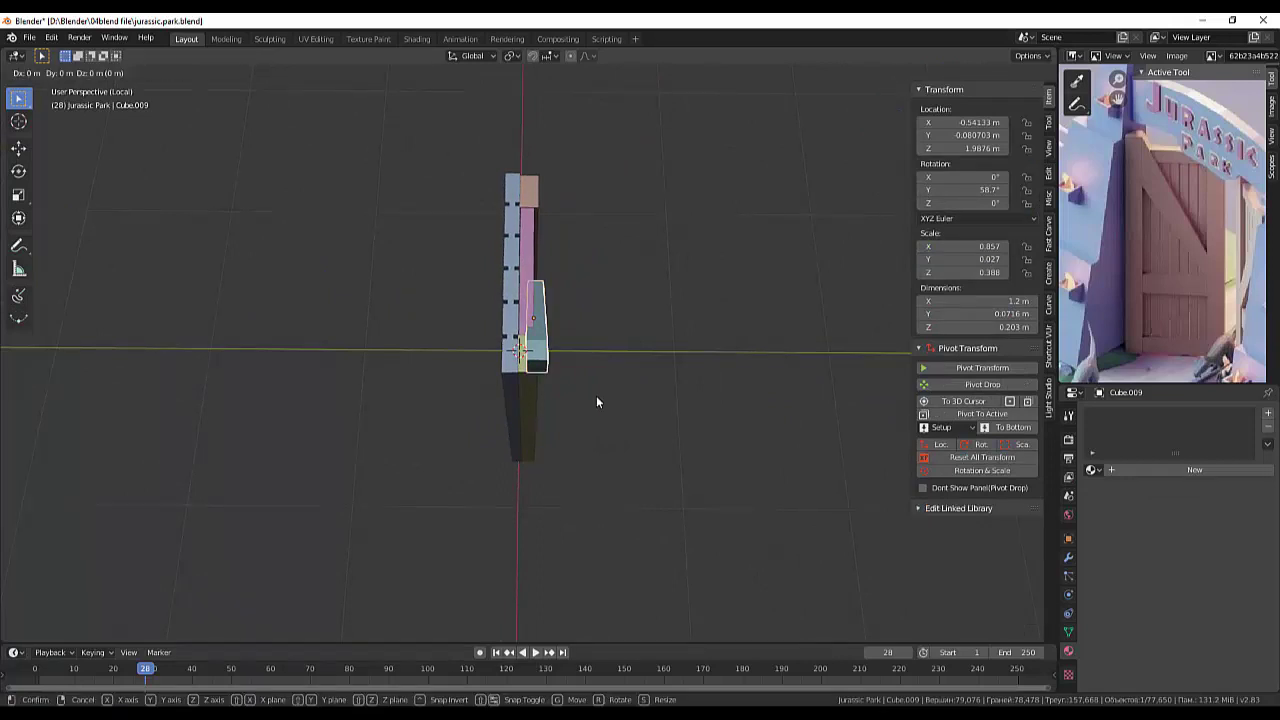
{"action": "key", "text": "y"}
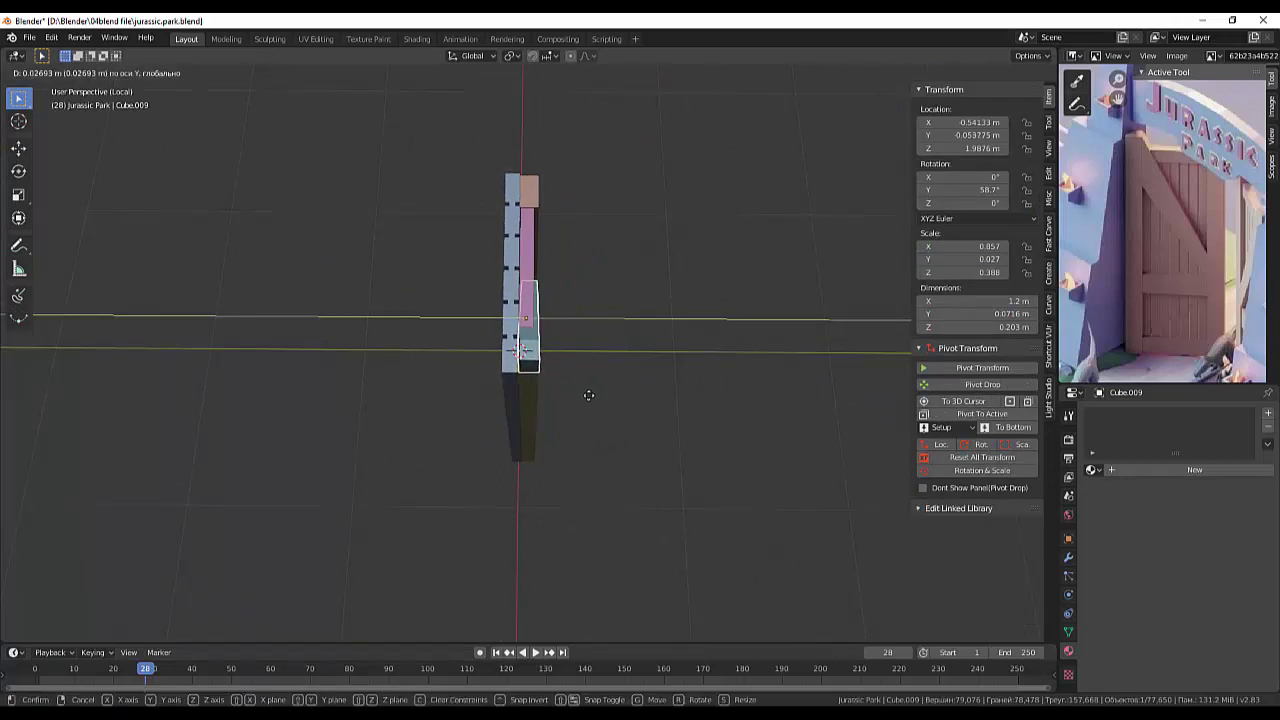
{"action": "left_click", "coordinate": [590, 402]}
{"action": "mouse_move", "coordinate": [590, 403]}
{"action": "middle_mouse_down"}
{"action": "mouse_move", "coordinate": [671, 397]}
{"action": "mouse_move", "coordinate": [588, 339]}
{"action": "middle_mouse_up"}
{"action": "left_click", "coordinate": [593, 341]}
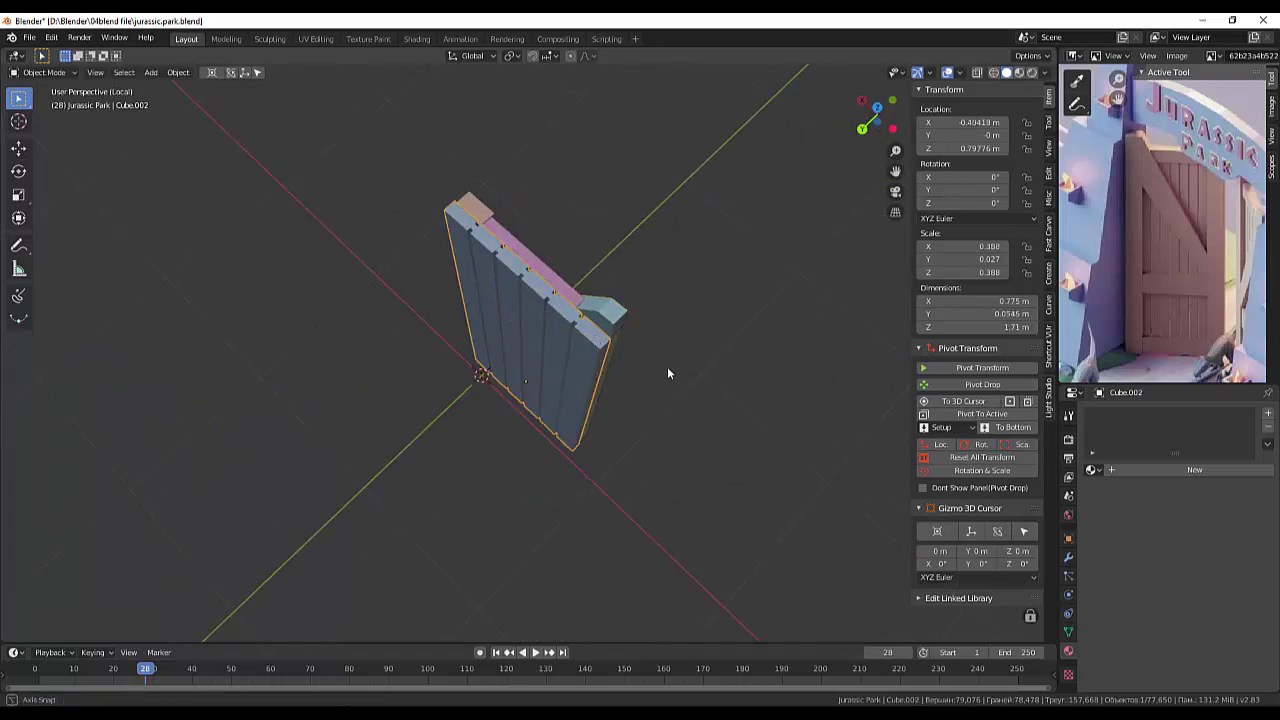
Step: Scale the plank piece along Y to make the planks thinner
{"action": "middle_click_drag", "start_coordinate": [667, 366], "coordinate": [626, 359]}
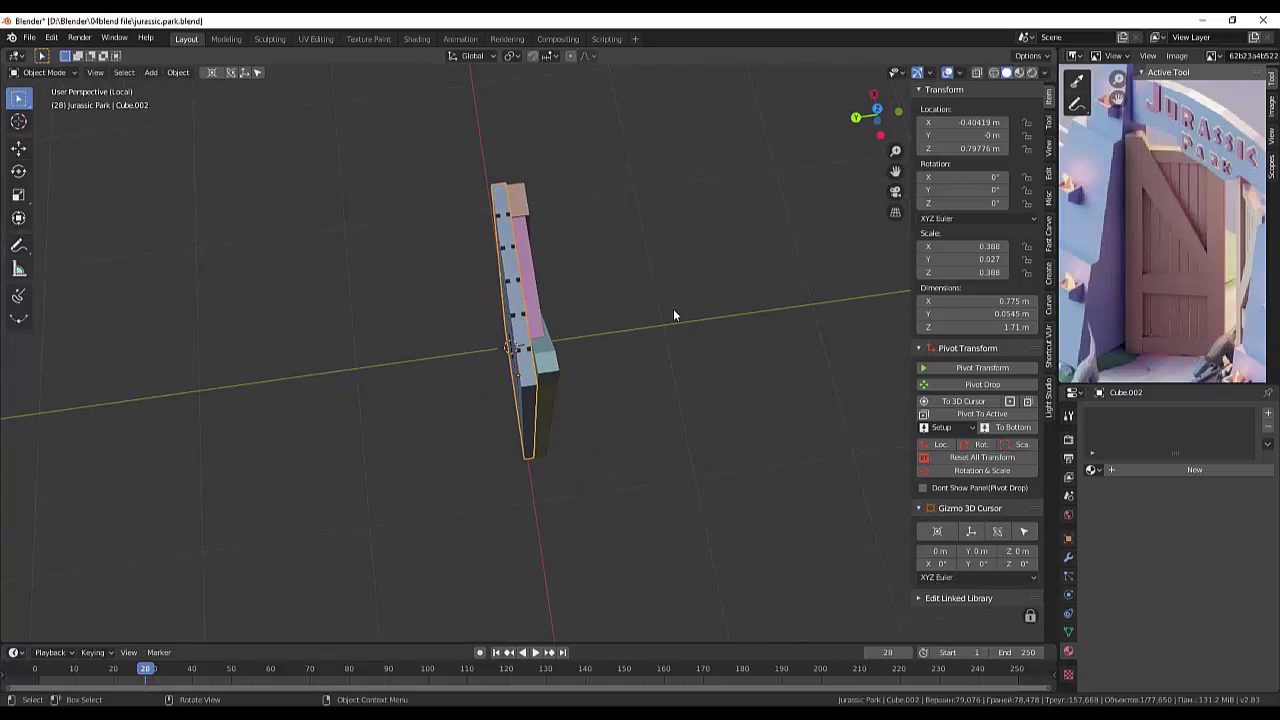
{"action": "key", "text": "s"}
{"action": "key", "text": "y"}
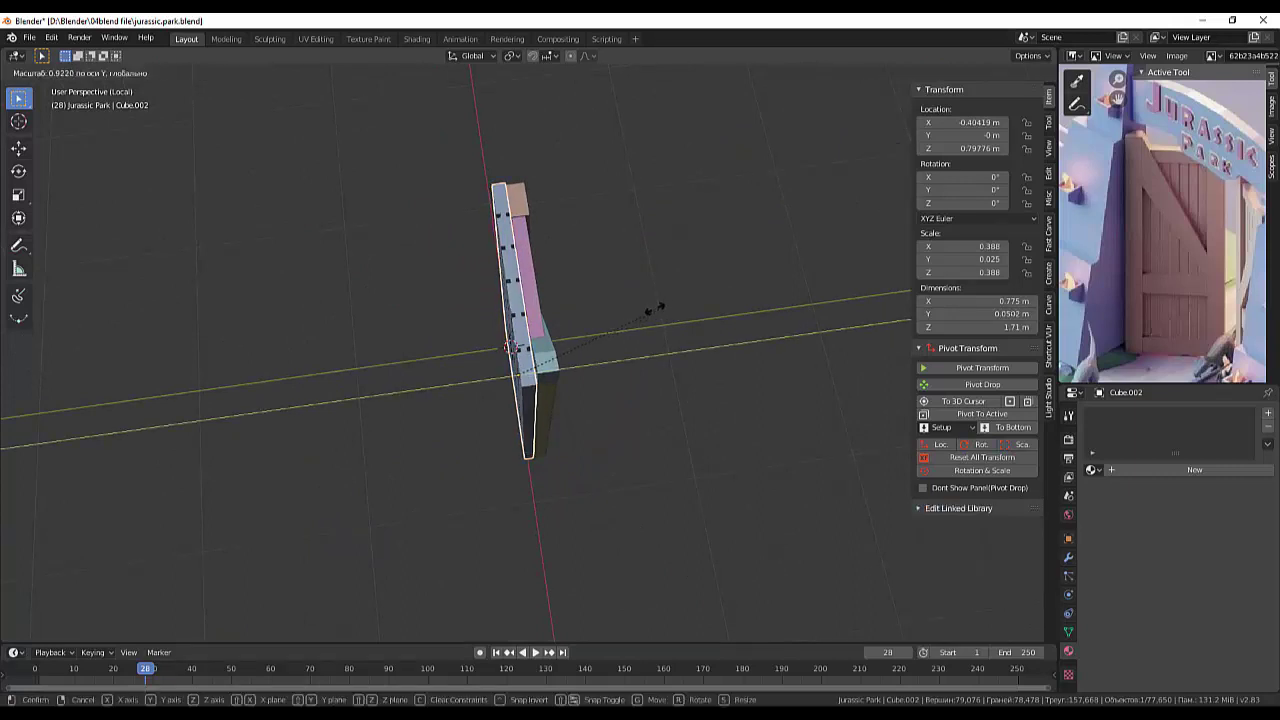
{"action": "left_click", "coordinate": [569, 308]}
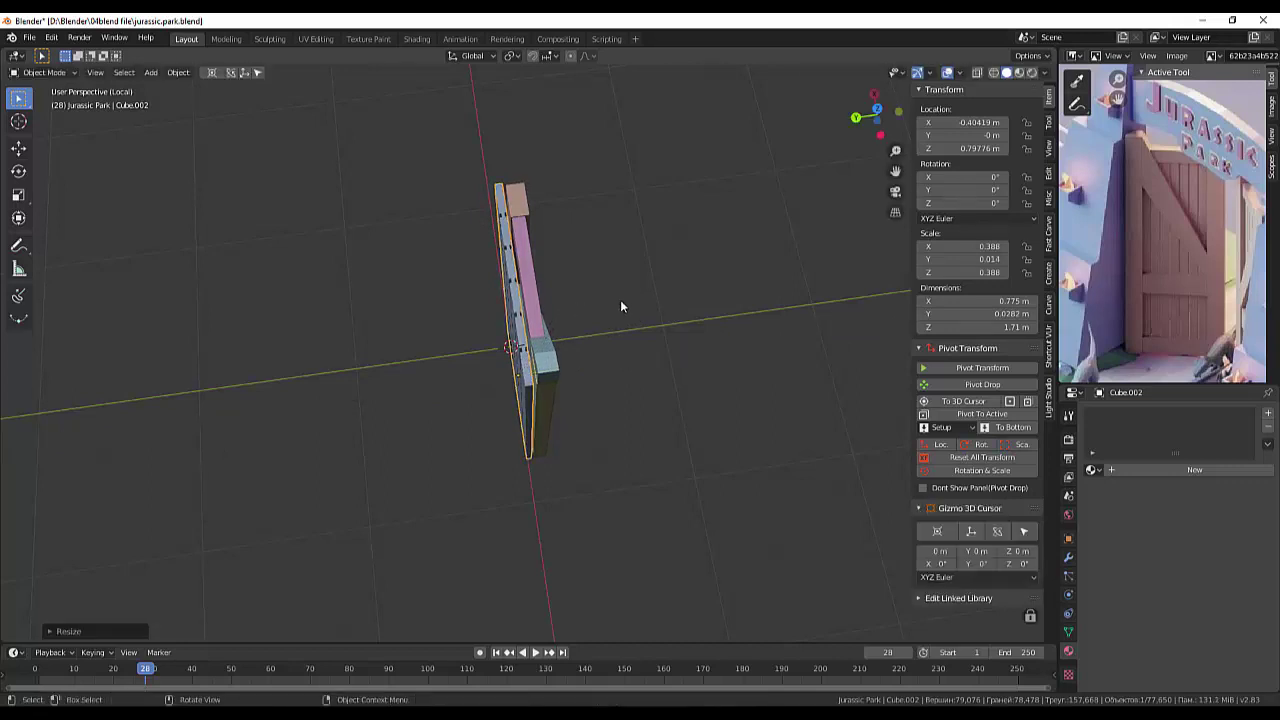
Step: From top view, move the plank panel along Y to −0.020702 m
{"action": "middle_click_drag", "start_coordinate": [620, 299], "coordinate": [602, 312]}
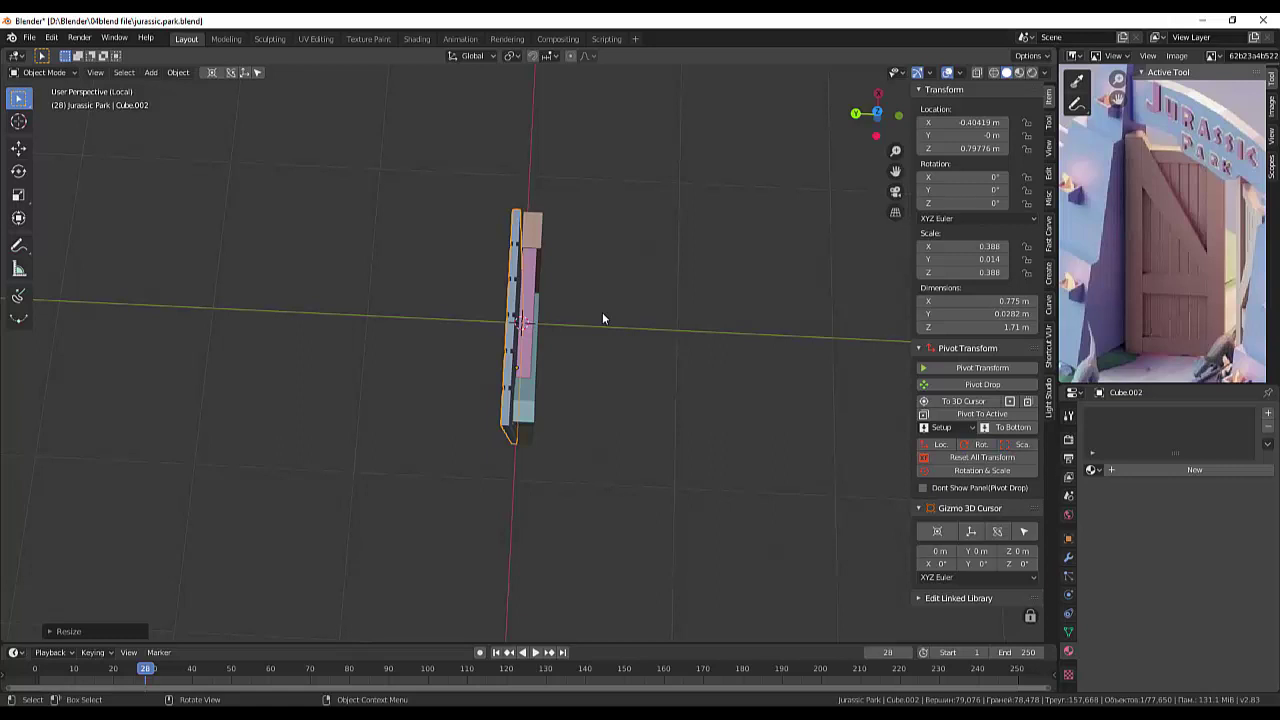
{"action": "key", "text": "KP_7"}
{"action": "scroll", "coordinate": [562, 404], "scroll_direction": "up", "scroll_amount": 2}
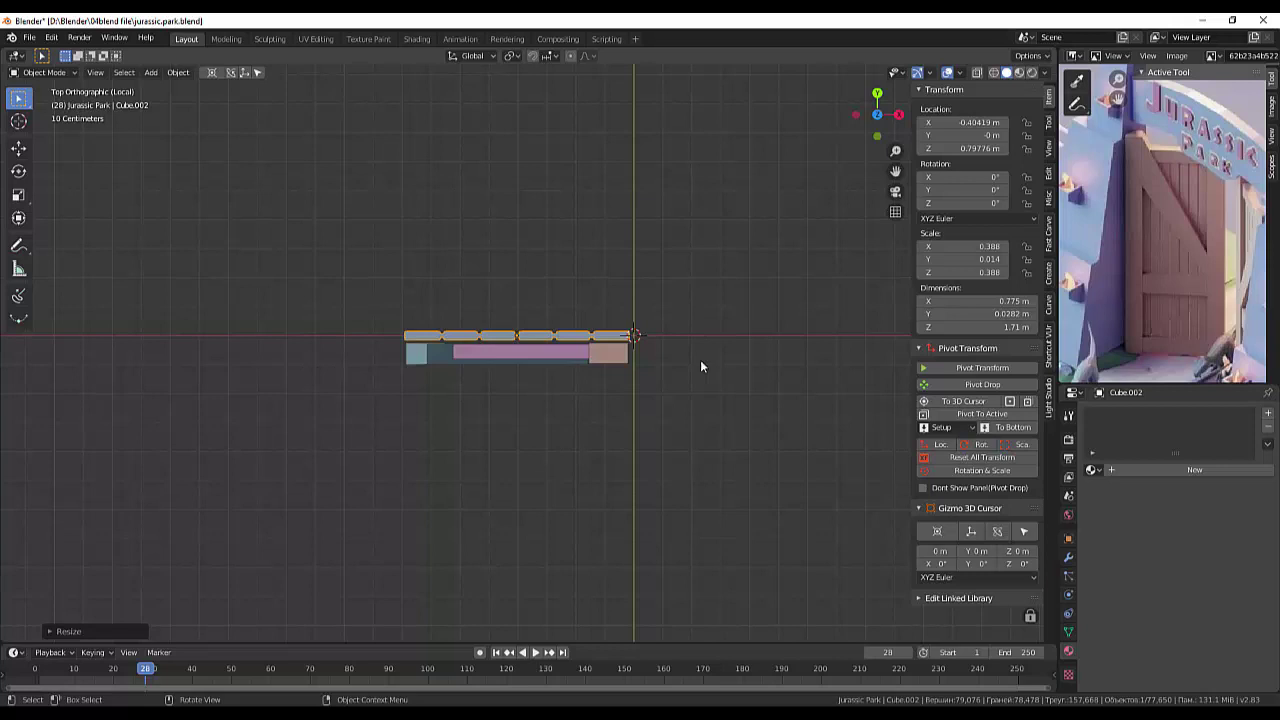
{"action": "key", "text": "g"}
{"action": "key", "text": "y"}
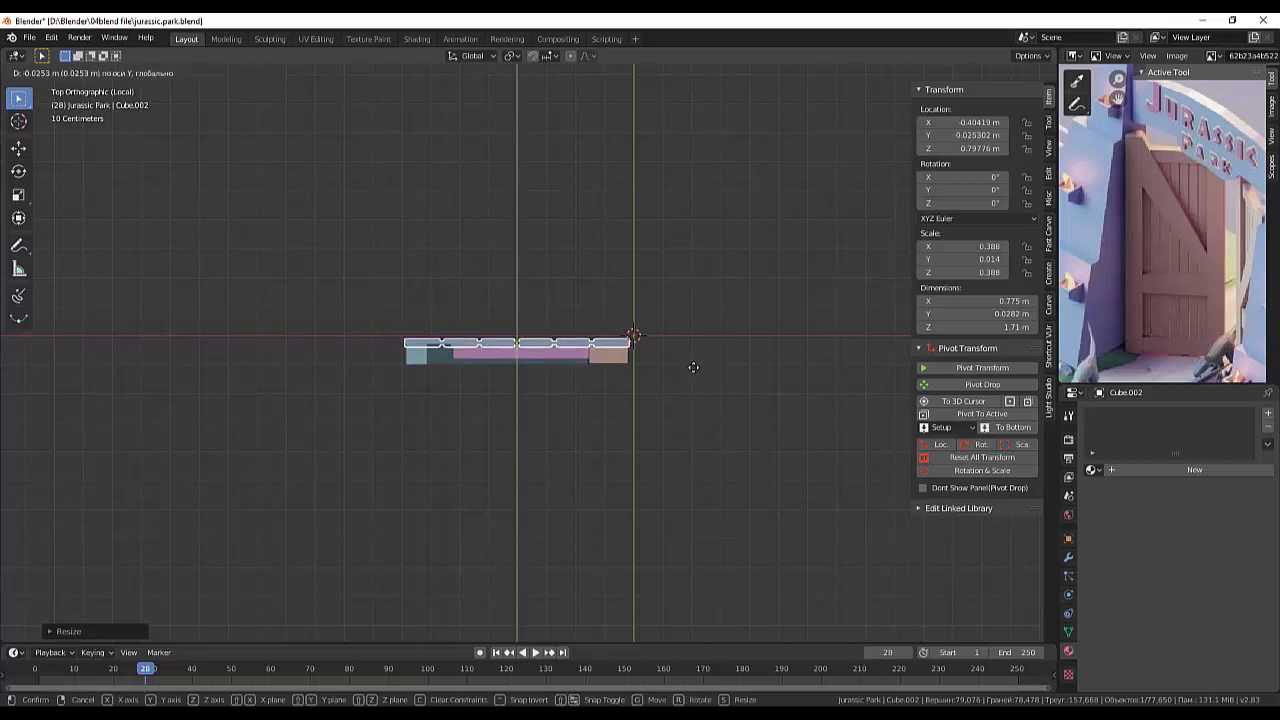
{"action": "key", "text": "minus"}
{"action": "key", "text": "Return"}
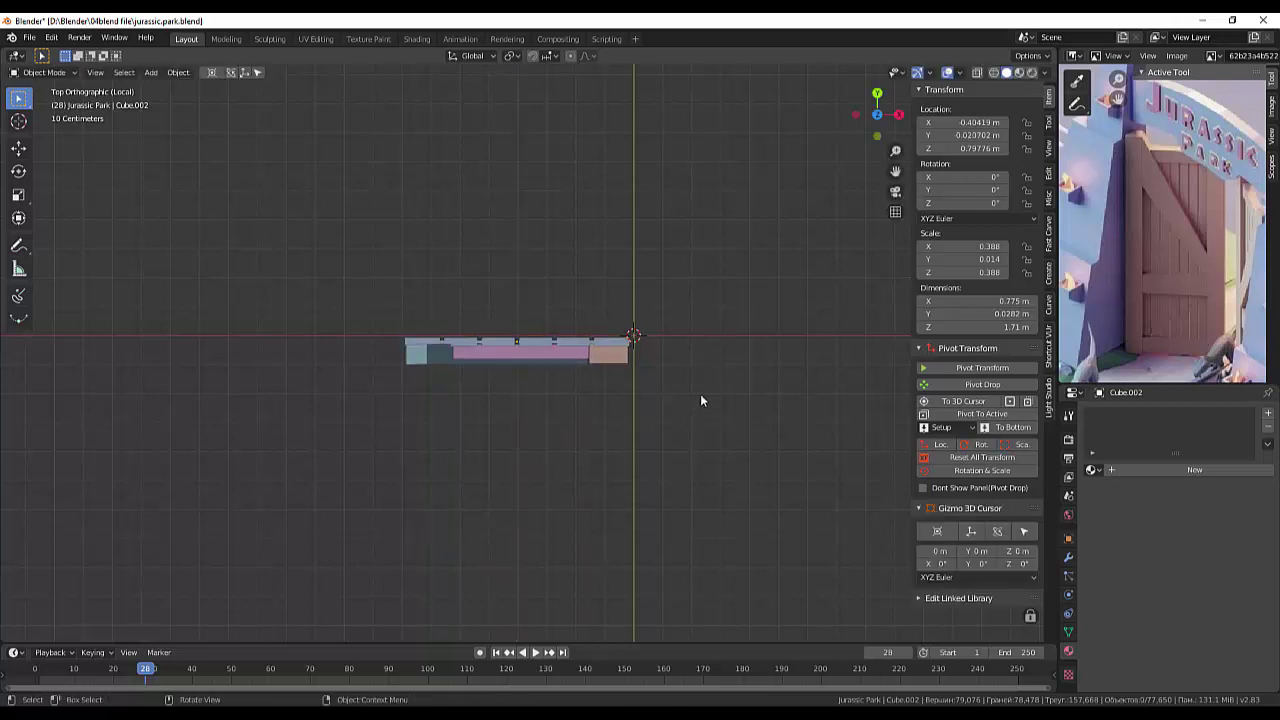
{"action": "mouse_move", "coordinate": [700, 393]}
{"action": "middle_mouse_down"}
{"action": "mouse_move", "coordinate": [716, 383]}
{"action": "mouse_move", "coordinate": [698, 290]}
{"action": "mouse_move", "coordinate": [733, 232]}
{"action": "mouse_move", "coordinate": [789, 244]}
{"action": "mouse_move", "coordinate": [870, 295]}
{"action": "mouse_move", "coordinate": [928, 302]}
{"action": "mouse_move", "coordinate": [808, 330]}
{"action": "mouse_move", "coordinate": [724, 378]}
{"action": "mouse_move", "coordinate": [684, 381]}
{"action": "mouse_move", "coordinate": [552, 330]}
{"action": "mouse_move", "coordinate": [543, 222]}
{"action": "middle_mouse_up"}
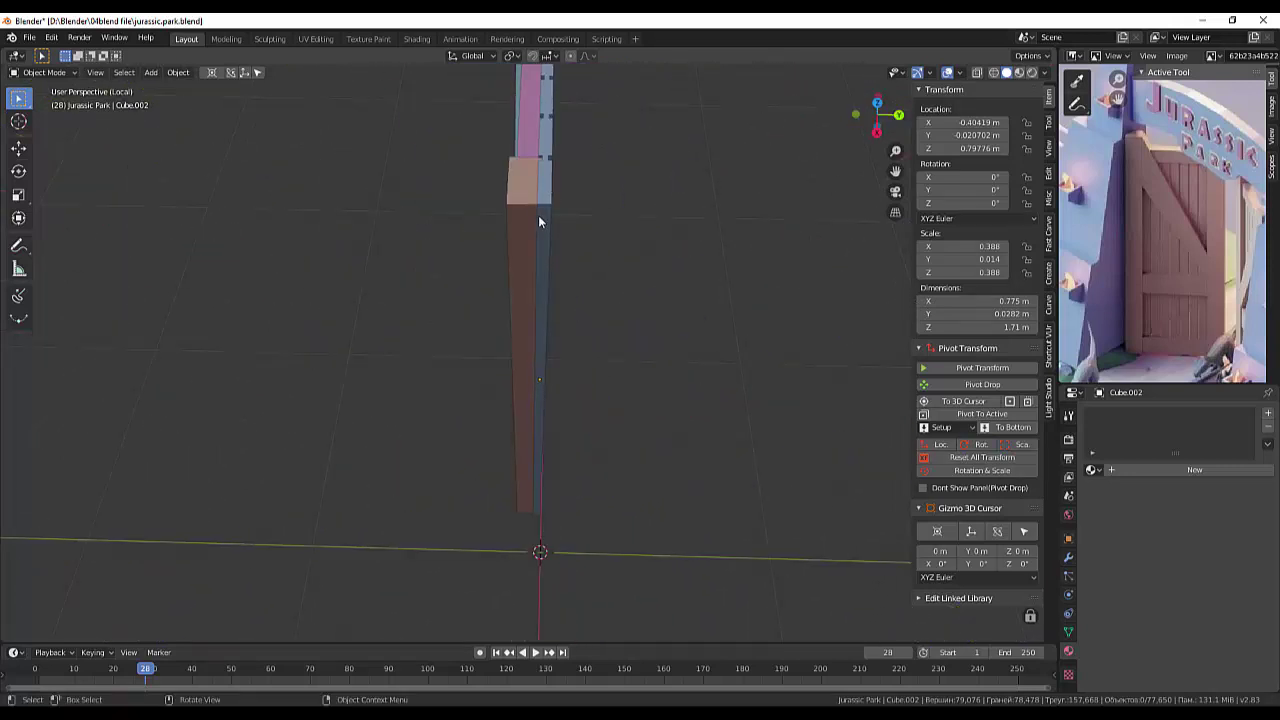
Step: Select the plank panel, nudge it slightly and shrink it to 0.375 scale
{"action": "left_click", "coordinate": [528, 141]}
{"action": "mouse_move", "coordinate": [582, 168]}
{"action": "middle_mouse_down"}
{"action": "mouse_move", "coordinate": [574, 206]}
{"action": "mouse_move", "coordinate": [623, 203]}
{"action": "mouse_move", "coordinate": [559, 229]}
{"action": "middle_mouse_up"}
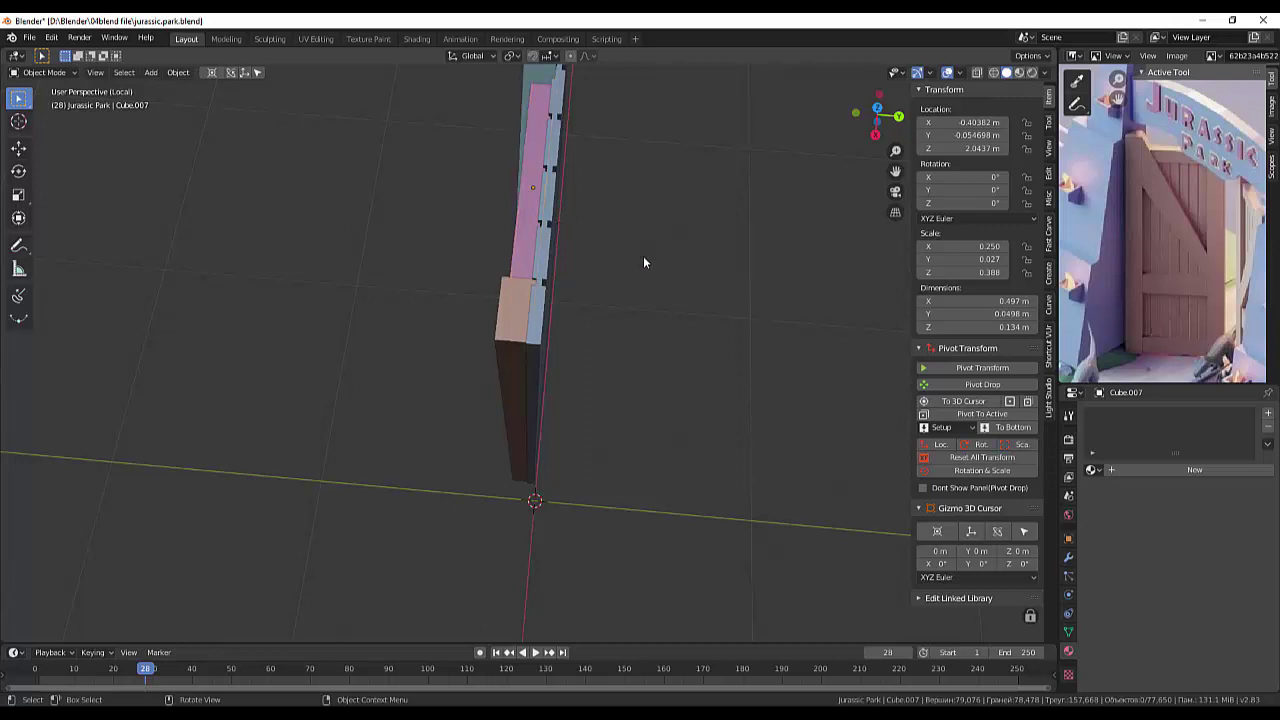
{"action": "mouse_move", "coordinate": [646, 254]}
{"action": "middle_mouse_down"}
{"action": "mouse_move", "coordinate": [609, 277]}
{"action": "mouse_move", "coordinate": [569, 238]}
{"action": "mouse_move", "coordinate": [542, 238]}
{"action": "middle_mouse_up"}
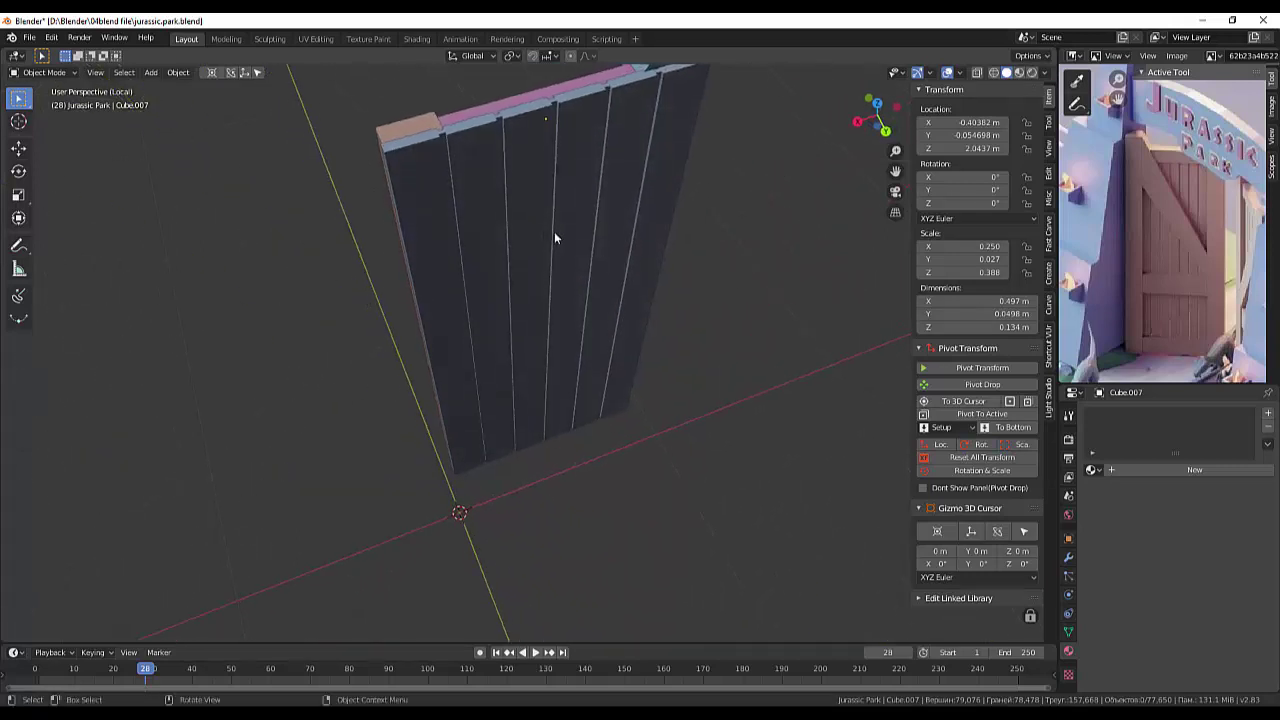
{"action": "left_click", "coordinate": [554, 231]}
{"action": "mouse_move", "coordinate": [639, 238]}
{"action": "middle_mouse_down"}
{"action": "mouse_move", "coordinate": [745, 267]}
{"action": "mouse_move", "coordinate": [769, 257]}
{"action": "middle_mouse_up"}
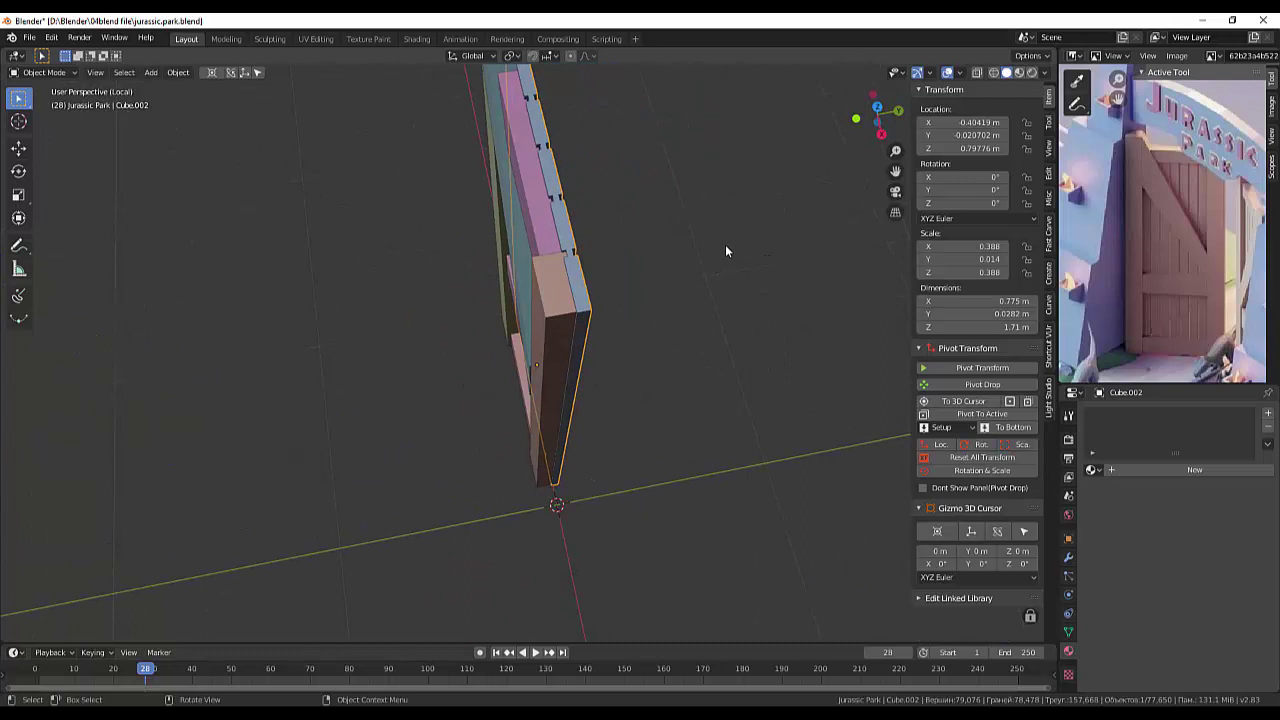
{"action": "mouse_move", "coordinate": [736, 241]}
{"action": "middle_mouse_down"}
{"action": "mouse_move", "coordinate": [658, 255]}
{"action": "mouse_move", "coordinate": [620, 209]}
{"action": "mouse_move", "coordinate": [600, 221]}
{"action": "middle_mouse_up"}
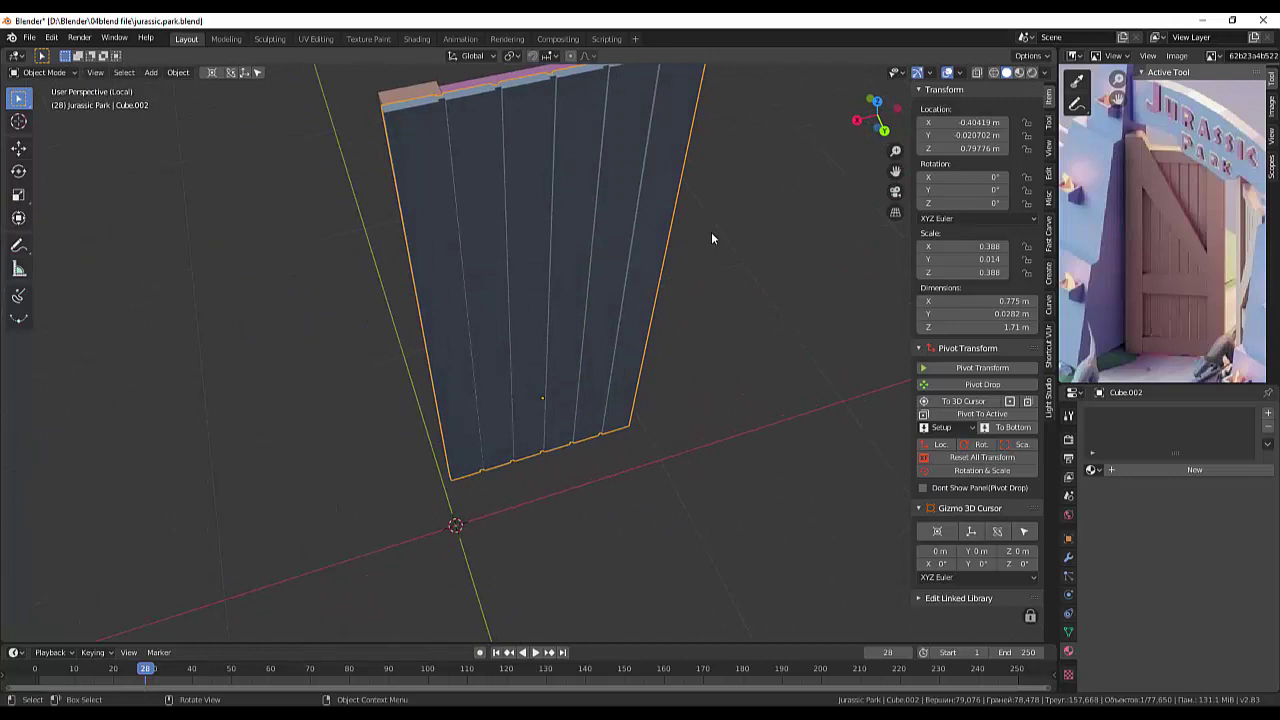
{"action": "key", "text": "g"}
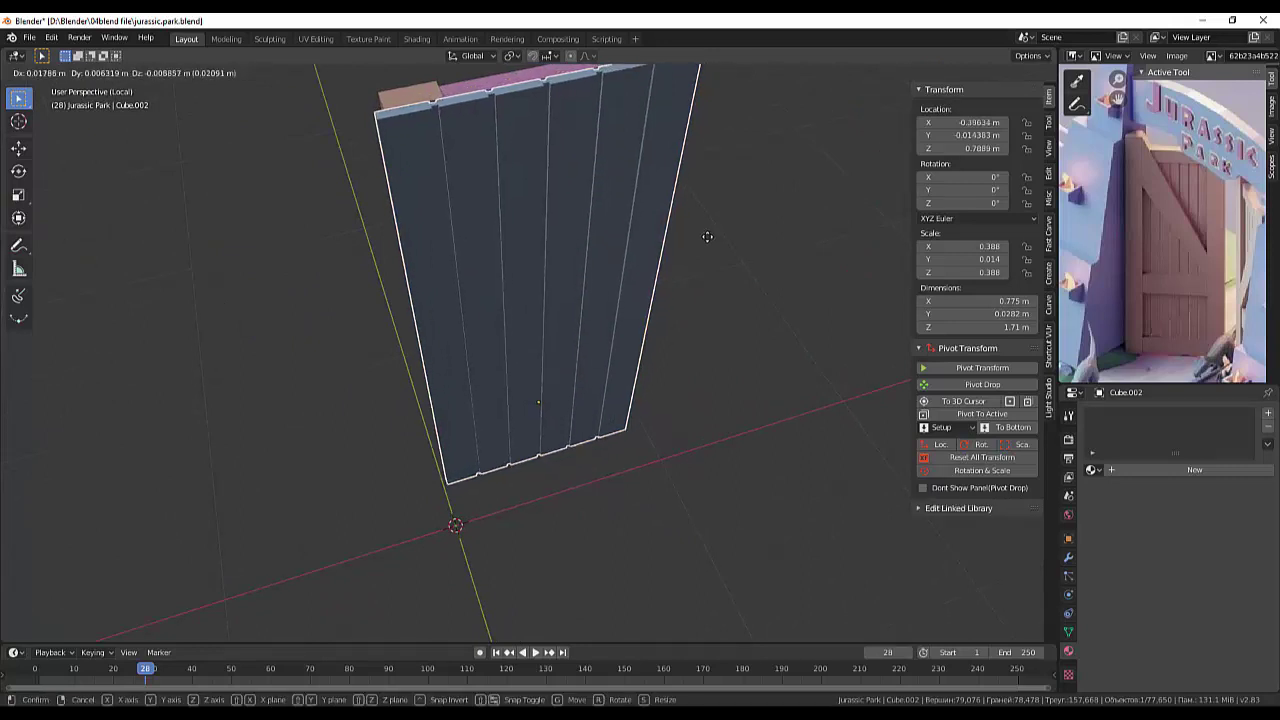
{"action": "left_click", "coordinate": [716, 239]}
{"action": "key", "text": "s"}
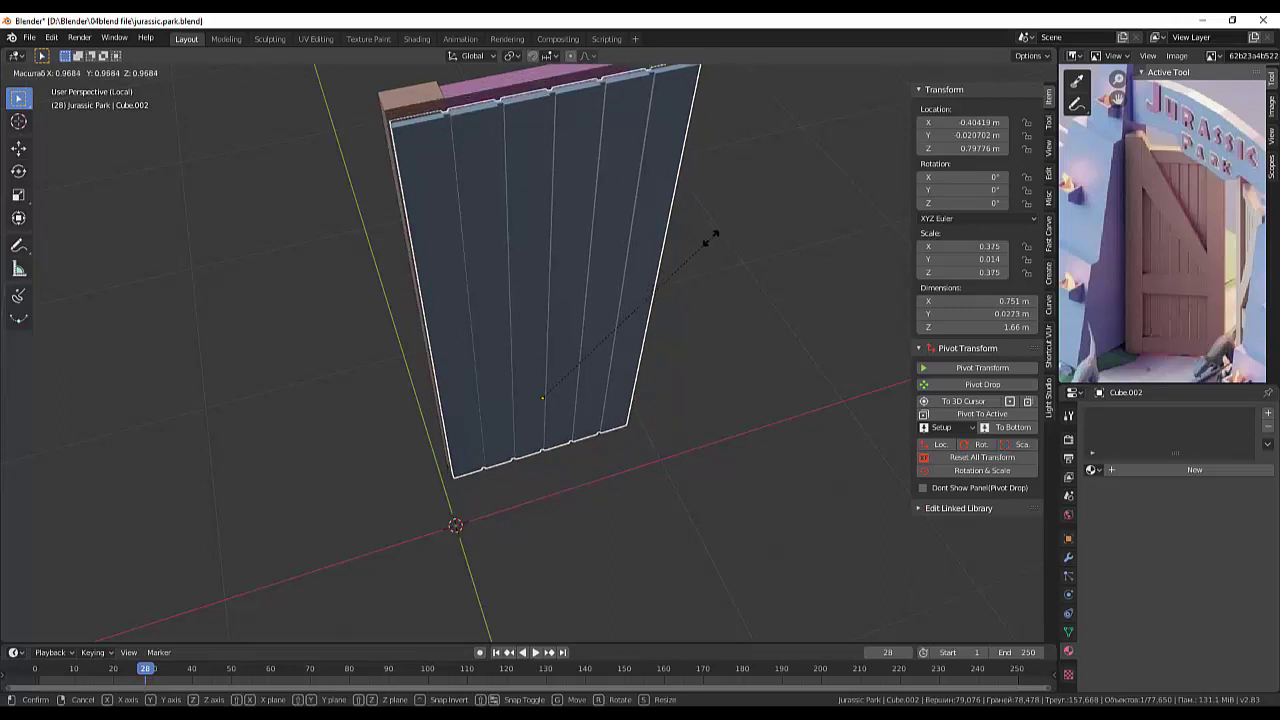
{"action": "left_click", "coordinate": [713, 237]}
Step: Slide the panel along Y twice so it rests at Y −0.051753 m against the frame and brace
{"action": "middle_click_drag", "start_coordinate": [716, 240], "coordinate": [645, 157]}
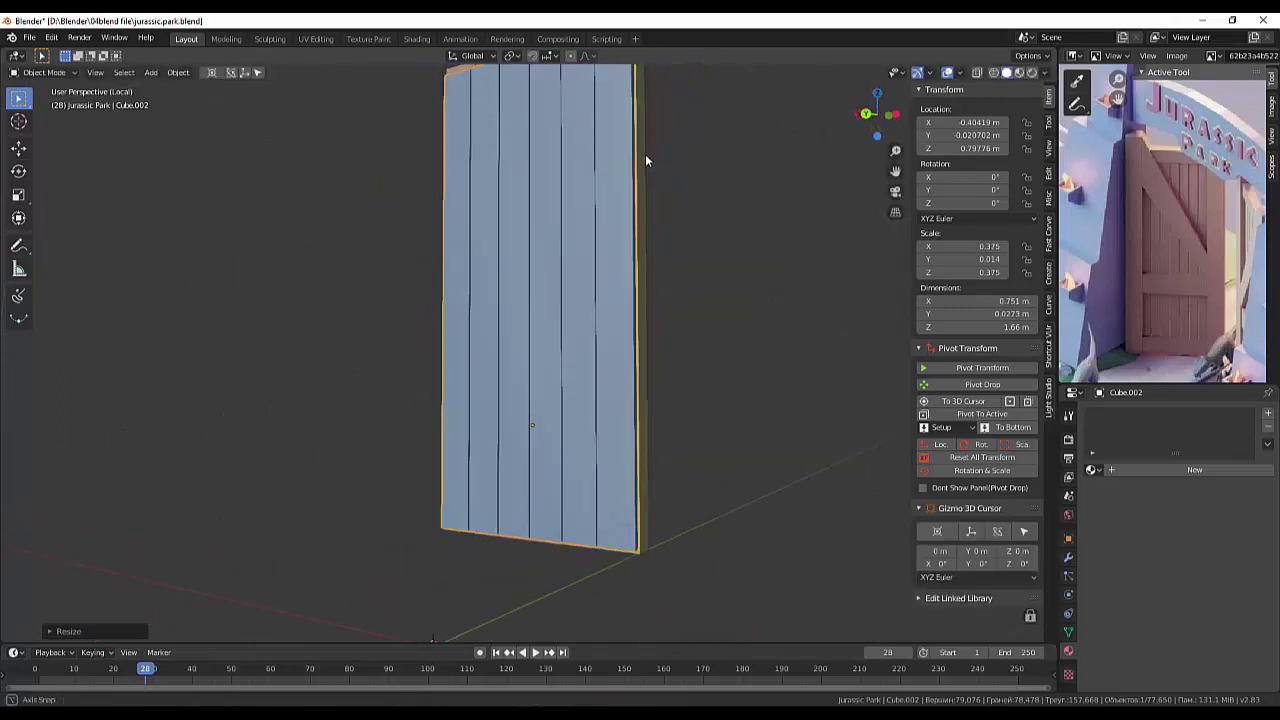
{"action": "mouse_move", "coordinate": [645, 157]}
{"action": "middle_mouse_down"}
{"action": "mouse_move", "coordinate": [723, 199]}
{"action": "mouse_move", "coordinate": [867, 211]}
{"action": "mouse_move", "coordinate": [826, 229]}
{"action": "mouse_move", "coordinate": [854, 257]}
{"action": "middle_mouse_up"}
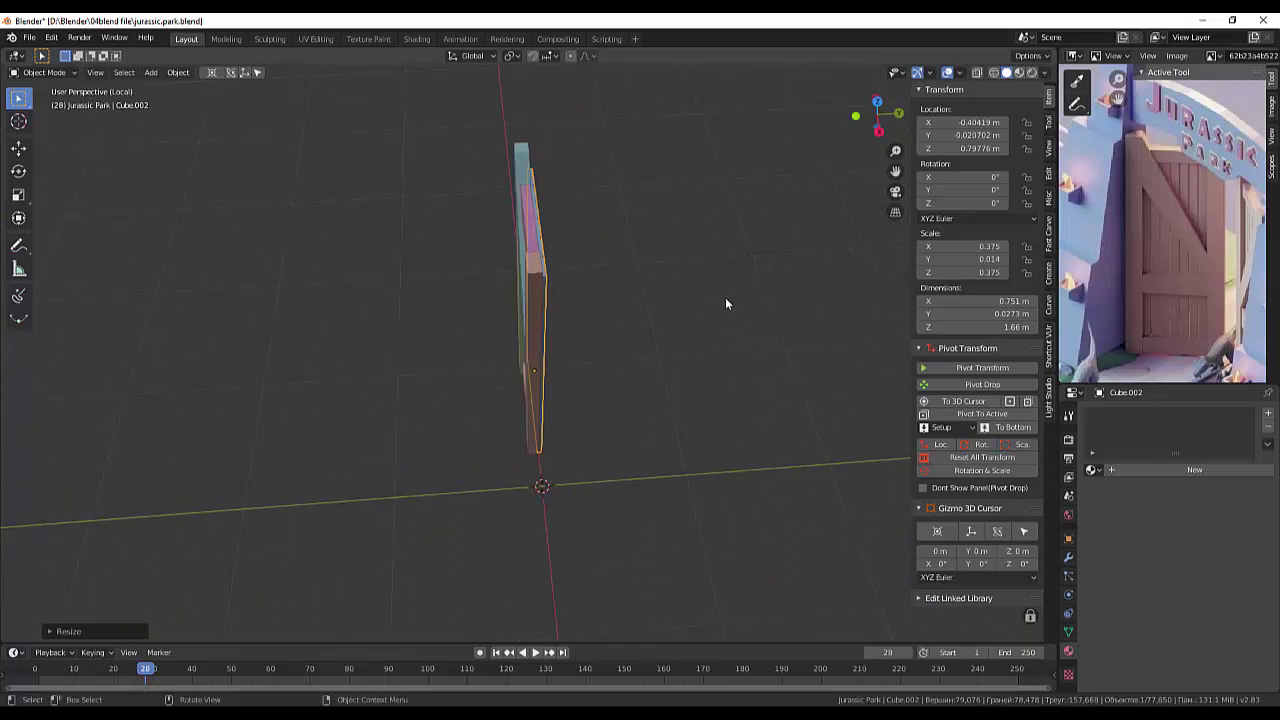
{"action": "mouse_move", "coordinate": [725, 303]}
{"action": "middle_mouse_down"}
{"action": "mouse_move", "coordinate": [683, 329]}
{"action": "mouse_move", "coordinate": [663, 291]}
{"action": "mouse_move", "coordinate": [668, 334]}
{"action": "middle_mouse_up"}
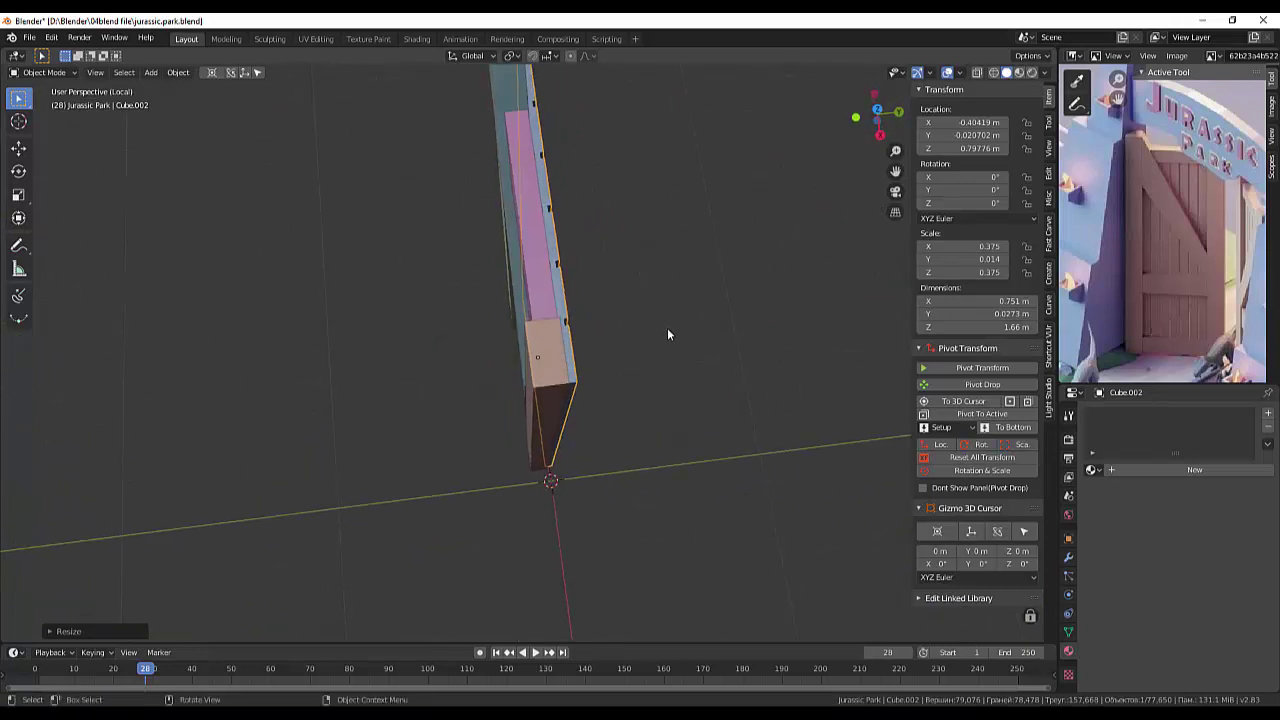
{"action": "key", "text": "g"}
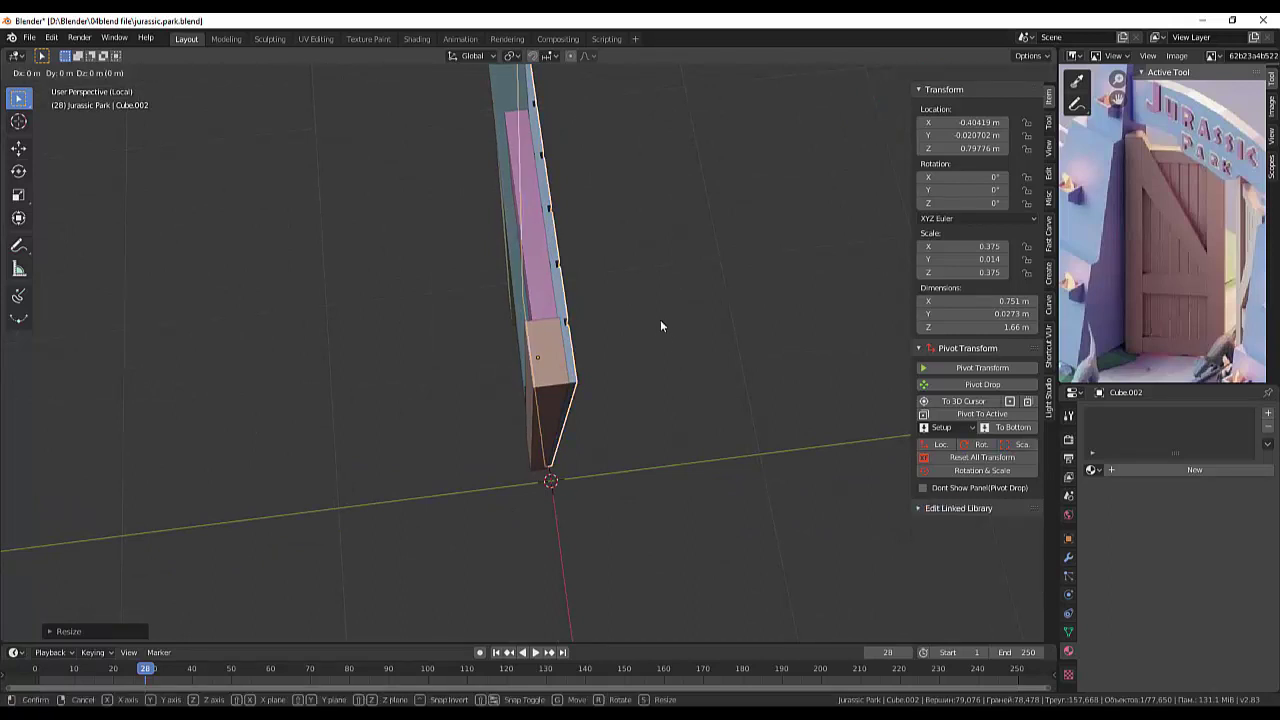
{"action": "key", "text": "y"}
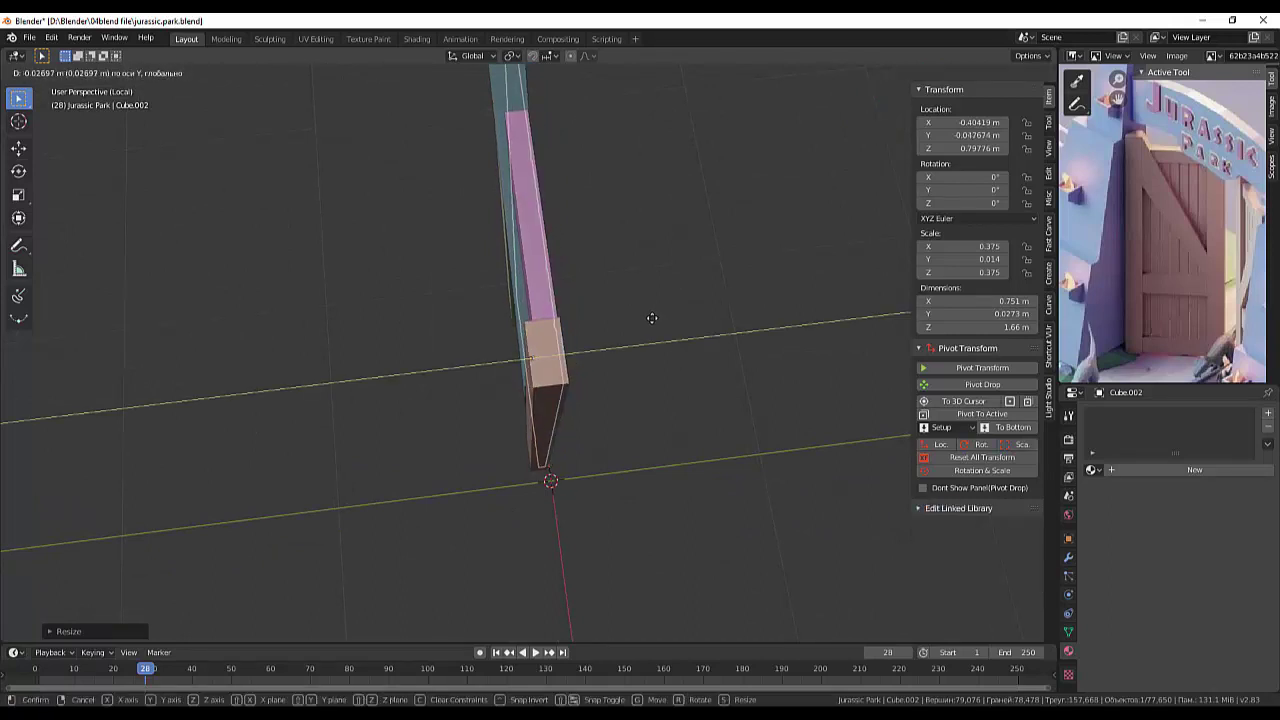
{"action": "left_click", "coordinate": [649, 317]}
{"action": "mouse_move", "coordinate": [696, 295]}
{"action": "middle_mouse_down"}
{"action": "mouse_move", "coordinate": [846, 167]}
{"action": "mouse_move", "coordinate": [650, 239]}
{"action": "mouse_move", "coordinate": [492, 183]}
{"action": "mouse_move", "coordinate": [558, 208]}
{"action": "mouse_move", "coordinate": [822, 217]}
{"action": "mouse_move", "coordinate": [763, 277]}
{"action": "mouse_move", "coordinate": [717, 294]}
{"action": "mouse_move", "coordinate": [669, 262]}
{"action": "middle_mouse_up"}
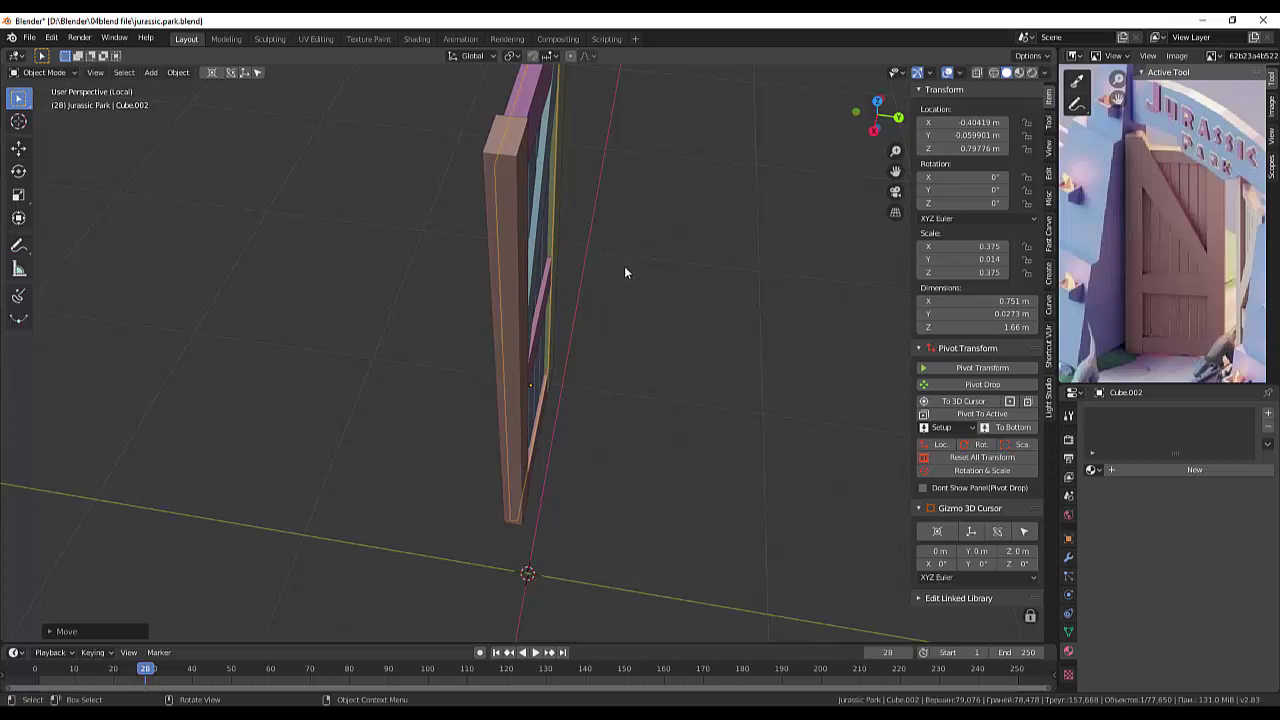
{"action": "key", "text": "g"}
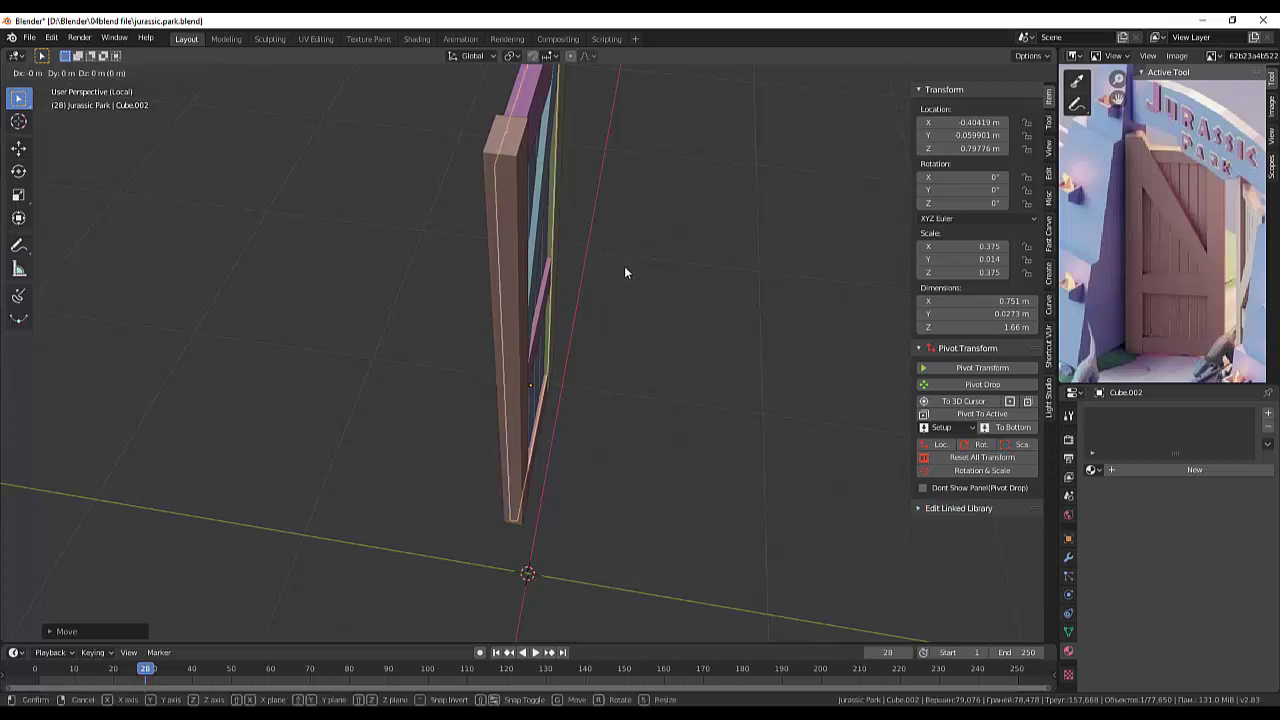
{"action": "key", "text": "y"}
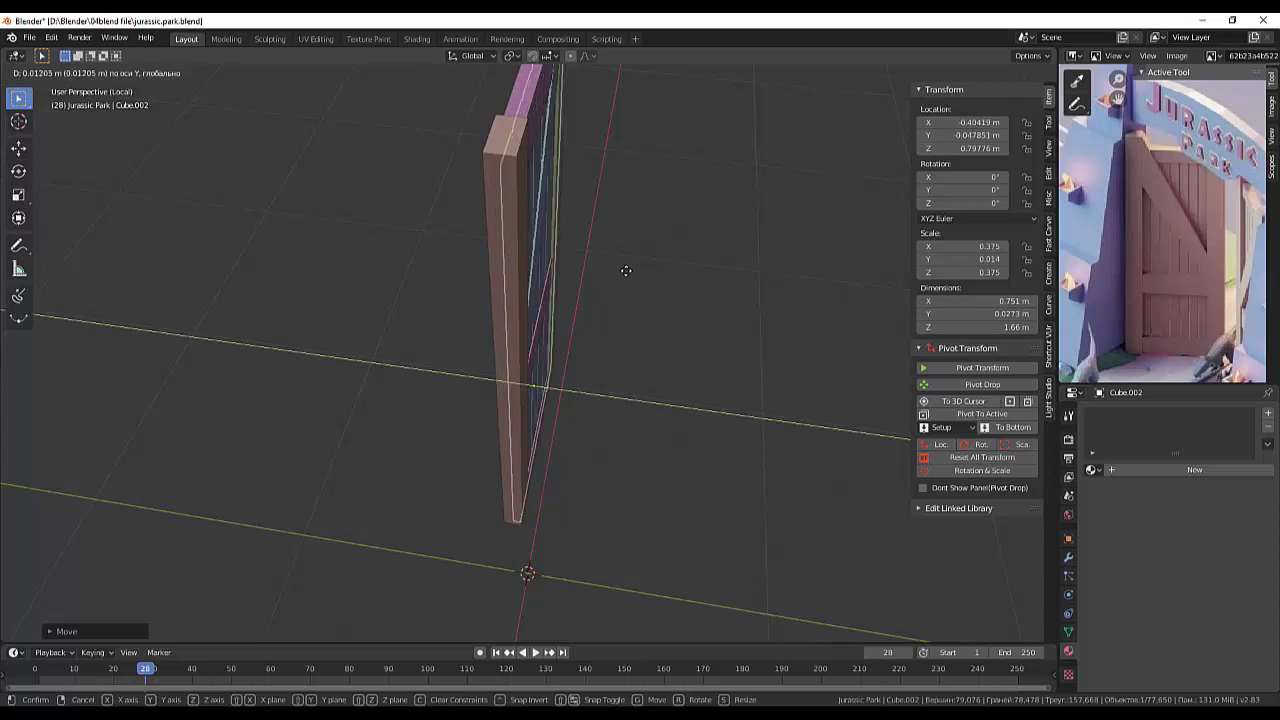
{"action": "left_click", "coordinate": [626, 272]}
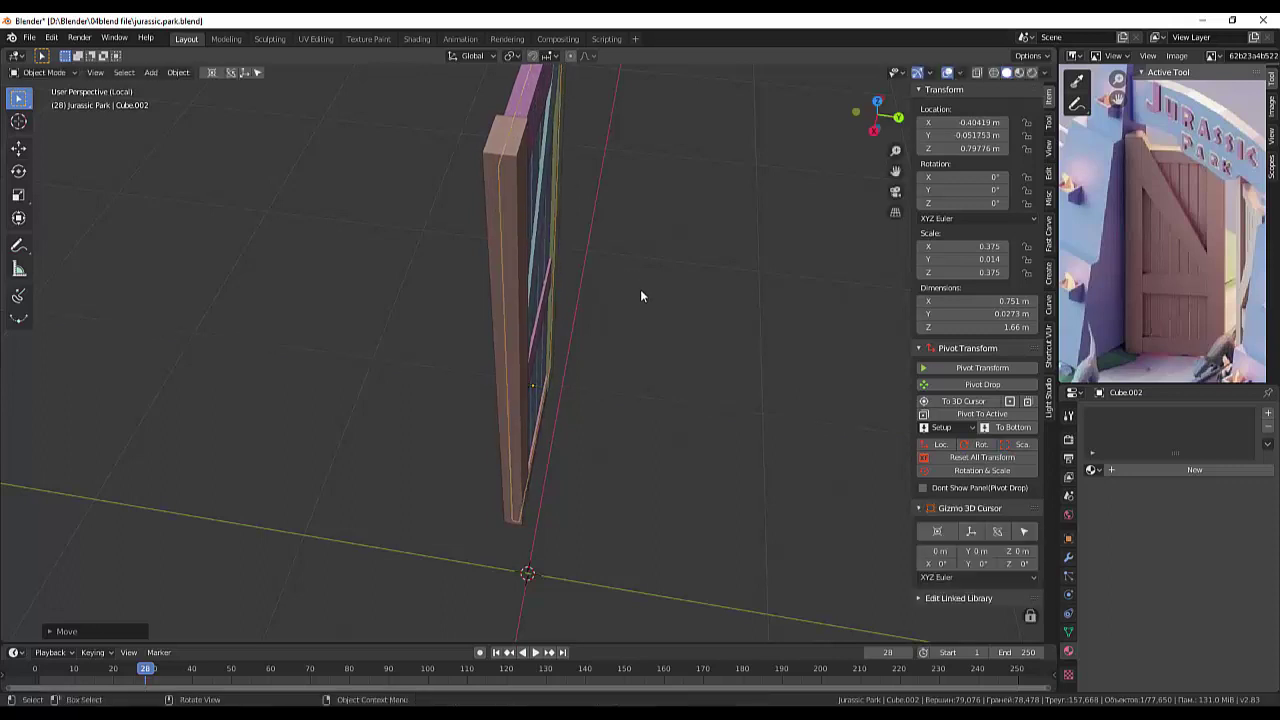
{"action": "mouse_move", "coordinate": [640, 296]}
{"action": "middle_mouse_down"}
{"action": "mouse_move", "coordinate": [784, 296]}
{"action": "mouse_move", "coordinate": [771, 300]}
{"action": "mouse_move", "coordinate": [798, 251]}
{"action": "mouse_move", "coordinate": [734, 277]}
{"action": "mouse_move", "coordinate": [750, 276]}
{"action": "middle_mouse_up"}
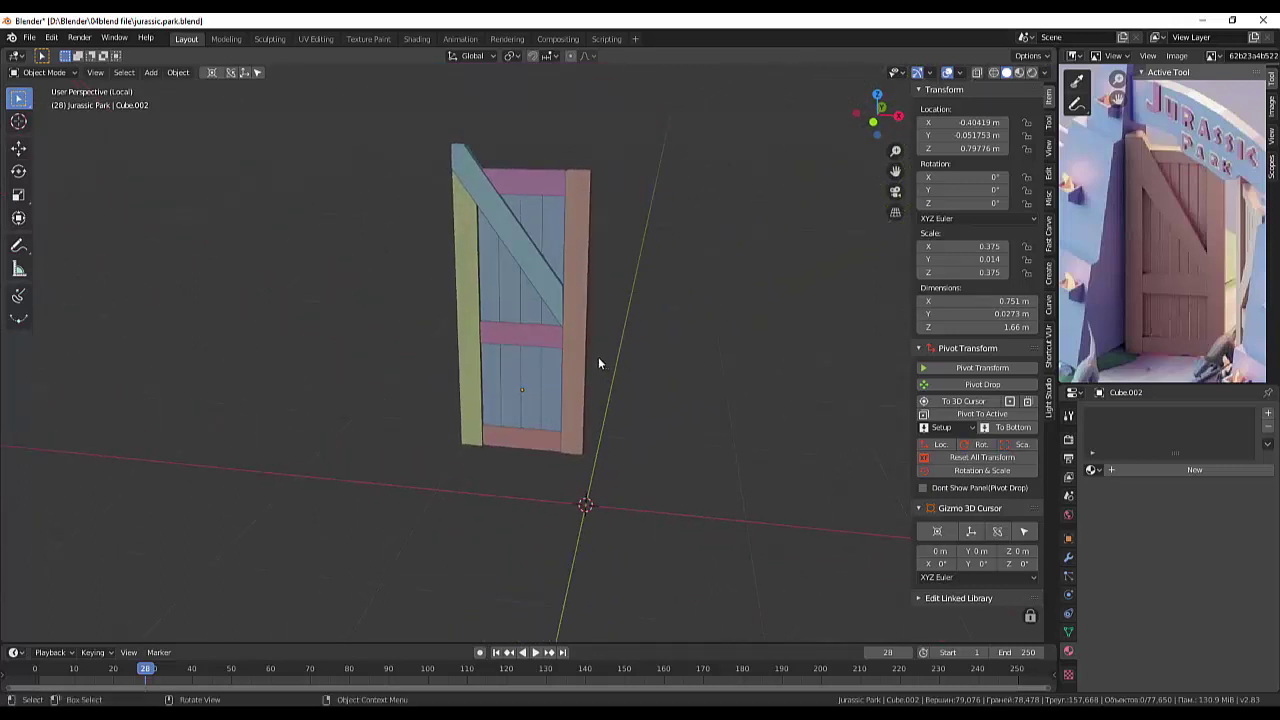
Step: Box-select all door pieces, join them into Cube.003, and exit local view to the full park
{"action": "left_click", "coordinate": [575, 375]}
{"action": "left_click_drag", "start_coordinate": [644, 128], "coordinate": [388, 490]}
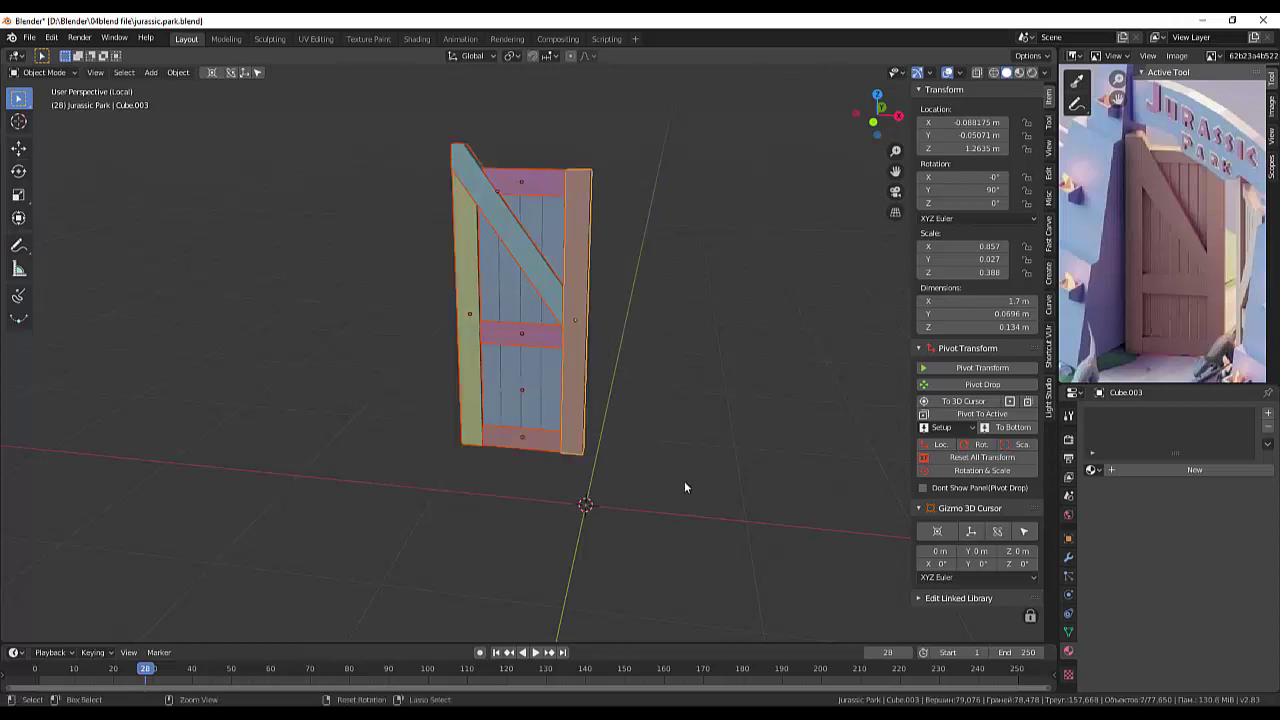
{"action": "key", "text": "ctrl+g"}
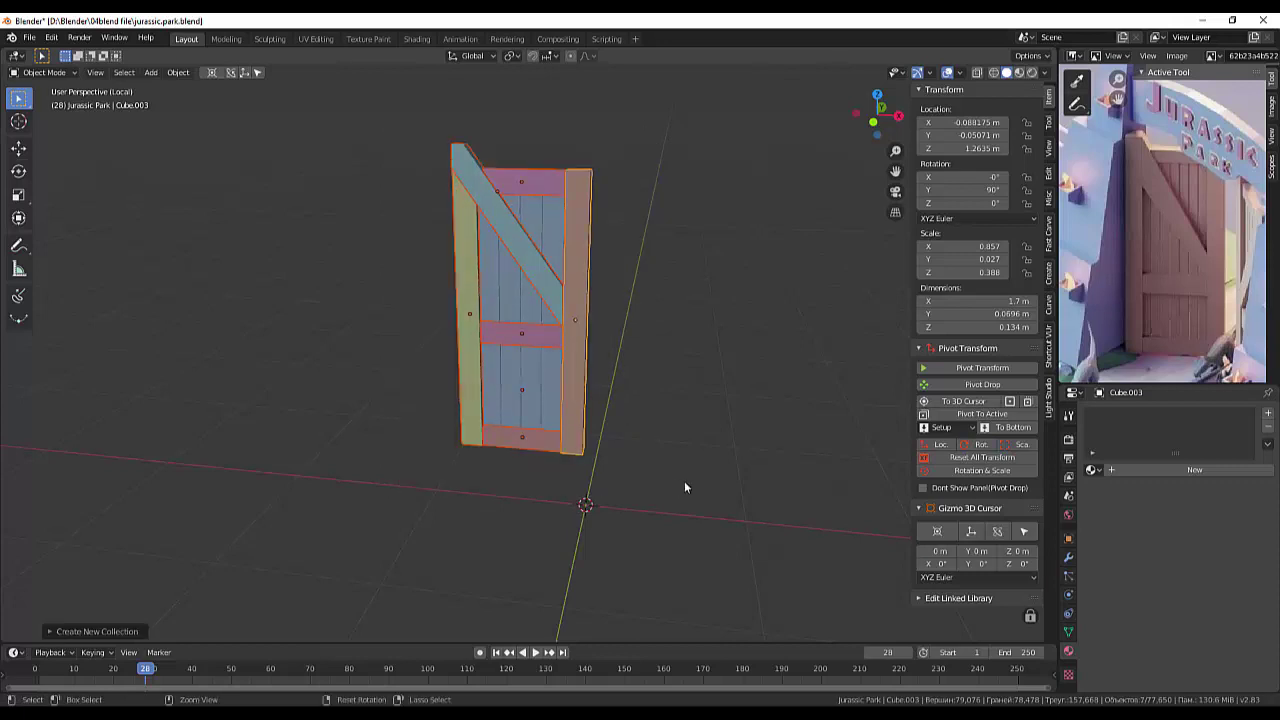
{"action": "key", "text": "ctrl+j"}
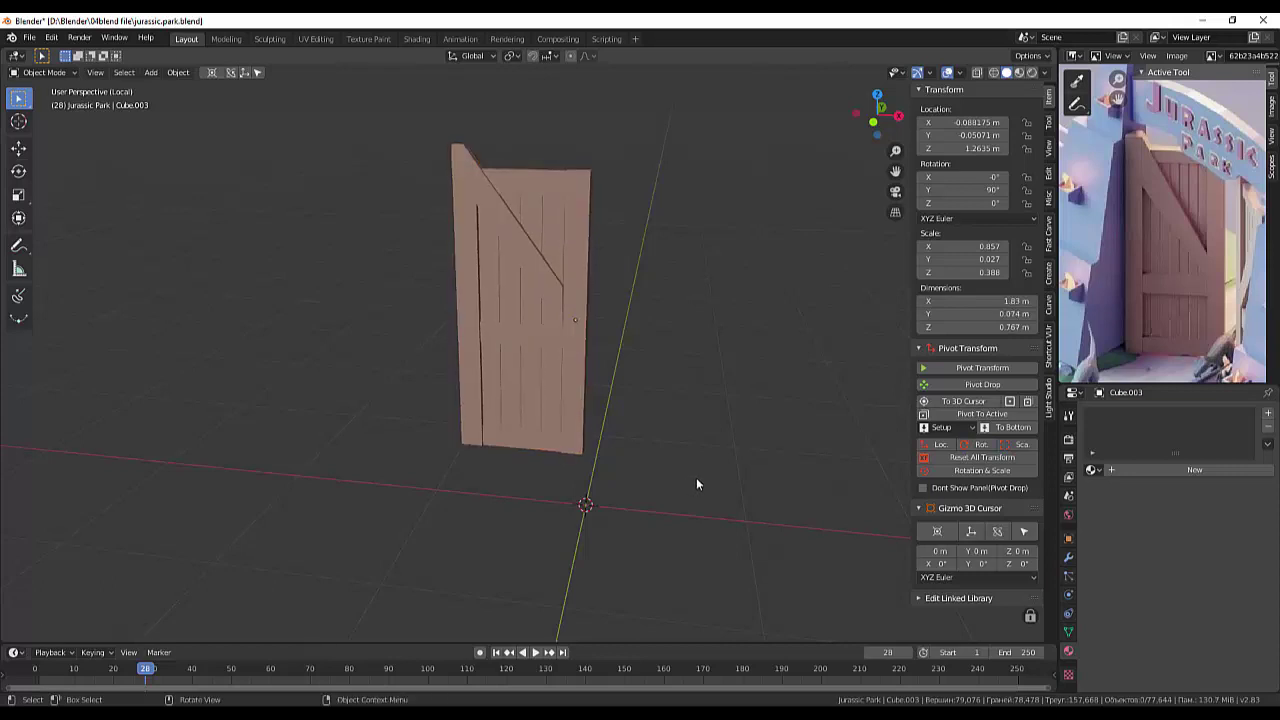
{"action": "key", "text": "KP_Divide"}
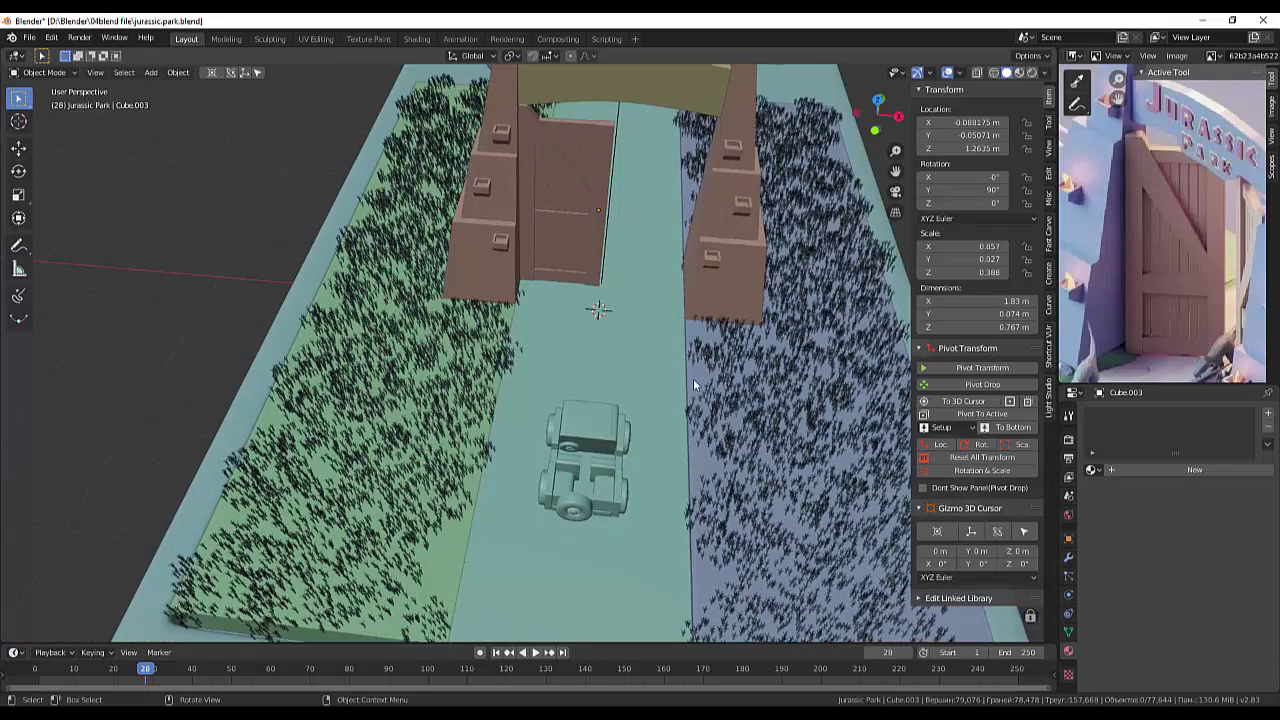
Step: Select the merged door in the gateway and switch to the front view
{"action": "scroll", "coordinate": [690, 365], "scroll_direction": "down", "scroll_amount": 2}
{"action": "scroll", "coordinate": [688, 357], "scroll_direction": "down", "scroll_amount": 3}
{"action": "scroll", "coordinate": [674, 358], "scroll_direction": "up", "scroll_amount": 5}
{"action": "left_click", "coordinate": [595, 236]}
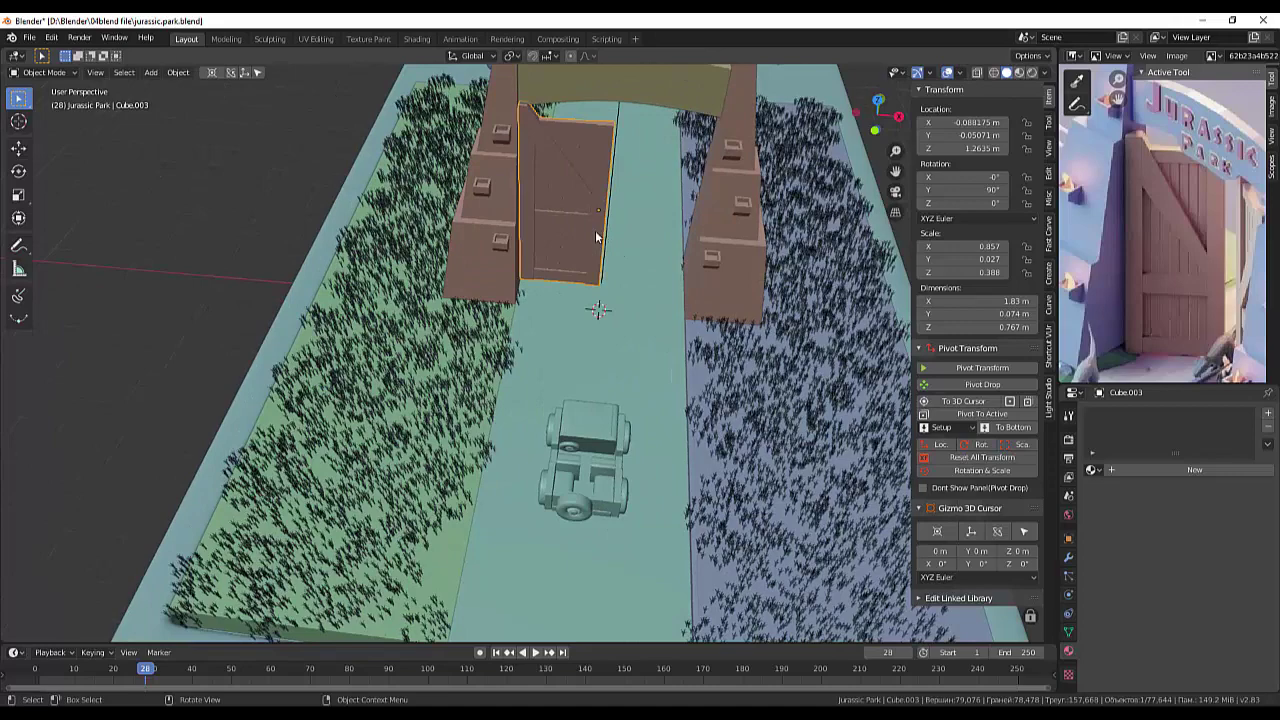
{"action": "middle_click_drag", "start_coordinate": [609, 238], "coordinate": [614, 204]}
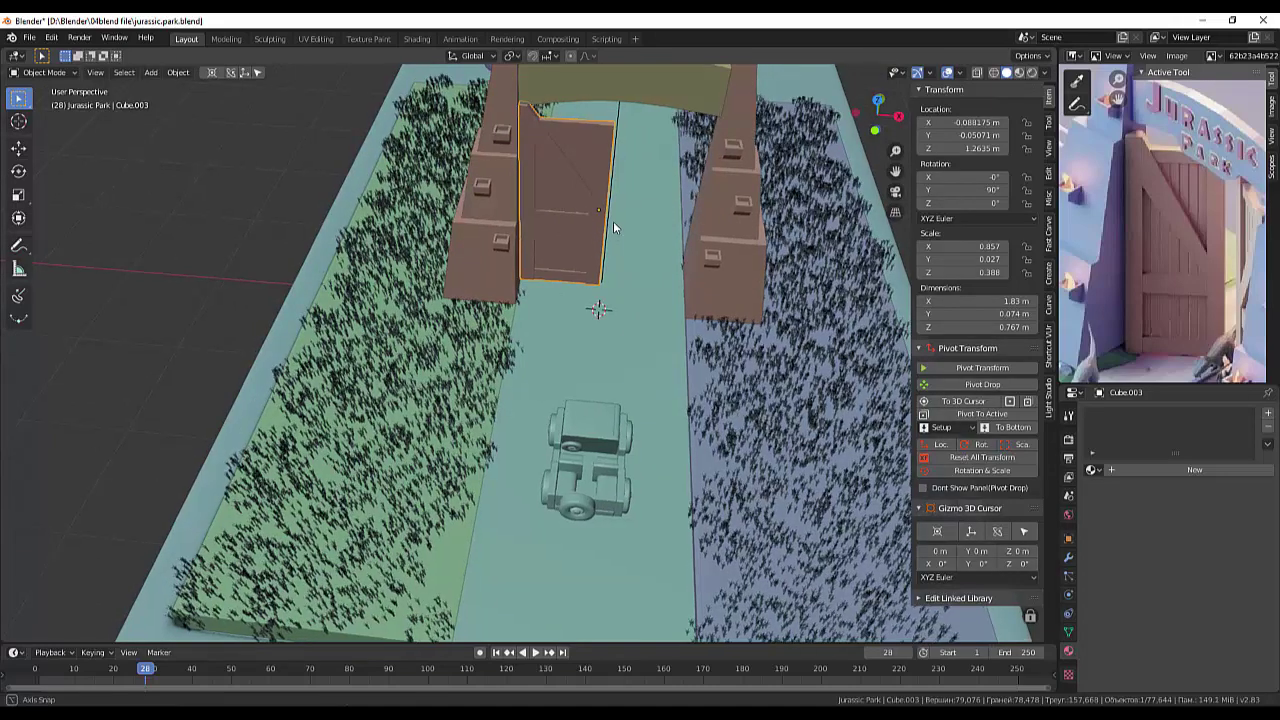
{"action": "scroll", "coordinate": [614, 204], "scroll_direction": "down", "scroll_amount": 2}
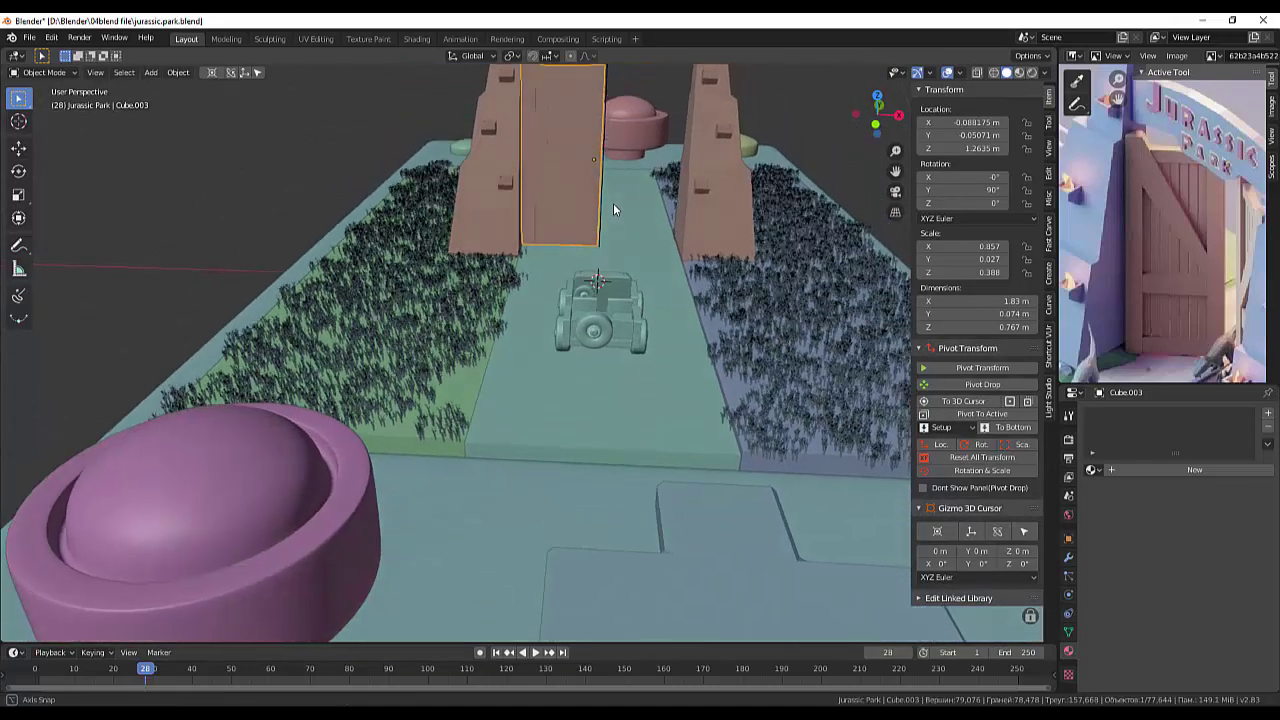
{"action": "scroll", "coordinate": [612, 202], "scroll_direction": "down", "scroll_amount": 3}
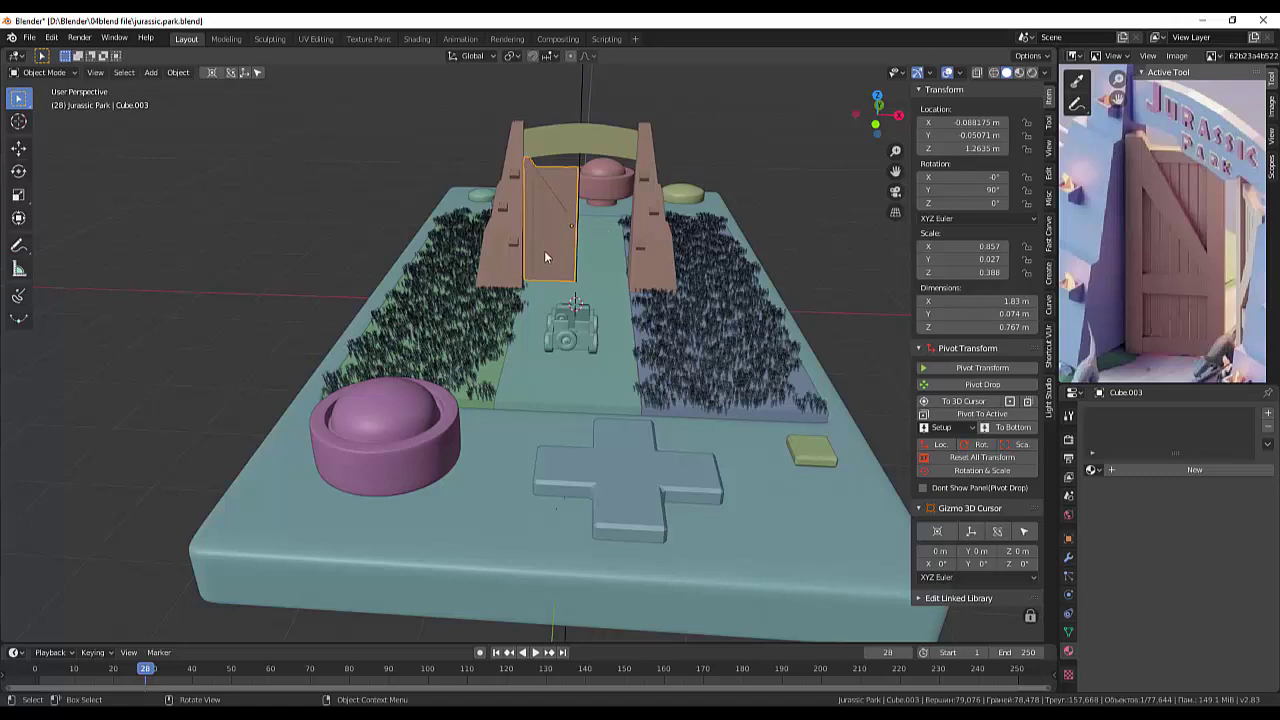
{"action": "scroll", "coordinate": [545, 257], "scroll_direction": "down", "scroll_amount": 1}
{"action": "scroll", "coordinate": [541, 253], "scroll_direction": "down", "scroll_amount": 1}
{"action": "scroll", "coordinate": [541, 253], "scroll_direction": "up", "scroll_amount": 2}
{"action": "scroll", "coordinate": [541, 253], "scroll_direction": "up", "scroll_amount": 3}
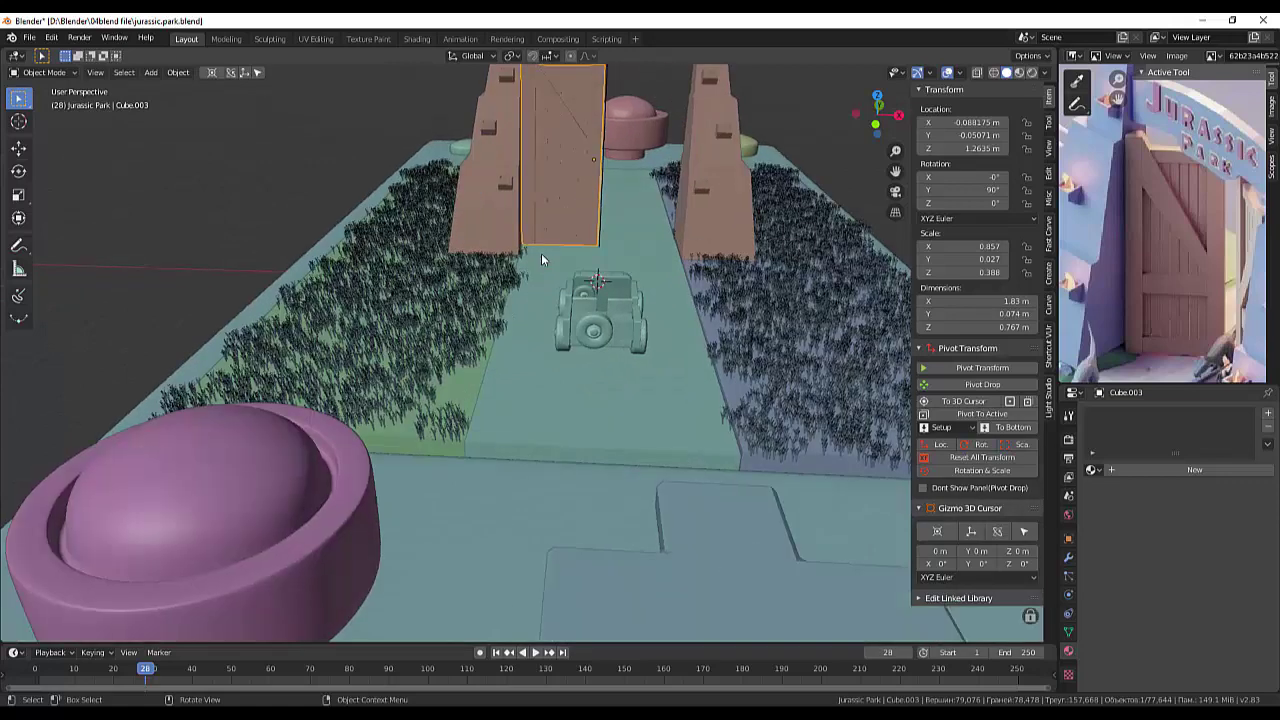
{"action": "scroll", "coordinate": [541, 254], "scroll_direction": "up", "scroll_amount": 2}
{"action": "key", "text": "KP_1"}
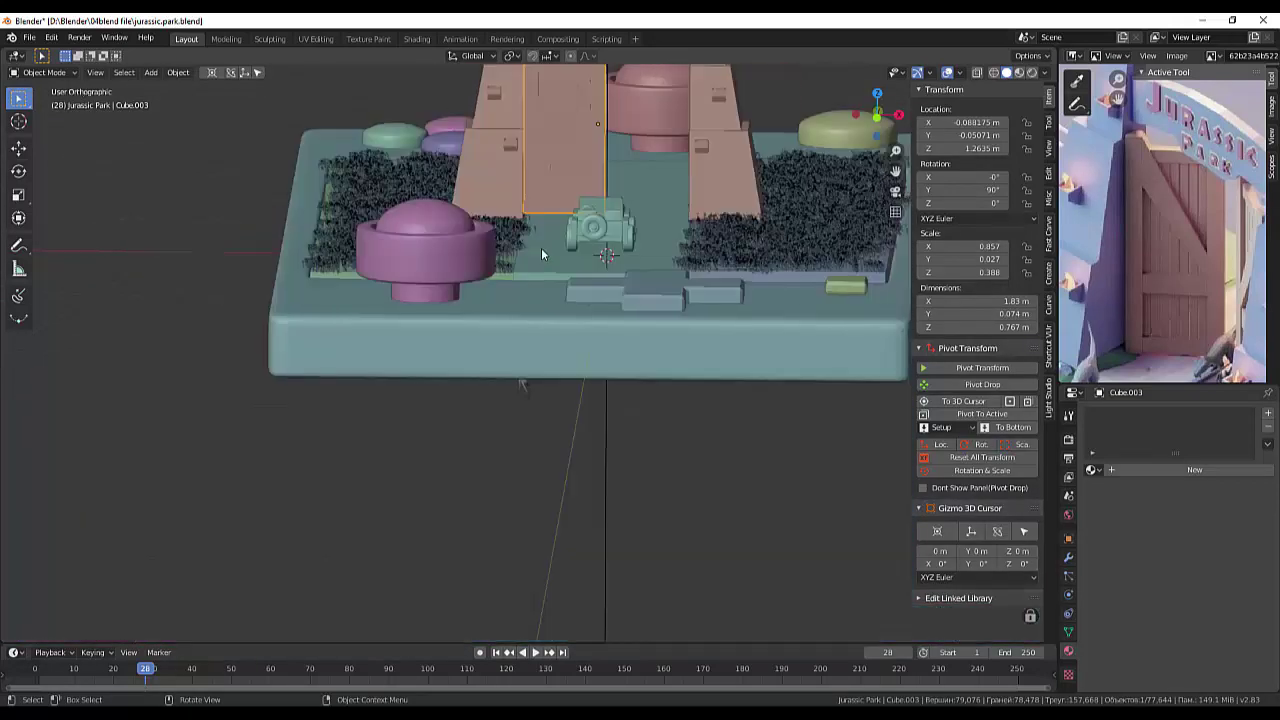
{"action": "scroll", "coordinate": [560, 209], "scroll_direction": "up", "scroll_amount": 2}
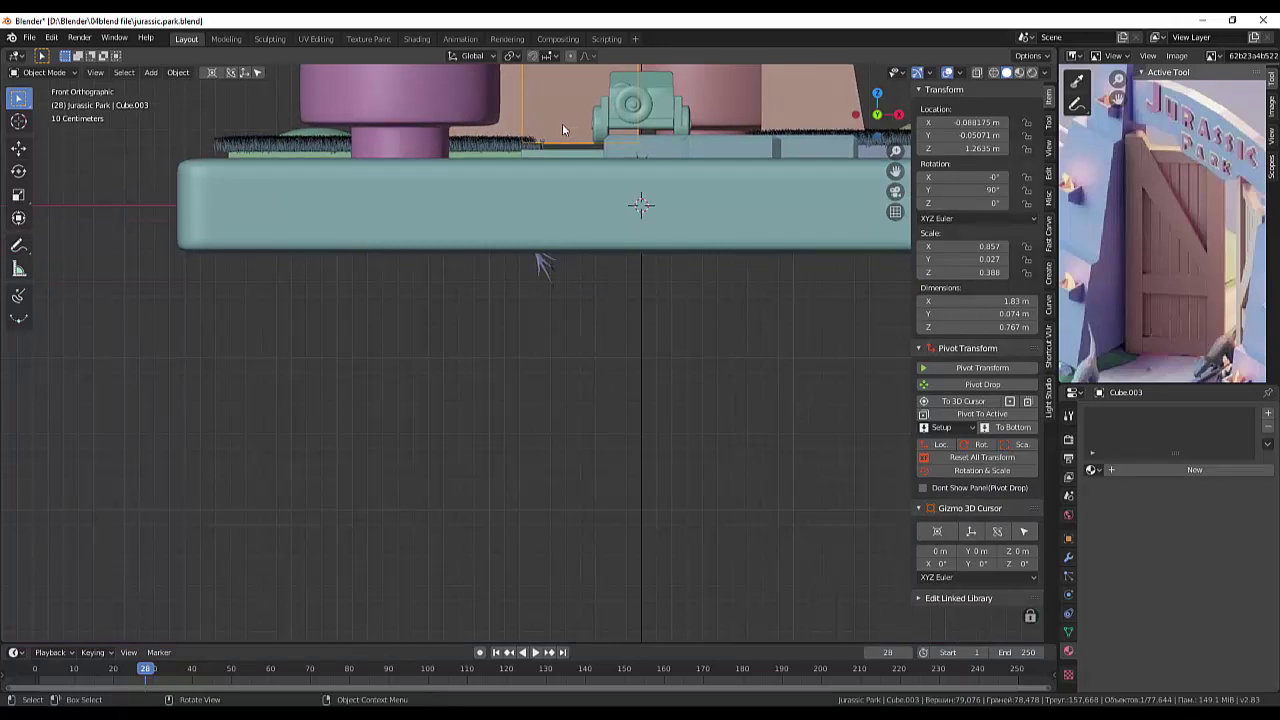
Step: Lower the door along Z to 1.2153 so it rests on the ground between the pillars
{"action": "key", "text": "g"}
{"action": "key", "text": "z"}
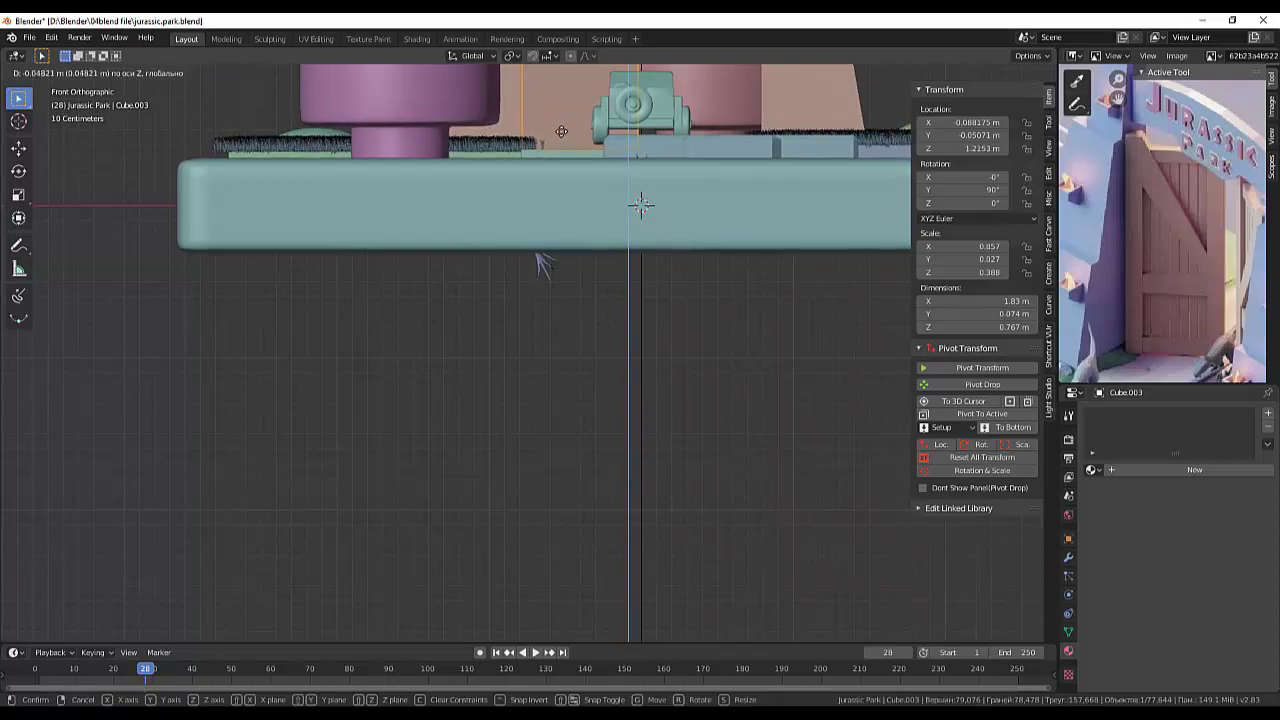
{"action": "left_click", "coordinate": [541, 262]}
{"action": "mouse_move", "coordinate": [755, 196]}
{"action": "middle_mouse_down"}
{"action": "mouse_move", "coordinate": [741, 246]}
{"action": "mouse_move", "coordinate": [615, 206]}
{"action": "mouse_move", "coordinate": [608, 191]}
{"action": "mouse_move", "coordinate": [564, 274]}
{"action": "mouse_move", "coordinate": [662, 258]}
{"action": "mouse_move", "coordinate": [568, 302]}
{"action": "middle_mouse_up"}
{"action": "scroll", "coordinate": [741, 246], "scroll_direction": "down", "scroll_amount": 10}
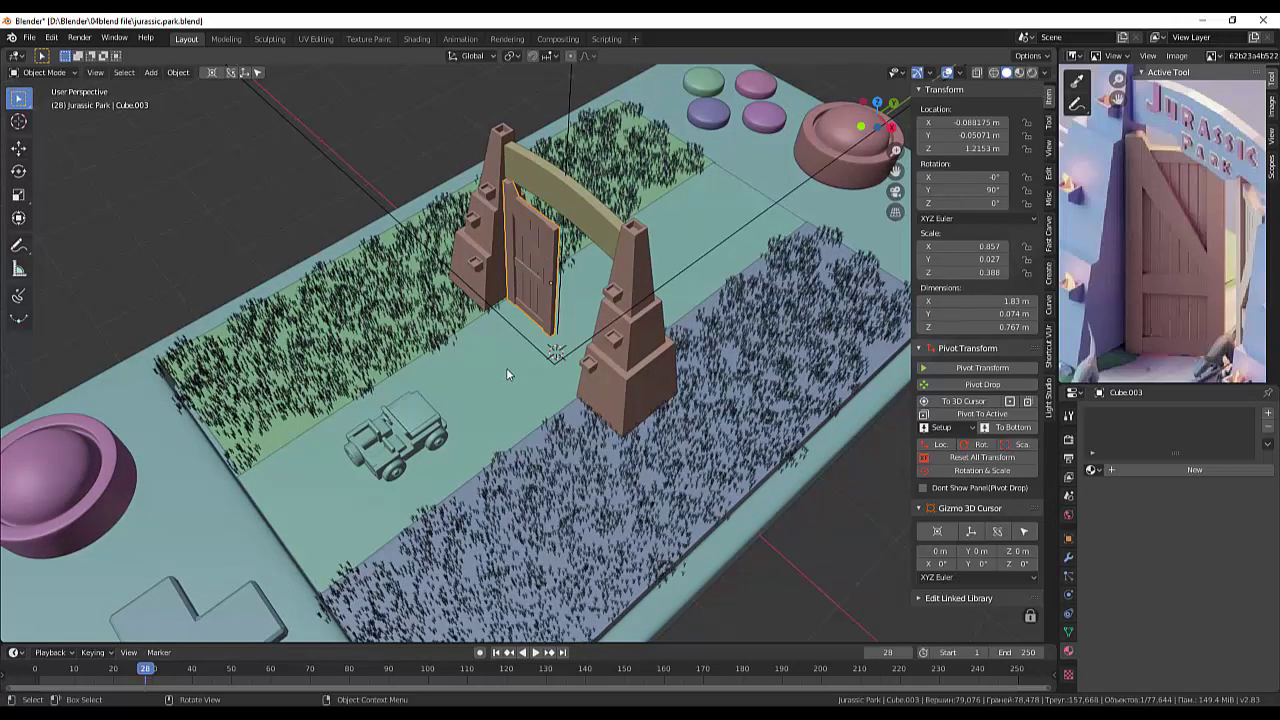
Step: Scale the Cube.003 door along Y to about 0.117 m thick, a Y scale of 0.043
{"action": "key", "text": "s"}
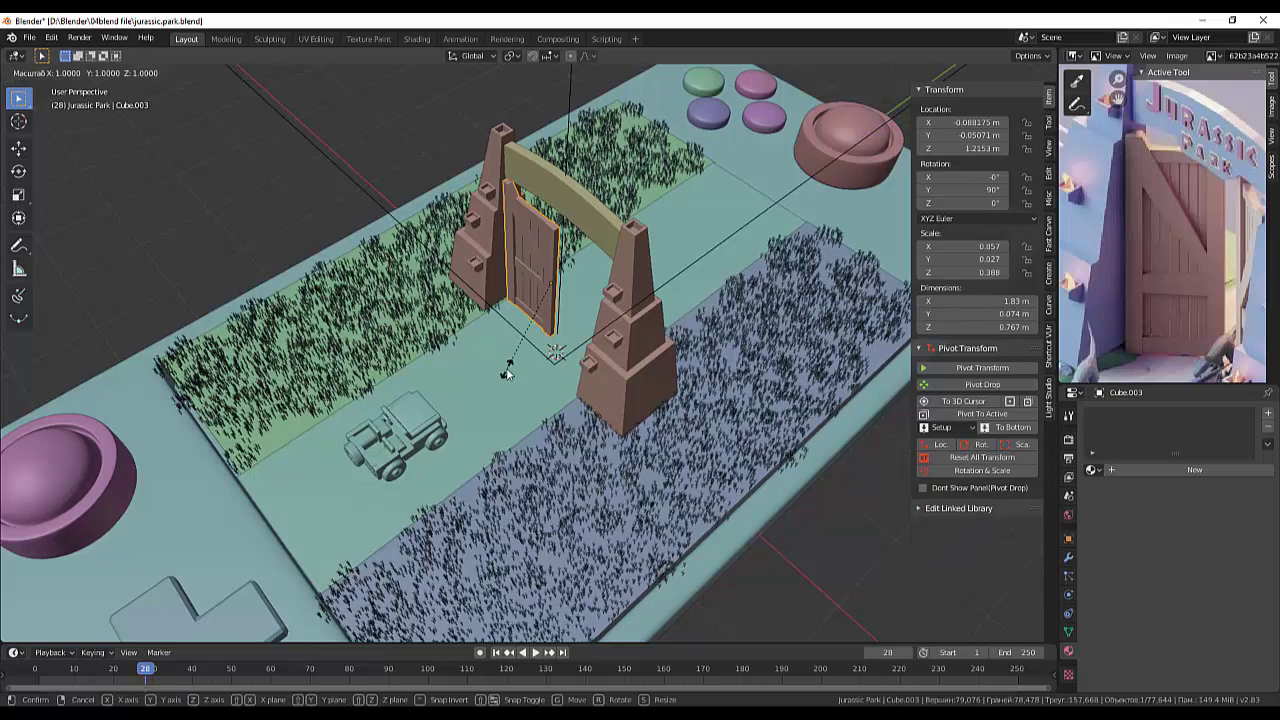
{"action": "key", "text": "y"}
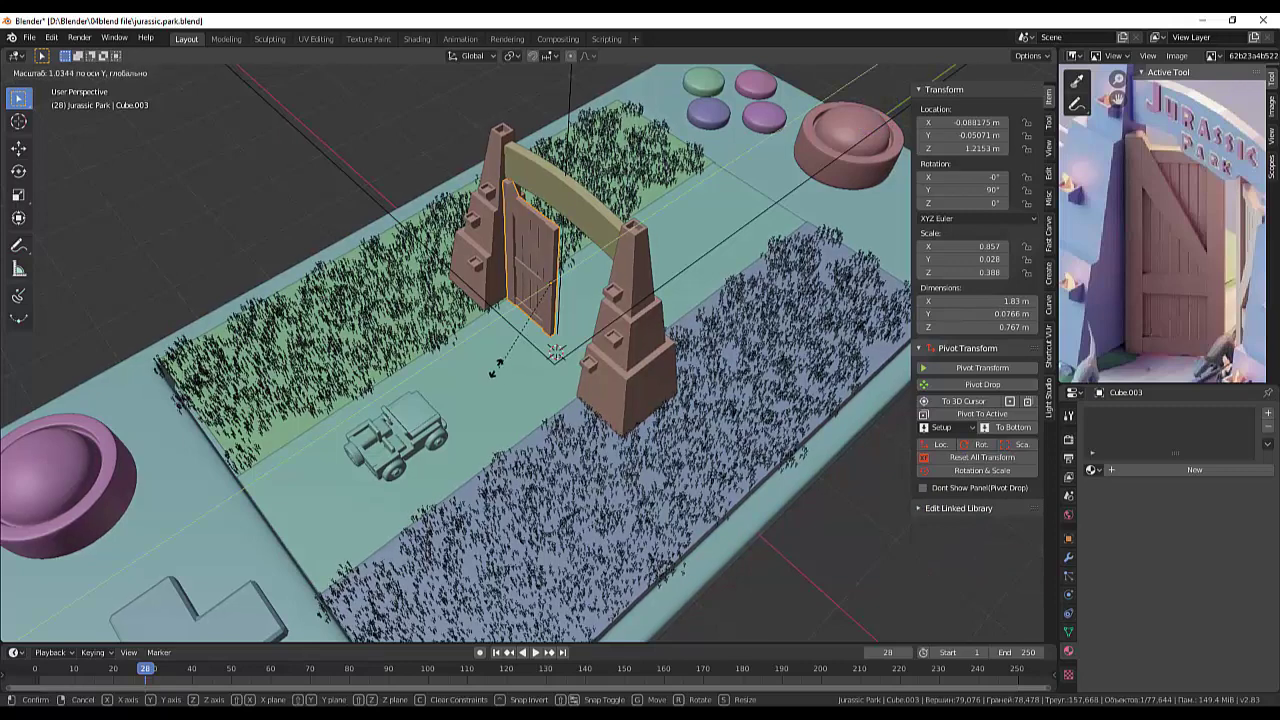
{"action": "left_click", "coordinate": [439, 390]}
{"action": "middle_click_drag", "start_coordinate": [439, 388], "coordinate": [748, 258]}
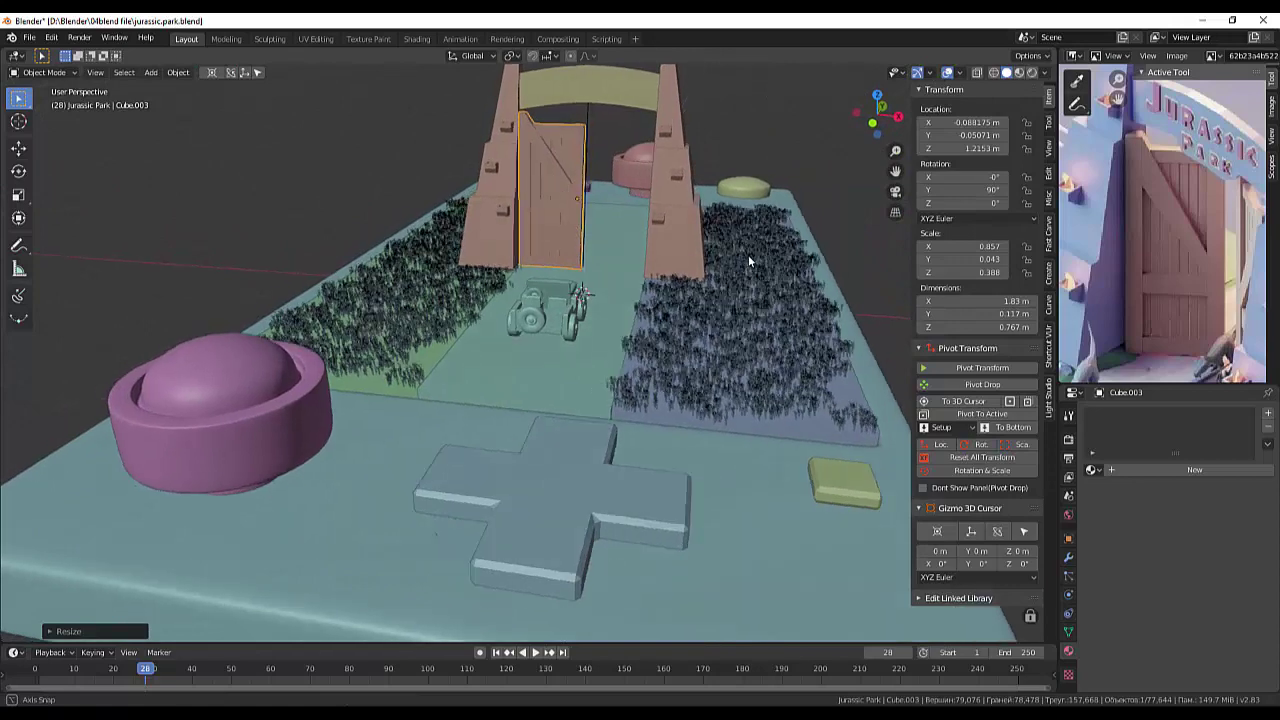
{"action": "scroll", "coordinate": [639, 241], "scroll_direction": "up", "scroll_amount": 2}
{"action": "scroll", "coordinate": [623, 267], "scroll_direction": "down", "scroll_amount": 4}
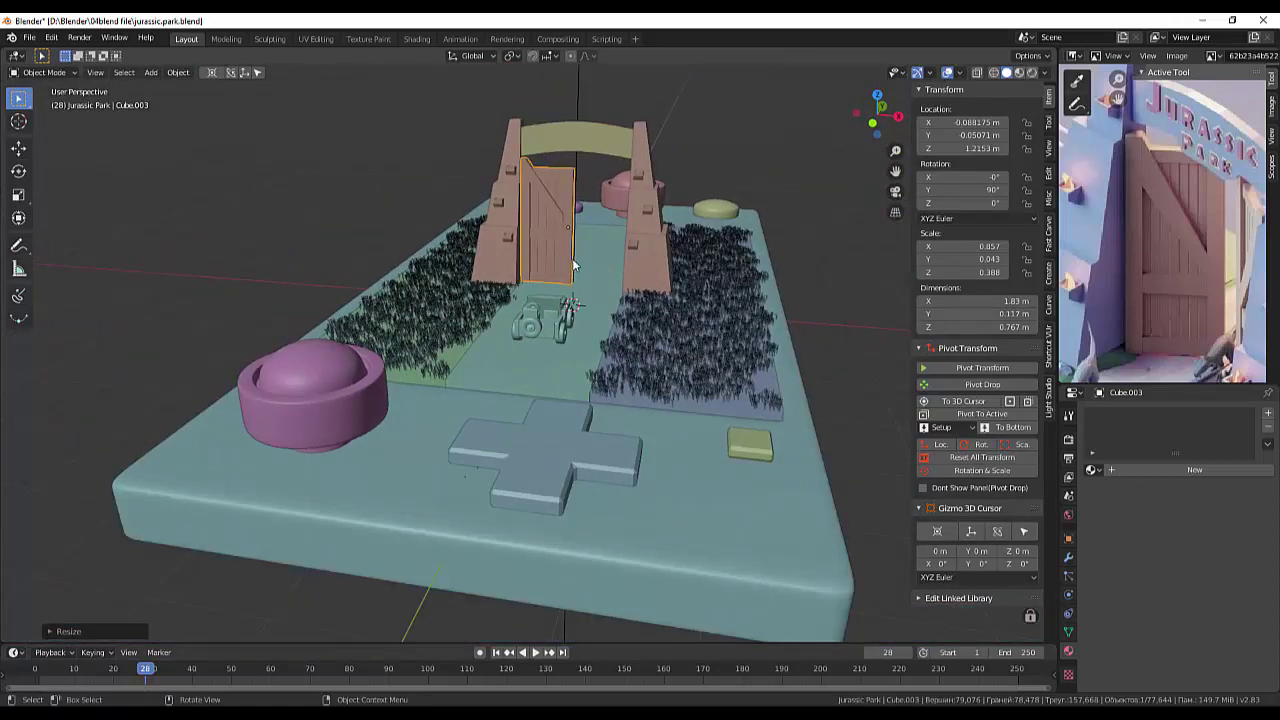
Step: Duplicate the gate door and slide the copy, Cube.010, to the right along X
{"action": "key", "text": "shift+d"}
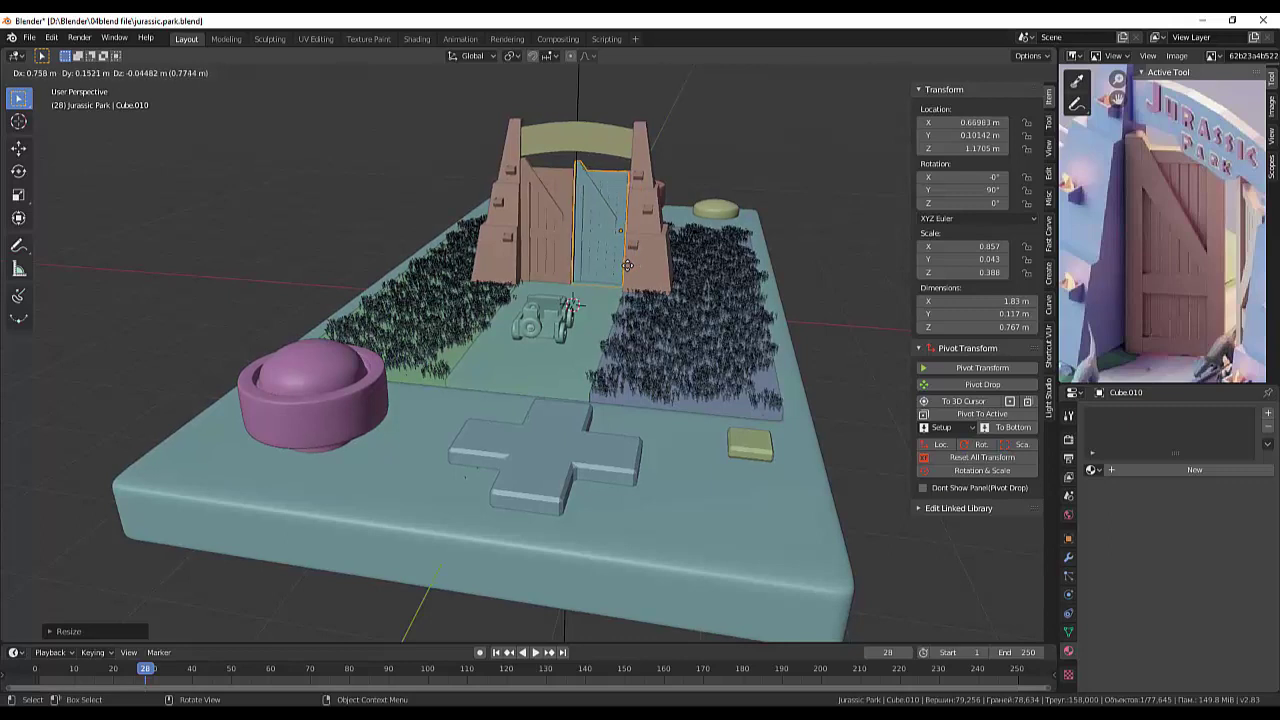
{"action": "key", "text": "x"}
{"action": "left_click", "coordinate": [629, 265]}
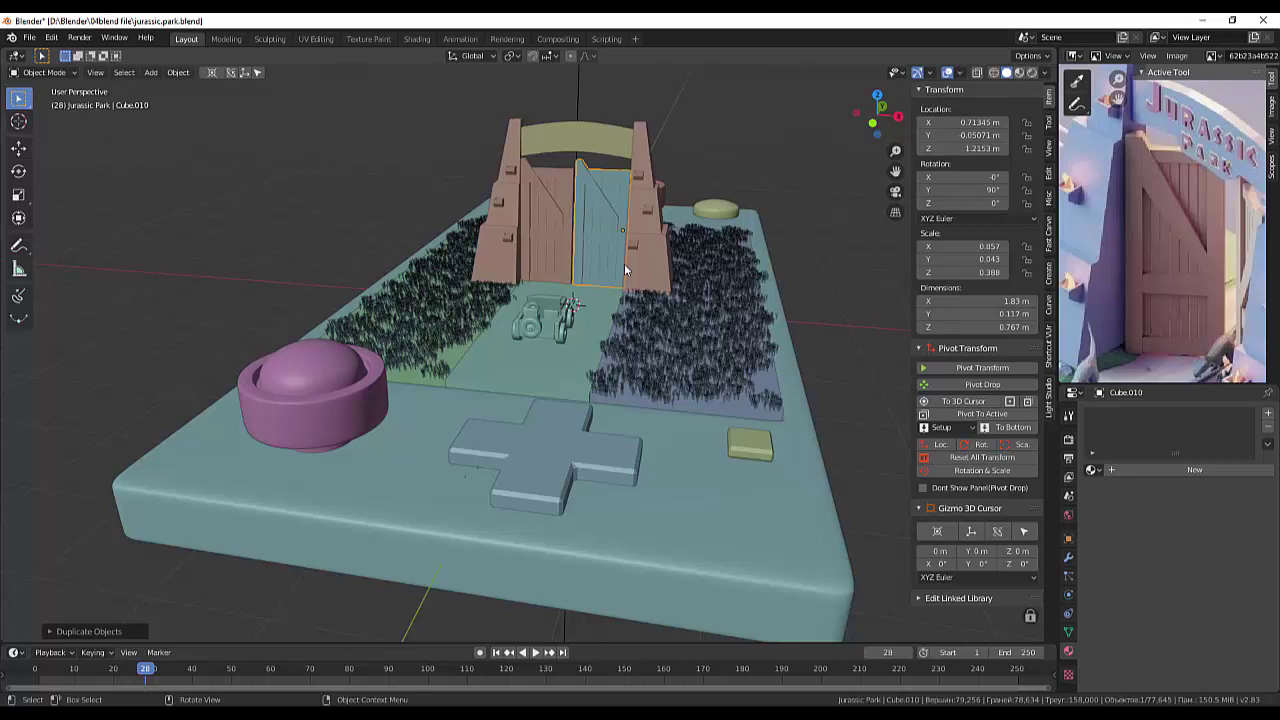
Step: Rotate the copied door 180° around Z and view the gate from the front
{"action": "key", "text": "r"}
{"action": "key", "text": "z"}
{"action": "key", "text": "9"}
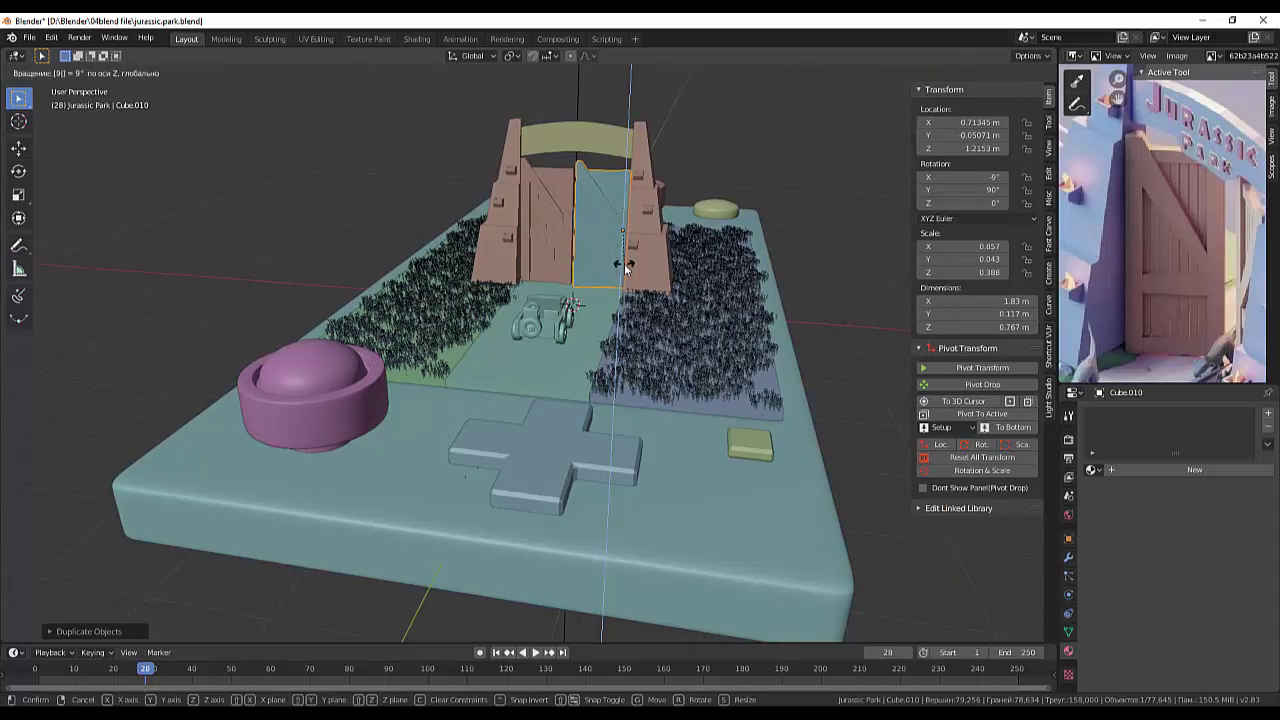
{"action": "key", "text": "0"}
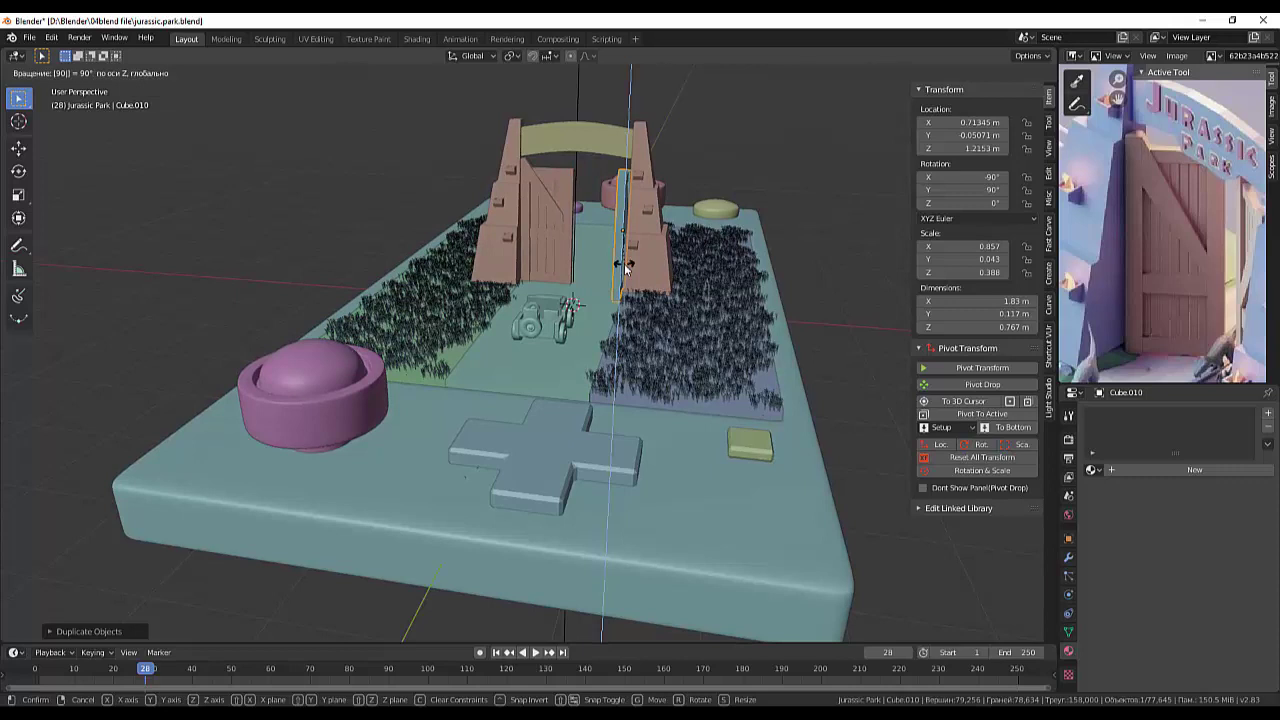
{"action": "key", "text": "1"}
{"action": "key", "text": "8"}
{"action": "key", "text": "0"}
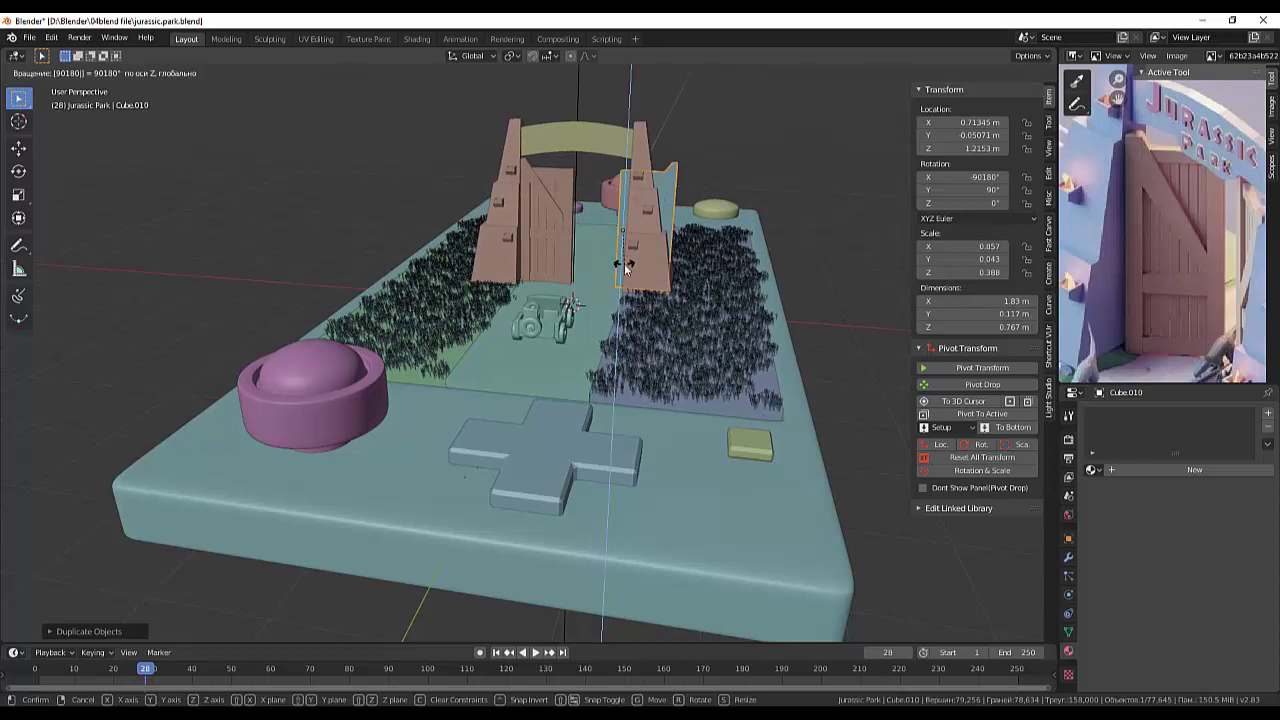
{"action": "key", "text": "Return"}
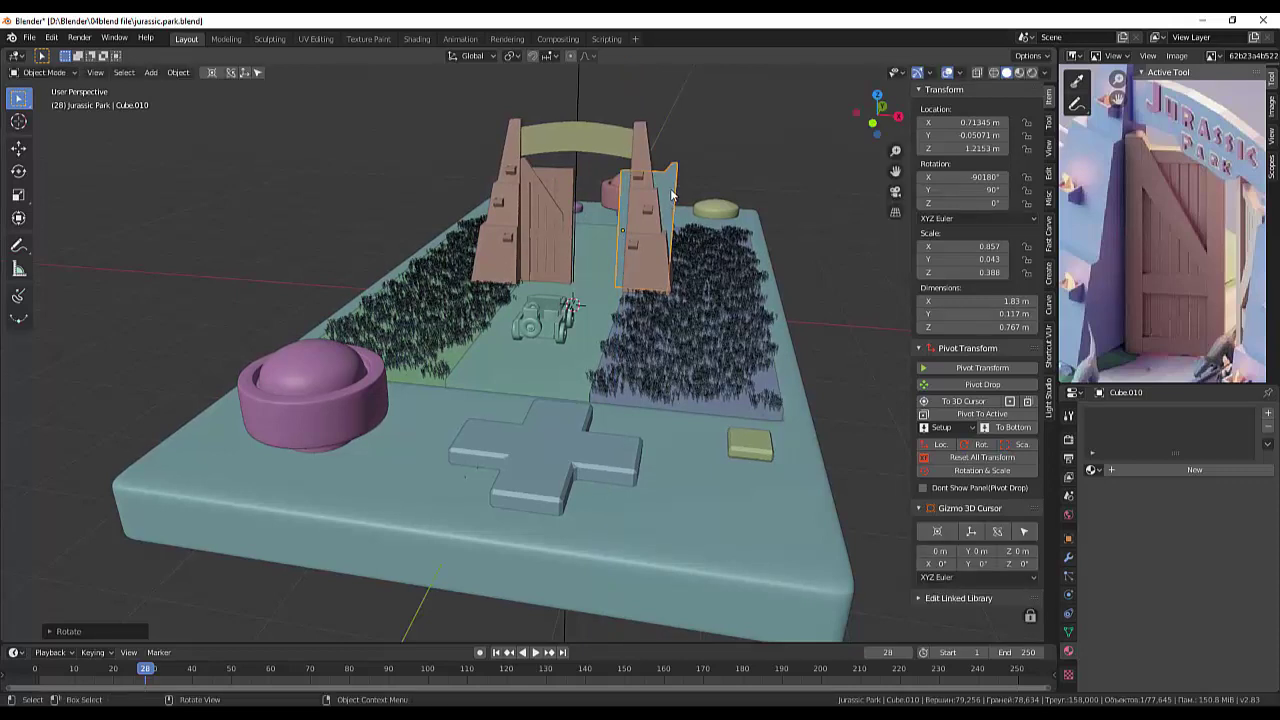
{"action": "left_click", "coordinate": [671, 197]}
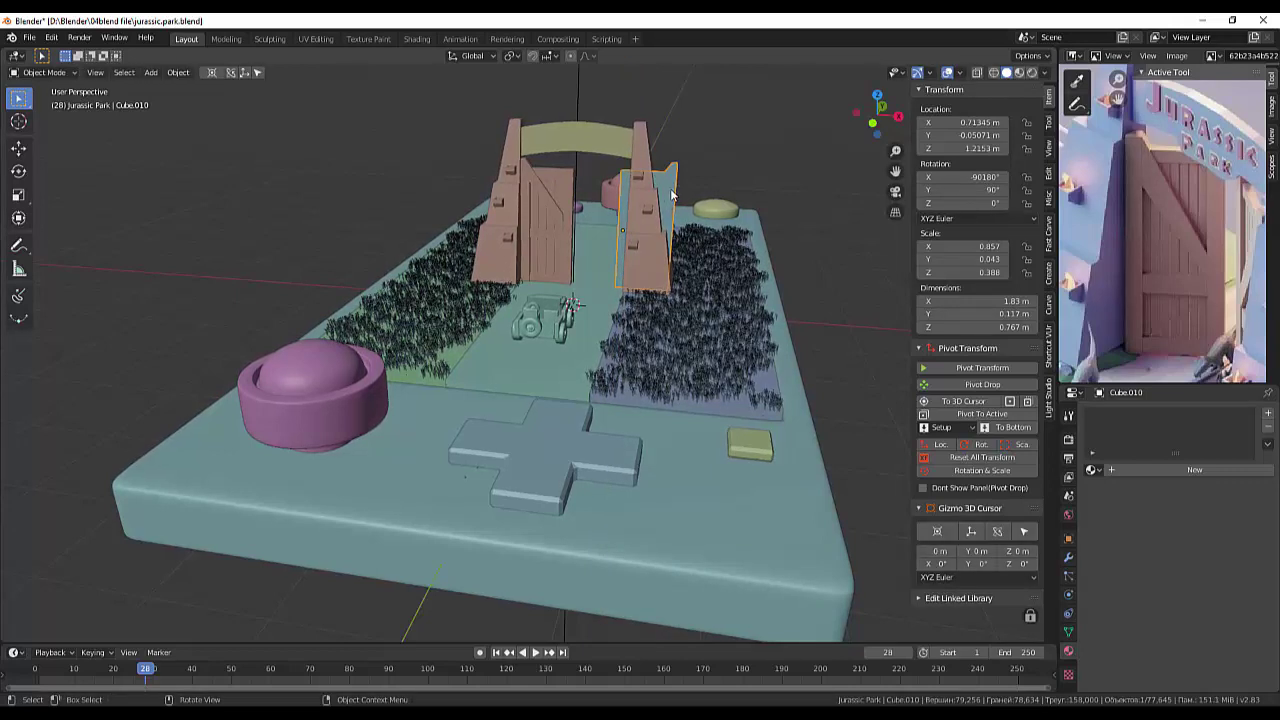
{"action": "key", "text": "KP_1"}
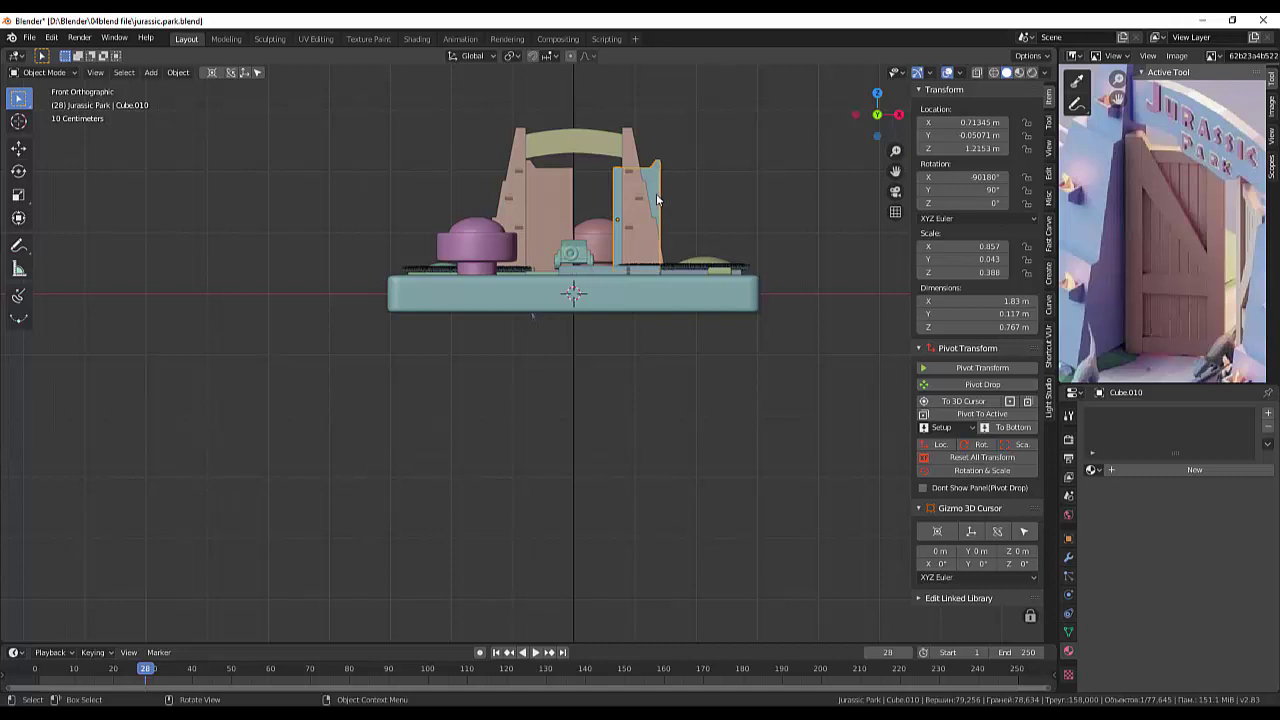
Step: Move Cube.010 along X to 0.080977 m, beside the first door in the gateway
{"action": "key", "text": "g"}
{"action": "key", "text": "x"}
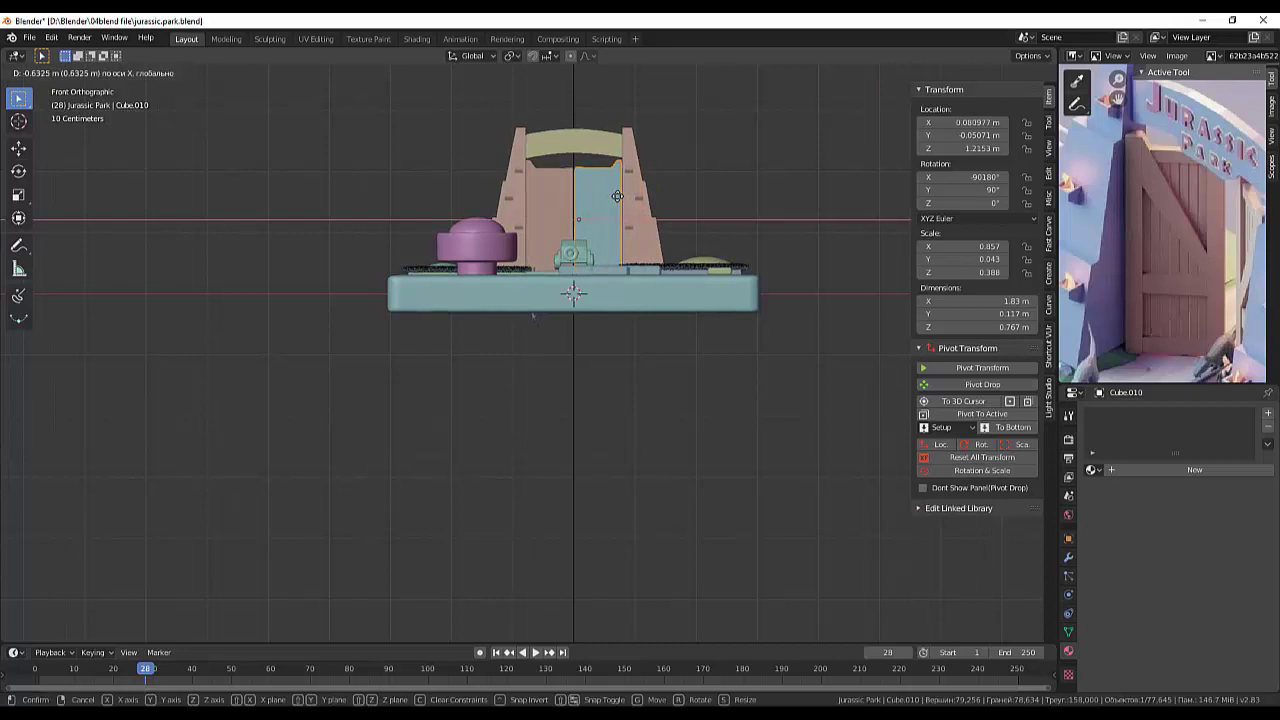
{"action": "left_click", "coordinate": [617, 196]}
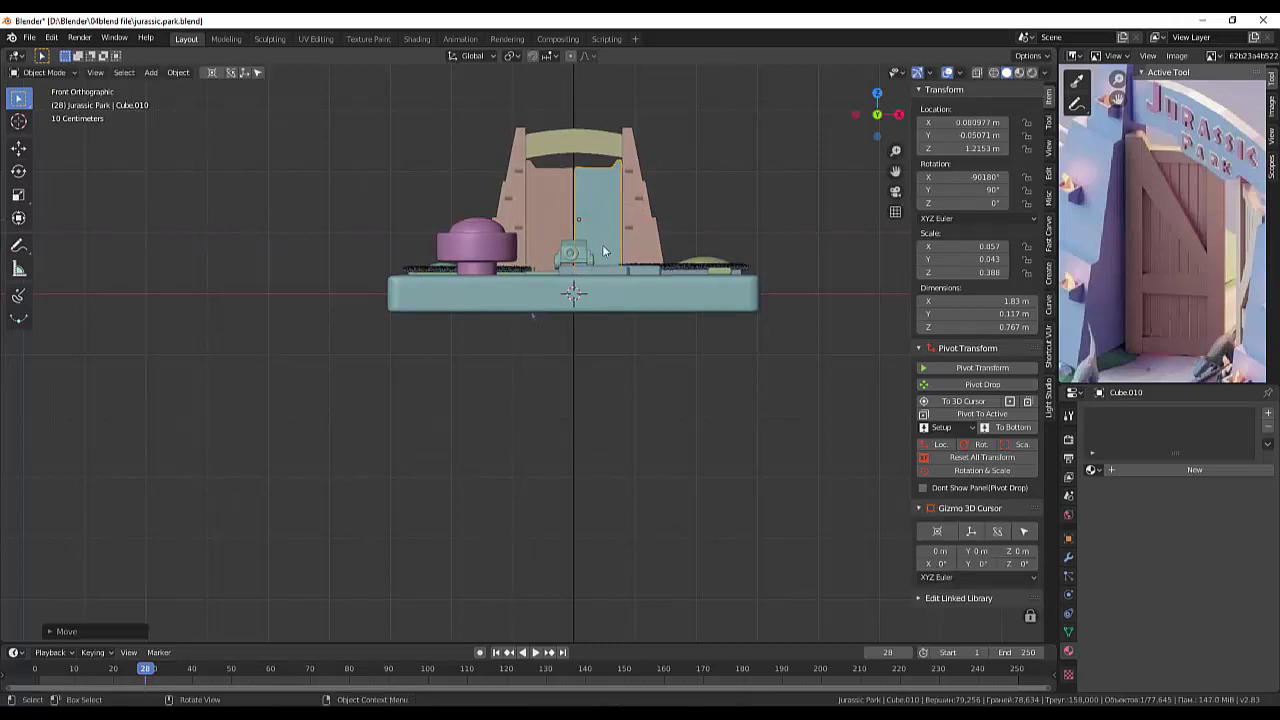
{"action": "scroll", "coordinate": [638, 264], "scroll_direction": "down", "scroll_amount": 2}
{"action": "scroll", "coordinate": [638, 253], "scroll_direction": "up", "scroll_amount": 2}
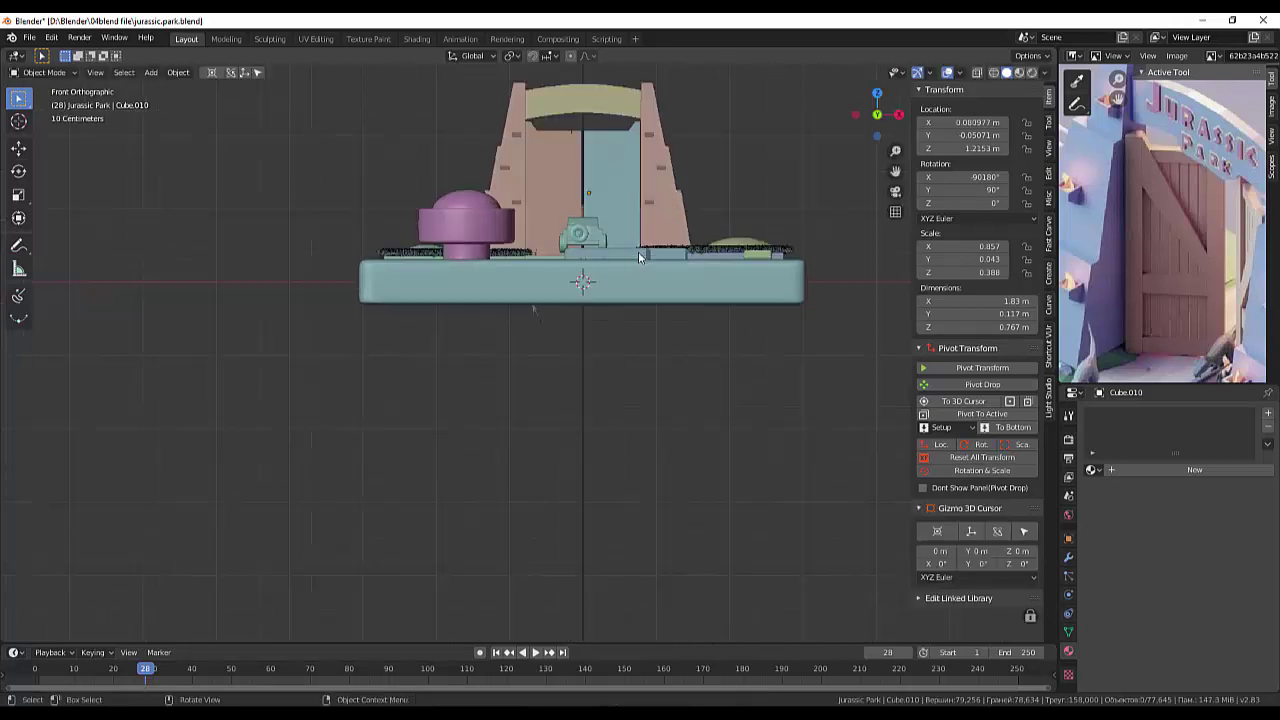
{"action": "scroll", "coordinate": [638, 251], "scroll_direction": "up", "scroll_amount": 3}
{"action": "middle_click_drag", "start_coordinate": [620, 226], "coordinate": [628, 266]}
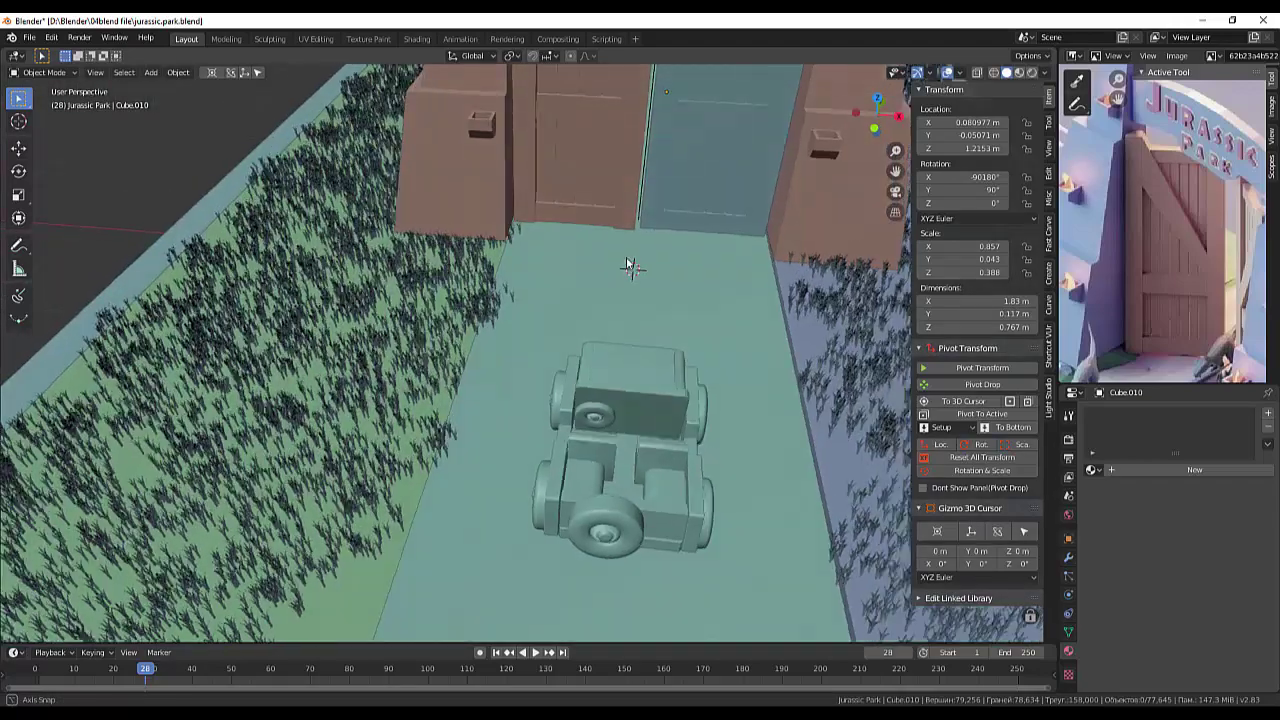
{"action": "scroll", "coordinate": [608, 271], "scroll_direction": "up", "scroll_amount": 2}
{"action": "scroll", "coordinate": [646, 184], "scroll_direction": "up", "scroll_amount": 2}
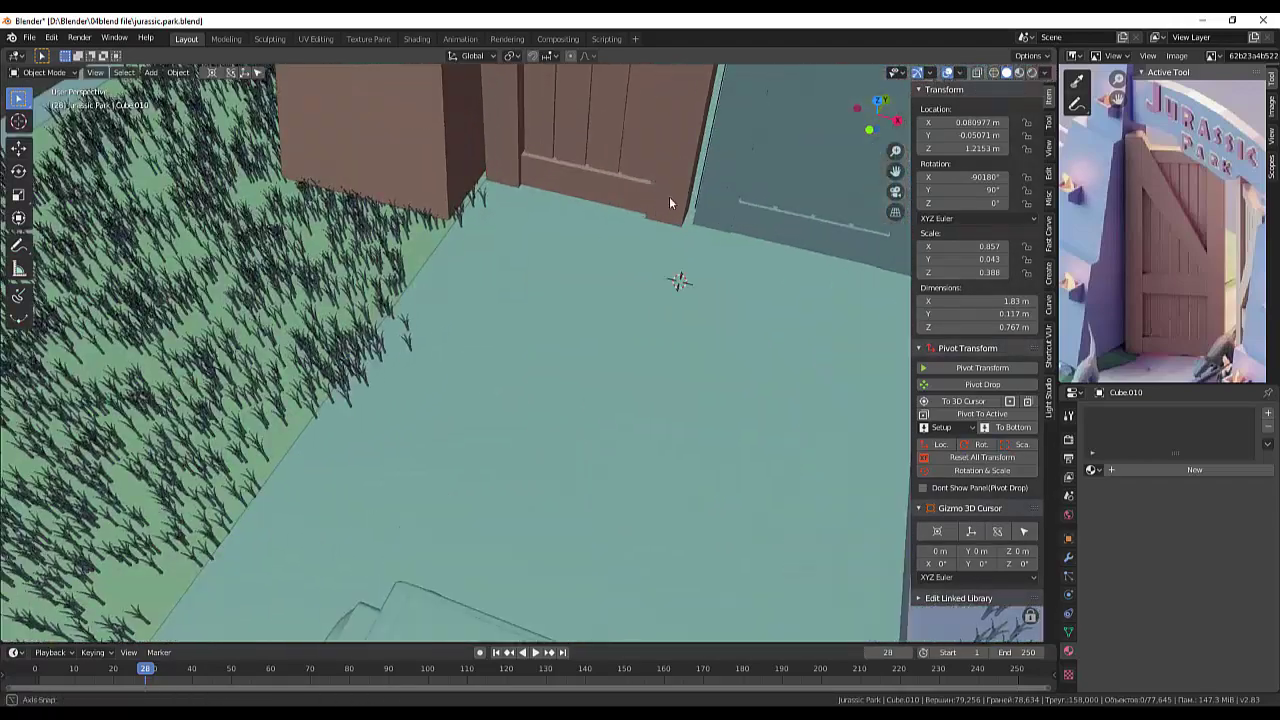
{"action": "scroll", "coordinate": [669, 196], "scroll_direction": "down", "scroll_amount": 2}
{"action": "scroll", "coordinate": [673, 198], "scroll_direction": "down", "scroll_amount": 2}
{"action": "scroll", "coordinate": [671, 198], "scroll_direction": "down", "scroll_amount": 2}
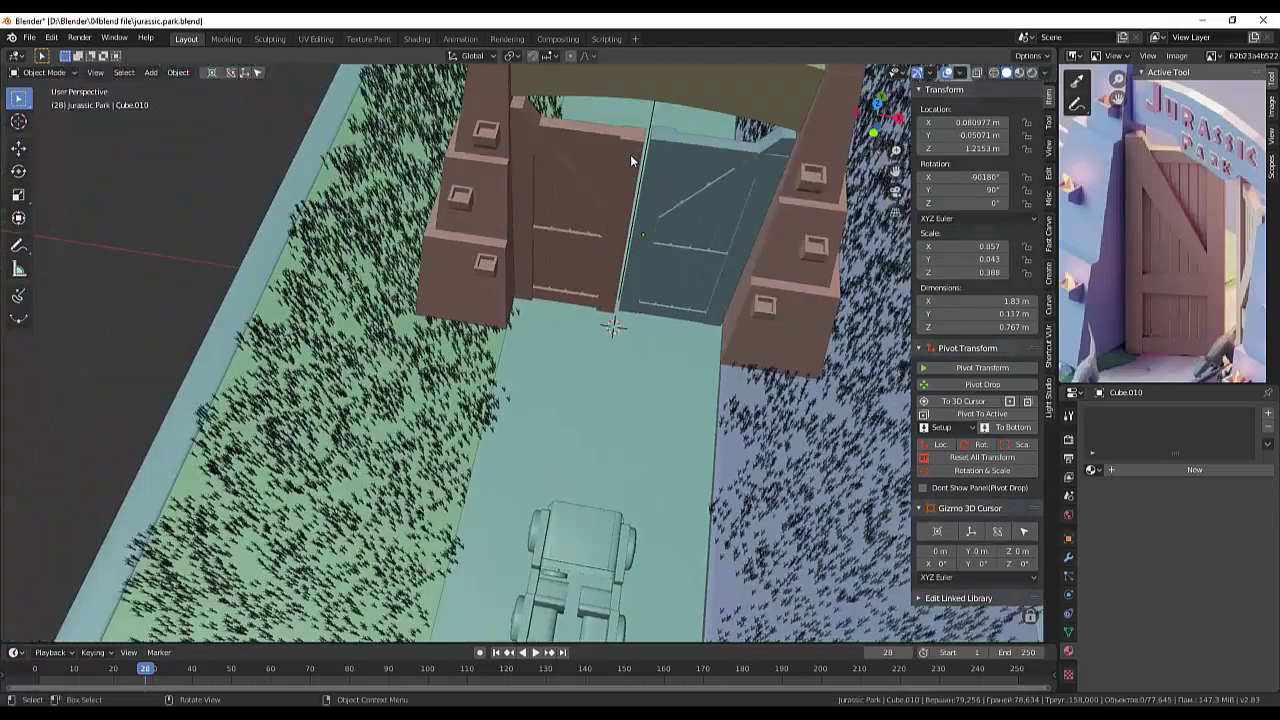
Step: Select the left door Cube.003 and start scaling its width along X
{"action": "left_click", "coordinate": [630, 154]}
{"action": "middle_click_drag", "start_coordinate": [650, 158], "coordinate": [645, 188]}
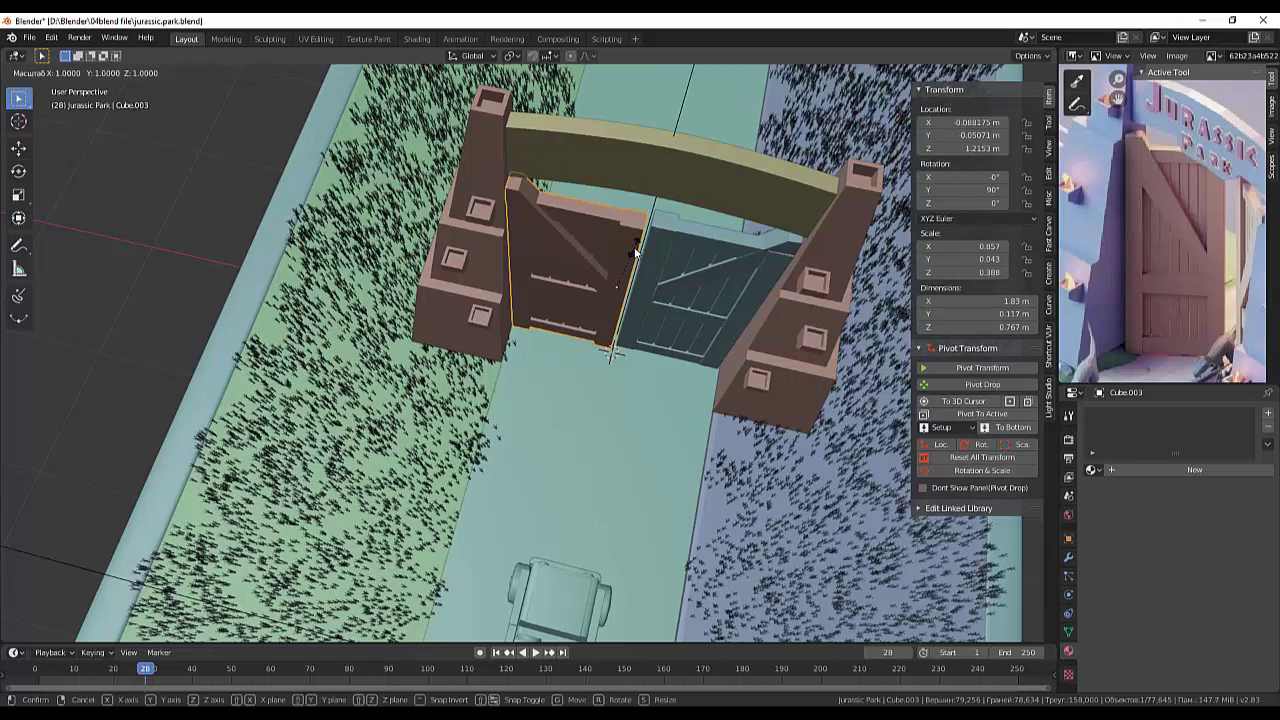
{"action": "key", "text": "s"}
{"action": "key", "text": "x"}
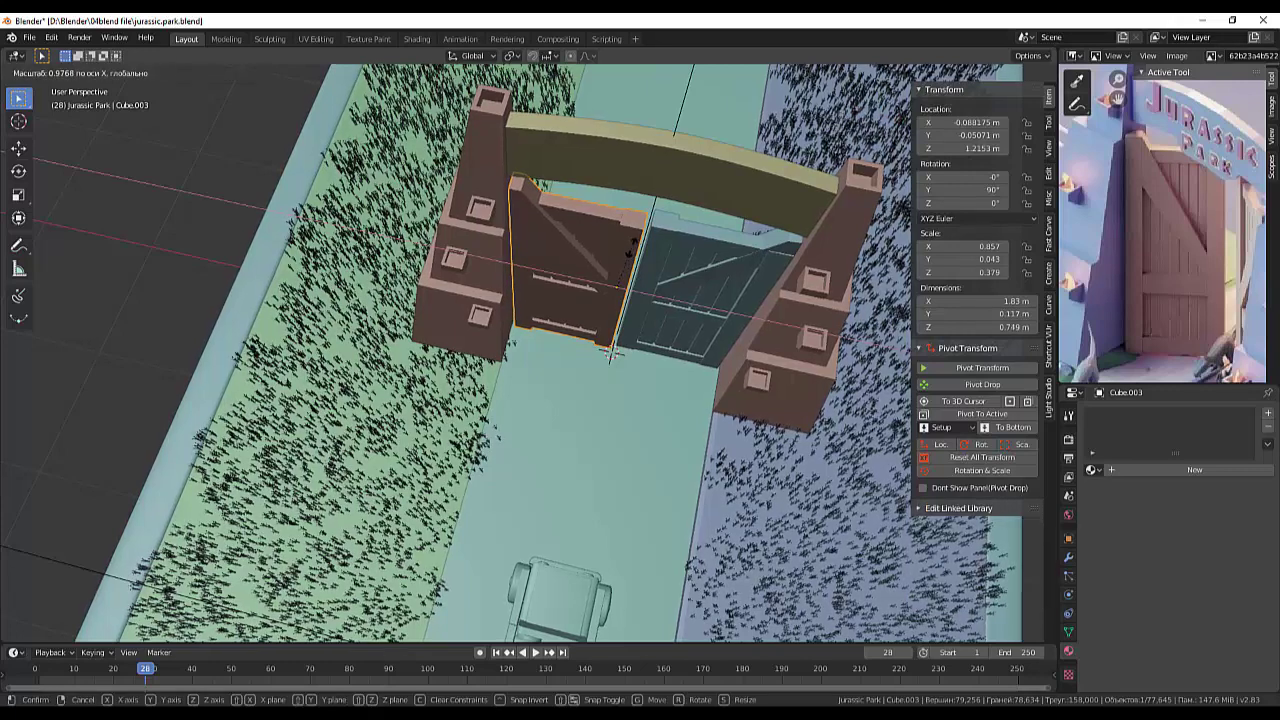